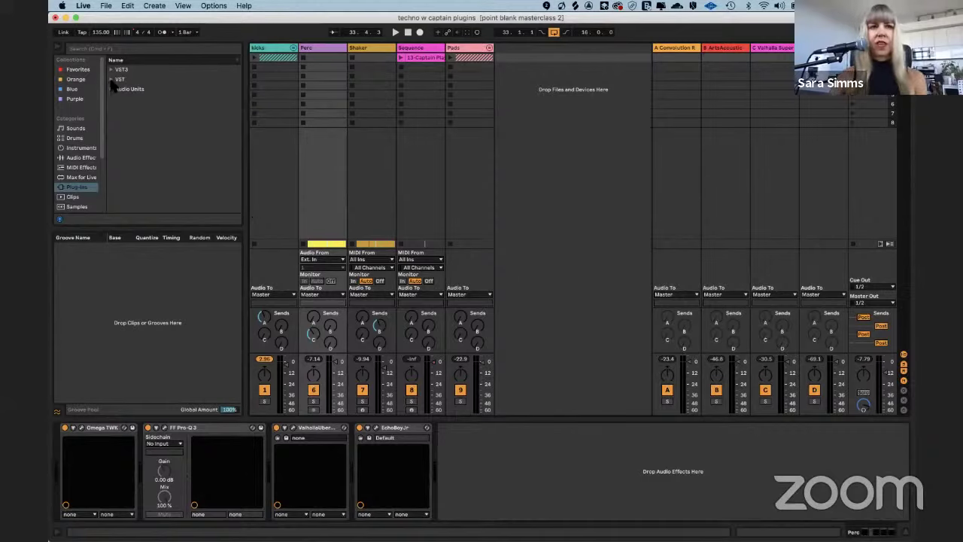
Insert a new MIDI track directly after the Shaker track
{"action": "left_click", "coordinate": [126, 49]}
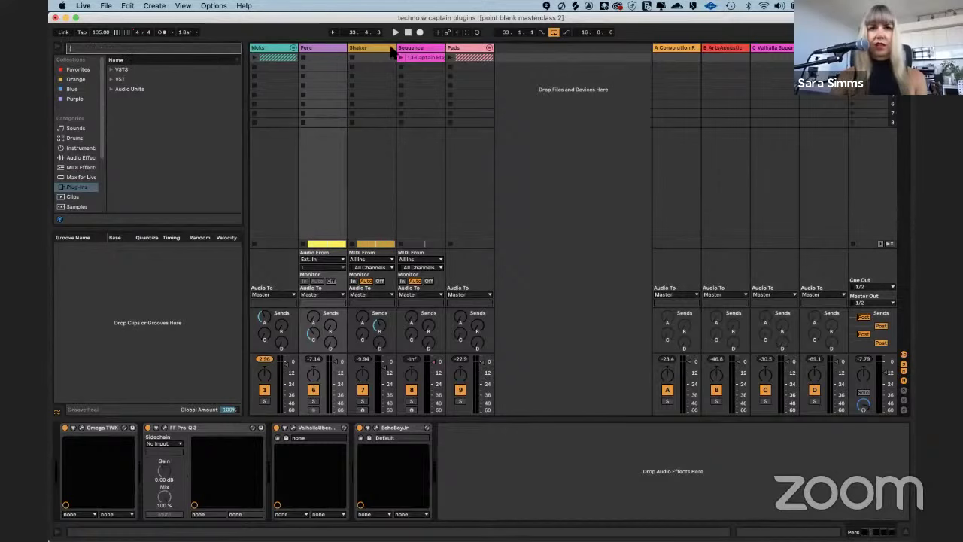
{"action": "left_click", "coordinate": [368, 47]}
{"action": "key", "text": "super+shift+t"}
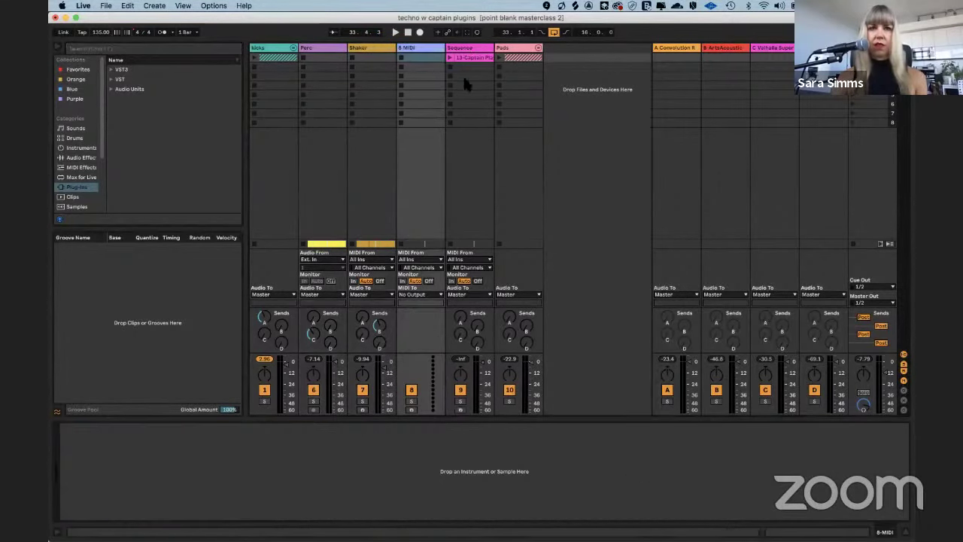
Search the plug-in browser for "captain beat" and load the VST version of Captain Beat onto the new MIDI track
{"action": "left_click", "coordinate": [108, 48]}
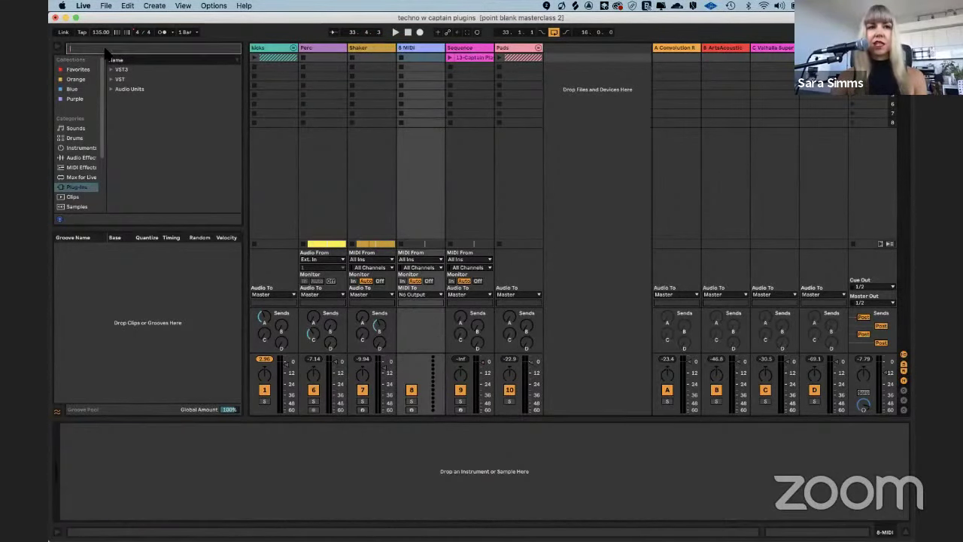
{"action": "type", "text": "captain bea"}
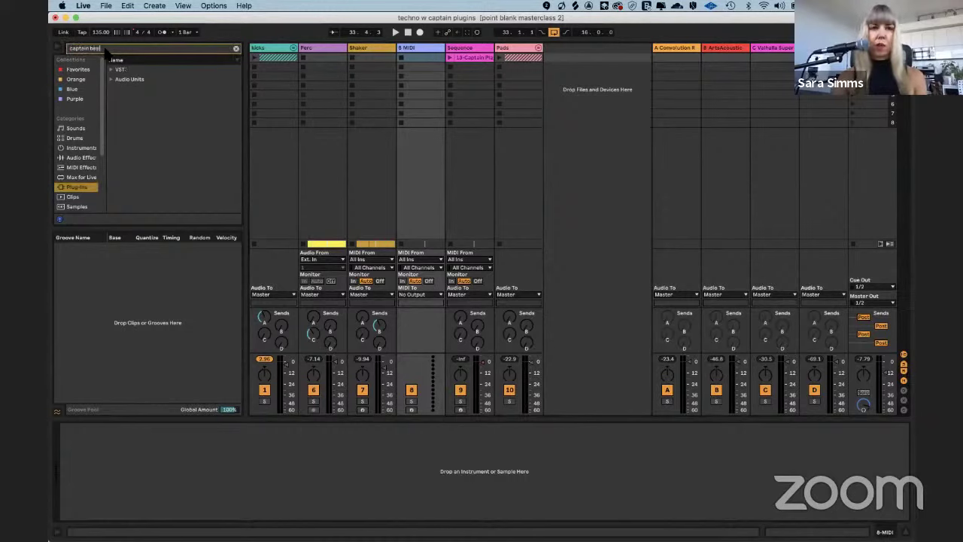
{"action": "type", "text": "t"}
{"action": "left_click", "coordinate": [111, 69]}
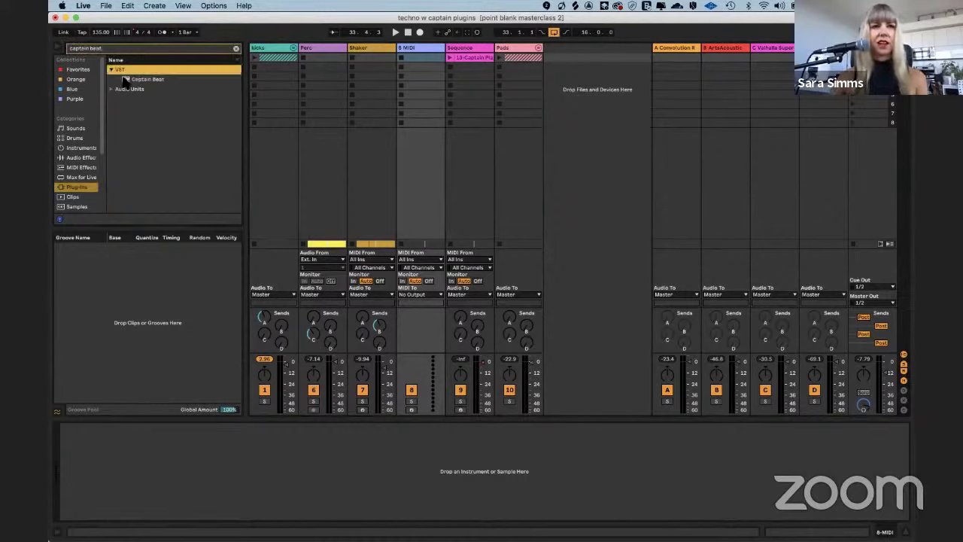
{"action": "left_click_drag", "start_coordinate": [126, 79], "coordinate": [415, 49]}
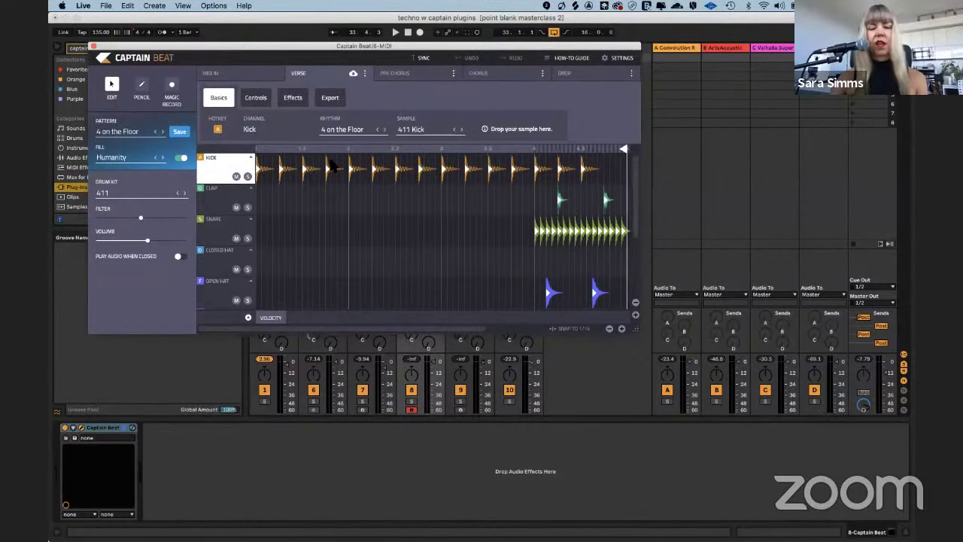
{"action": "left_click", "coordinate": [129, 192]}
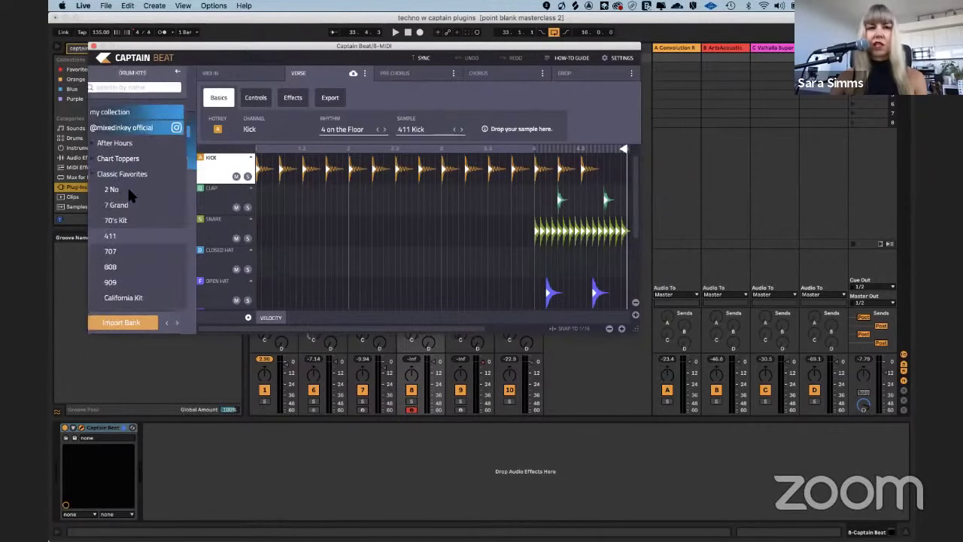
{"action": "left_click", "coordinate": [186, 70]}
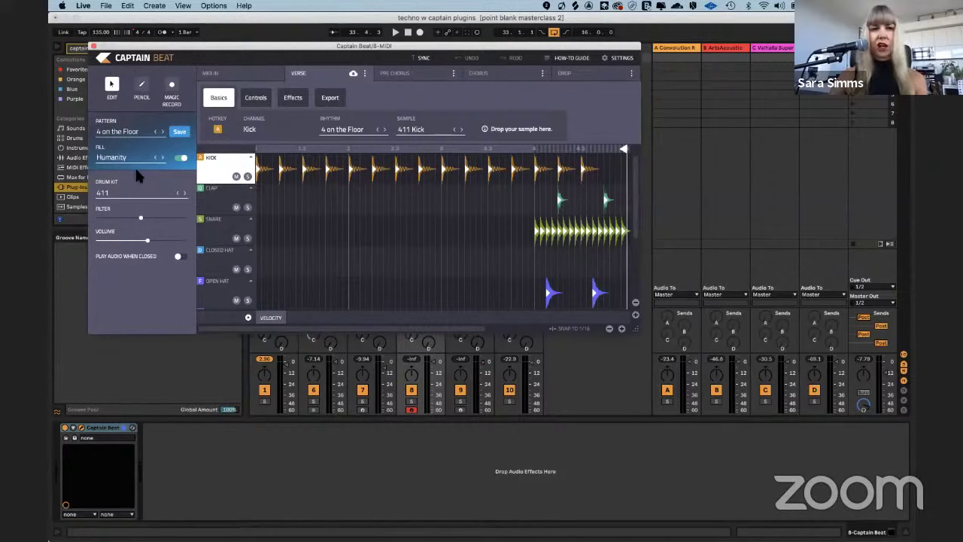
{"action": "left_click", "coordinate": [125, 194]}
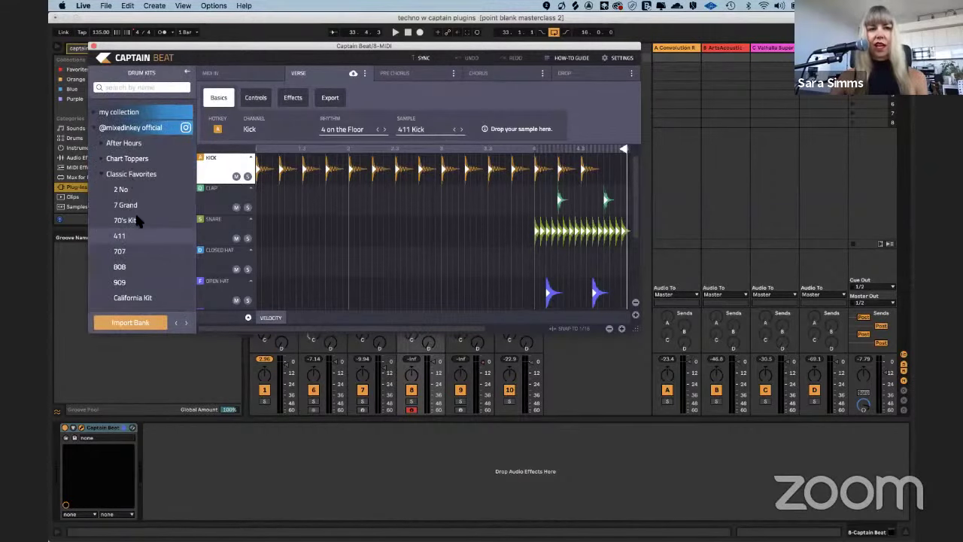
{"action": "left_click", "coordinate": [94, 129]}
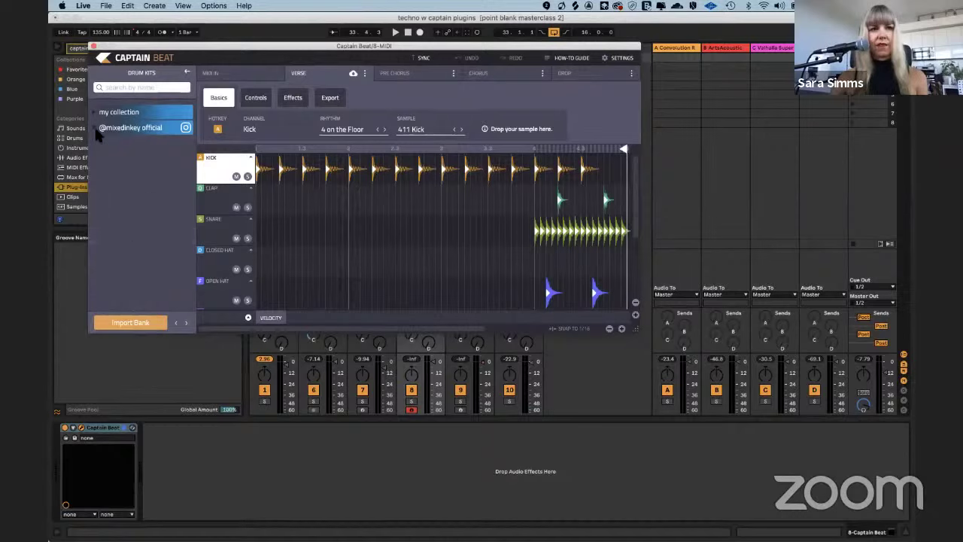
{"action": "left_click", "coordinate": [98, 131]}
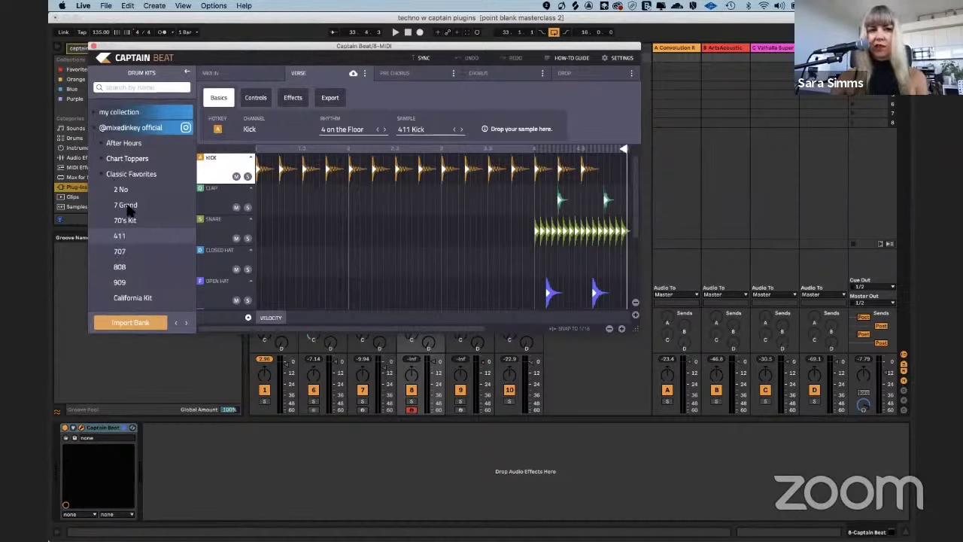
{"action": "scroll", "coordinate": [128, 214], "scroll_direction": "down", "scroll_amount": 1}
{"action": "scroll", "coordinate": [129, 218], "scroll_direction": "down", "scroll_amount": 1}
{"action": "left_click", "coordinate": [125, 274]}
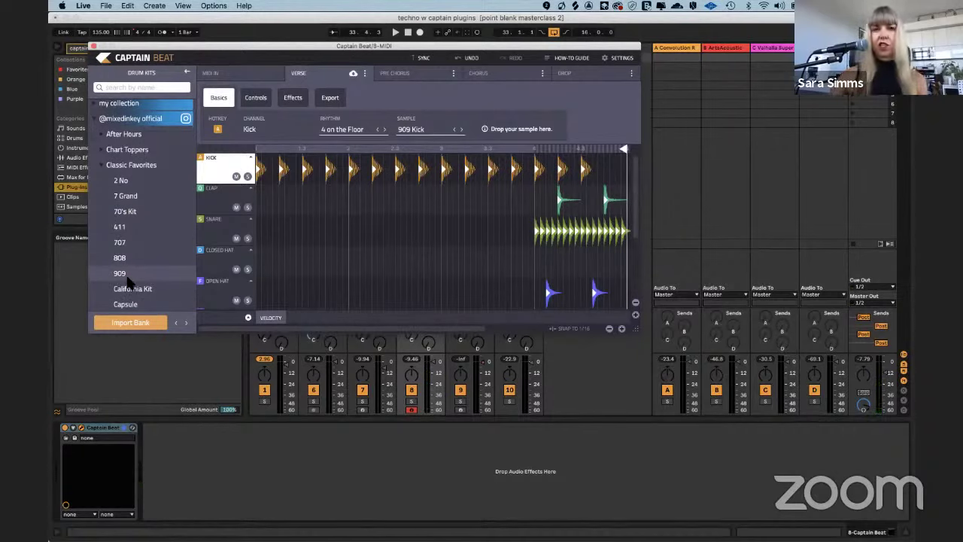
{"action": "left_click", "coordinate": [186, 71]}
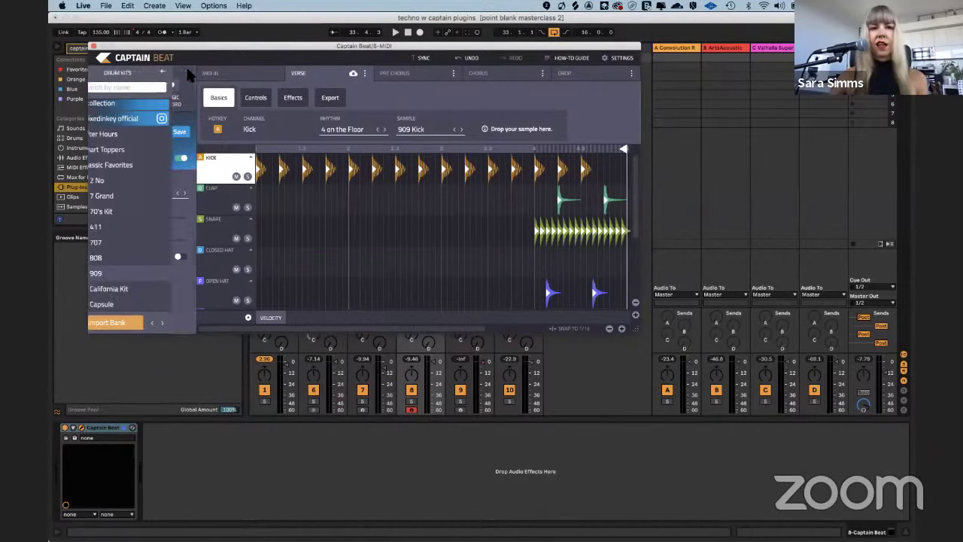
Step through the fill presets as far as Vegas and switch the pattern's fill off
{"action": "left_click", "coordinate": [182, 159]}
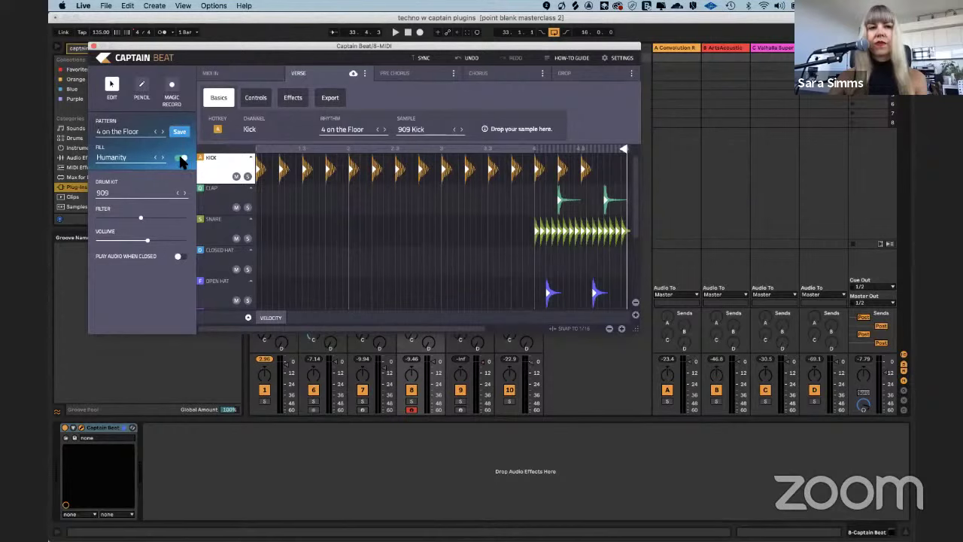
{"action": "left_click", "coordinate": [163, 157]}
{"action": "left_click", "coordinate": [163, 158]}
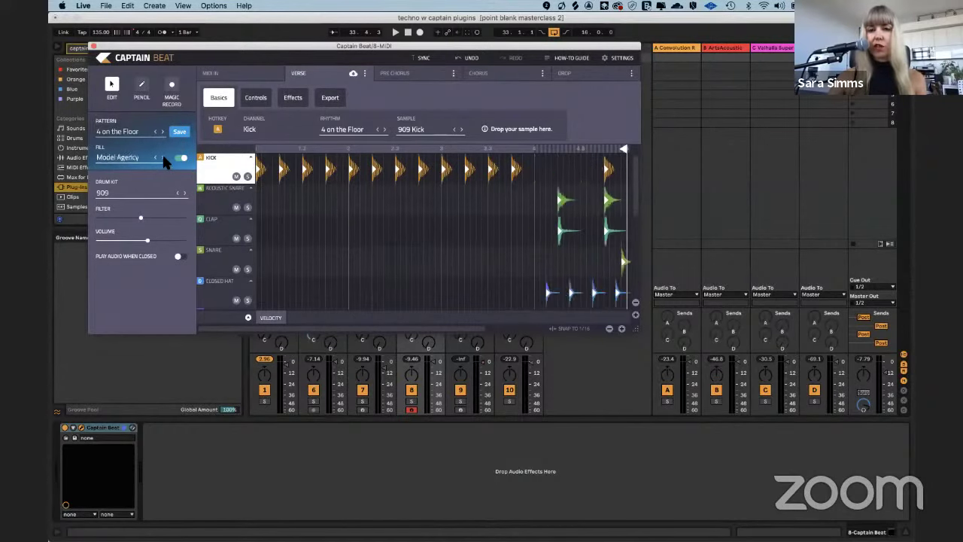
{"action": "left_click", "coordinate": [162, 157]}
{"action": "left_click", "coordinate": [162, 157]}
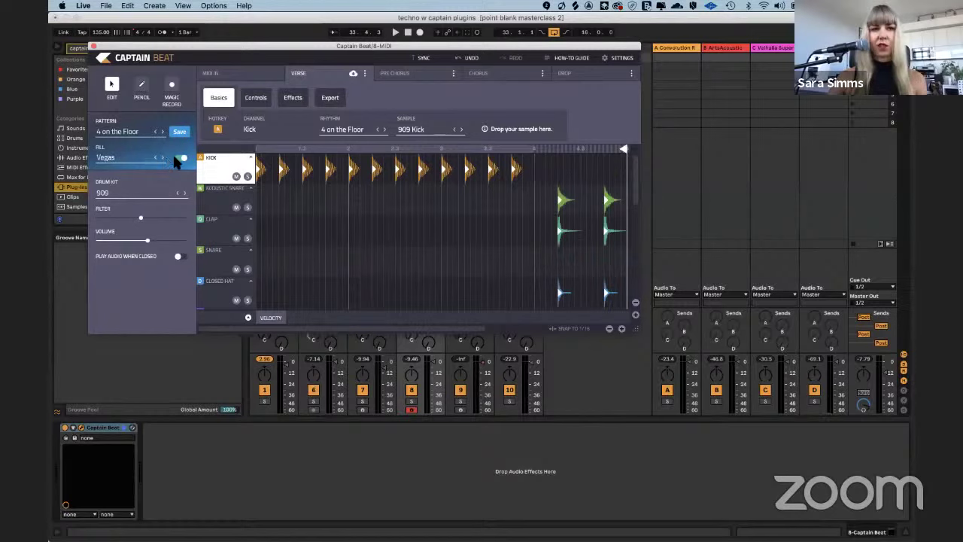
{"action": "left_click", "coordinate": [179, 159]}
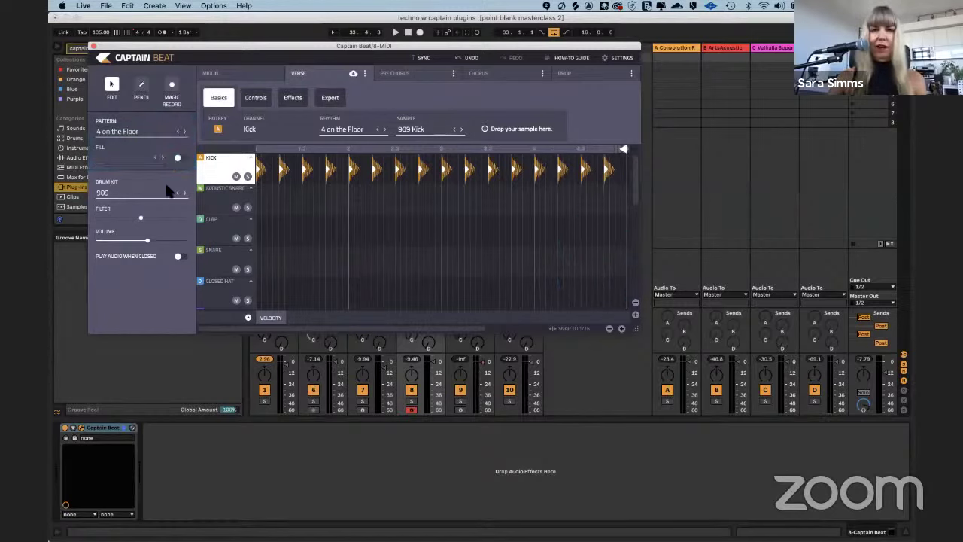
Switch to Finder and open the kicks folder inside the point blank friday forum folder on the Desktop
{"action": "mouse_move", "coordinate": [226, 539]}
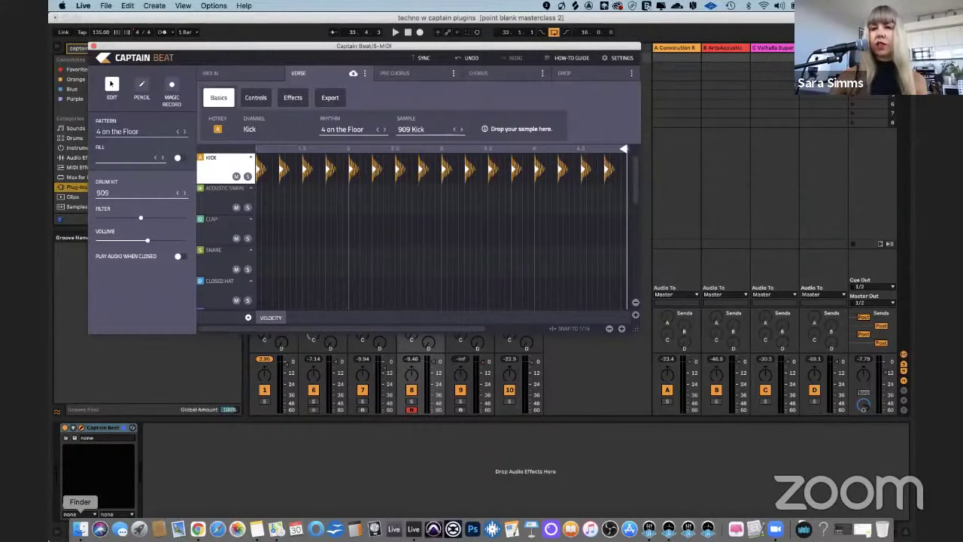
{"action": "left_click", "coordinate": [79, 529]}
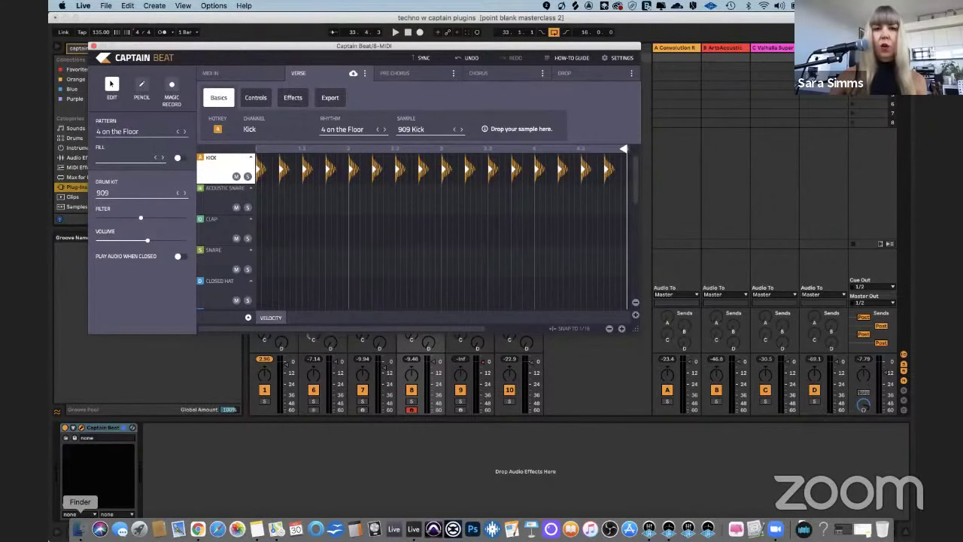
{"action": "left_click", "coordinate": [219, 315]}
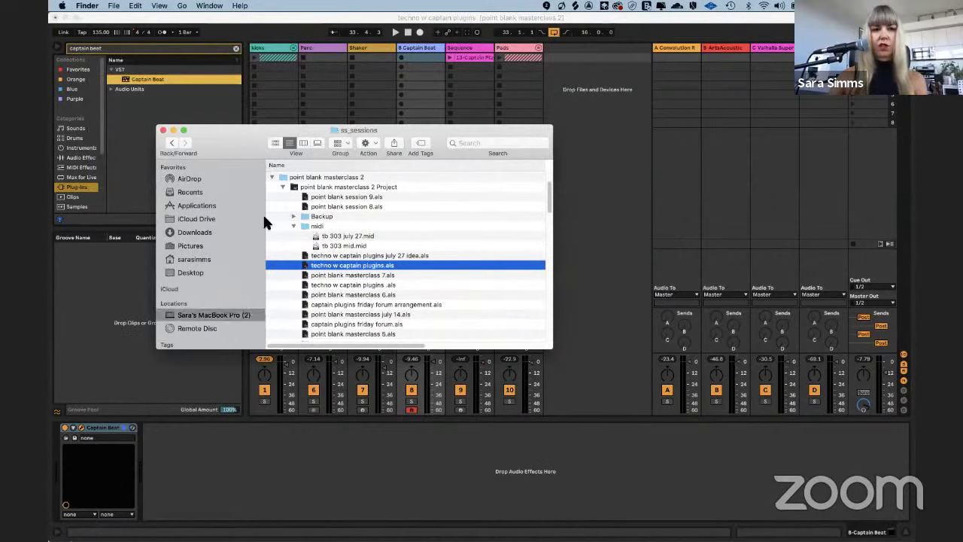
{"action": "double_click", "coordinate": [305, 196]}
{"action": "double_click", "coordinate": [305, 207]}
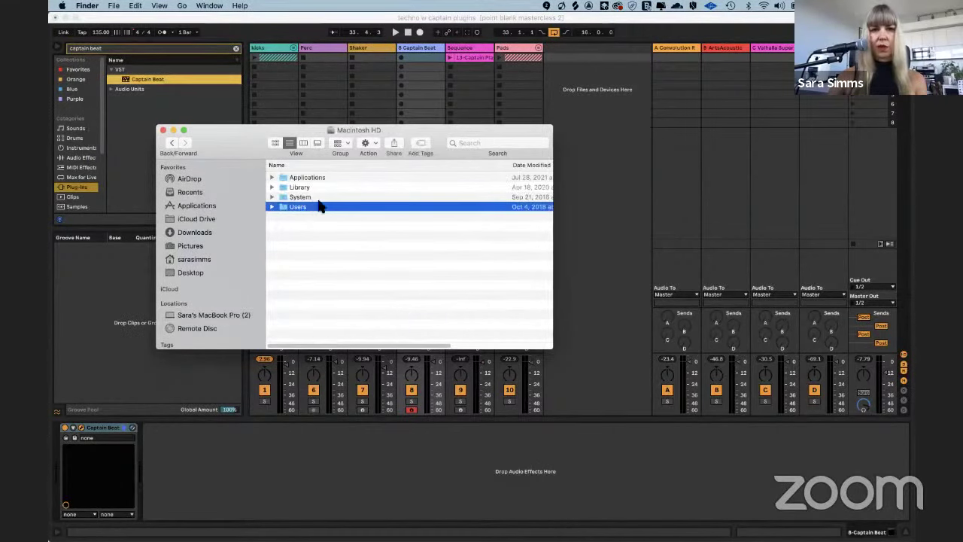
{"action": "left_click", "coordinate": [322, 196]}
{"action": "double_click", "coordinate": [322, 196]}
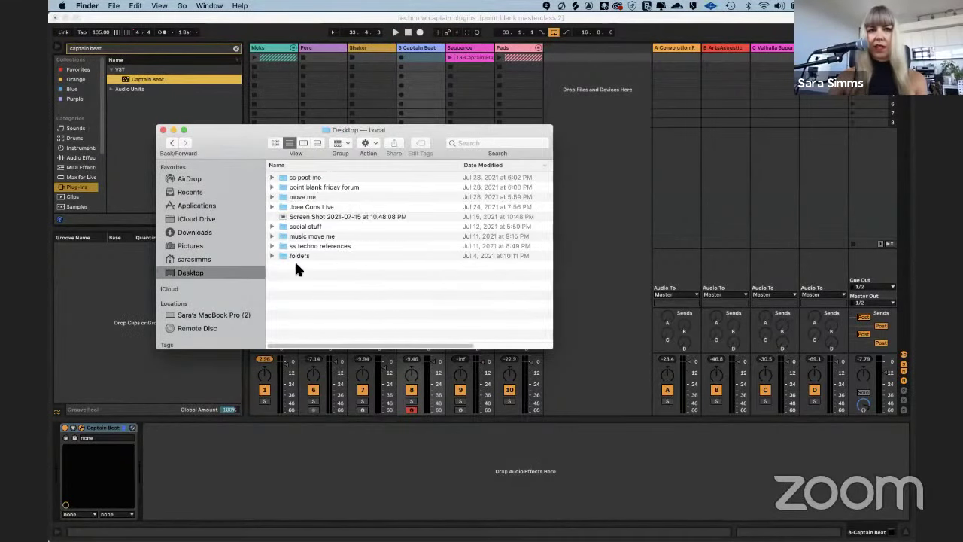
{"action": "left_click", "coordinate": [272, 187]}
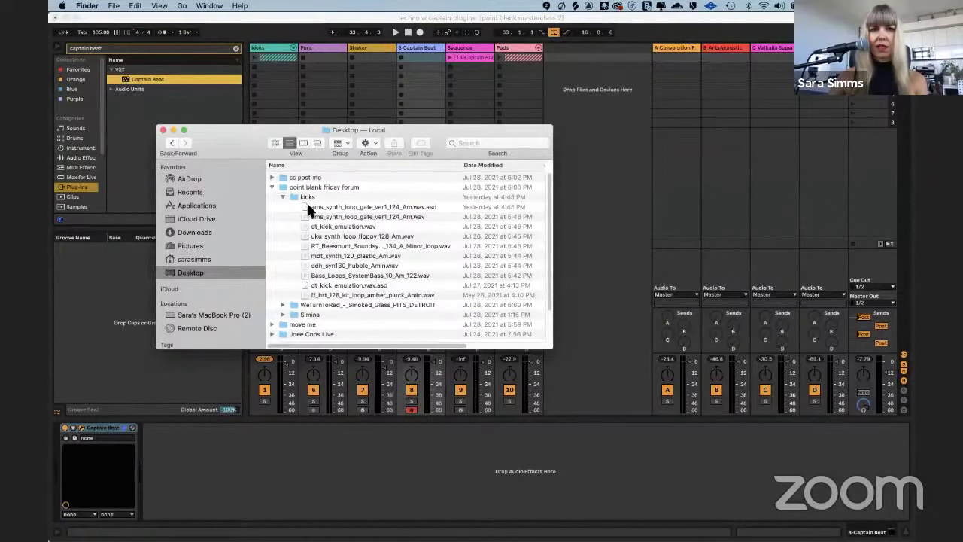
Load dt_kick_emulation.wav from the kicks folder as the sample of Captain Beat's Kick channel
{"action": "left_click", "coordinate": [323, 226]}
{"action": "left_click_drag", "start_coordinate": [317, 159], "coordinate": [563, 274]}
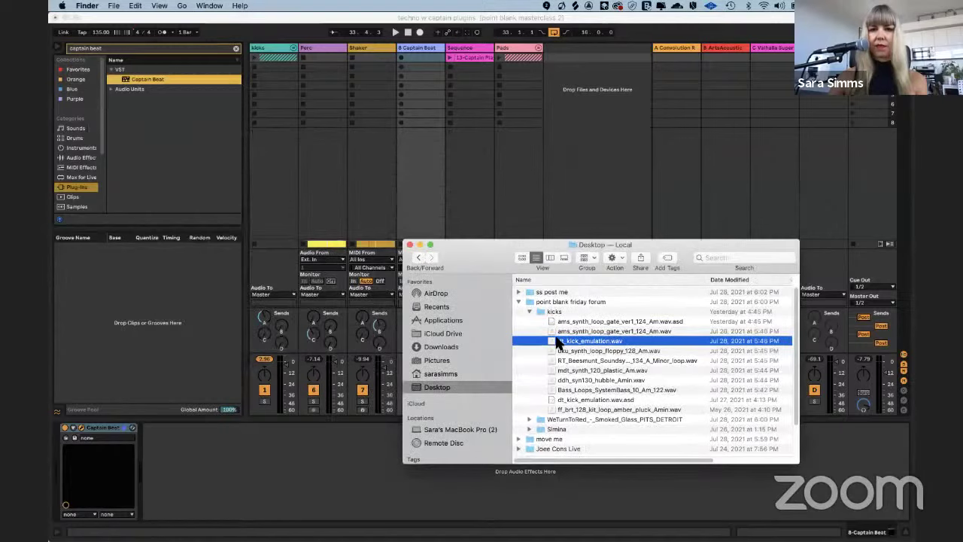
{"action": "left_click_drag", "start_coordinate": [560, 336], "coordinate": [412, 130]}
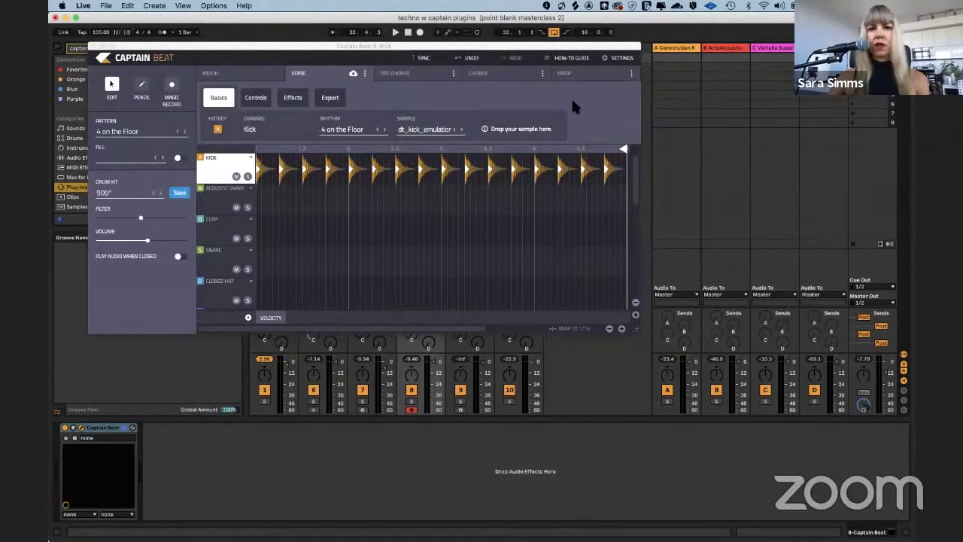
Raise the Captain Beat track's volume to 6.0 in Arrangement View and play back the kick pattern
{"action": "left_click_drag", "start_coordinate": [246, 49], "coordinate": [318, 46]}
{"action": "left_click_drag", "start_coordinate": [308, 97], "coordinate": [308, 92]}
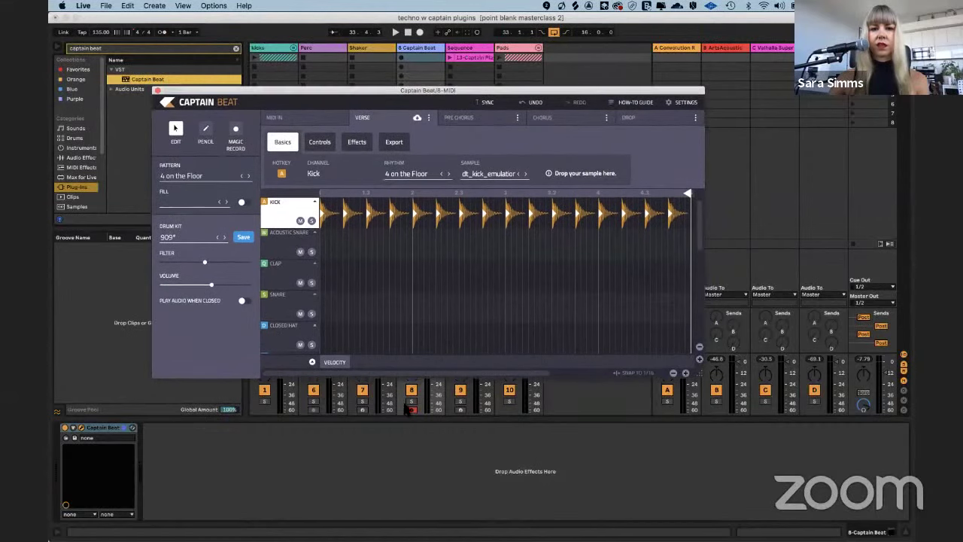
{"action": "key", "text": "Tab"}
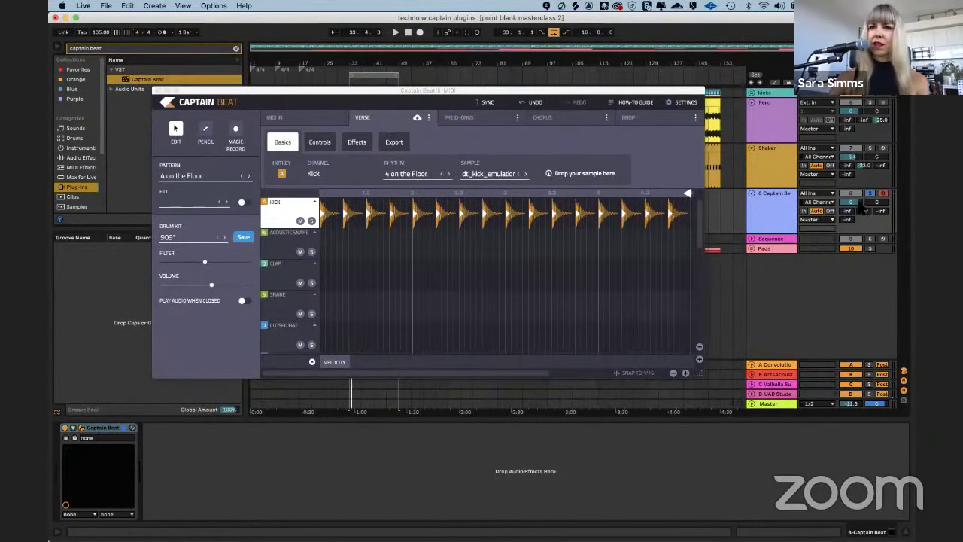
{"action": "left_click_drag", "start_coordinate": [859, 203], "coordinate": [859, 177]}
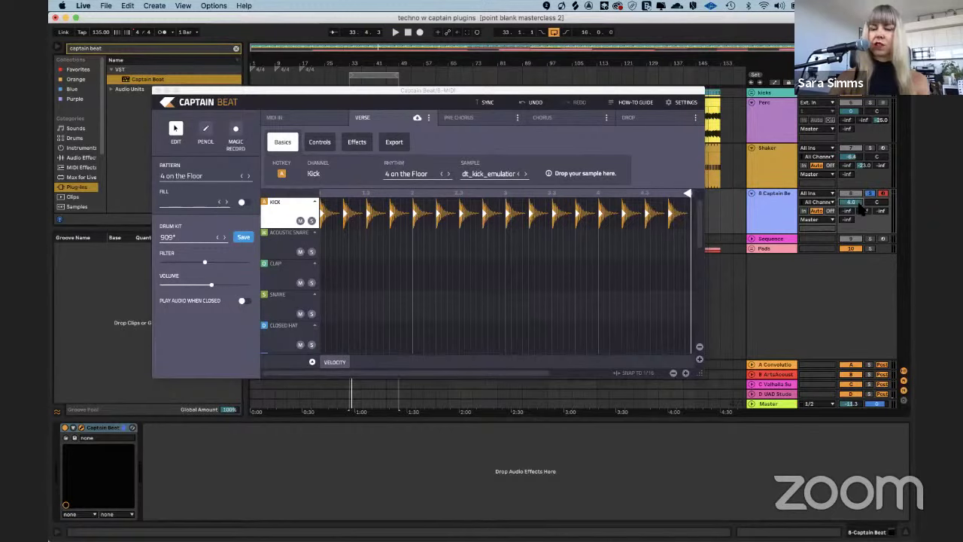
{"action": "left_click", "coordinate": [481, 150]}
{"action": "key", "text": "space"}
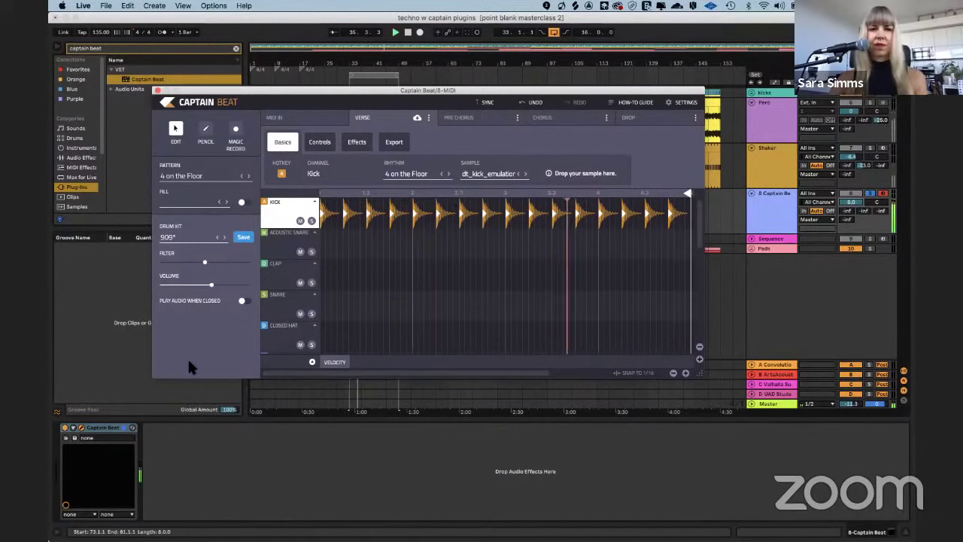
{"action": "scroll", "coordinate": [288, 305], "scroll_direction": "down", "scroll_amount": 2}
{"action": "scroll", "coordinate": [286, 303], "scroll_direction": "down", "scroll_amount": 5}
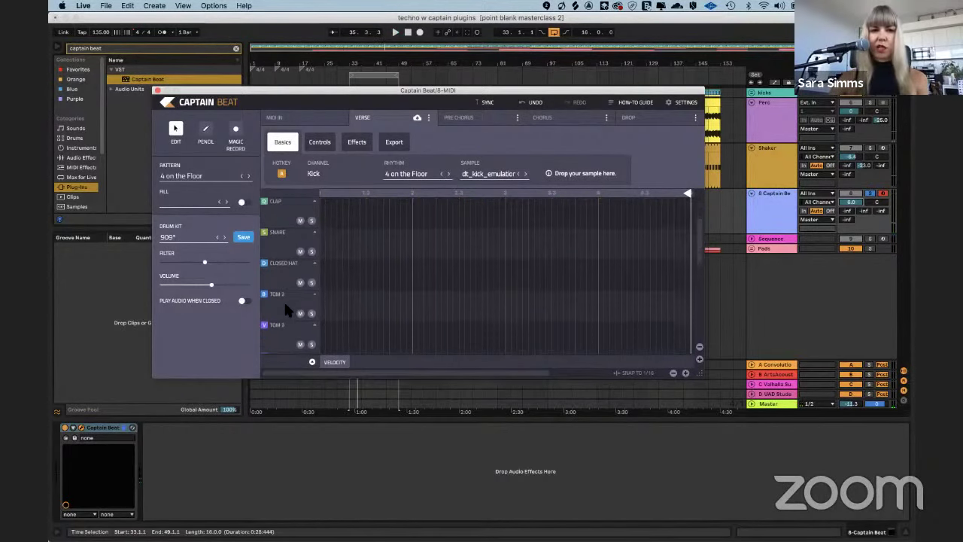
{"action": "left_click", "coordinate": [276, 335]}
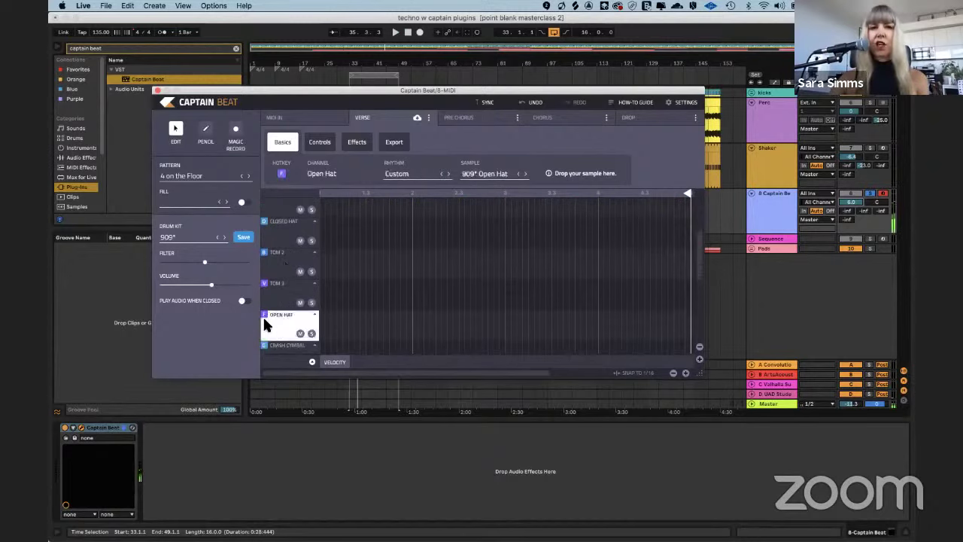
{"action": "left_click", "coordinate": [397, 173]}
{"action": "left_click", "coordinate": [159, 172]}
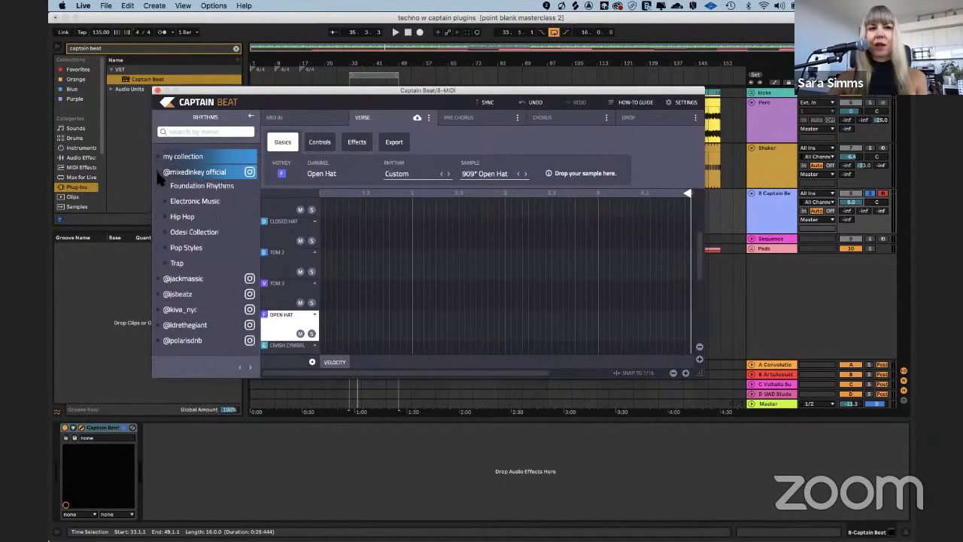
{"action": "left_click", "coordinate": [167, 188]}
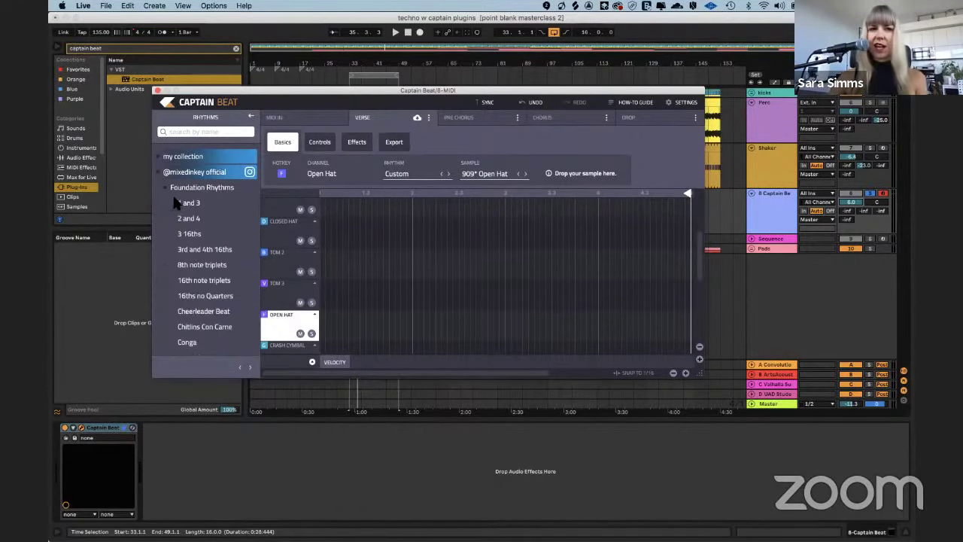
{"action": "scroll", "coordinate": [181, 248], "scroll_direction": "down", "scroll_amount": 5}
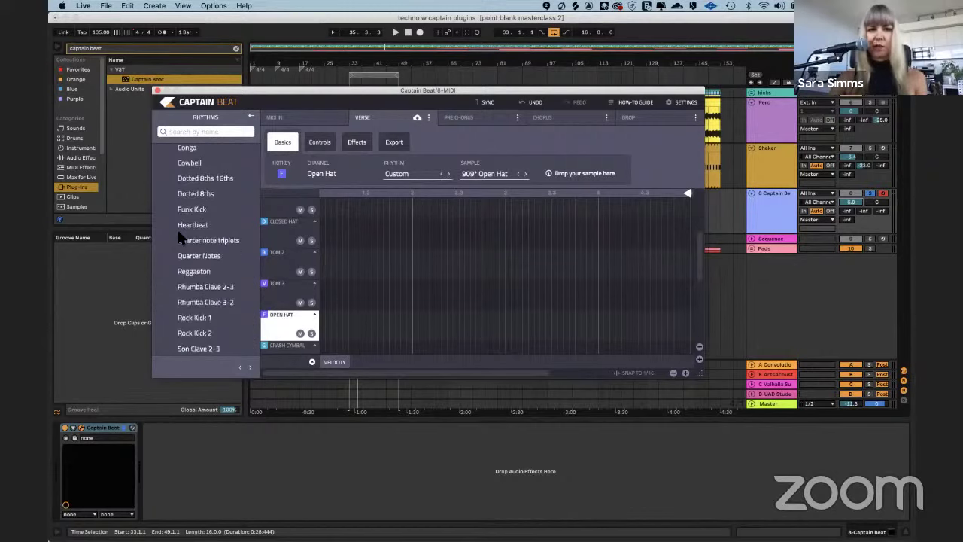
{"action": "scroll", "coordinate": [181, 238], "scroll_direction": "down", "scroll_amount": 9}
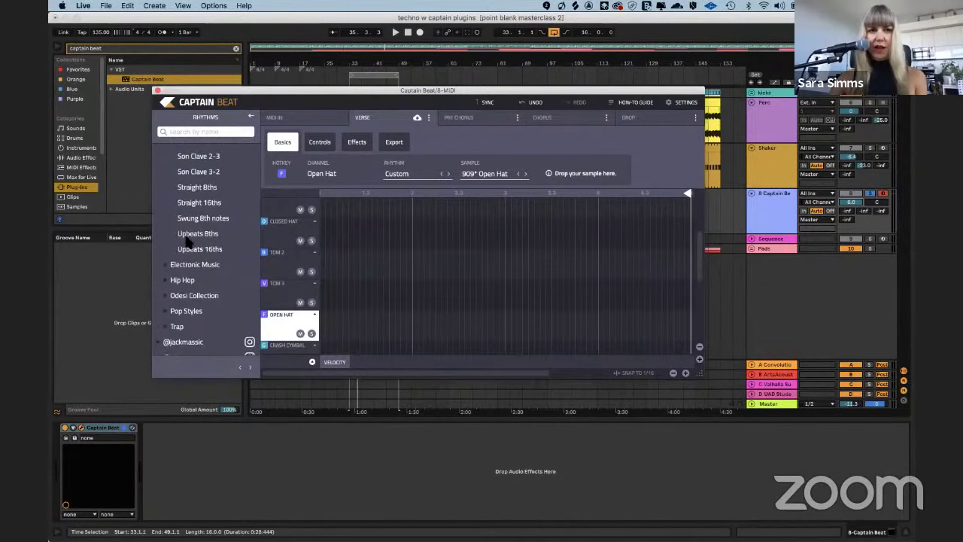
{"action": "left_click", "coordinate": [192, 235]}
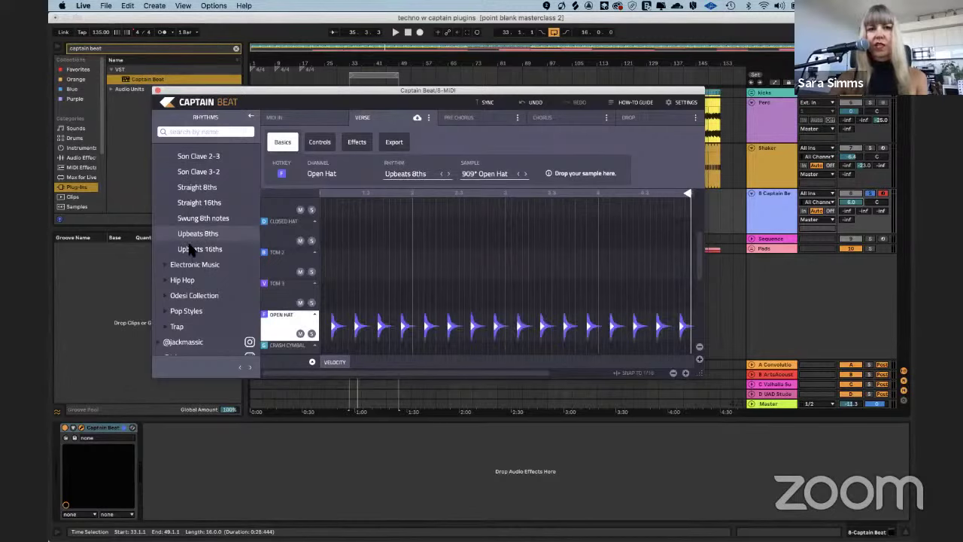
{"action": "key", "text": "space"}
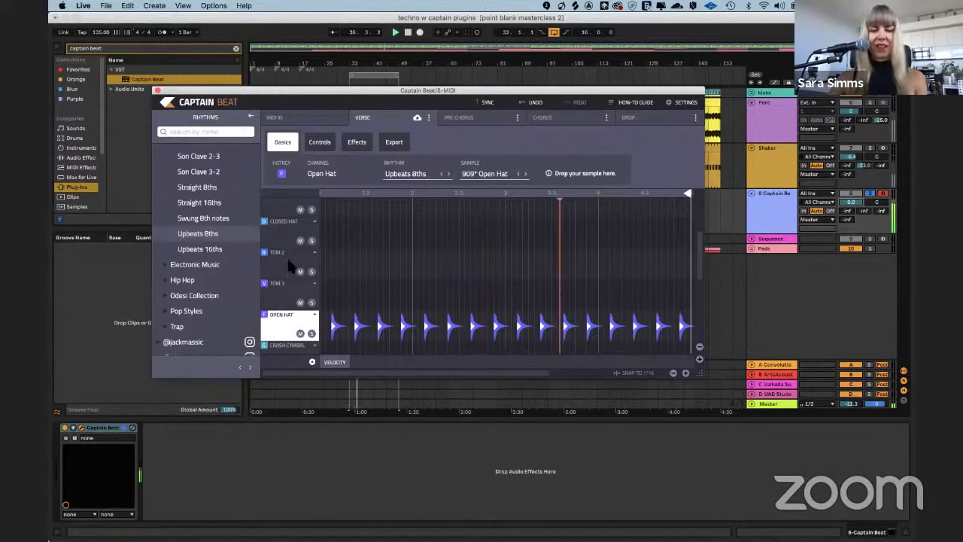
Open the rhythm browser for the Closed Hat channel and examine the style folders inside the individual artists' collections
{"action": "left_click", "coordinate": [280, 235]}
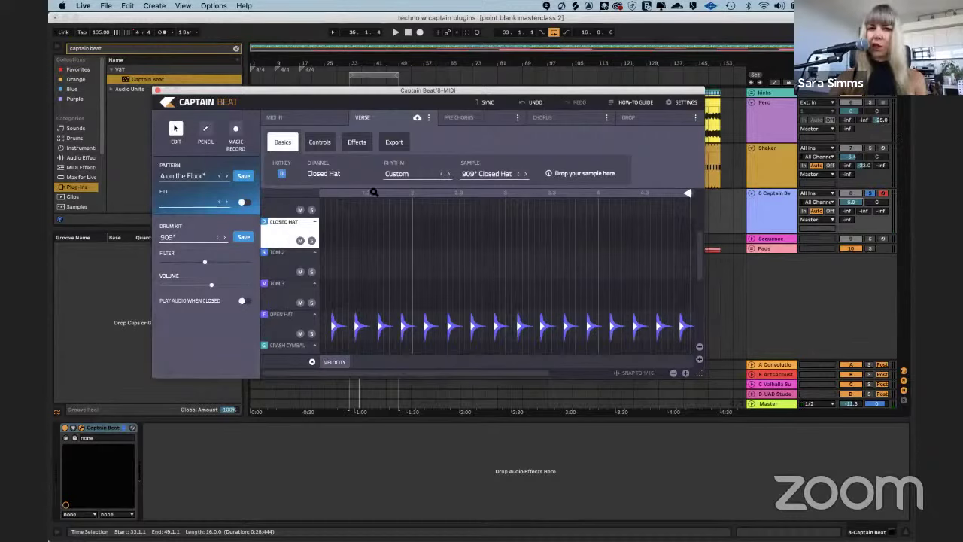
{"action": "left_click", "coordinate": [395, 173]}
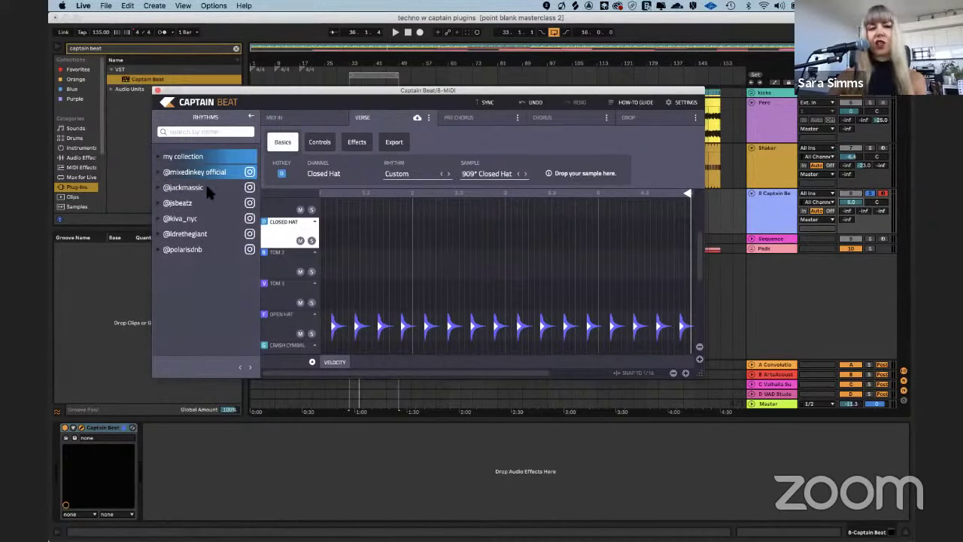
{"action": "left_click", "coordinate": [161, 189]}
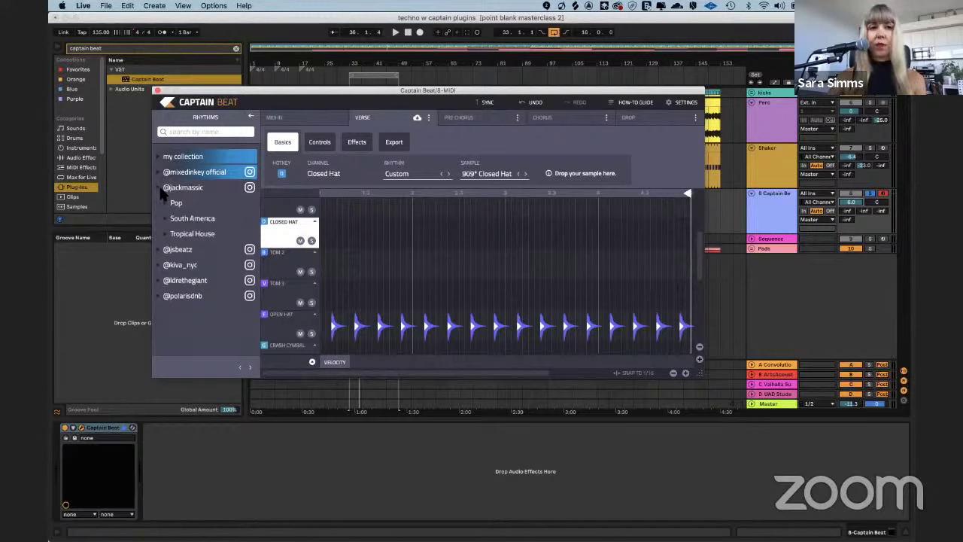
{"action": "left_click", "coordinate": [161, 190]}
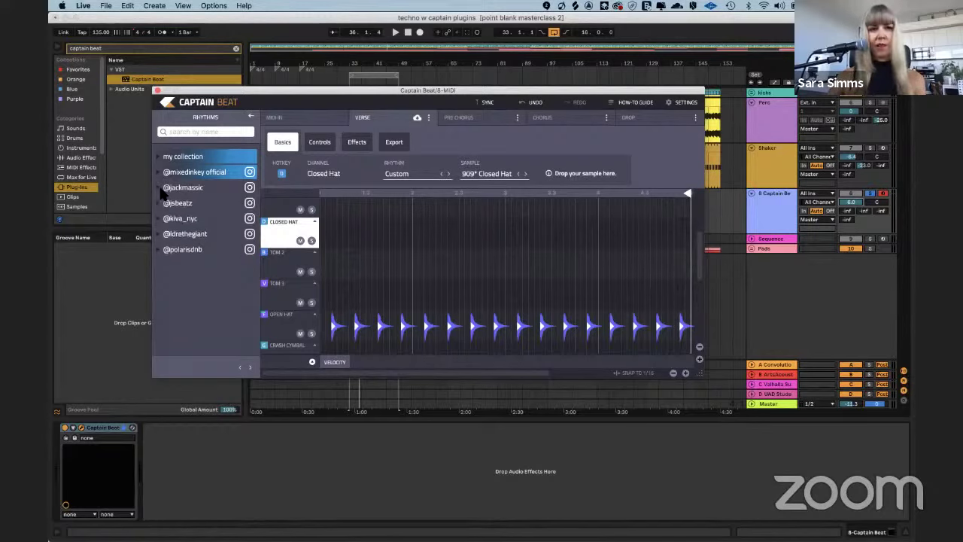
{"action": "left_click", "coordinate": [161, 190]}
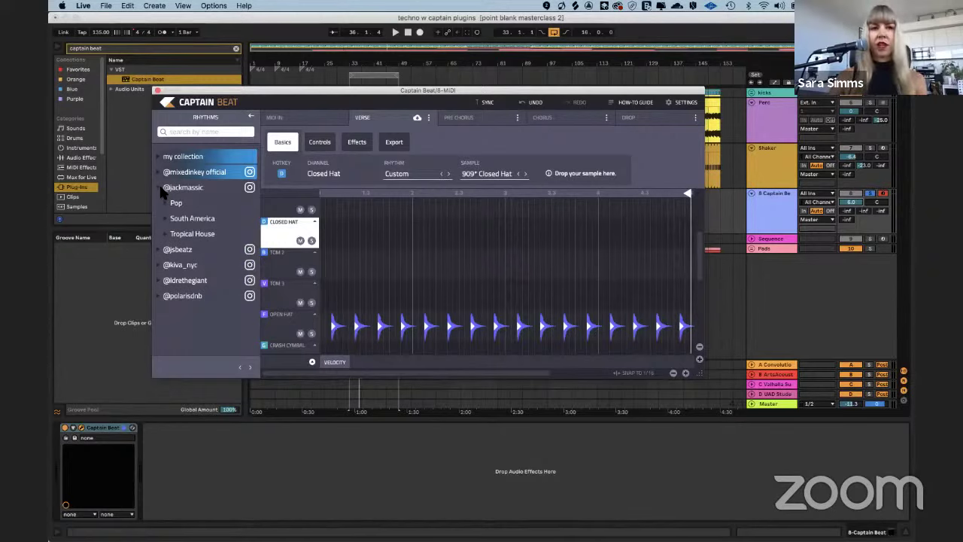
{"action": "left_click", "coordinate": [161, 189]}
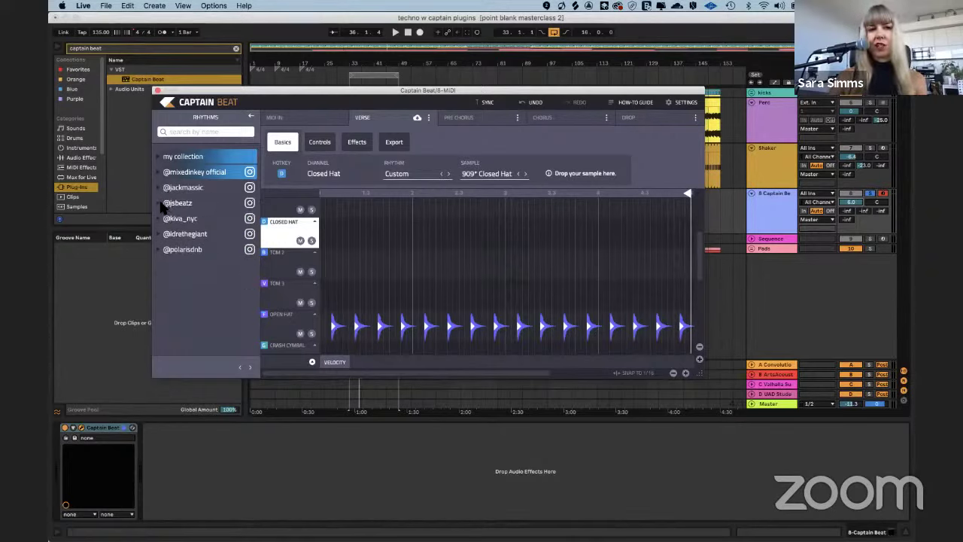
{"action": "left_click", "coordinate": [161, 204]}
{"action": "left_click", "coordinate": [161, 204]}
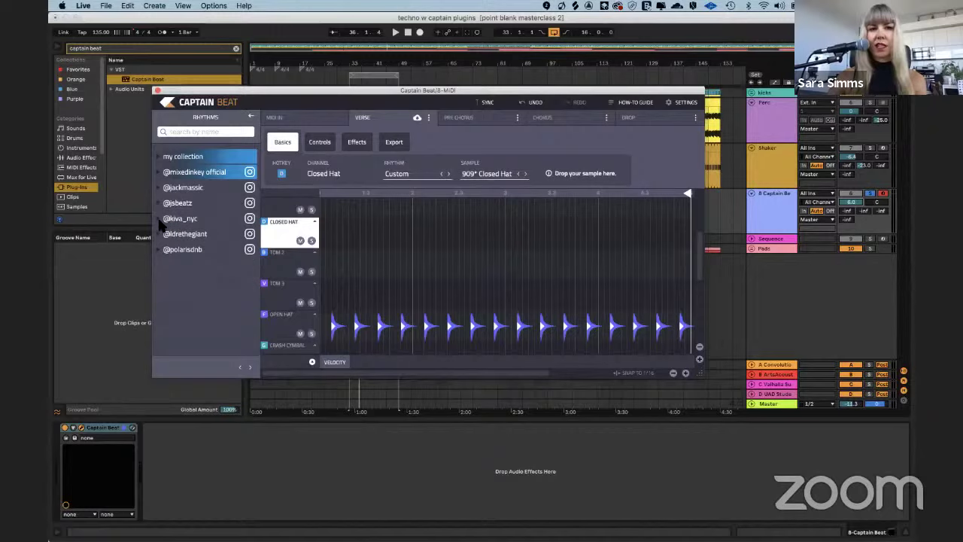
{"action": "left_click", "coordinate": [160, 234]}
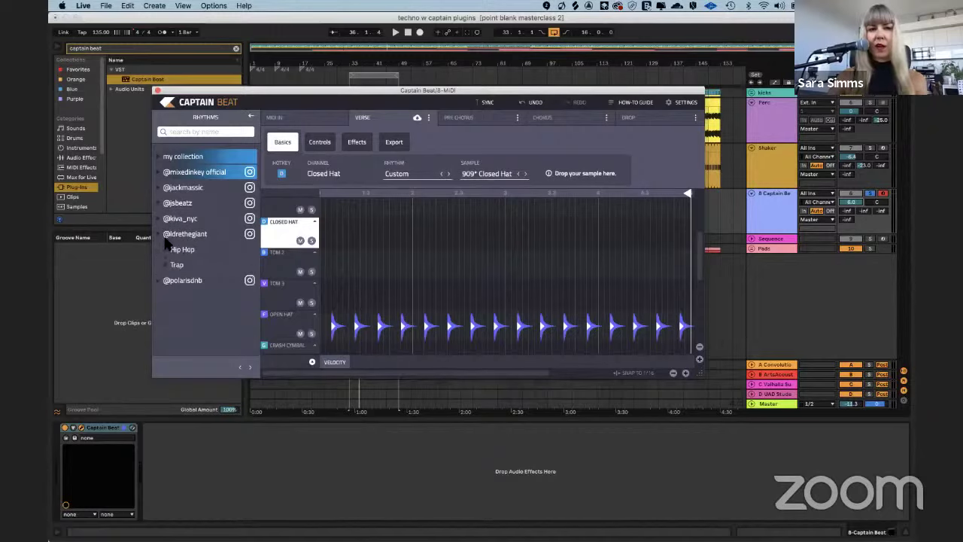
{"action": "left_click", "coordinate": [160, 234]}
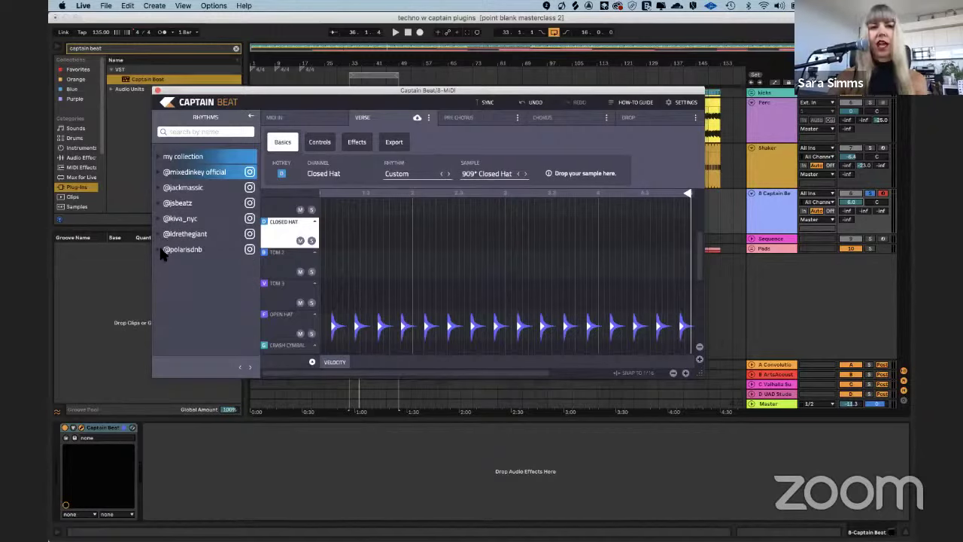
{"action": "left_click", "coordinate": [161, 251]}
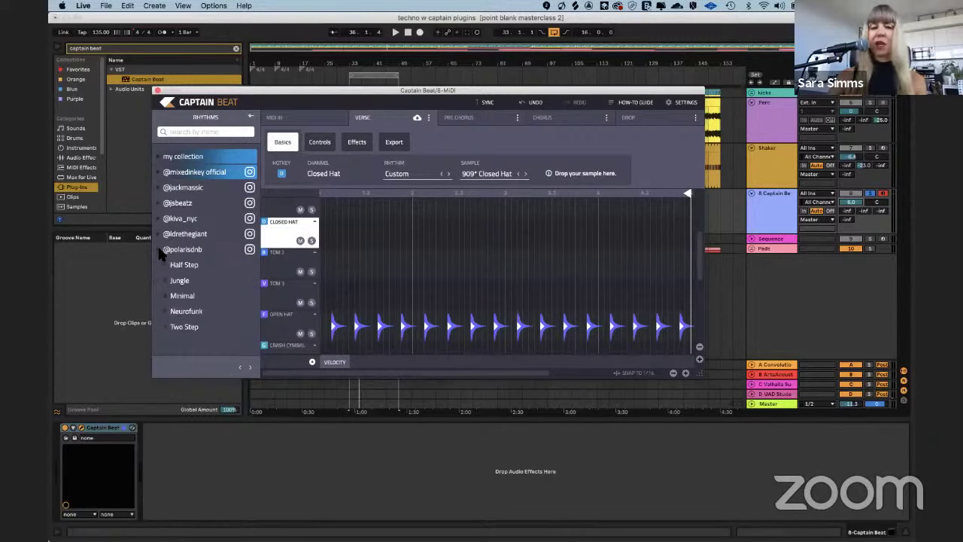
{"action": "left_click", "coordinate": [160, 248]}
{"action": "left_click", "coordinate": [160, 174]}
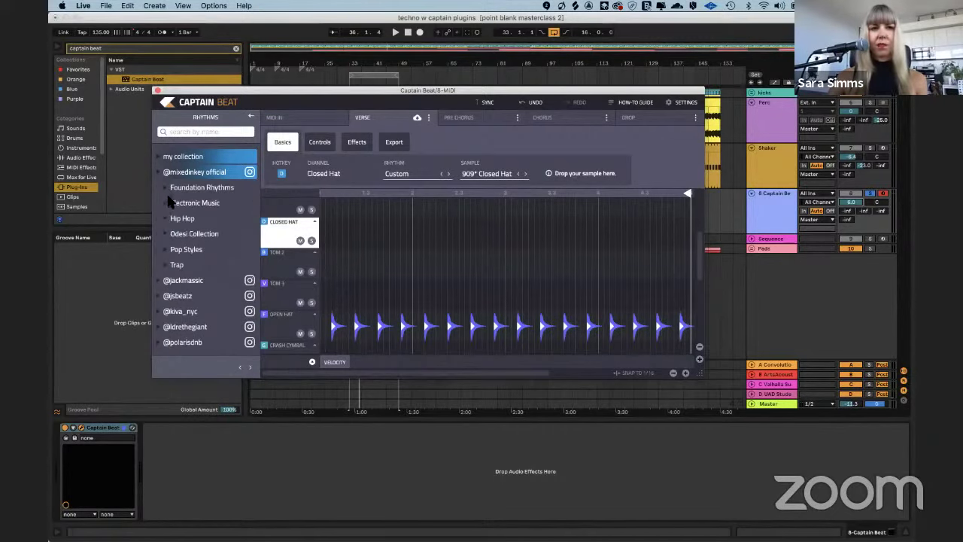
{"action": "left_click", "coordinate": [167, 203]}
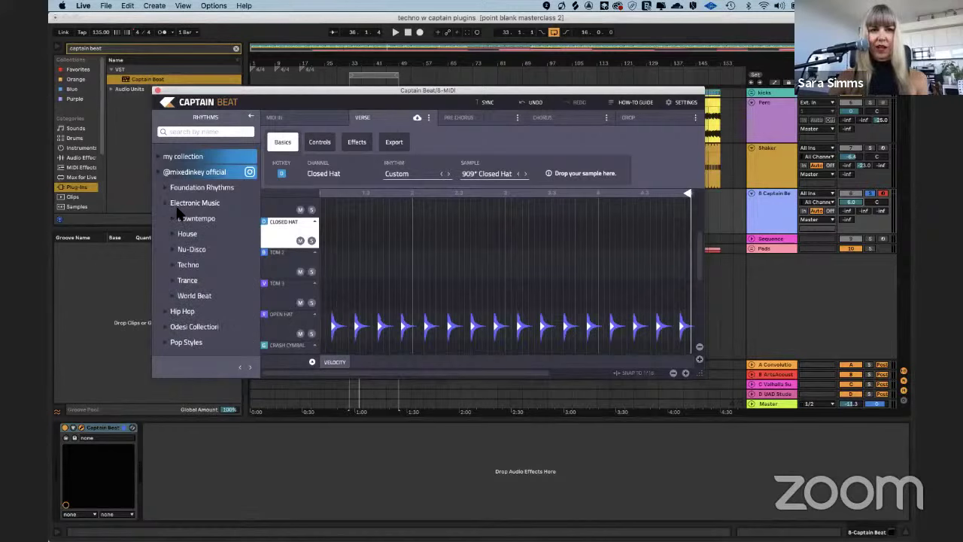
{"action": "left_click", "coordinate": [174, 269]}
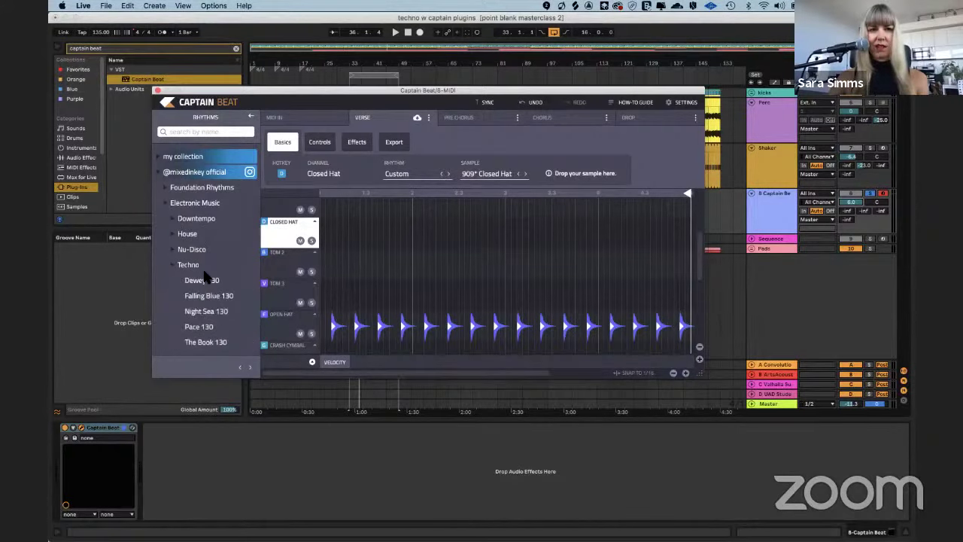
{"action": "scroll", "coordinate": [189, 277], "scroll_direction": "down", "scroll_amount": 1}
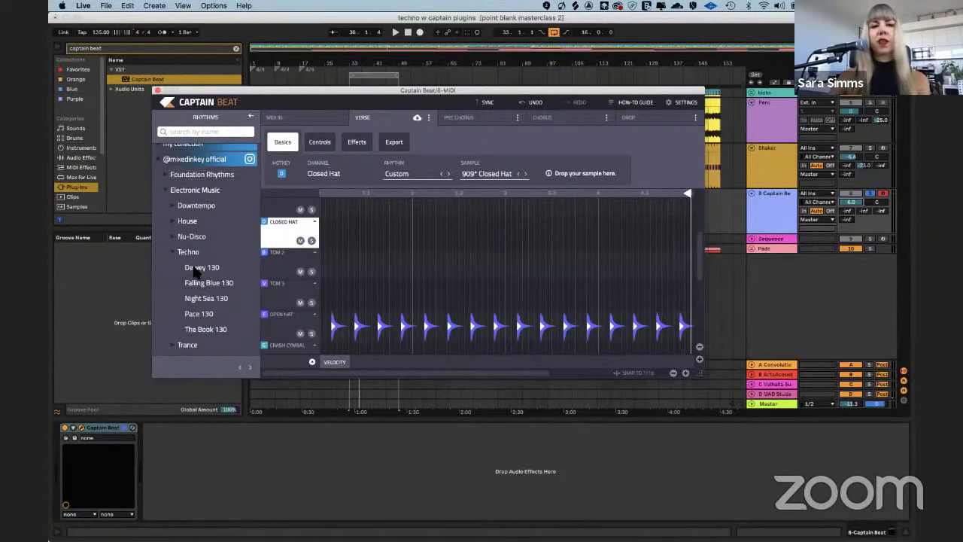
{"action": "left_click", "coordinate": [196, 269]}
{"action": "key", "text": "space"}
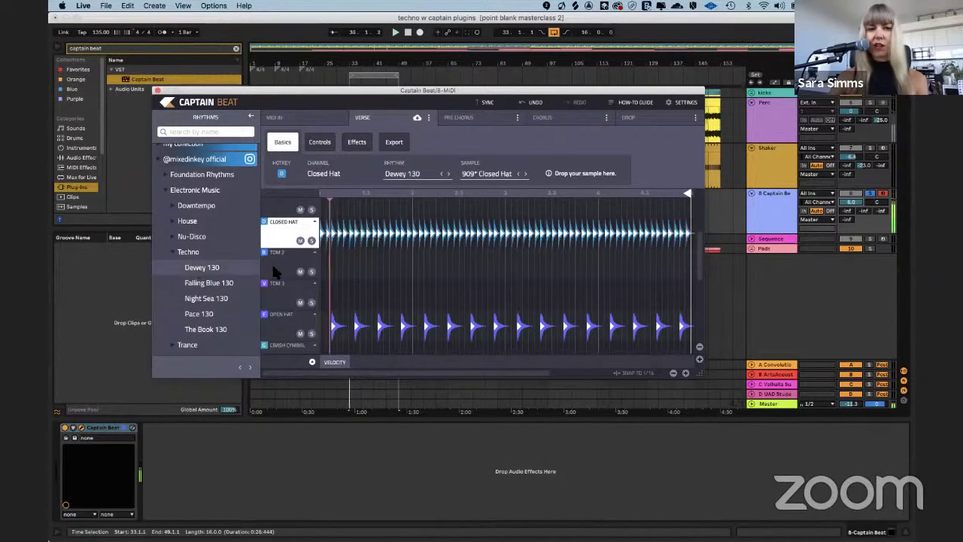
Audition the Night Sea 130 and Pace 130 techno rhythms on the Closed Hat channel, settle on The Book 130 and stop playback
{"action": "left_click", "coordinate": [210, 299]}
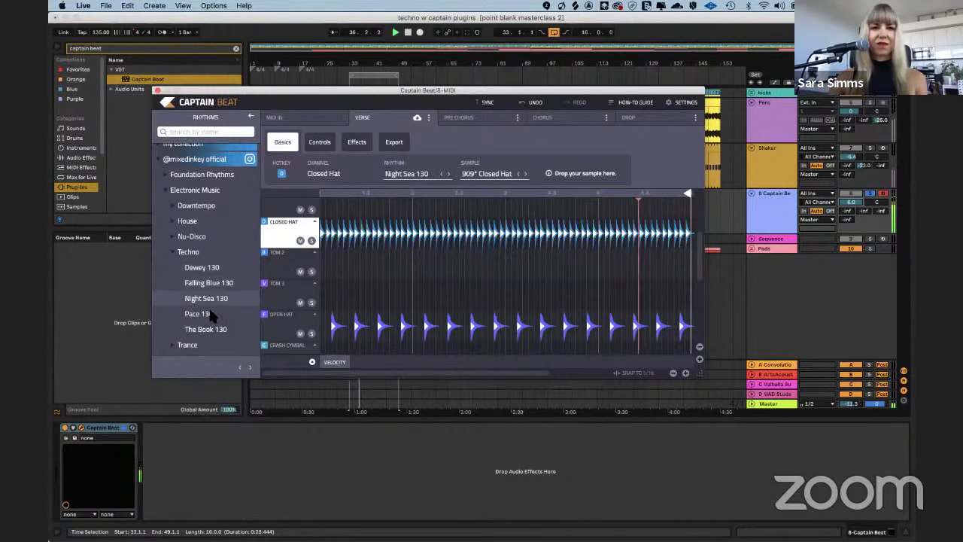
{"action": "left_click", "coordinate": [209, 313]}
{"action": "left_click", "coordinate": [210, 330]}
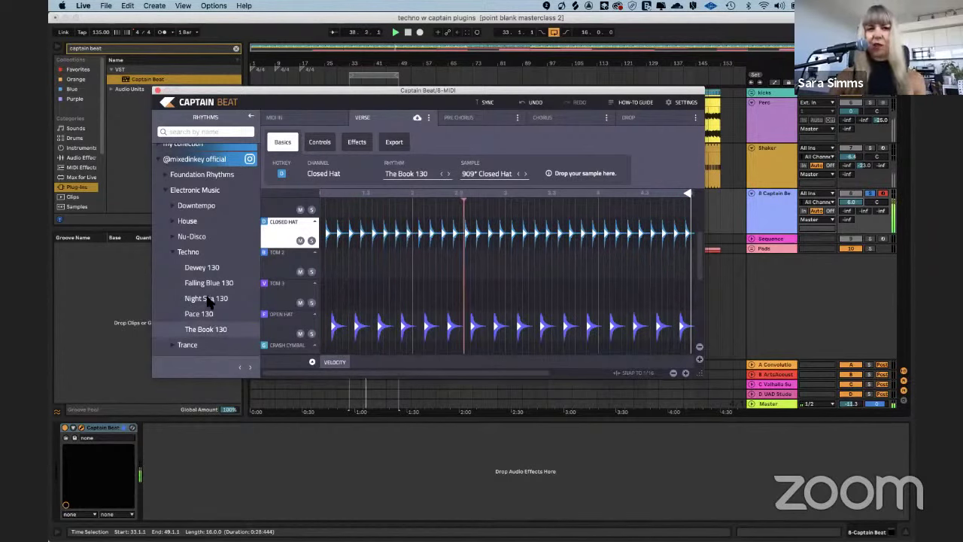
{"action": "key", "text": "space"}
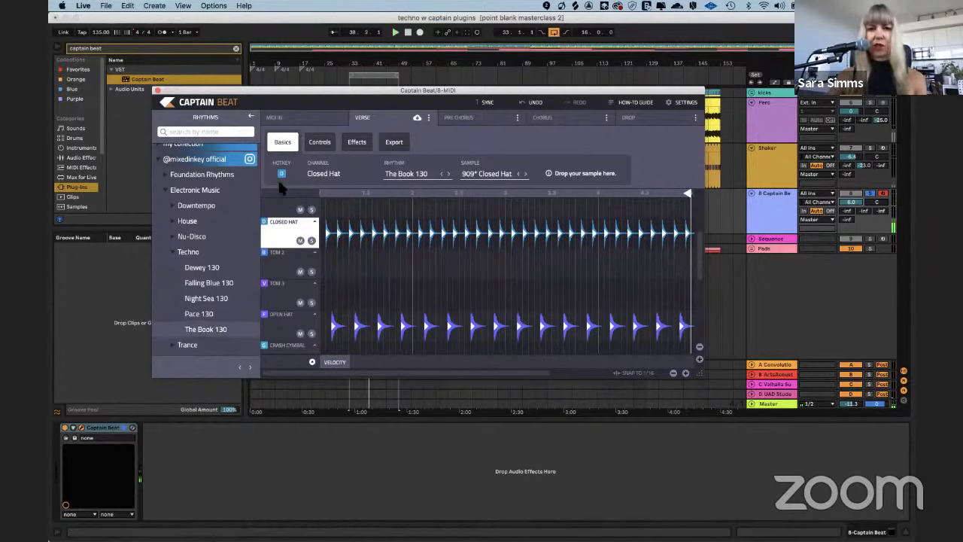
Record eight syncopated clap hits live into the Clap channel with Magic Record while the pattern plays
{"action": "scroll", "coordinate": [326, 234], "scroll_direction": "up", "scroll_amount": 3}
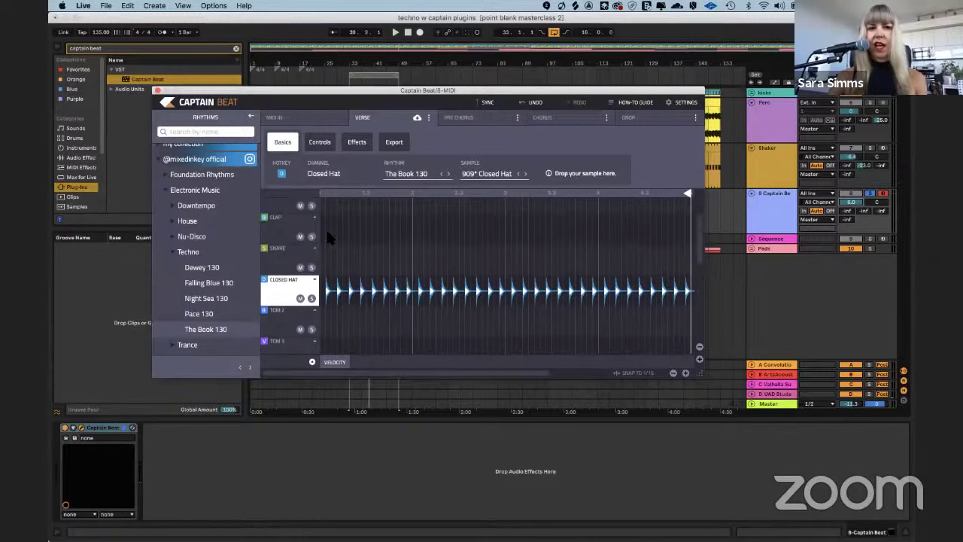
{"action": "left_click", "coordinate": [294, 241]}
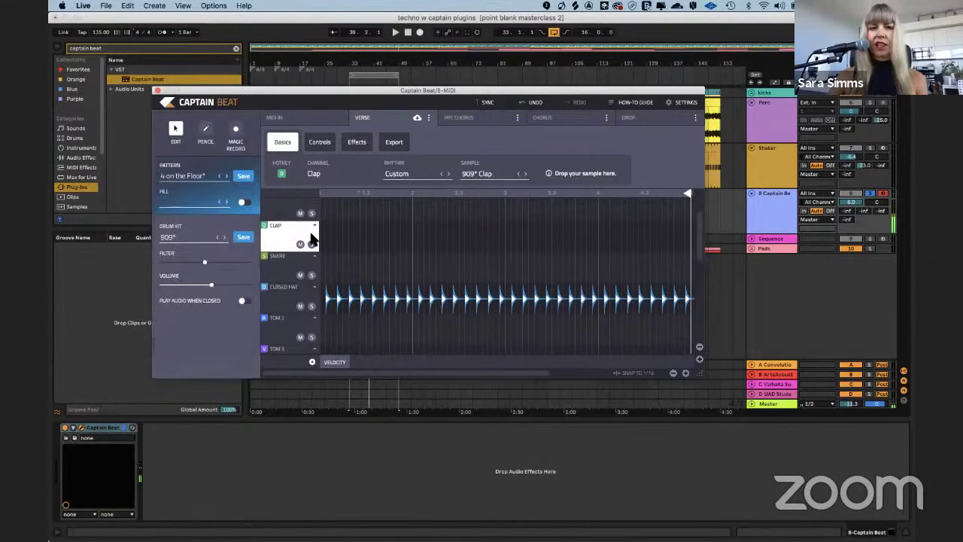
{"action": "scroll", "coordinate": [310, 245], "scroll_direction": "up", "scroll_amount": 2}
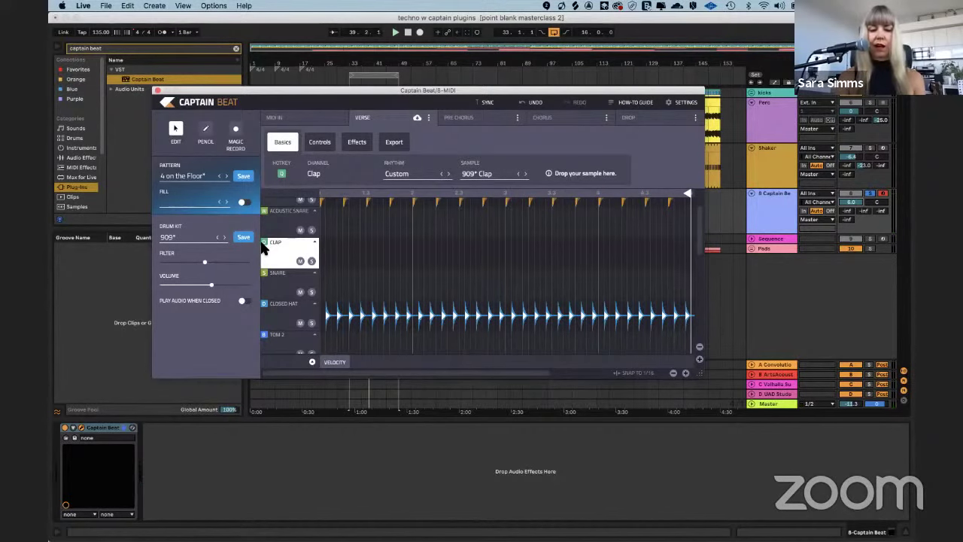
{"action": "key", "text": "space"}
{"action": "key", "text": "q"}
{"action": "key", "text": "q"}
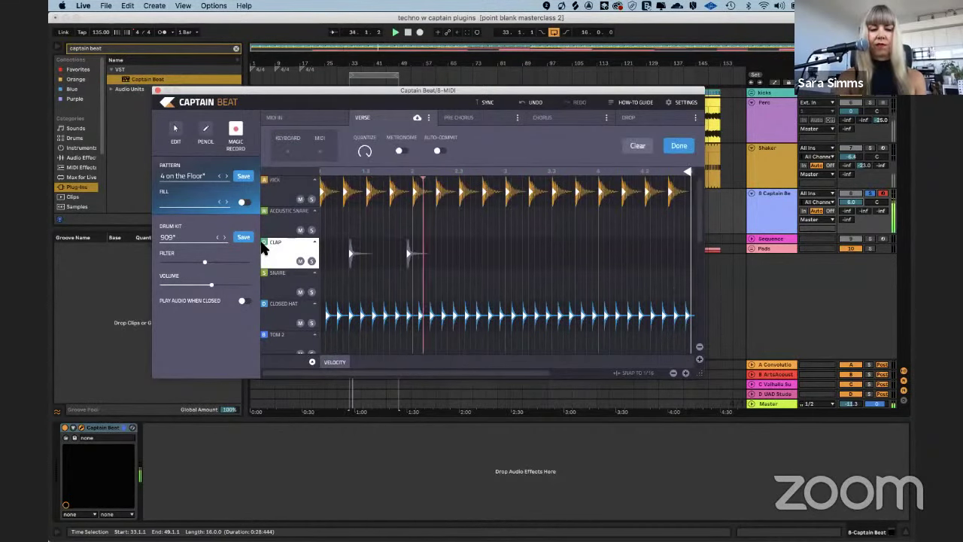
{"action": "key", "text": "q"}
{"action": "key", "text": "q"}
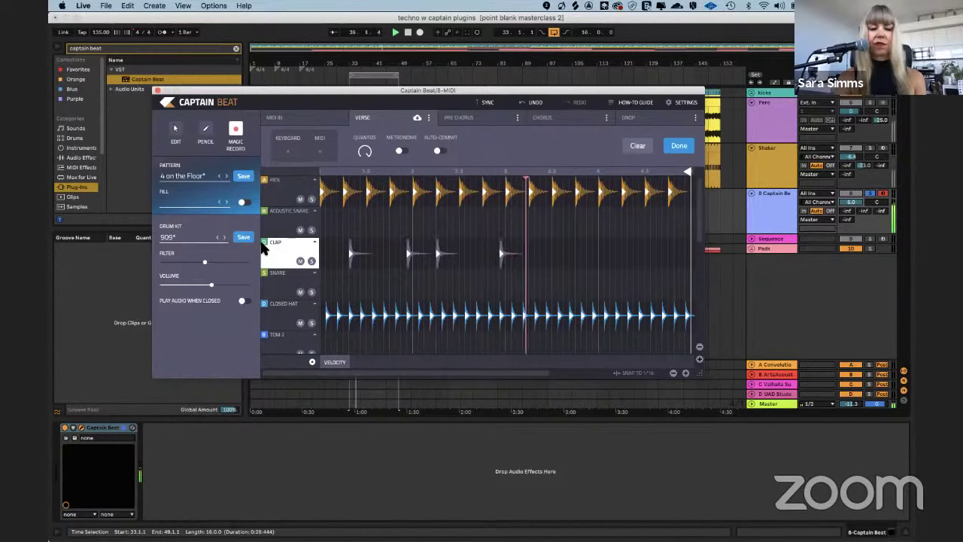
{"action": "key", "text": "q"}
{"action": "key", "text": "q"}
{"action": "key", "text": "q"}
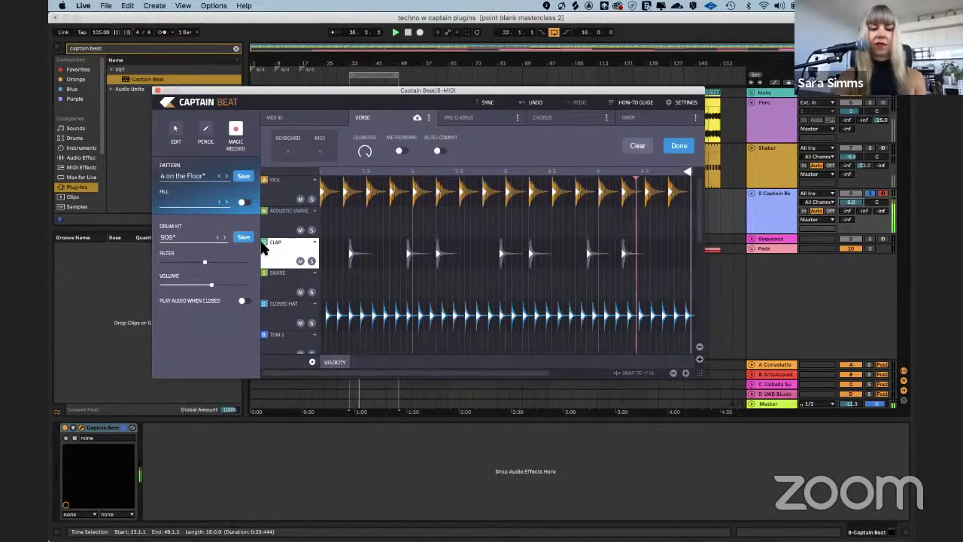
{"action": "key", "text": "q"}
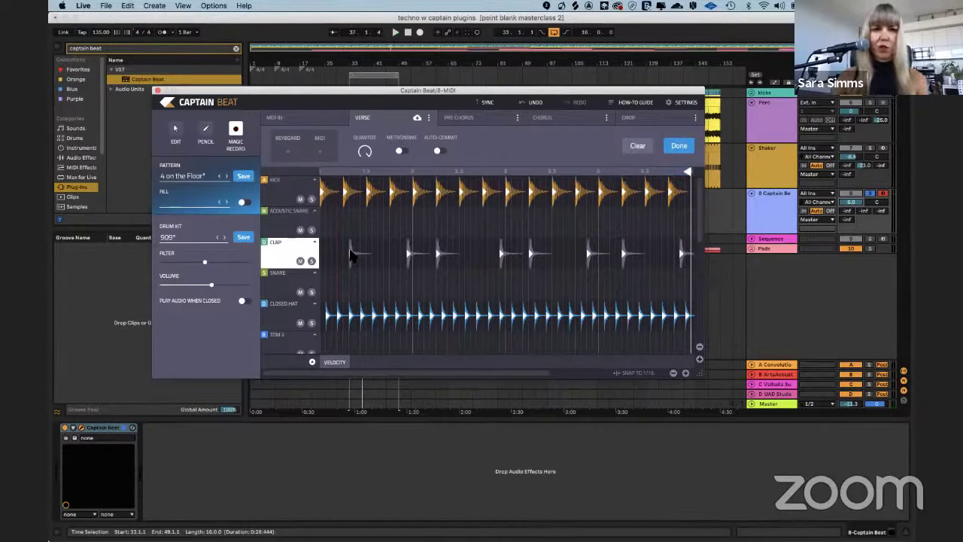
Move the first recorded clap slightly earlier onto the second kick, commit the recorded claps and play back the pattern
{"action": "left_click_drag", "start_coordinate": [350, 250], "coordinate": [346, 253]}
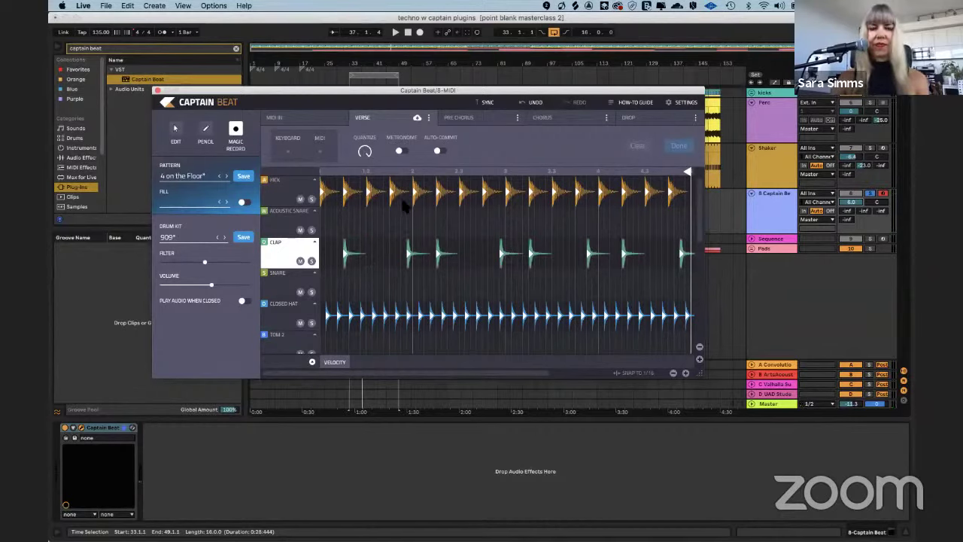
{"action": "key", "text": "space"}
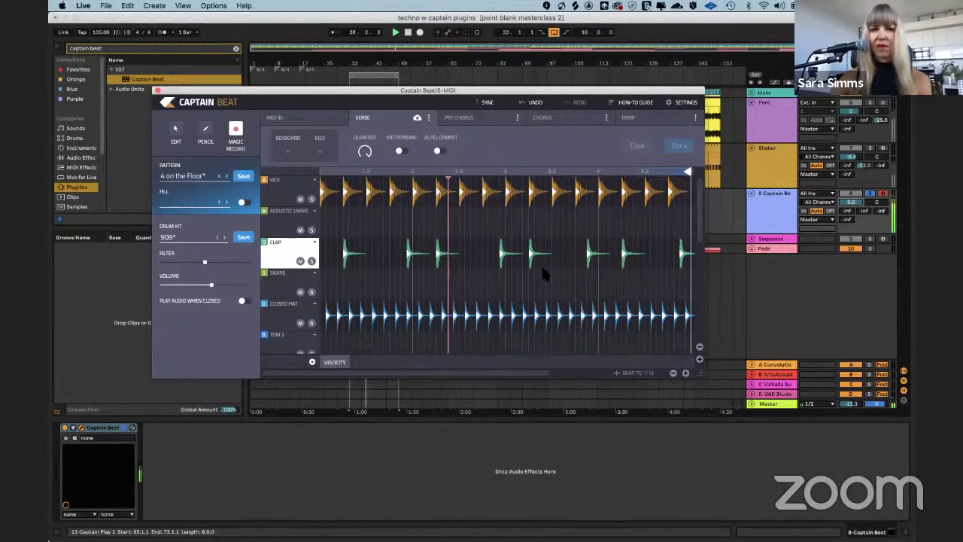
Nudge the sixth and last recorded claps slightly later, stop playback and return from Magic Record to Edit mode
{"action": "left_click", "coordinate": [594, 254]}
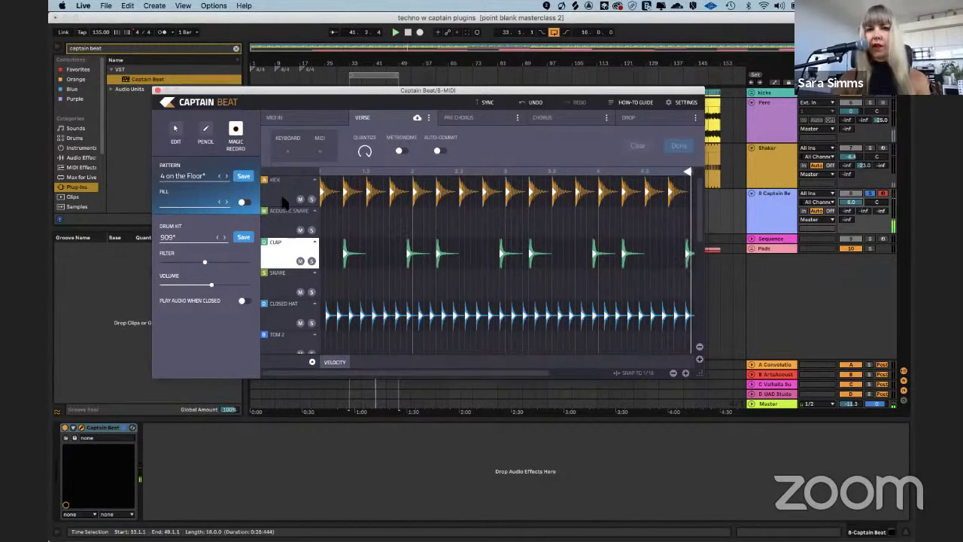
{"action": "left_click", "coordinate": [175, 131]}
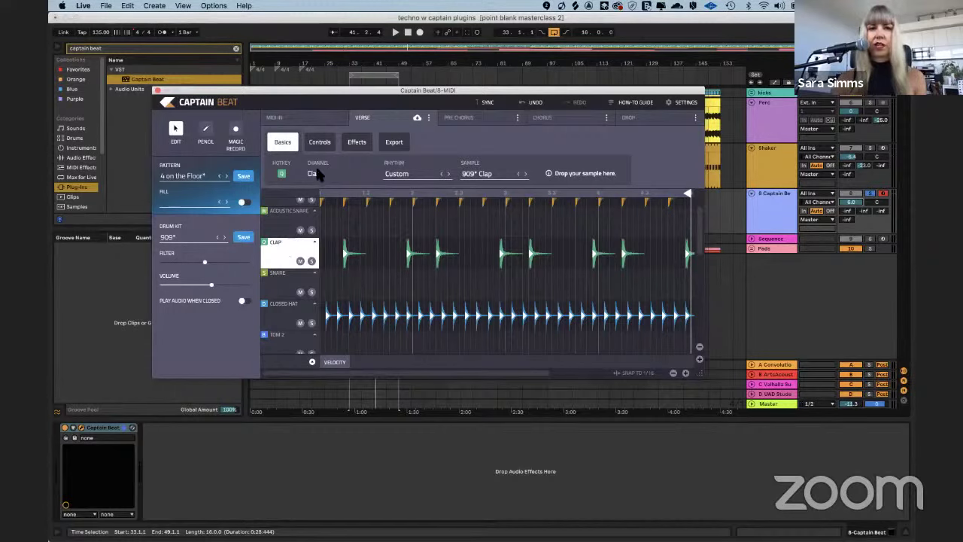
Shape the Clap channel during playback with a slightly lower filter, a little reverb send and a small Pong delay send
{"action": "left_click", "coordinate": [319, 143]}
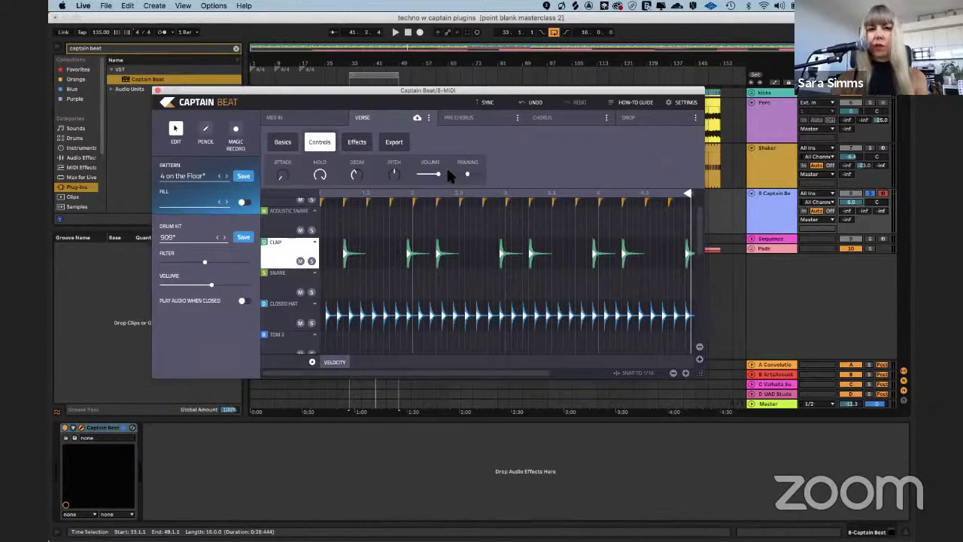
{"action": "left_click", "coordinate": [359, 142]}
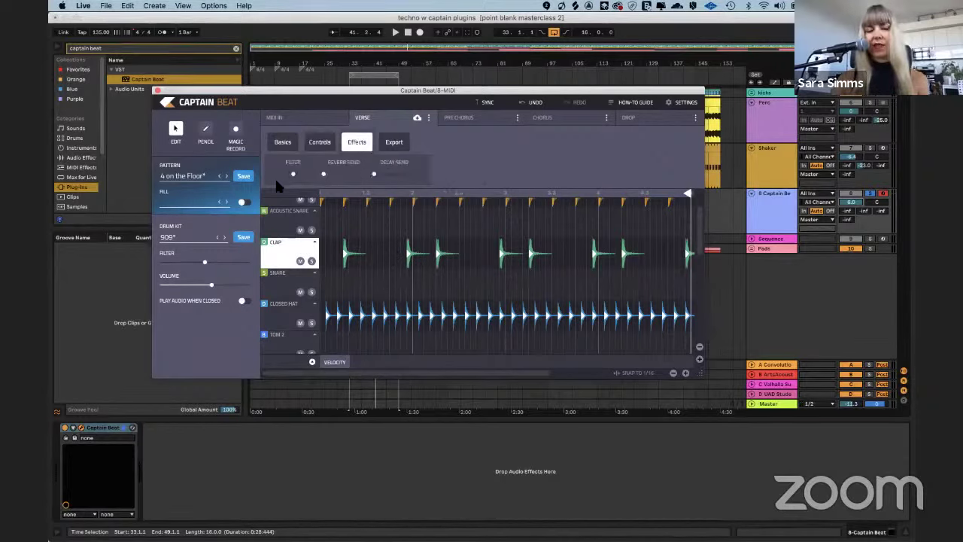
{"action": "key", "text": "space"}
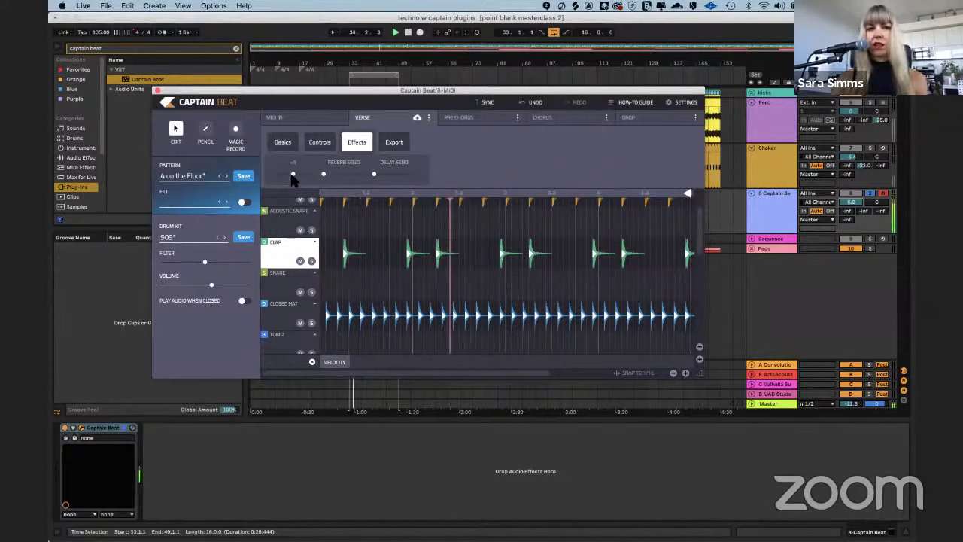
{"action": "left_click_drag", "start_coordinate": [292, 175], "coordinate": [284, 177]}
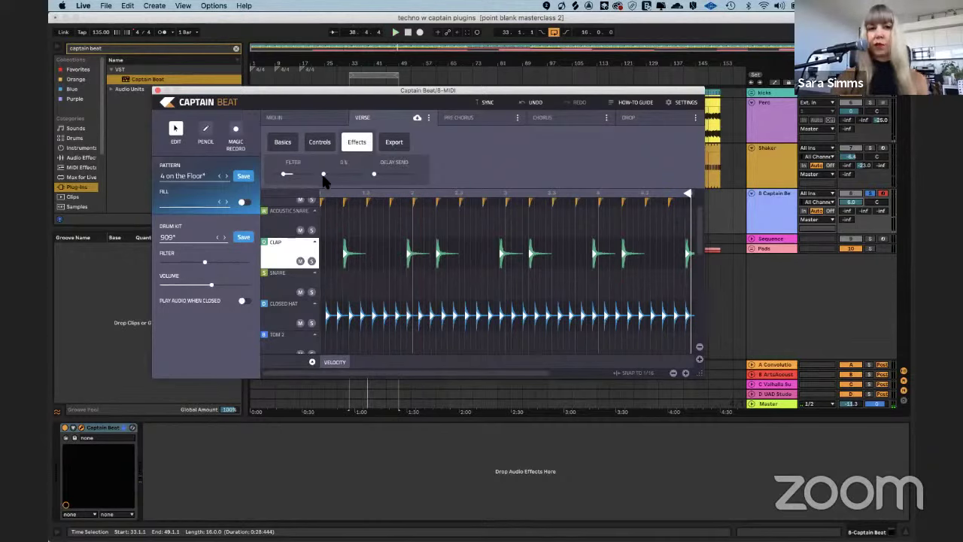
{"action": "left_click_drag", "start_coordinate": [324, 174], "coordinate": [386, 178]}
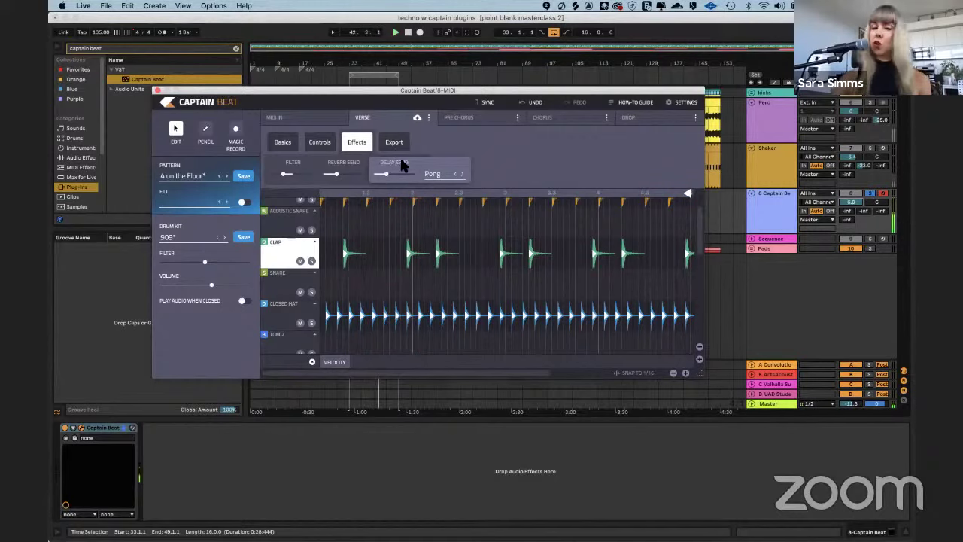
Export the master MIDI to bar 1 of the Captain Beat track and the master audio to bar 1 of a new audio track
{"action": "left_click", "coordinate": [394, 143]}
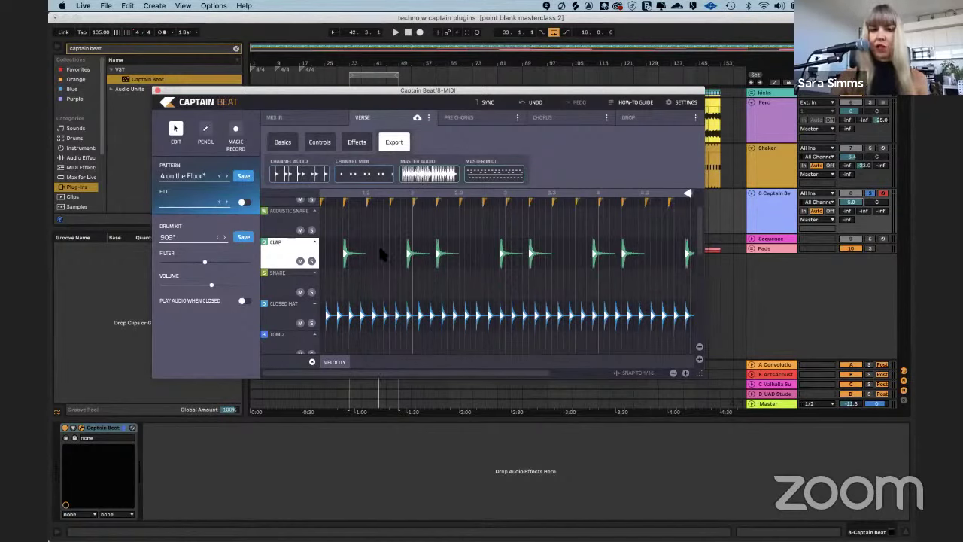
{"action": "scroll", "coordinate": [346, 230], "scroll_direction": "up", "scroll_amount": 2}
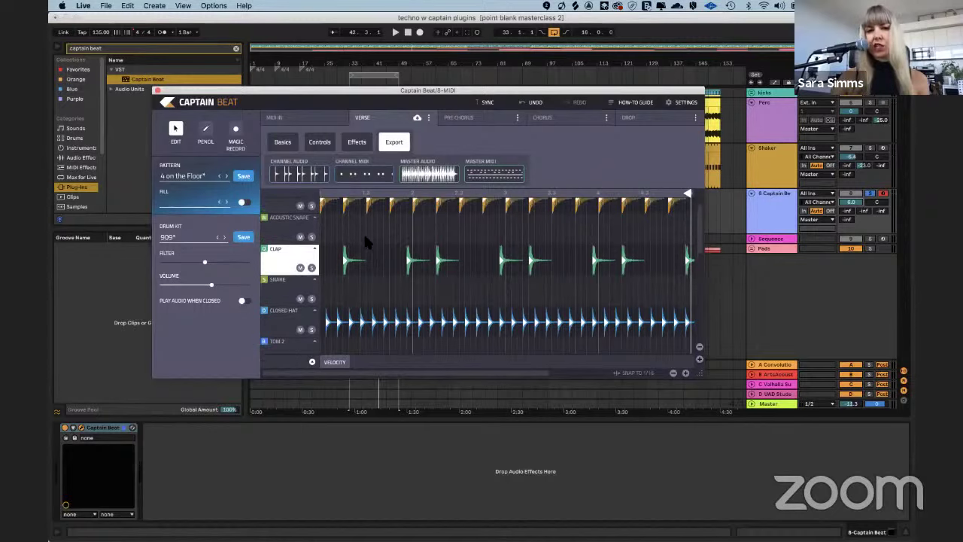
{"action": "left_click_drag", "start_coordinate": [393, 92], "coordinate": [471, 280]}
{"action": "left_click_drag", "start_coordinate": [508, 367], "coordinate": [256, 226]}
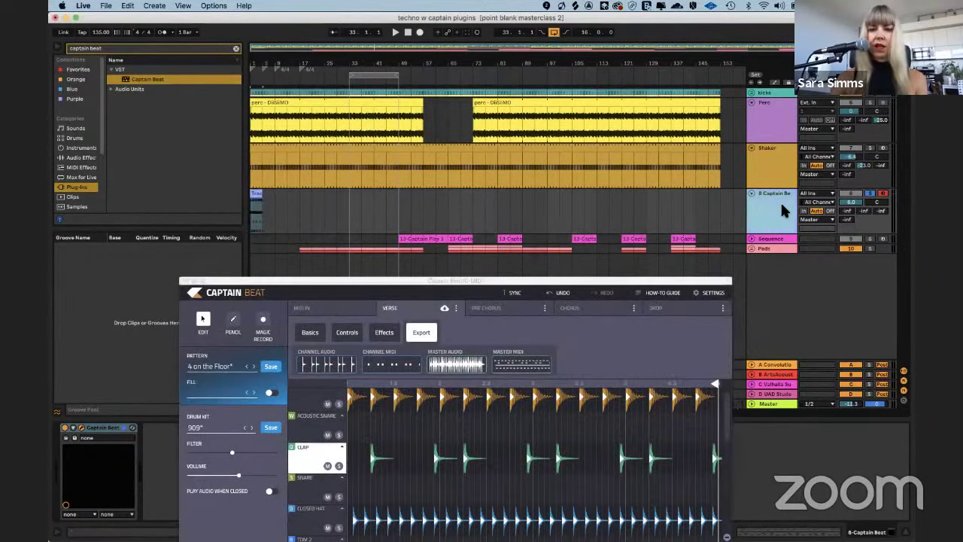
{"action": "key", "text": "super+t"}
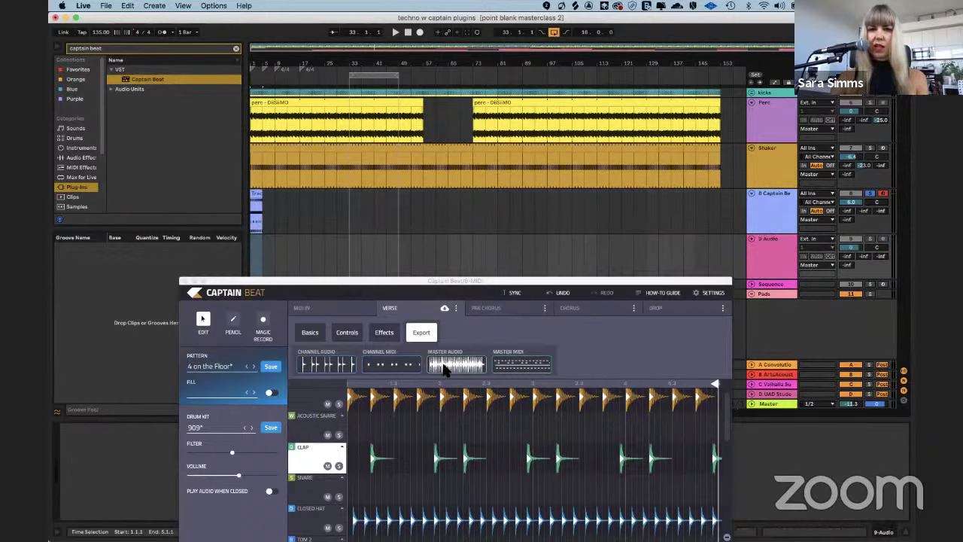
{"action": "left_click_drag", "start_coordinate": [444, 368], "coordinate": [256, 260]}
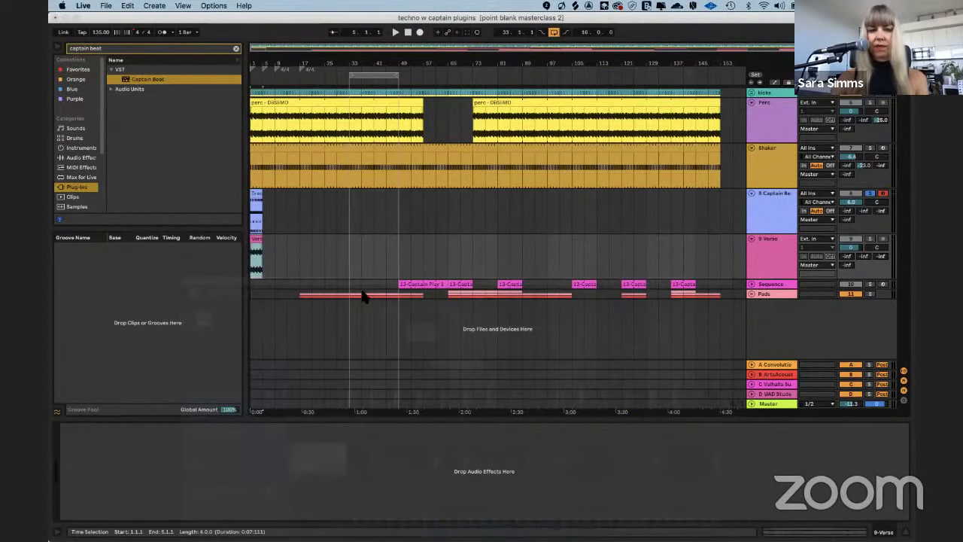
Export the Closed Hat channel's audio to bar 33 of the audio track and its MIDI to bar 33 of the Captain Beat track
{"action": "left_click_drag", "start_coordinate": [381, 281], "coordinate": [389, 251]}
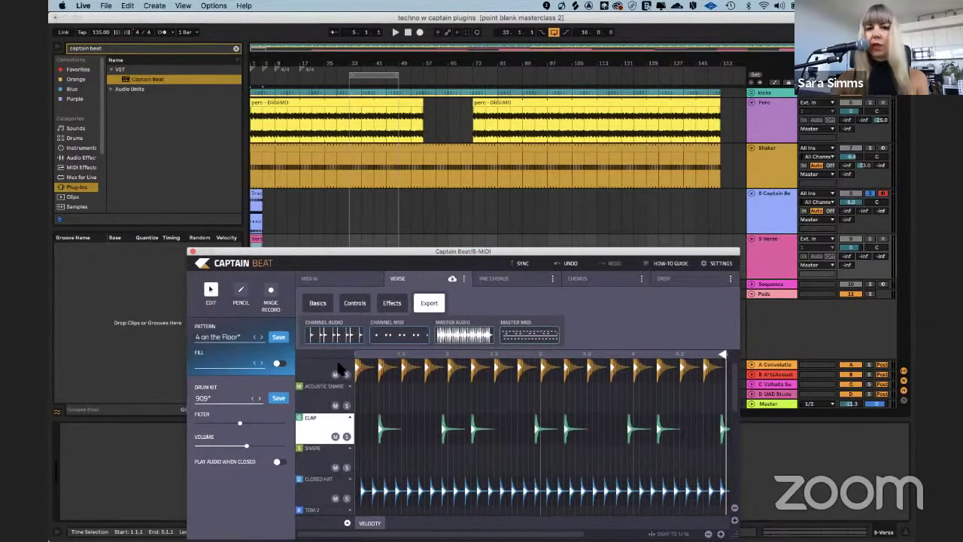
{"action": "scroll", "coordinate": [339, 383], "scroll_direction": "down", "scroll_amount": 1}
{"action": "left_click", "coordinate": [316, 444]}
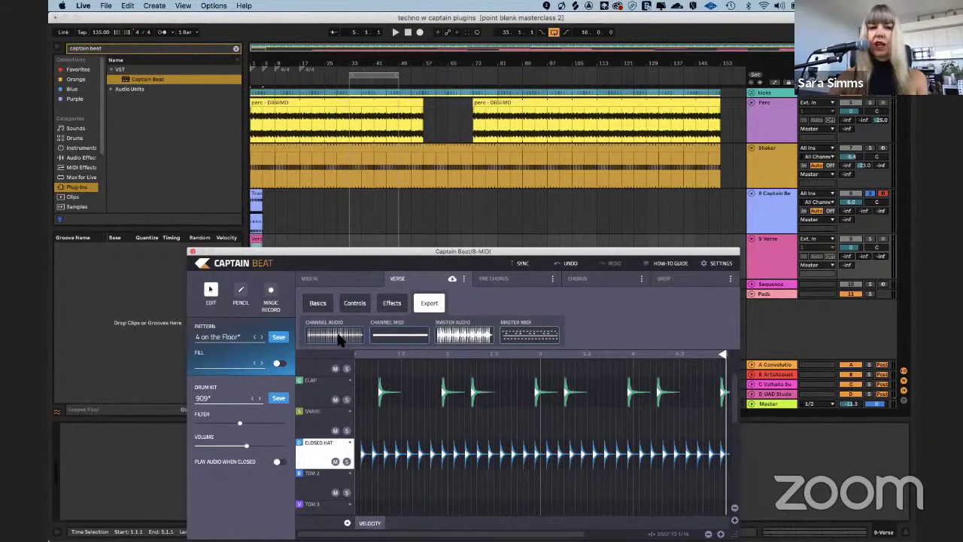
{"action": "left_click_drag", "start_coordinate": [338, 338], "coordinate": [352, 258]}
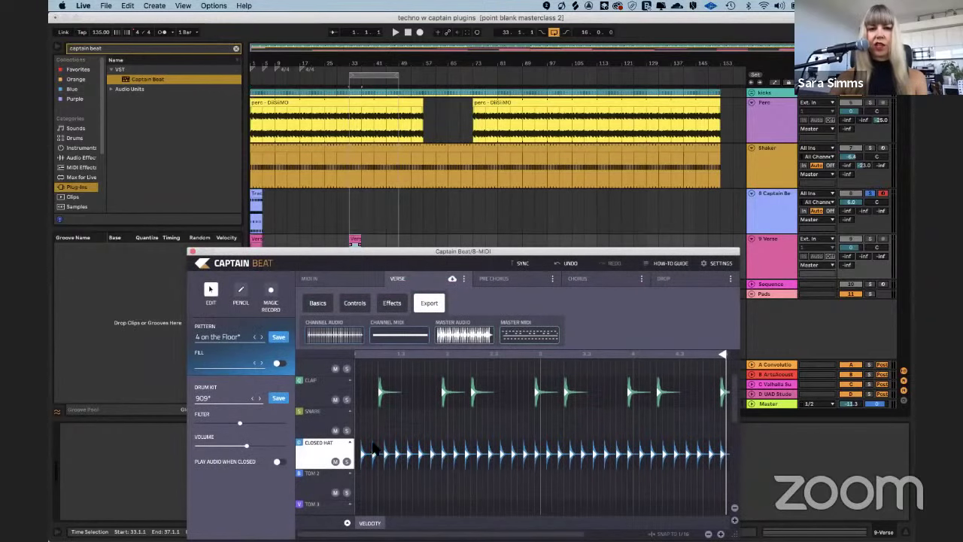
{"action": "left_click_drag", "start_coordinate": [394, 343], "coordinate": [353, 221]}
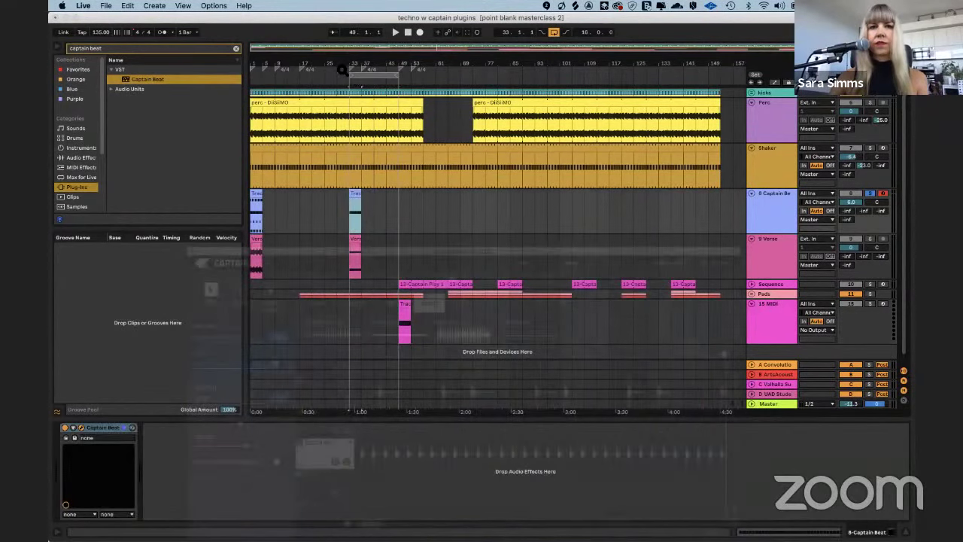
Play the arrangement from bar 33 and solo the audio track to hear the exported closed hat audio
{"action": "left_click_drag", "start_coordinate": [339, 63], "coordinate": [361, 258]}
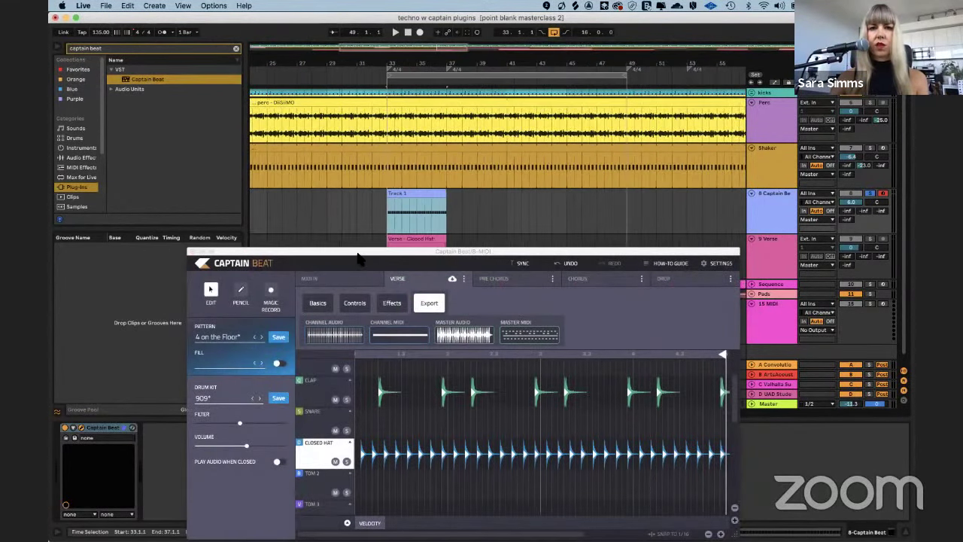
{"action": "left_click_drag", "start_coordinate": [189, 252], "coordinate": [197, 344]}
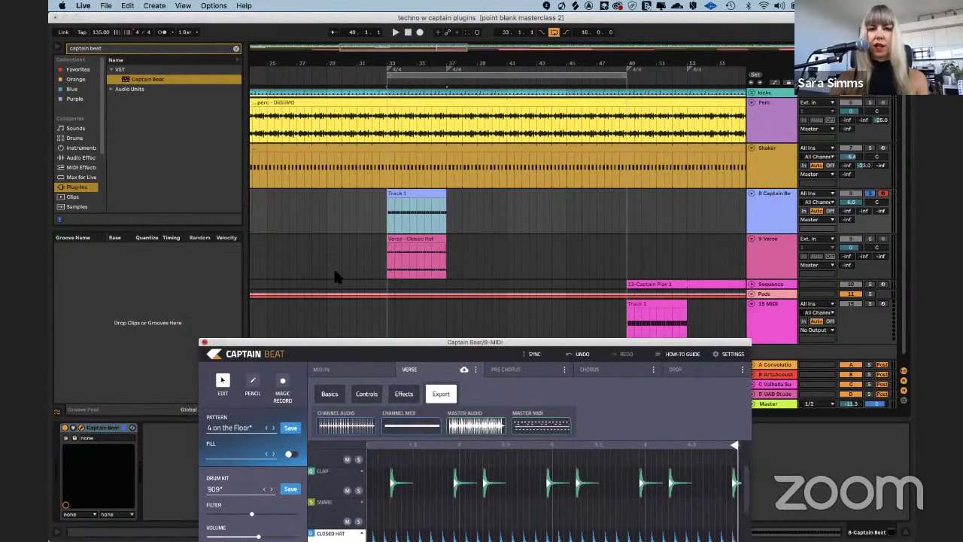
{"action": "key", "text": "space"}
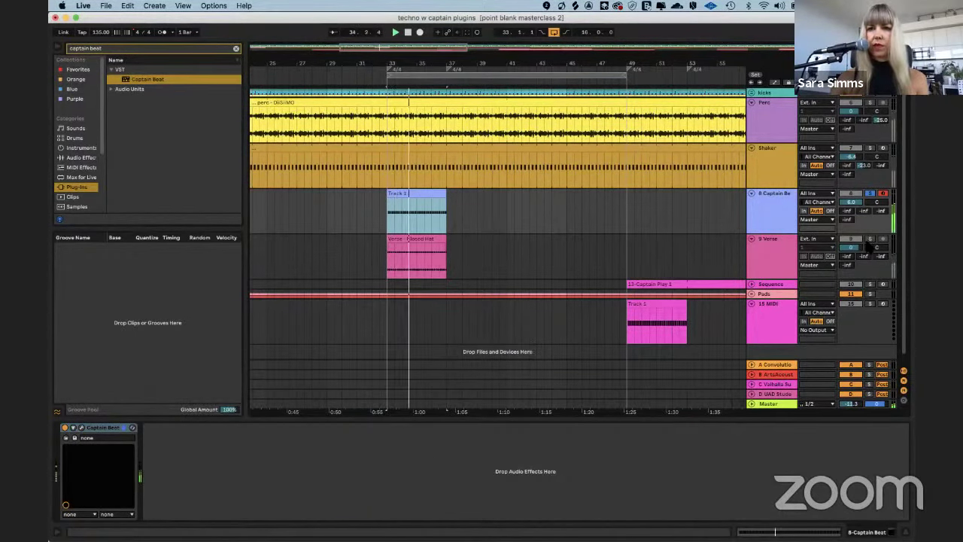
{"action": "left_click", "coordinate": [870, 239]}
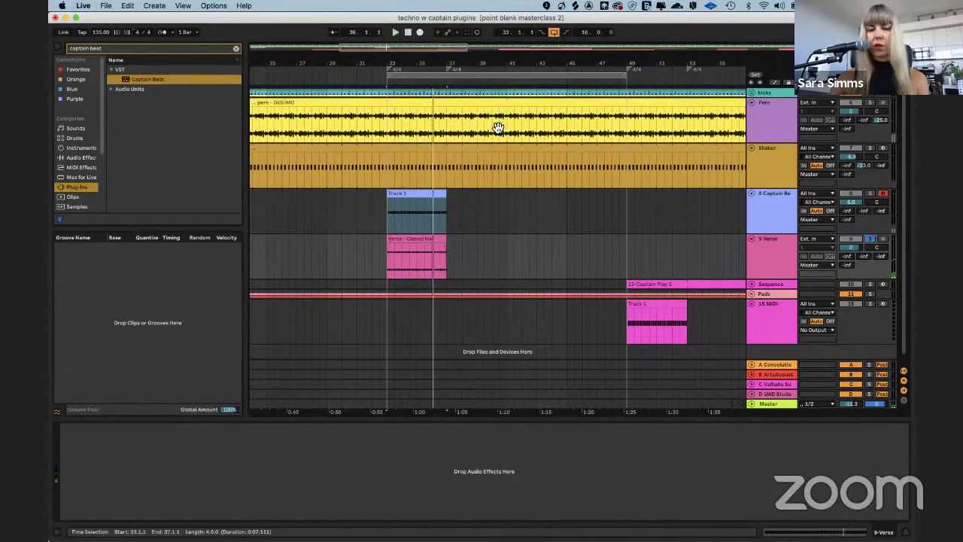
{"action": "left_click_drag", "start_coordinate": [444, 63], "coordinate": [453, 34]}
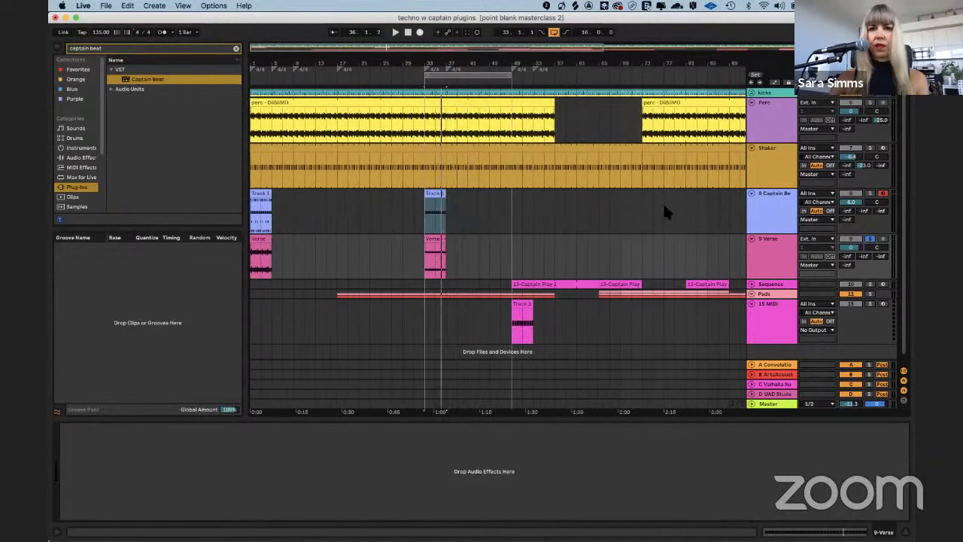
Reopen Captain Beat from its track, mute the Kick channel and show the export options
{"action": "left_click", "coordinate": [776, 202]}
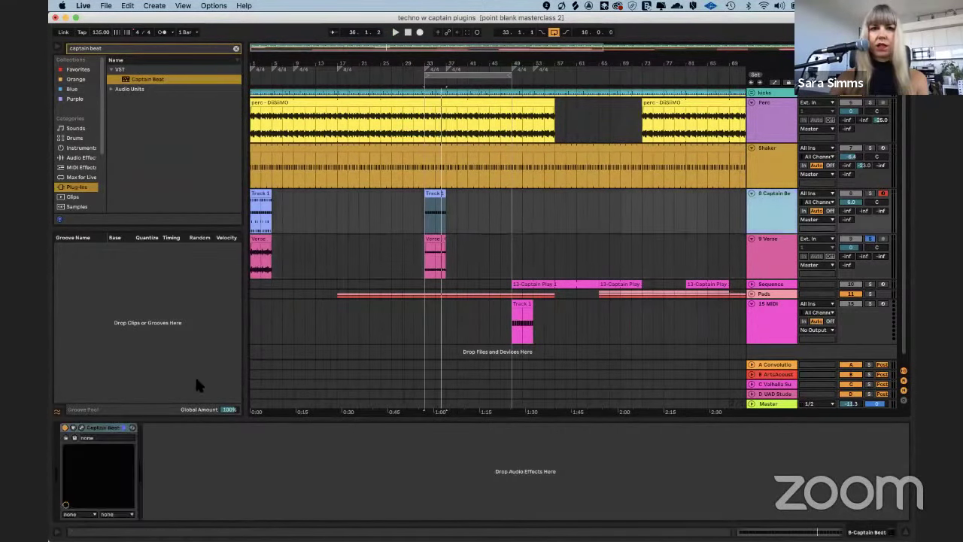
{"action": "left_click", "coordinate": [74, 428]}
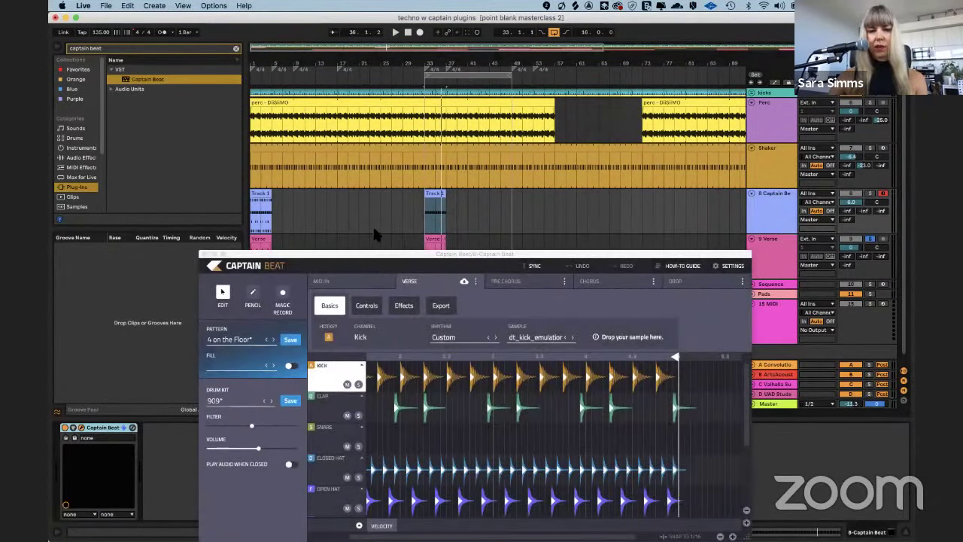
{"action": "left_click_drag", "start_coordinate": [374, 257], "coordinate": [383, 194]}
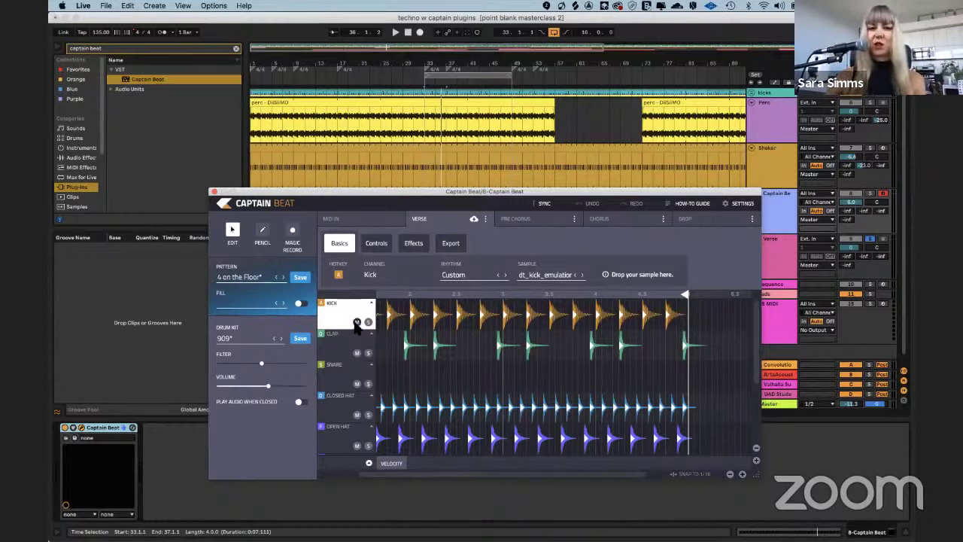
{"action": "left_click", "coordinate": [449, 247]}
{"action": "left_click_drag", "start_coordinate": [310, 191], "coordinate": [302, 345]}
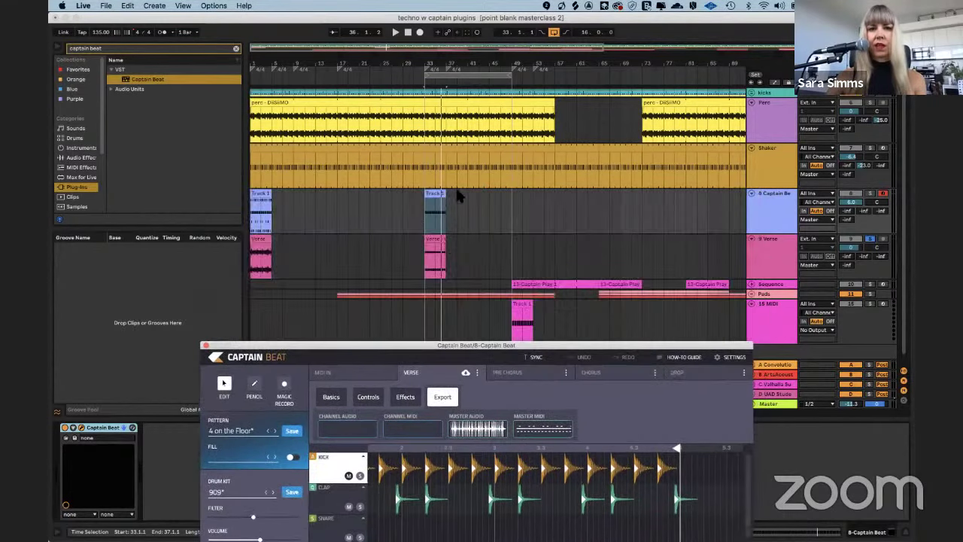
Delete the exported clips at bar 33 and bar 1 from both the Captain Beat track and the audio track
{"action": "left_click", "coordinate": [434, 194]}
{"action": "left_click", "coordinate": [439, 240], "text": "shift"}
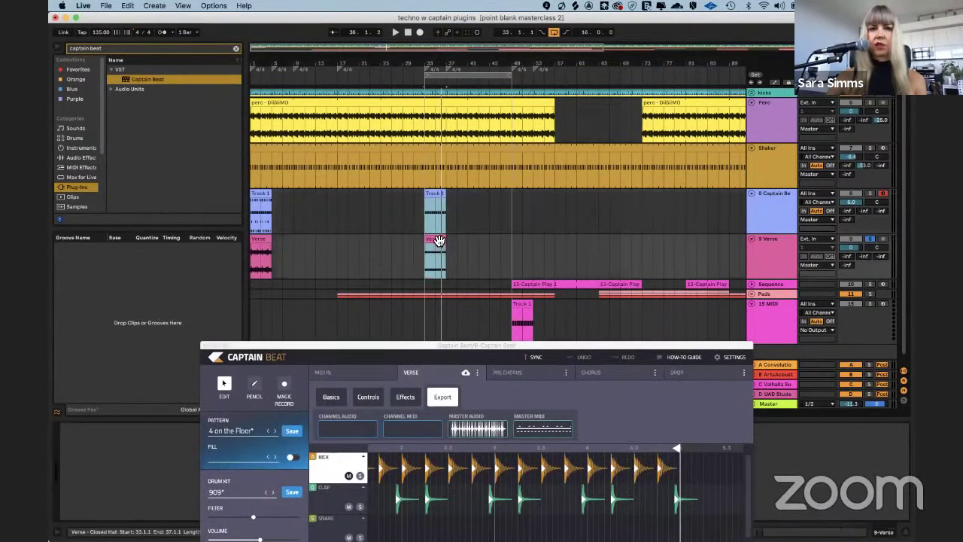
{"action": "key", "text": "Delete"}
{"action": "left_click", "coordinate": [264, 194]}
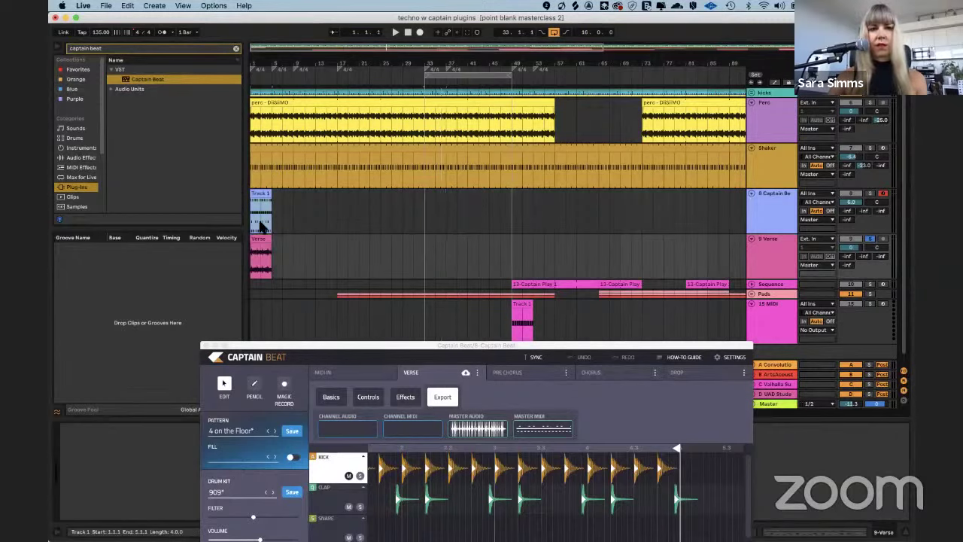
{"action": "left_click", "coordinate": [262, 240], "text": "shift"}
{"action": "key", "text": "Delete"}
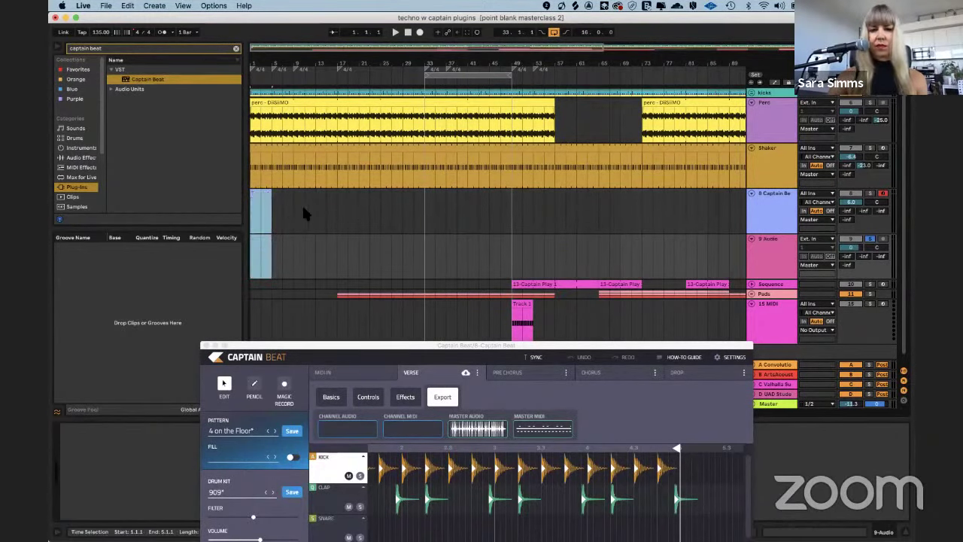
Export the master MIDI without the kick to bar 1 of the Captain Beat track and delete the empty audio track
{"action": "left_click_drag", "start_coordinate": [496, 346], "coordinate": [509, 307]}
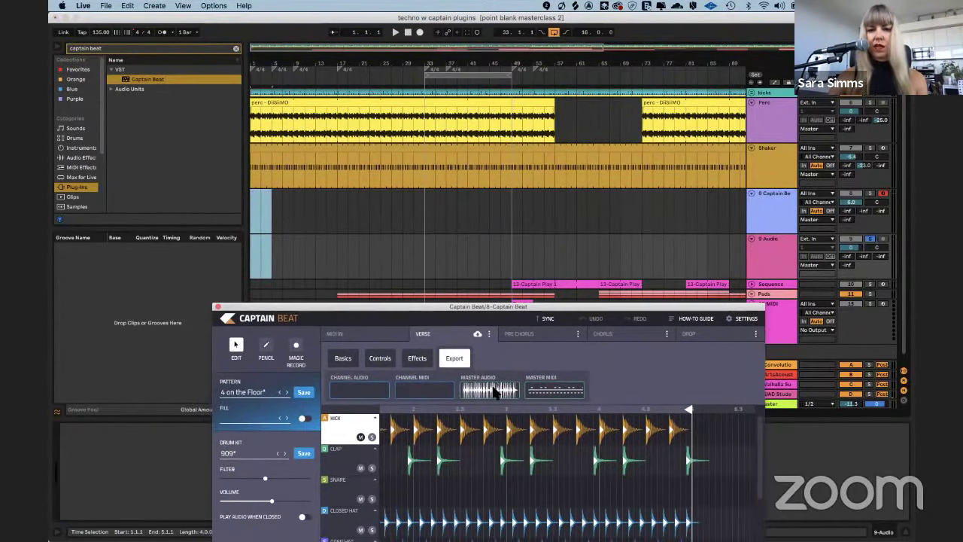
{"action": "left_click_drag", "start_coordinate": [494, 387], "coordinate": [260, 211]}
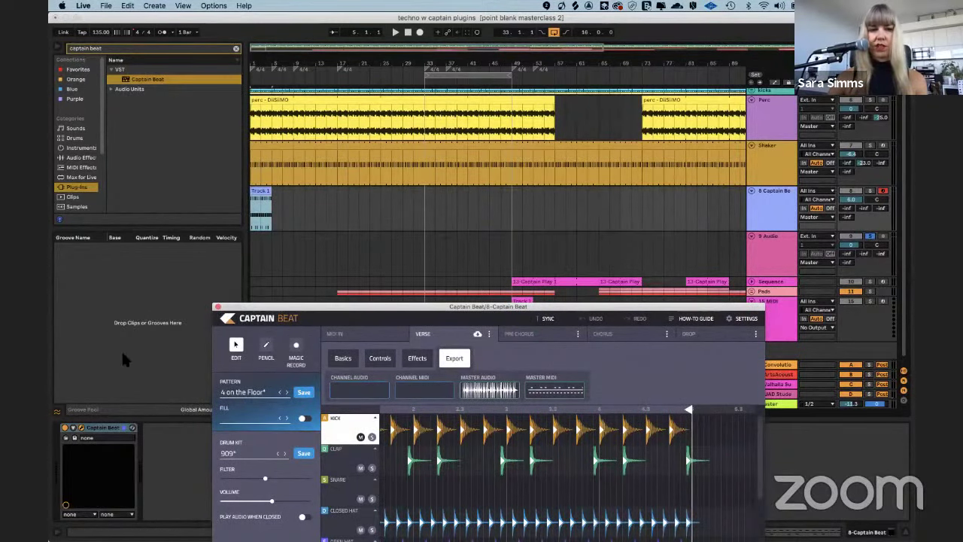
{"action": "left_click", "coordinate": [219, 307]}
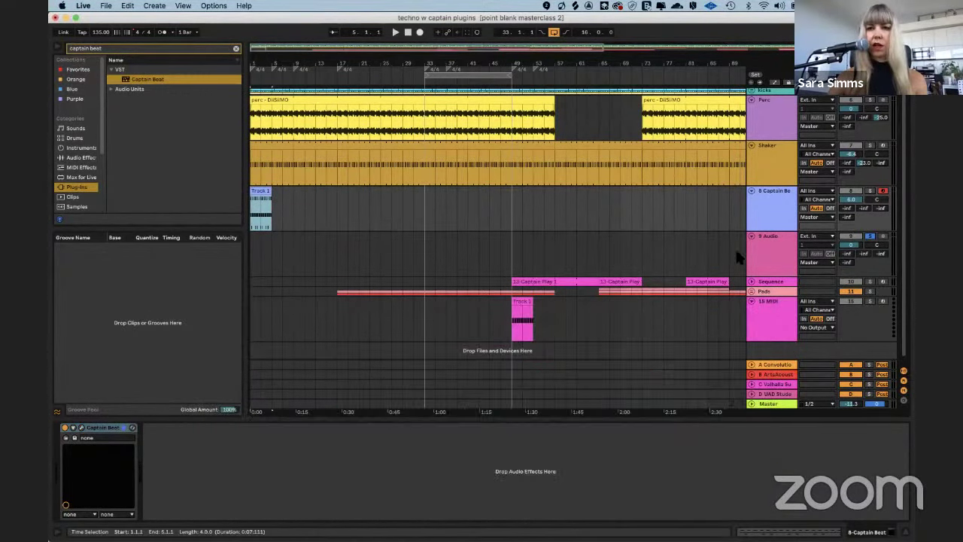
{"action": "left_click", "coordinate": [757, 253]}
{"action": "key", "text": "Delete"}
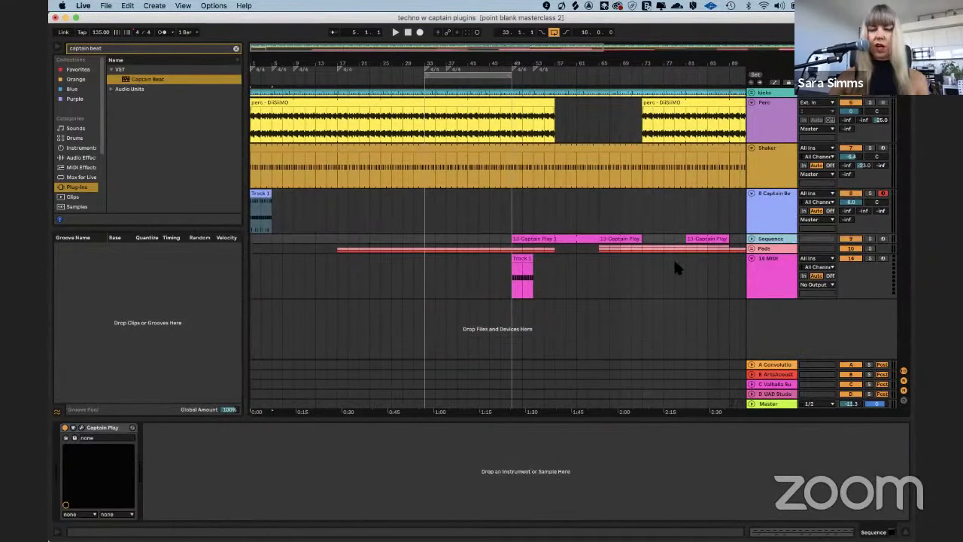
Extend the looping Captain Beat MIDI clip at bar 1 so it ends at bar 153, in line with the Perc and Shaker clips
{"action": "left_click", "coordinate": [263, 196]}
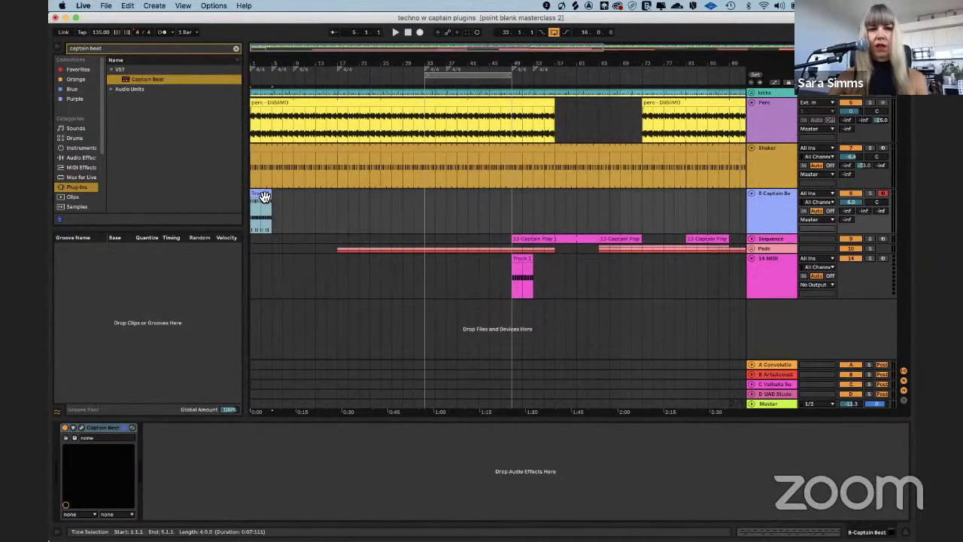
{"action": "key", "text": "shift+Tab"}
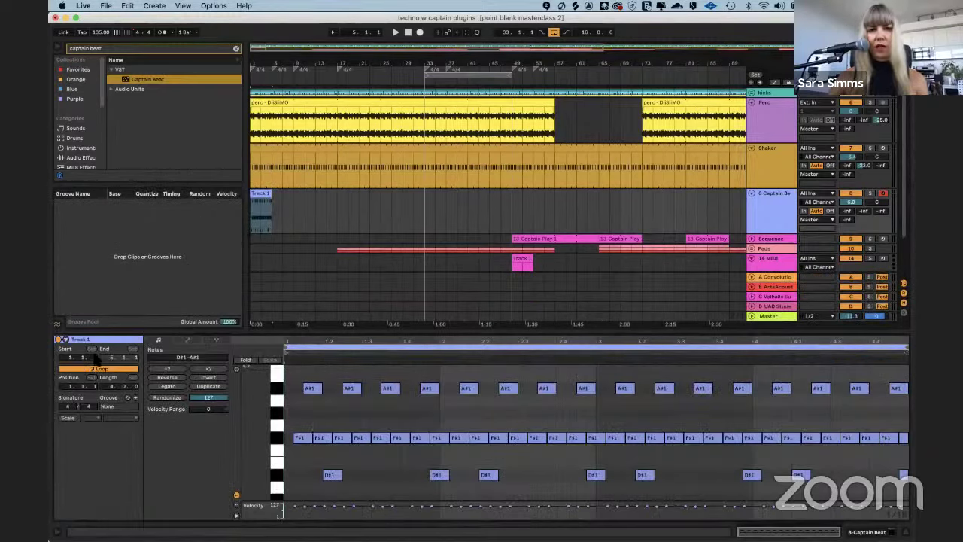
{"action": "left_click", "coordinate": [272, 193]}
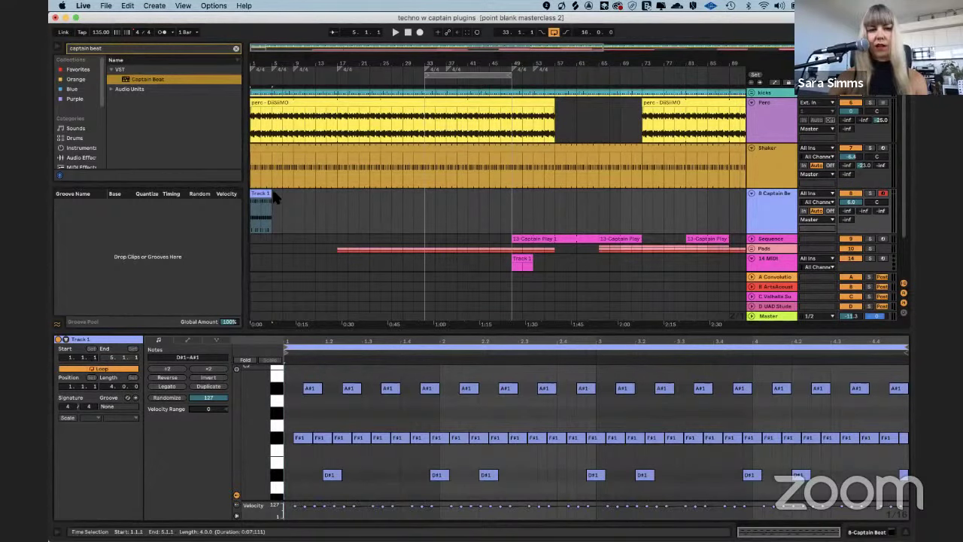
{"action": "left_click", "coordinate": [269, 195]}
{"action": "left_click_drag", "start_coordinate": [269, 195], "coordinate": [699, 216]}
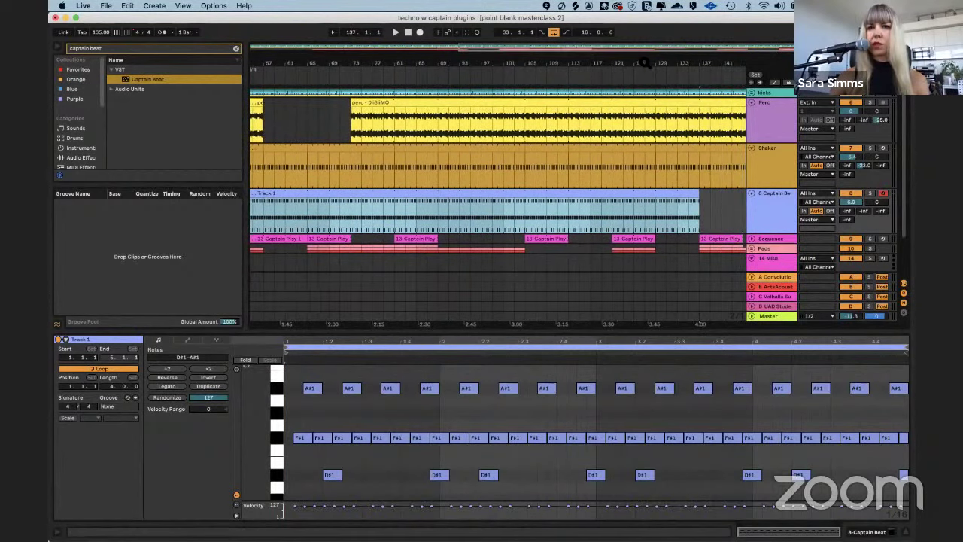
{"action": "scroll", "coordinate": [746, 203], "scroll_direction": "down", "scroll_amount": 5}
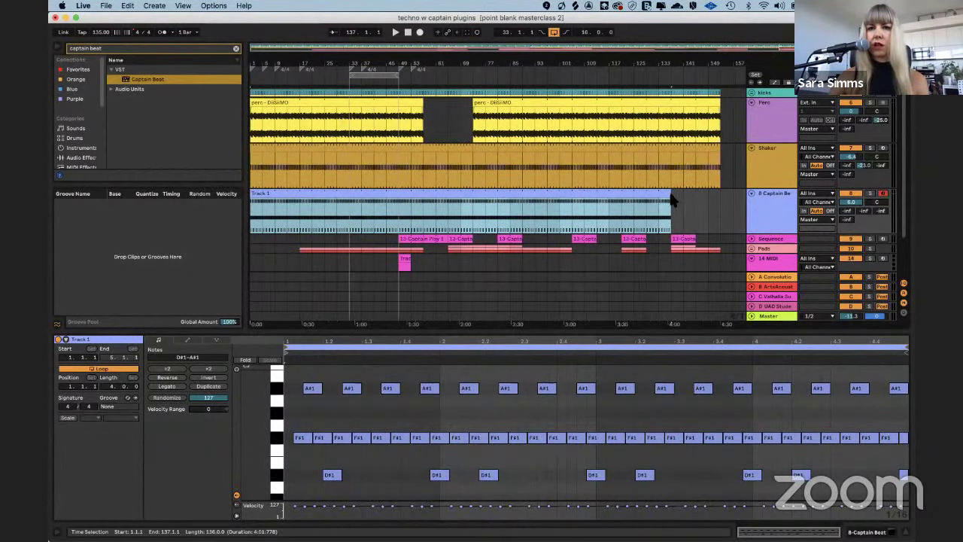
{"action": "left_click_drag", "start_coordinate": [693, 196], "coordinate": [721, 197]}
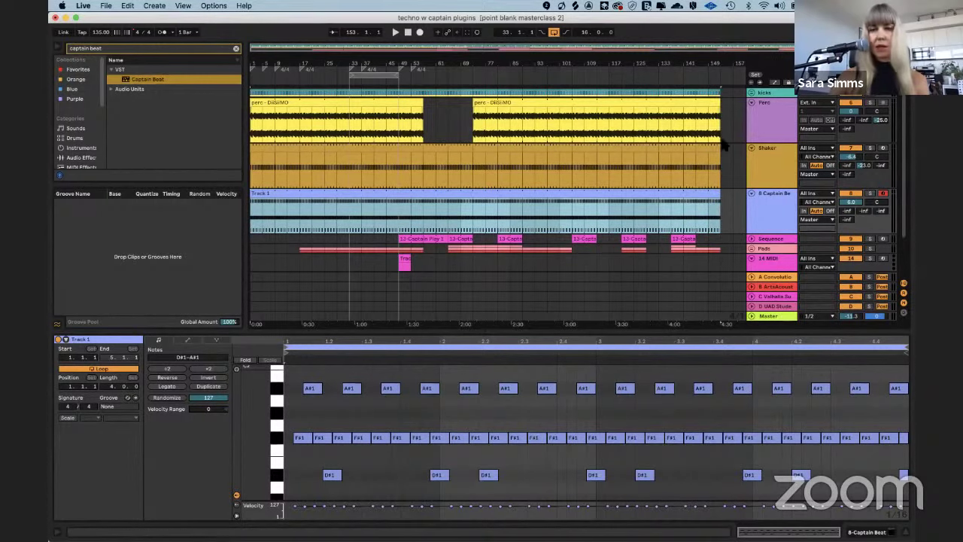
Play the arrangement from bar 1 and switch to the Session mixer to check the drum track levels
{"action": "scroll", "coordinate": [743, 200], "scroll_direction": "down", "scroll_amount": 3}
{"action": "scroll", "coordinate": [743, 202], "scroll_direction": "up", "scroll_amount": 3}
{"action": "scroll", "coordinate": [743, 204], "scroll_direction": "down", "scroll_amount": 1}
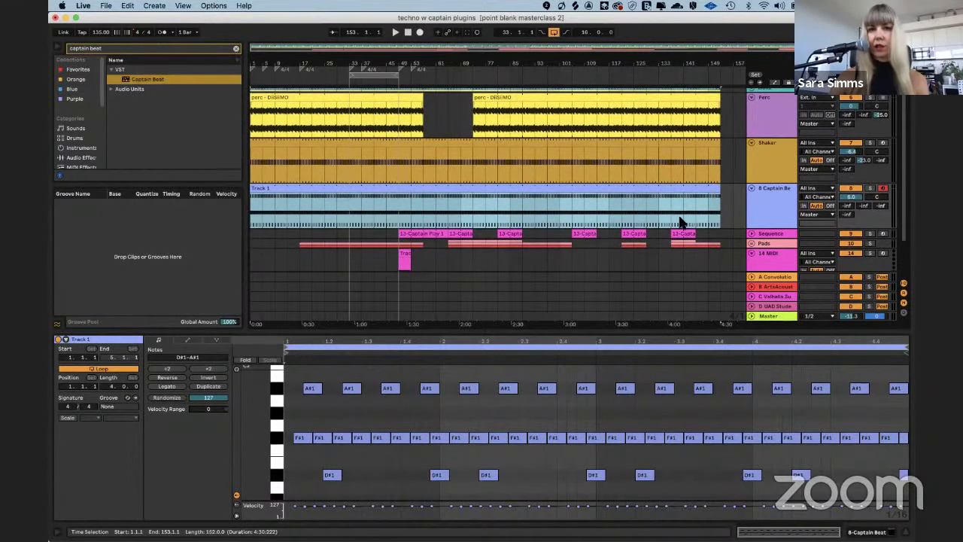
{"action": "scroll", "coordinate": [683, 217], "scroll_direction": "up", "scroll_amount": 1}
{"action": "left_click", "coordinate": [407, 32]}
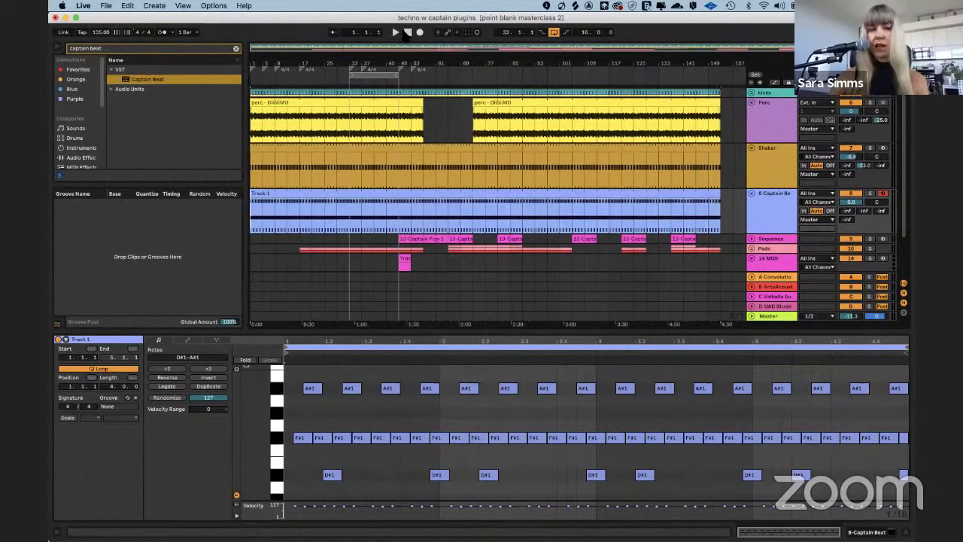
{"action": "left_click", "coordinate": [393, 32]}
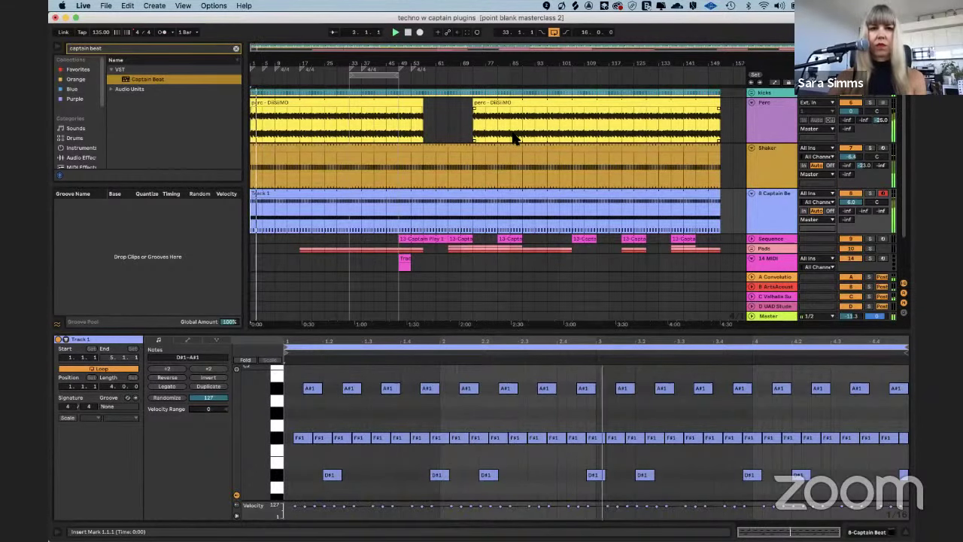
{"action": "key", "text": "Tab"}
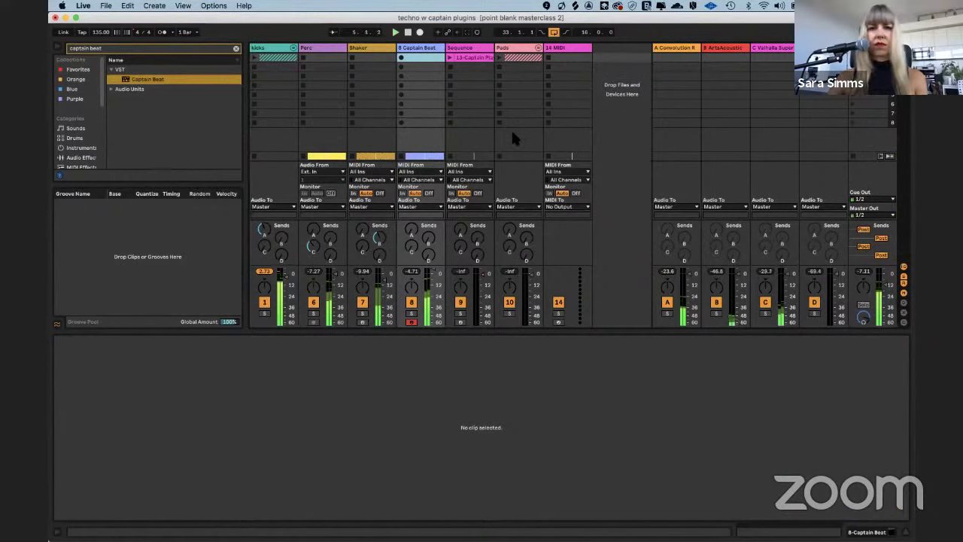
Group the kicks, Perc, Shaker and Captain Beat tracks as "Drums", check the group's playback level and fold it
{"action": "left_click", "coordinate": [290, 57]}
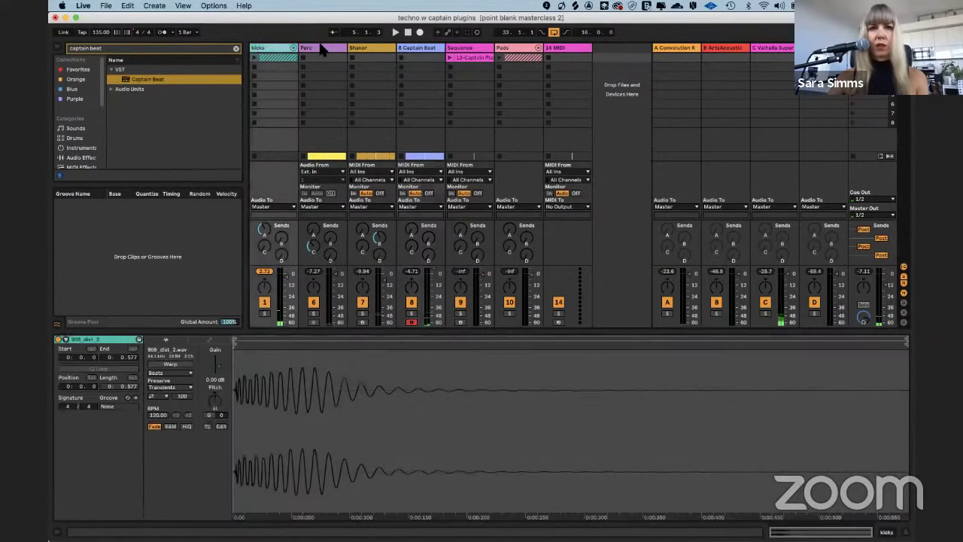
{"action": "right_click", "coordinate": [418, 47]}
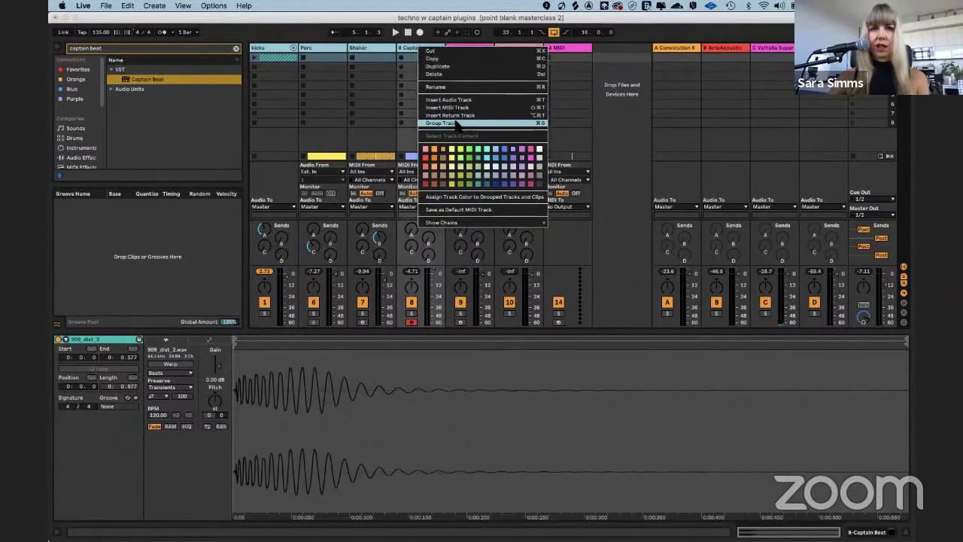
{"action": "left_click", "coordinate": [265, 50]}
{"action": "key", "text": "super+r"}
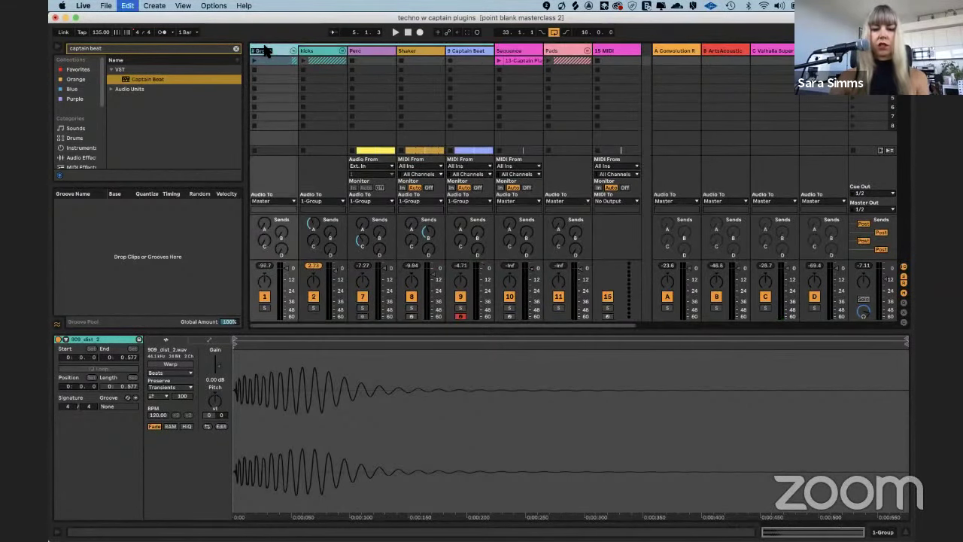
{"action": "type", "text": "Drums"}
{"action": "key", "text": "Return"}
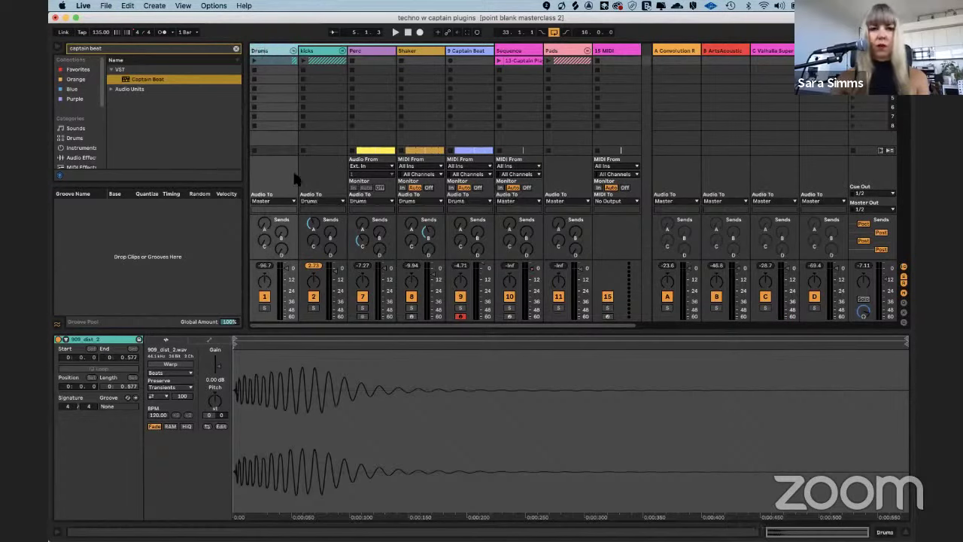
{"action": "key", "text": "space"}
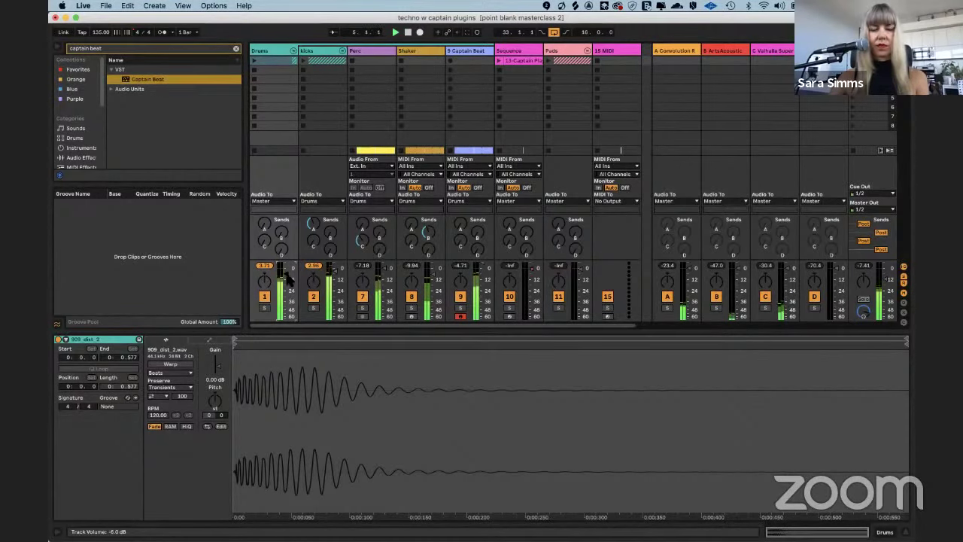
{"action": "left_click", "coordinate": [293, 50]}
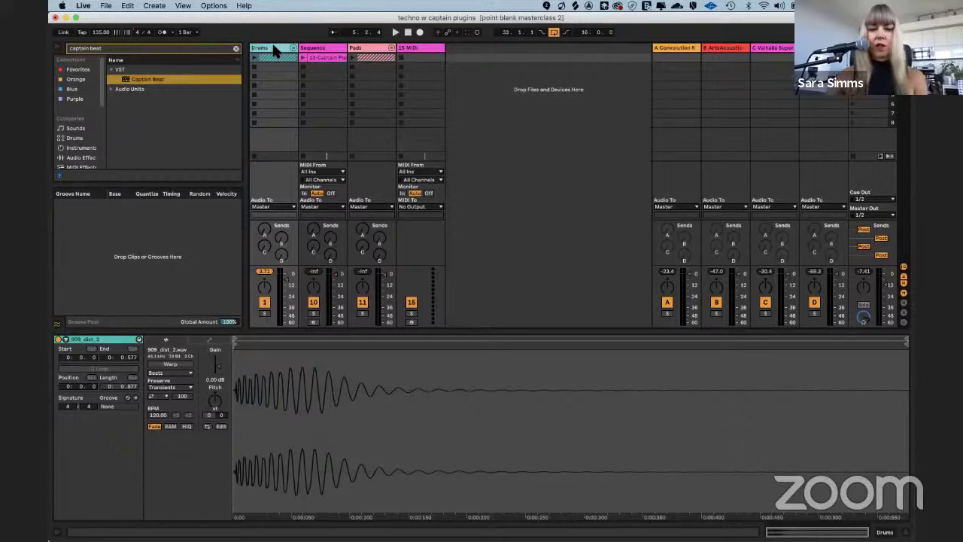
Insert a MIDI track beside the Drums group, find the Captain Chords VST in the browser and load it on that track
{"action": "key", "text": "super+shift+t"}
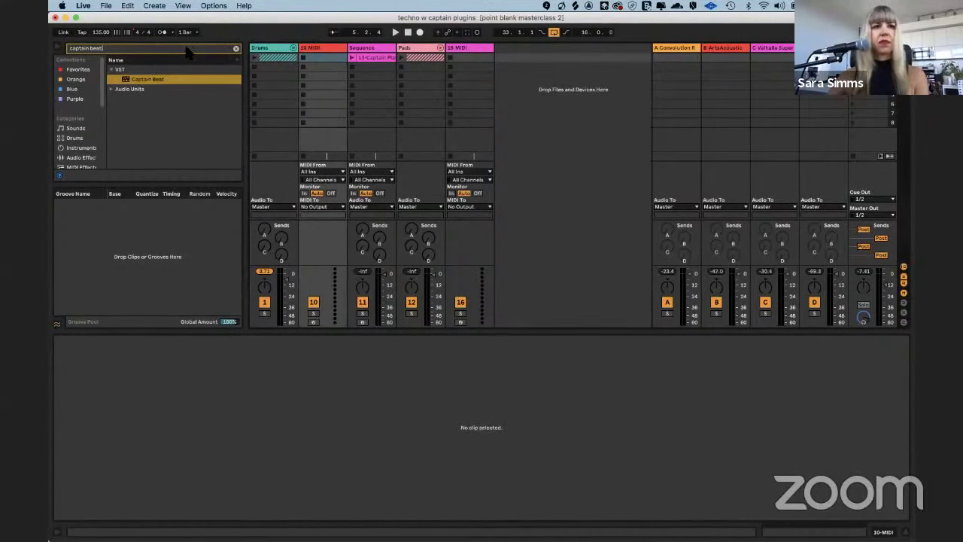
{"action": "key", "text": "BackSpace"}
{"action": "key", "text": "BackSpace"}
{"action": "key", "text": "BackSpace"}
{"action": "key", "text": "BackSpace"}
{"action": "key", "text": "BackSpace"}
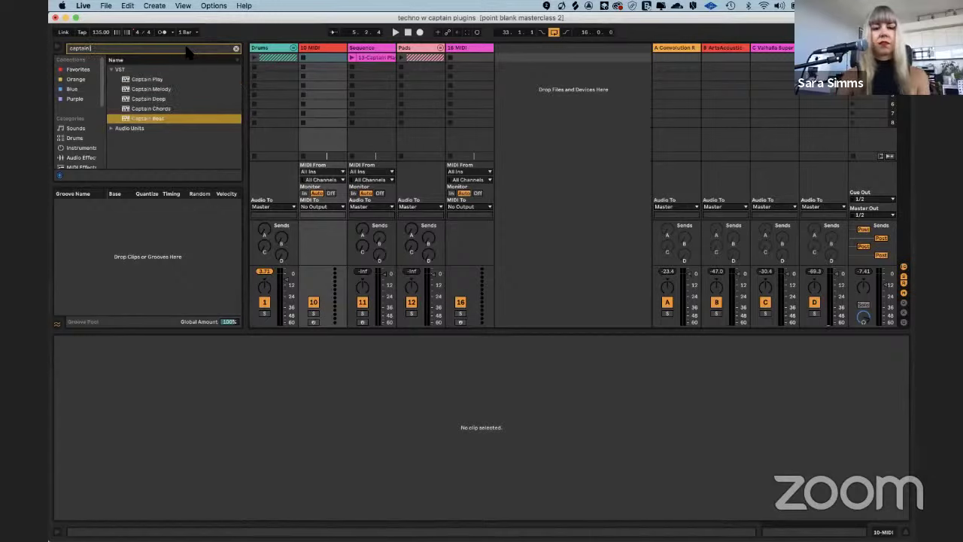
{"action": "type", "text": "chords"}
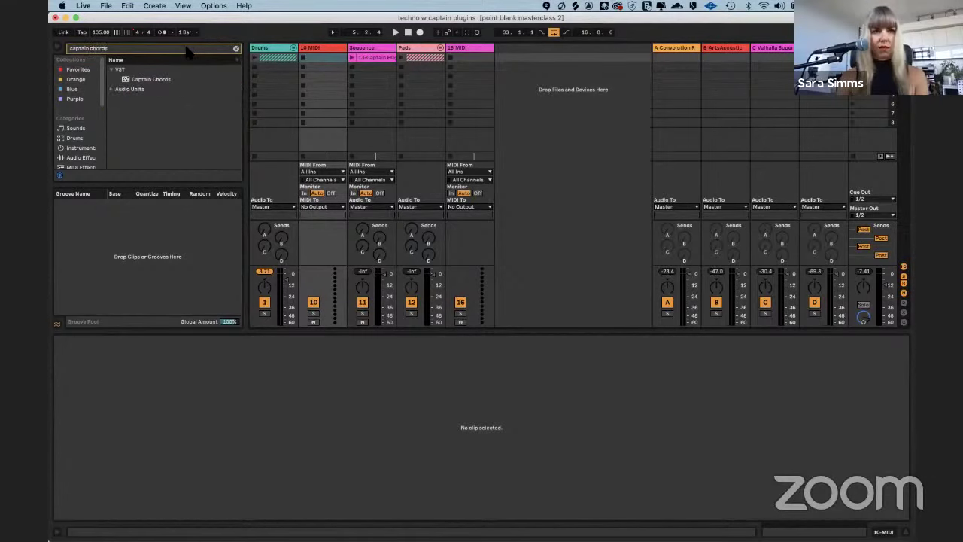
{"action": "left_click", "coordinate": [158, 80]}
{"action": "left_click_drag", "start_coordinate": [126, 78], "coordinate": [331, 50]}
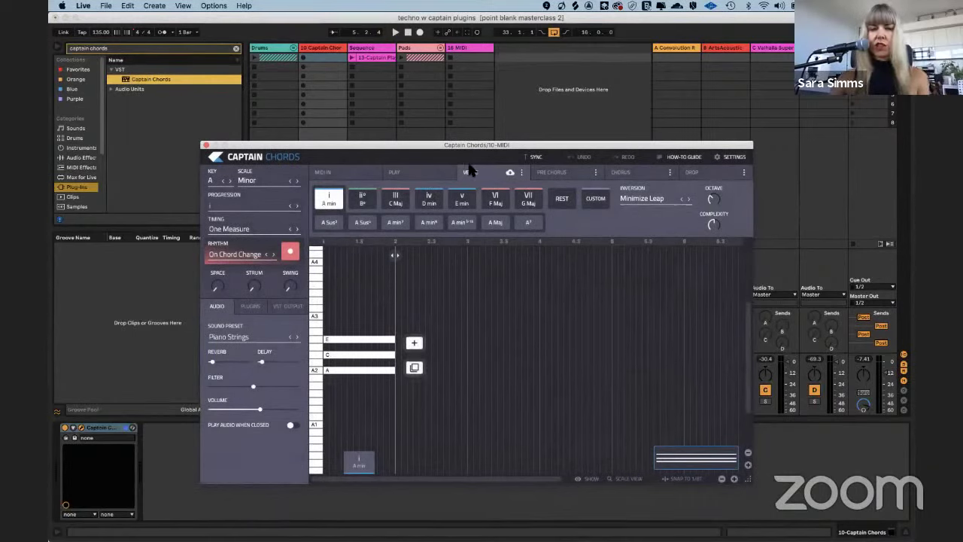
Look through the Pre Chorus and Verse sections of Captain Chords, then open its Play mode
{"action": "left_click_drag", "start_coordinate": [463, 144], "coordinate": [458, 97]}
{"action": "left_click", "coordinate": [552, 124]}
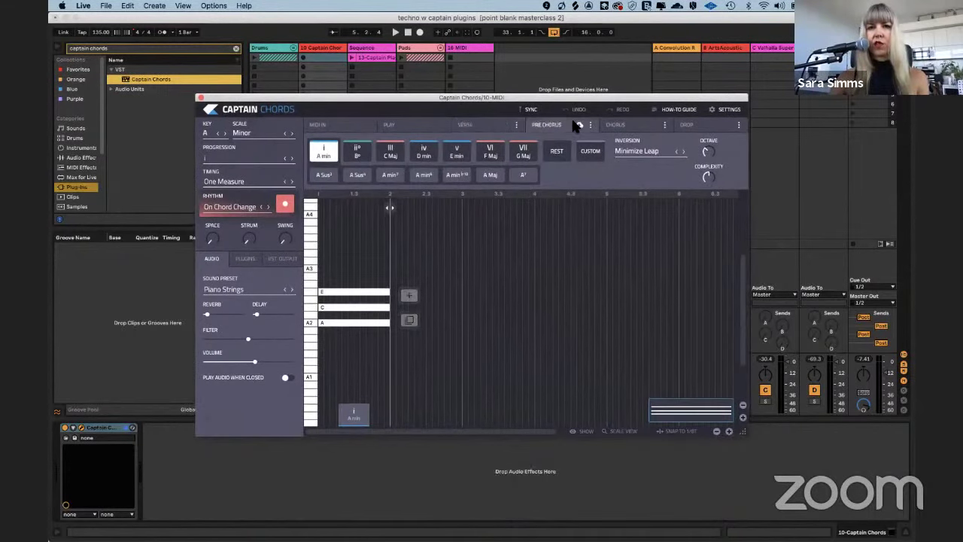
{"action": "left_click", "coordinate": [463, 124]}
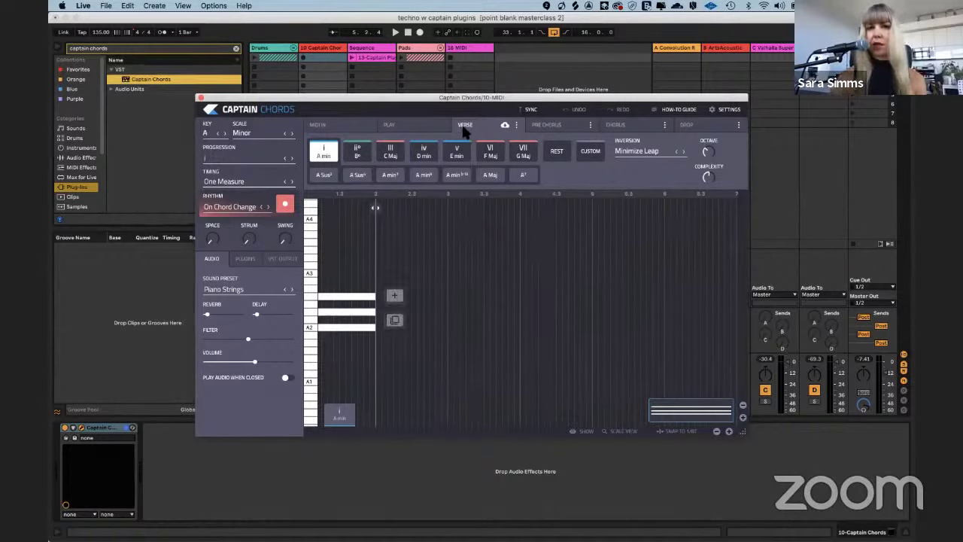
{"action": "left_click", "coordinate": [391, 125]}
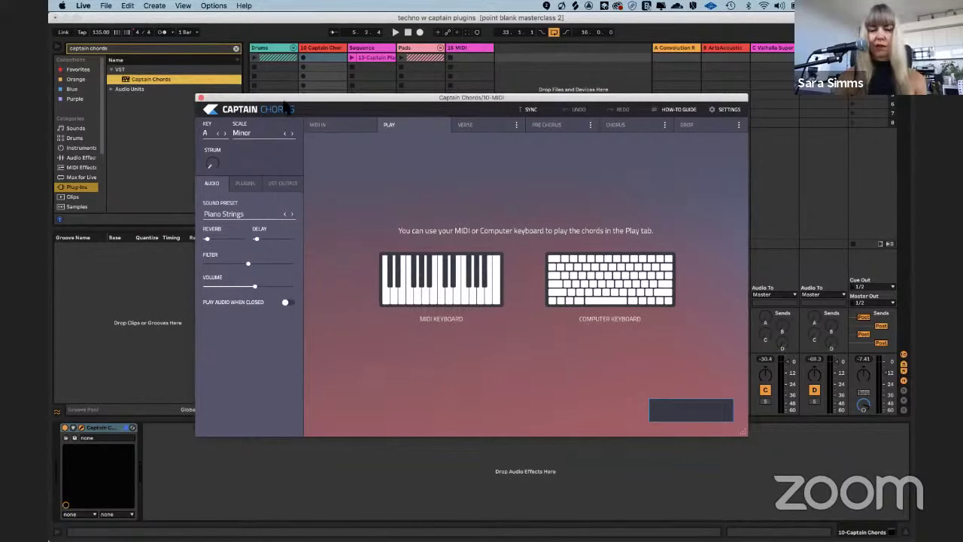
Load Massive as the VST instrument that plays the Captain Chords sounds
{"action": "left_click", "coordinate": [243, 184]}
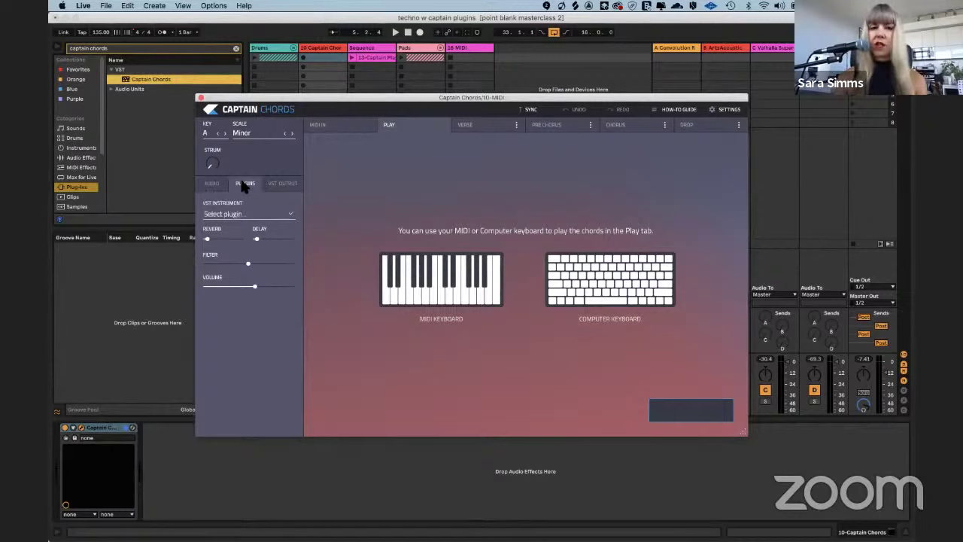
{"action": "left_click", "coordinate": [221, 214]}
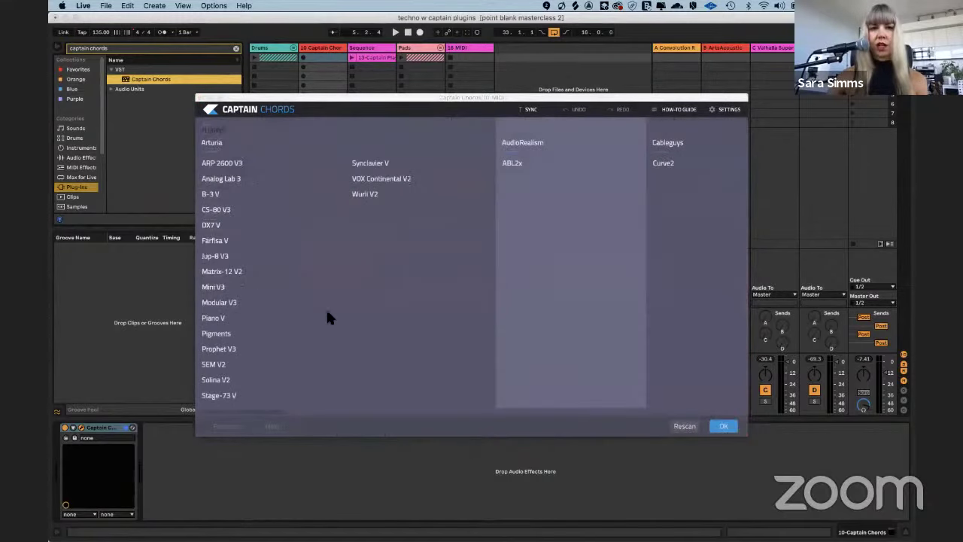
{"action": "left_click_drag", "start_coordinate": [246, 415], "coordinate": [378, 415]}
{"action": "left_click", "coordinate": [569, 270]}
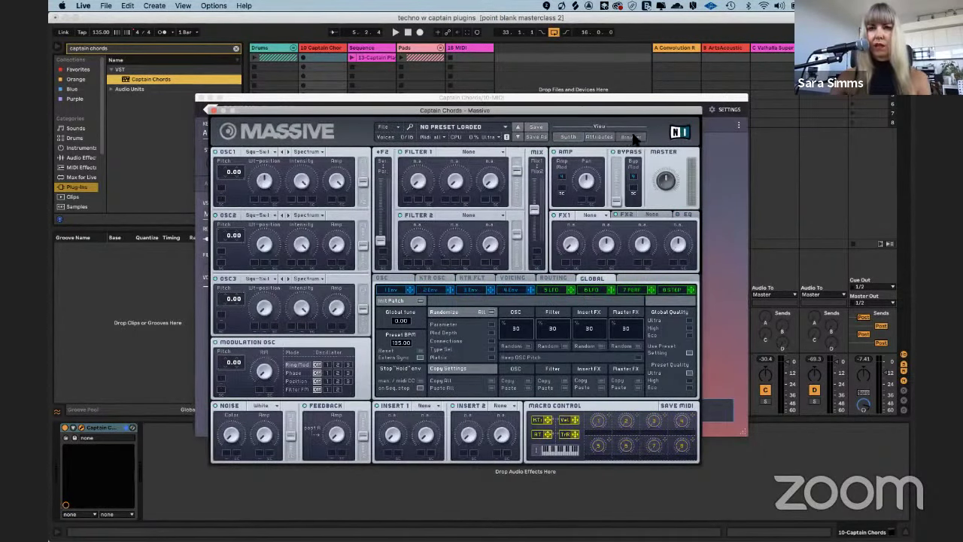
Search Massive's sound browser for "detroit", load the "detroit chords 2" preset and return to the synth view
{"action": "left_click", "coordinate": [631, 137]}
{"action": "left_click", "coordinate": [309, 232]}
{"action": "type", "text": "de"}
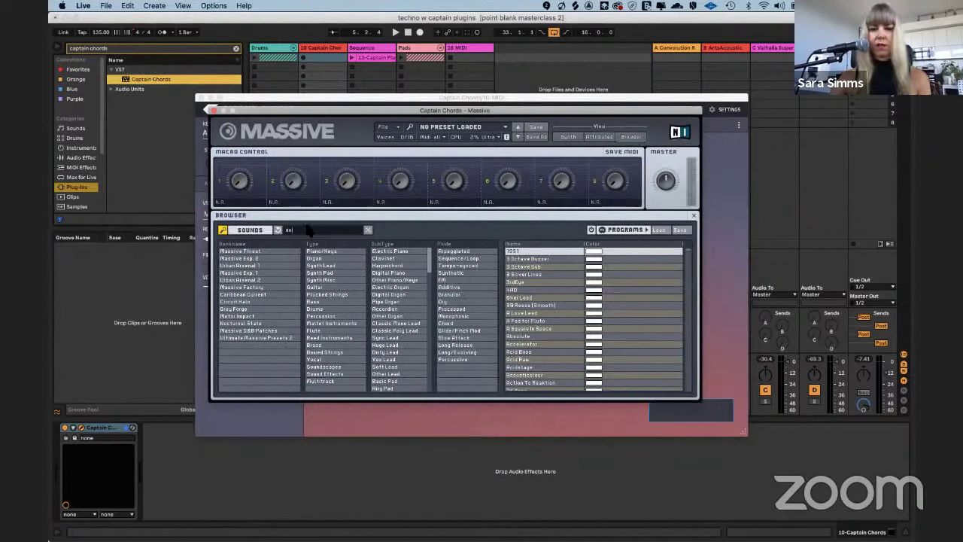
{"action": "type", "text": "troit"}
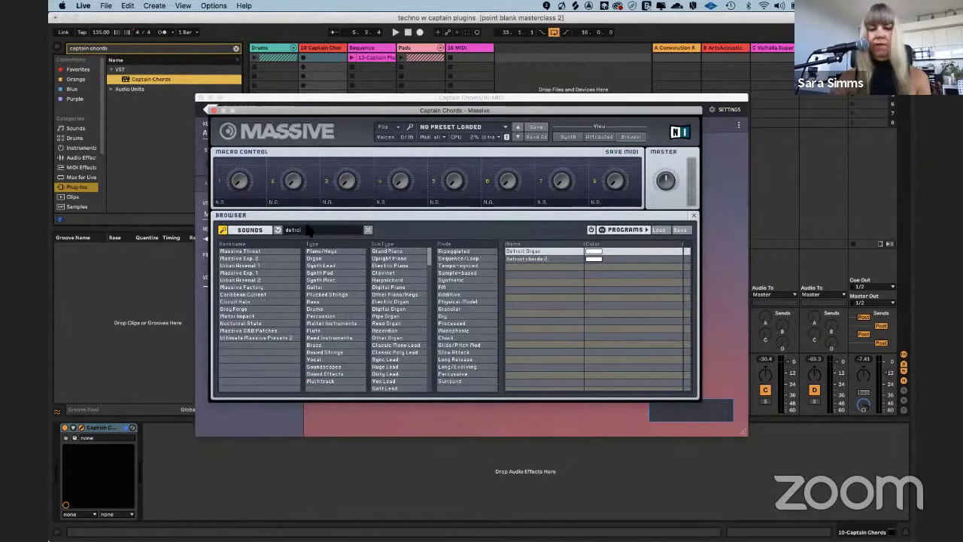
{"action": "left_click", "coordinate": [547, 260]}
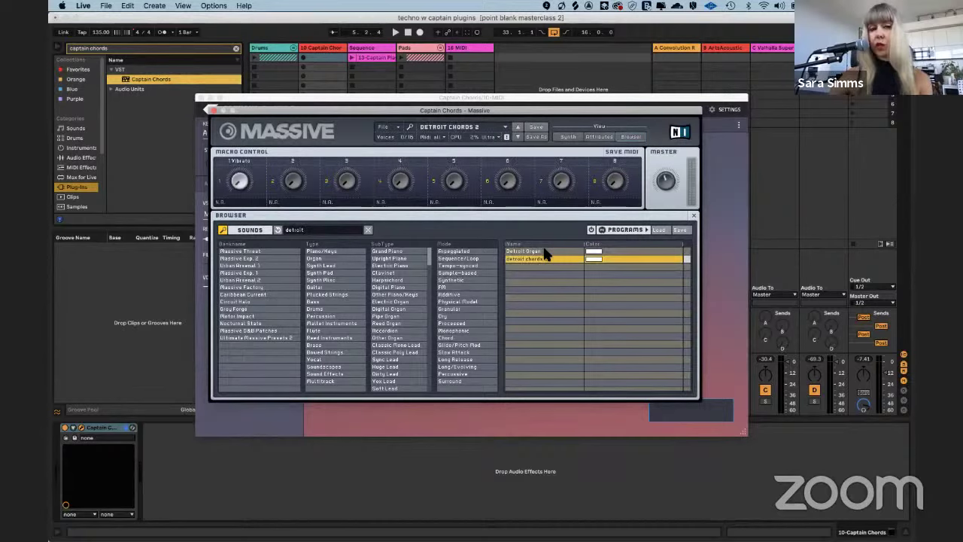
{"action": "left_click", "coordinate": [569, 137]}
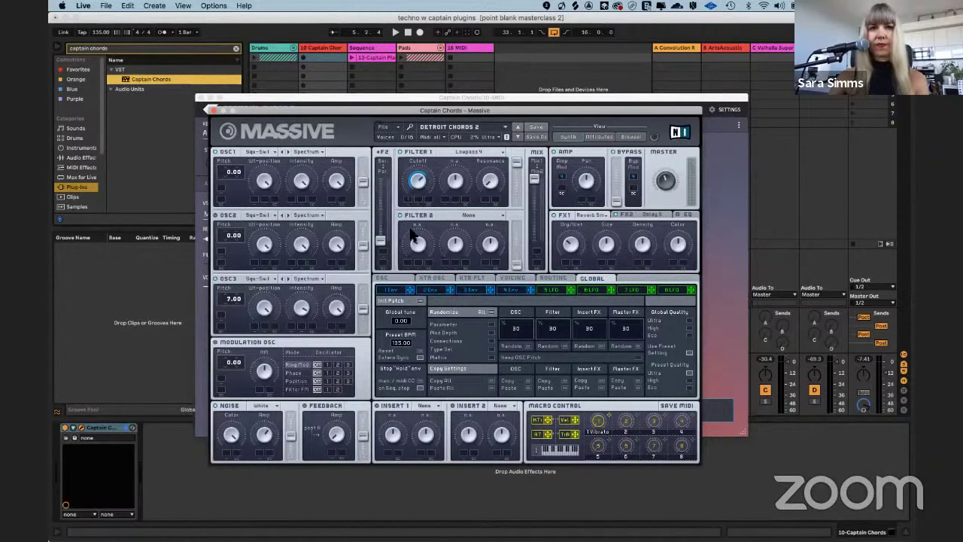
Move the Massive and Captain Chords windows apart and choose the computer keyboard for playing chords
{"action": "left_click_drag", "start_coordinate": [387, 110], "coordinate": [503, 290]}
{"action": "left_click_drag", "start_coordinate": [433, 97], "coordinate": [419, 61]}
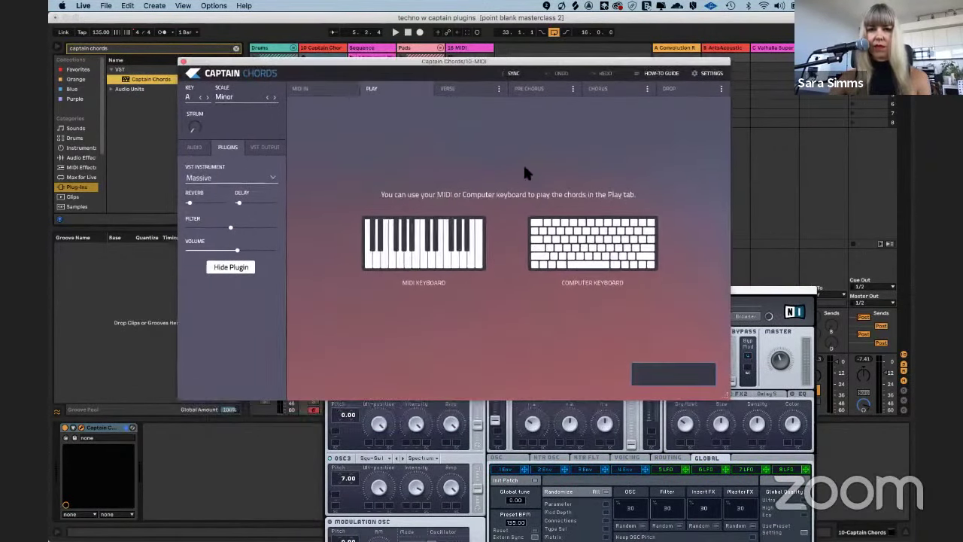
{"action": "left_click", "coordinate": [543, 265]}
Audition A minor chords through Massive, including A min in root position and D min7 and III from the 7th row
{"action": "left_click", "coordinate": [406, 268]}
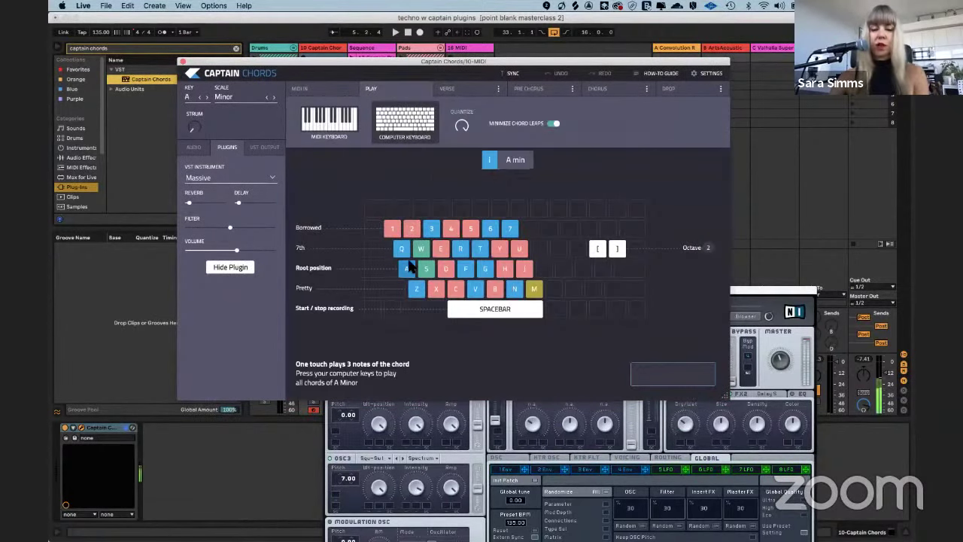
{"action": "key", "text": "r"}
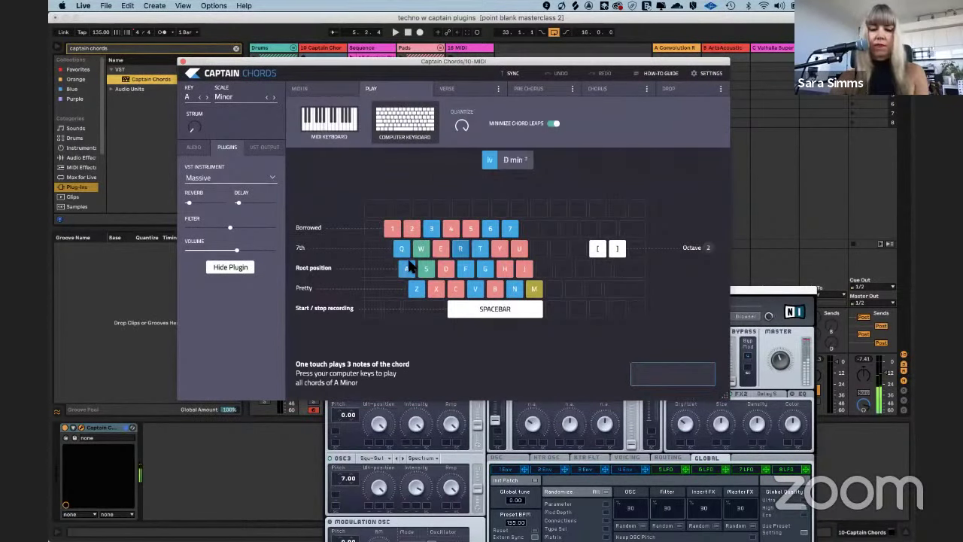
{"action": "key", "text": "e"}
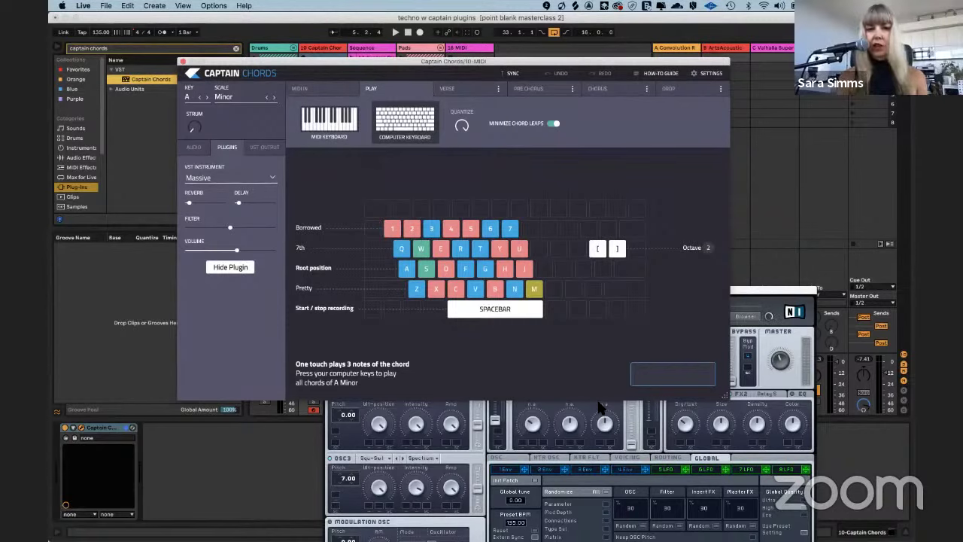
{"action": "key", "text": "a"}
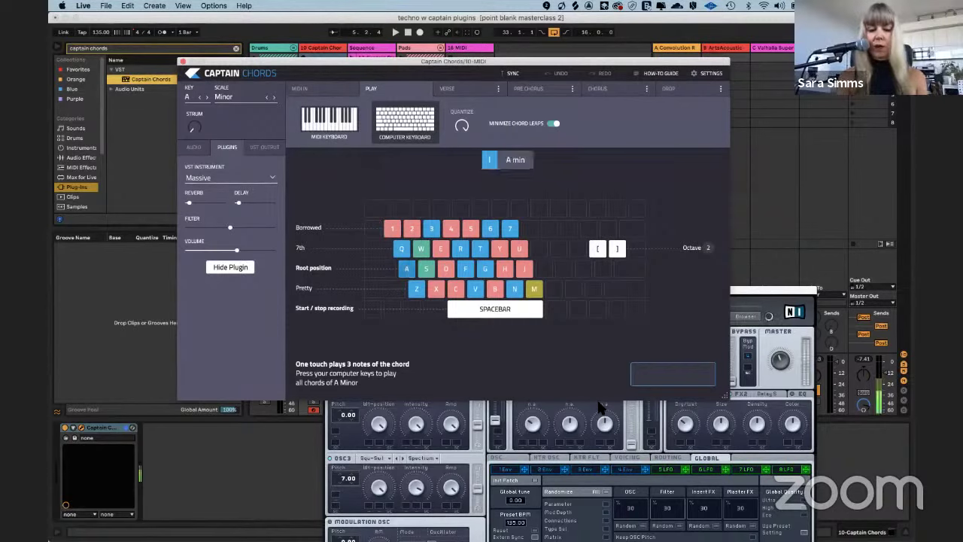
Audition the B dim, C Maj, E min and F Maj chords of A Minor in root position through Massive
{"action": "key", "text": "s"}
{"action": "key", "text": "d"}
{"action": "key", "text": "g"}
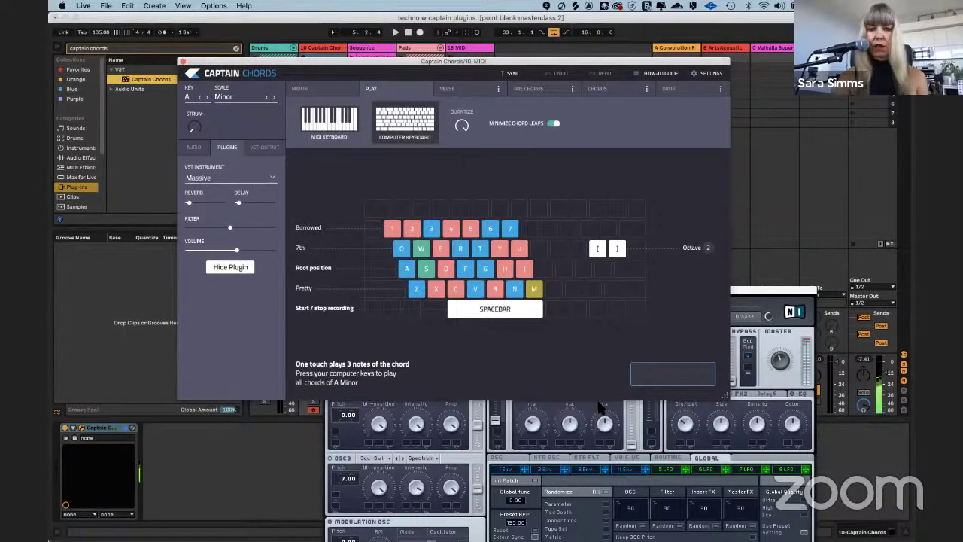
{"action": "key", "text": "h"}
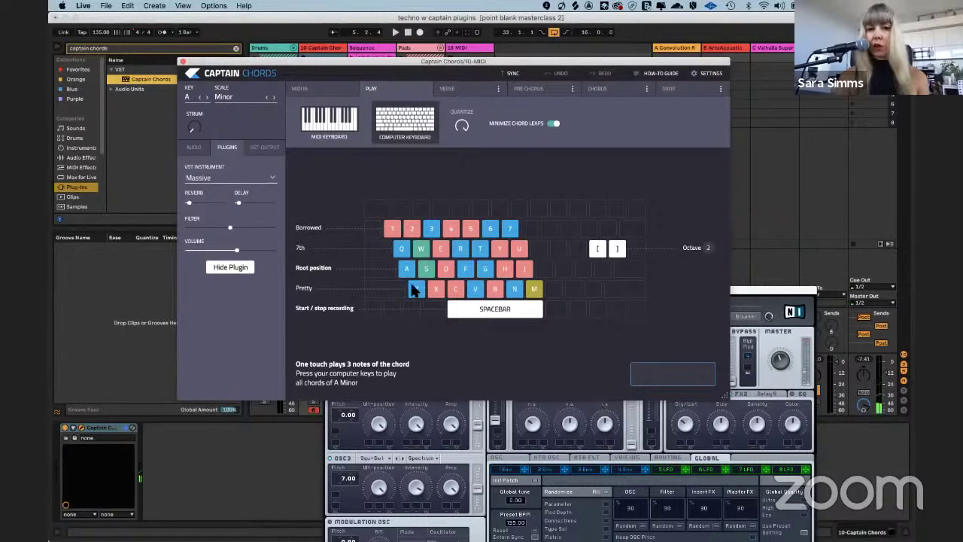
Review the available keys and scales in Captain Chords, keeping the key A and the scale Minor
{"action": "left_click", "coordinate": [189, 100]}
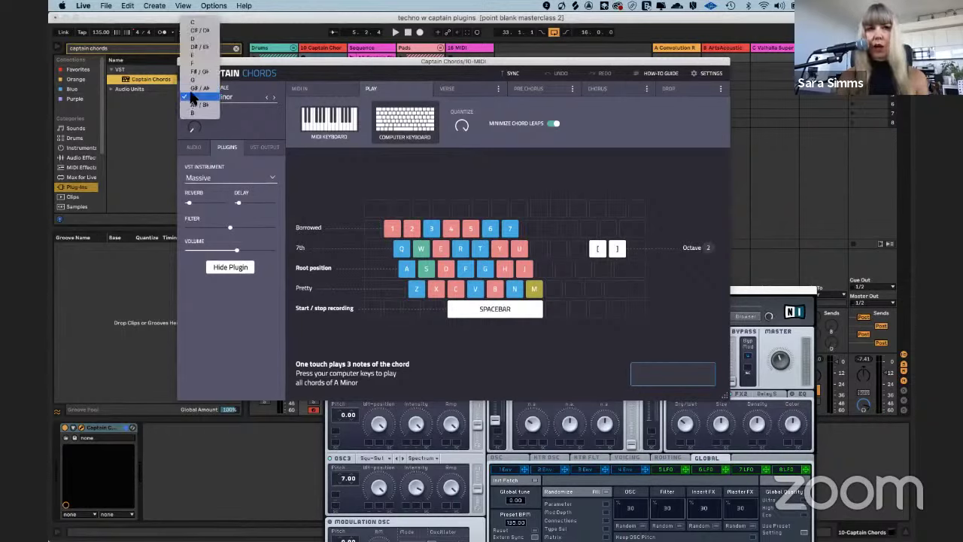
{"action": "left_click", "coordinate": [193, 96]}
{"action": "left_click", "coordinate": [226, 98]}
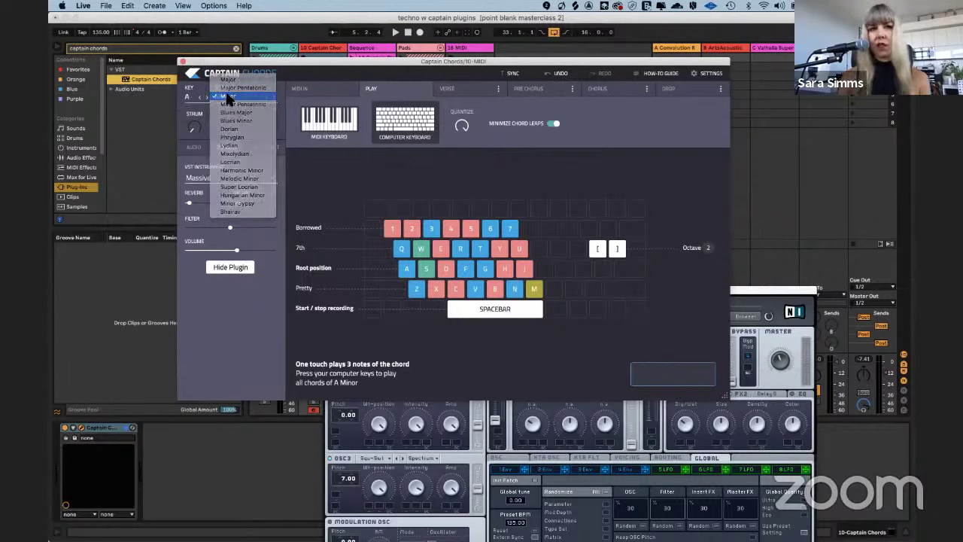
{"action": "left_click", "coordinate": [229, 98]}
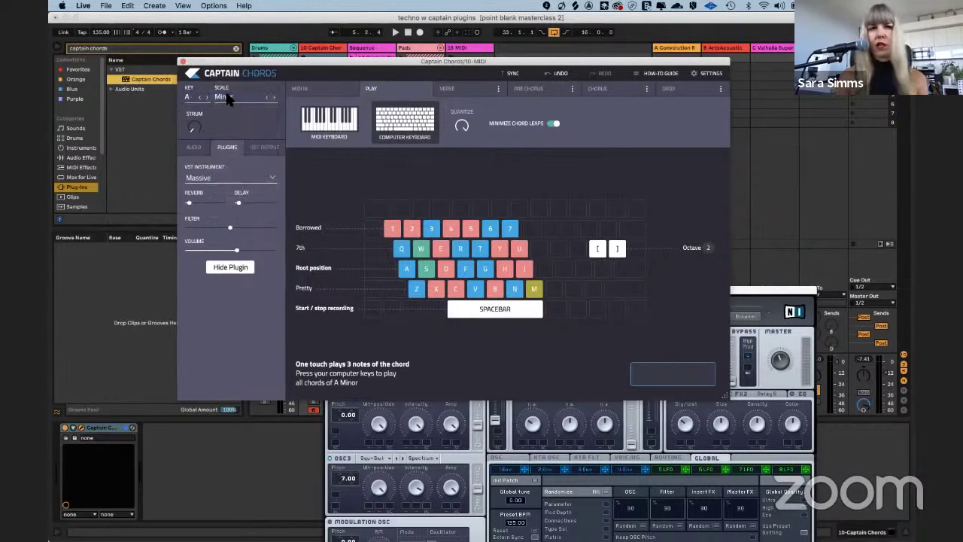
{"action": "left_click", "coordinate": [229, 98]}
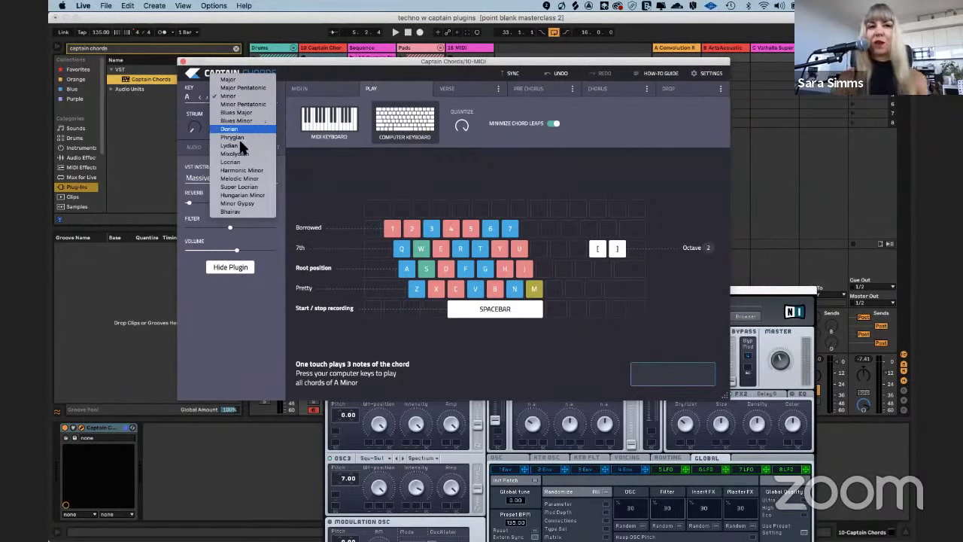
{"action": "left_click", "coordinate": [247, 96]}
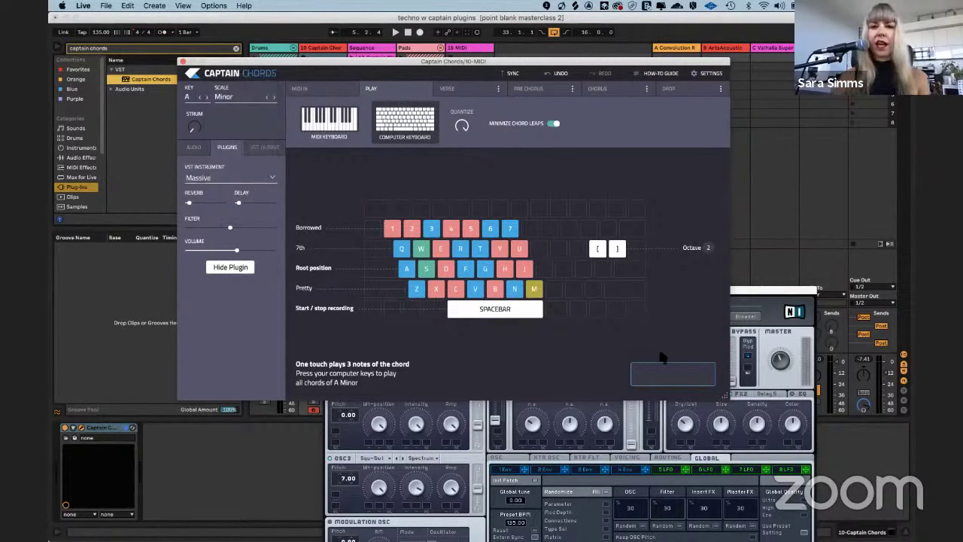
Audition the change between A min in root position and D min7, bringing the Massive window to the front
{"action": "key", "text": "a"}
{"action": "key", "text": "r"}
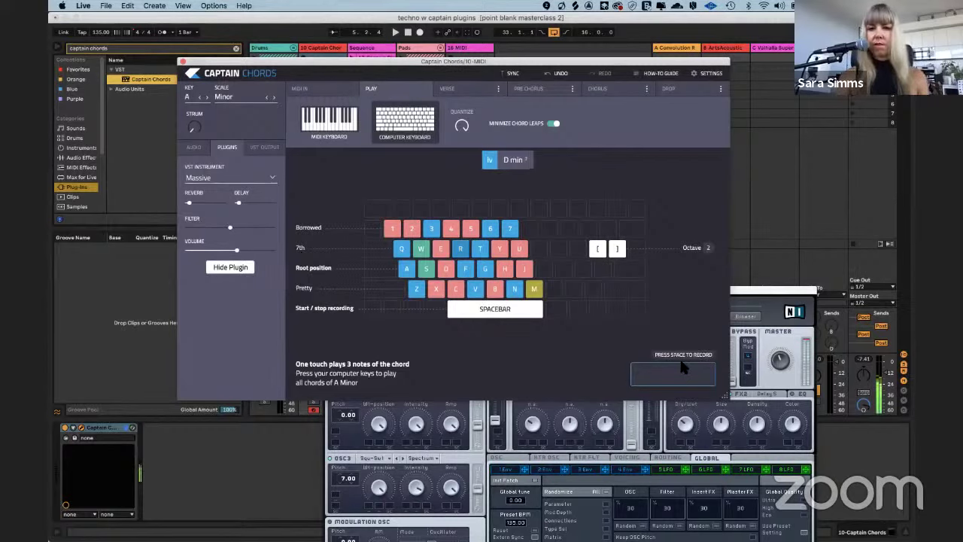
{"action": "key", "text": "a"}
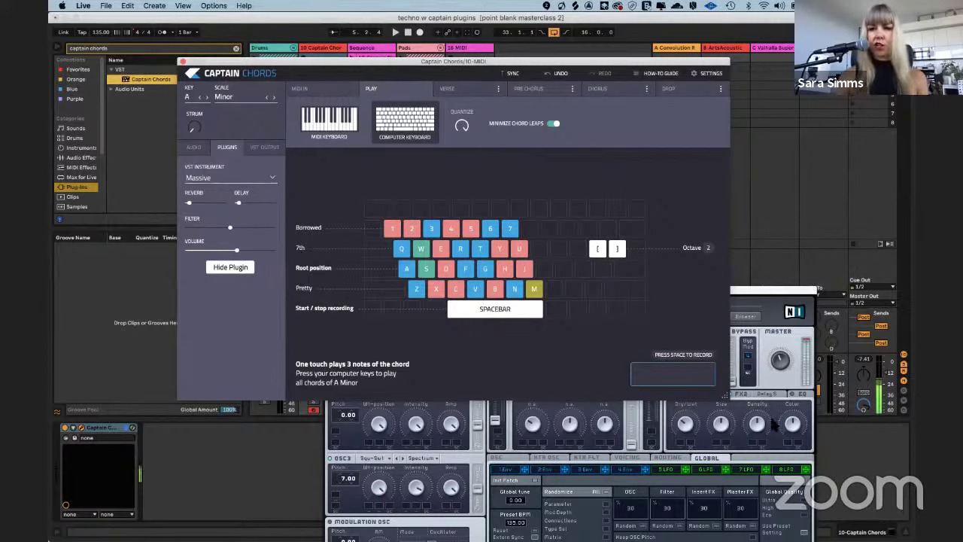
{"action": "left_click", "coordinate": [773, 301]}
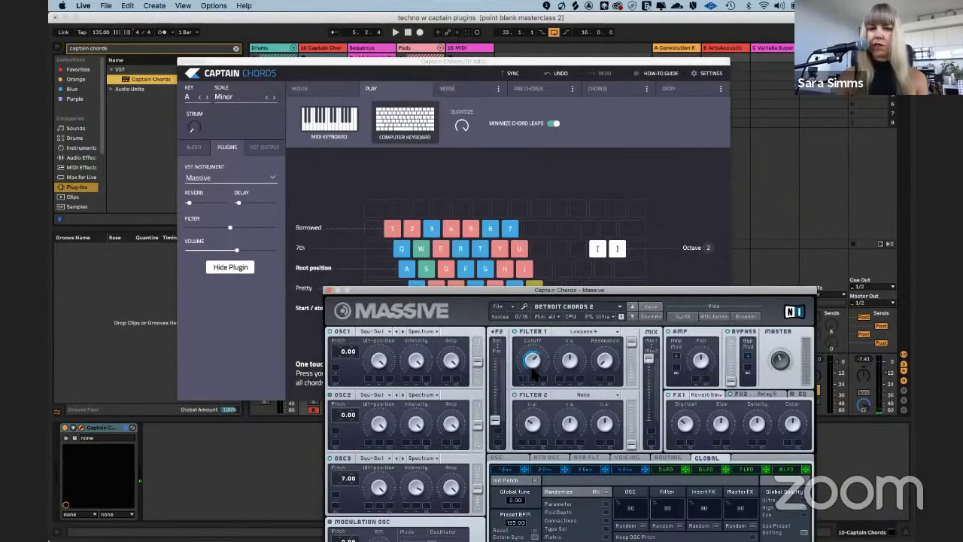
{"action": "key", "text": "a"}
{"action": "key", "text": "r"}
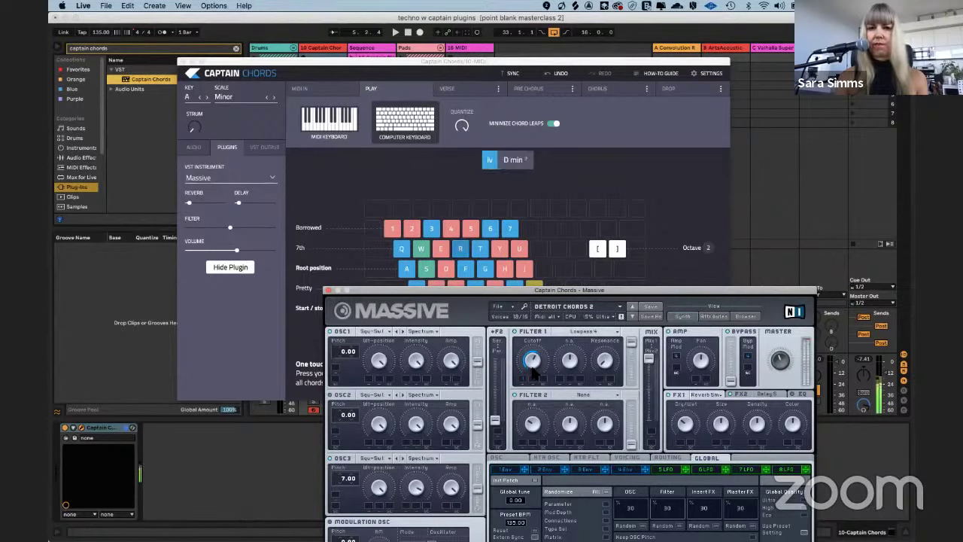
Record a progression in Captain Chords that alternates A min and D min7 twice, playing repeated hits of each chord
{"action": "key", "text": "space"}
{"action": "left_click", "coordinate": [591, 172]}
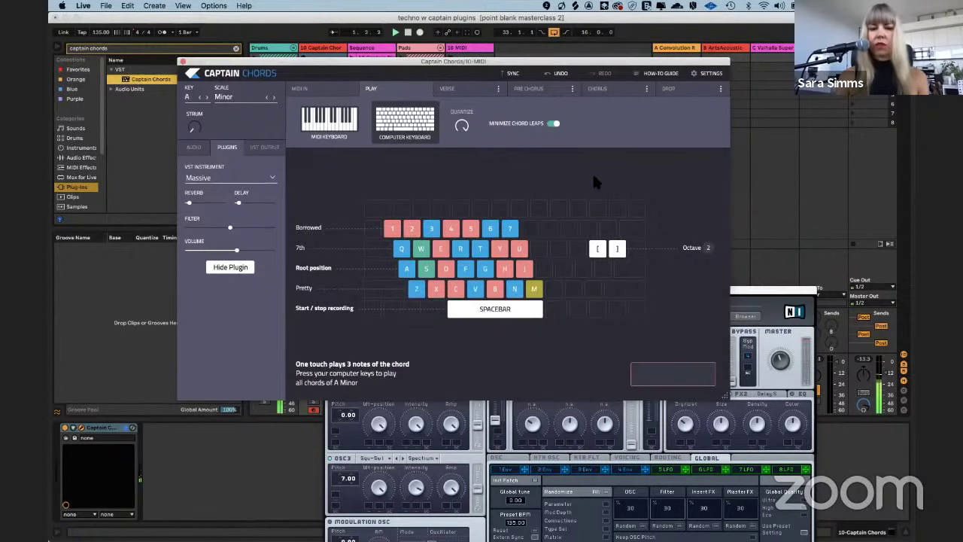
{"action": "key", "text": "a"}
{"action": "key", "text": "a"}
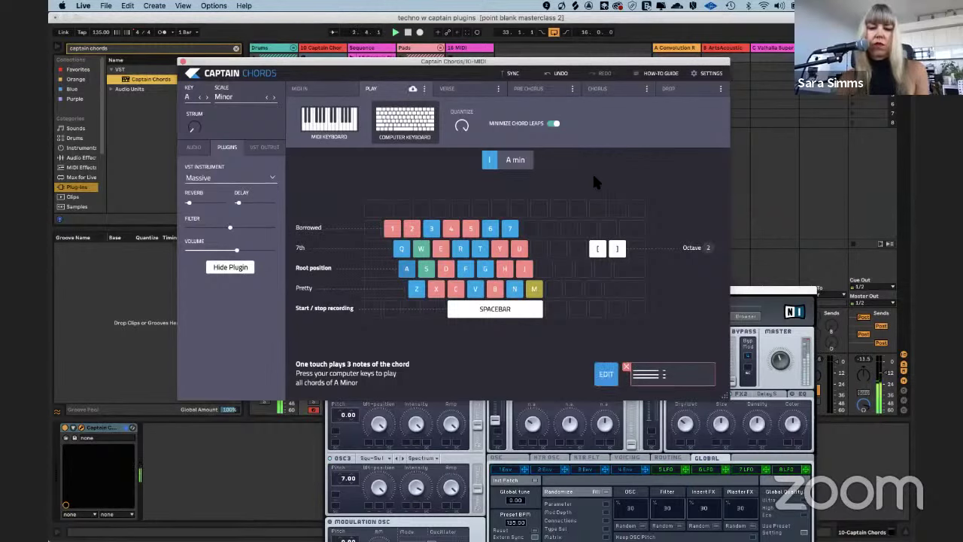
{"action": "key", "text": "r"}
{"action": "key", "text": "r"}
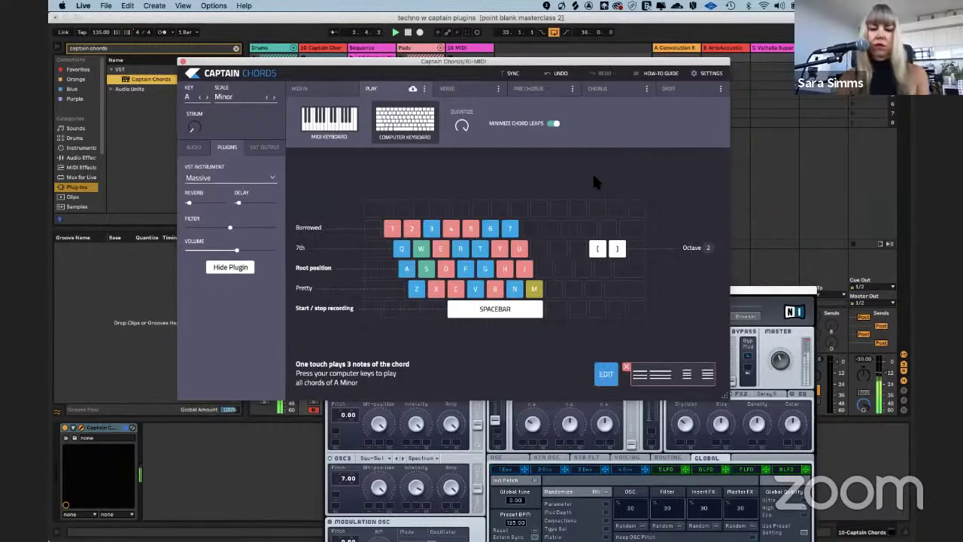
{"action": "key", "text": "a"}
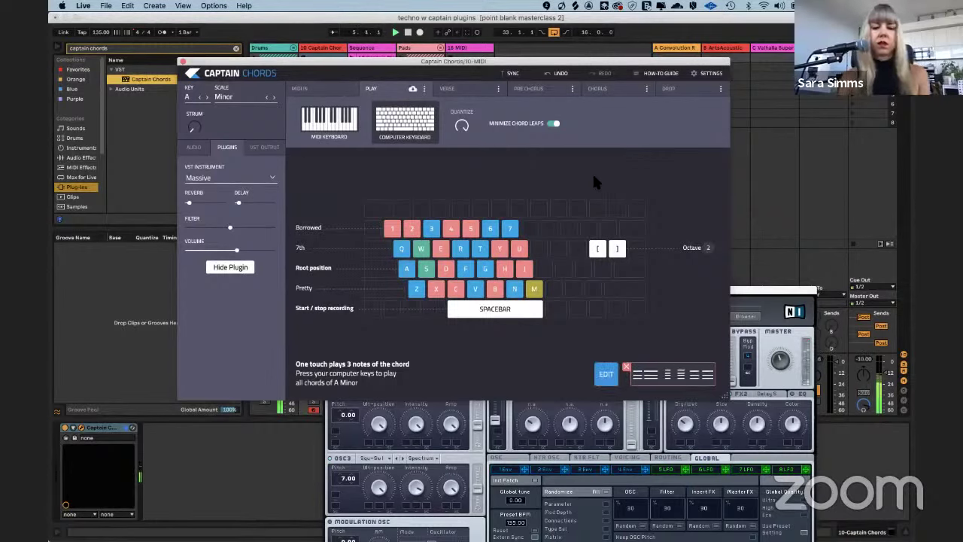
{"action": "key", "text": "r"}
{"action": "key", "text": "r"}
{"action": "key", "text": "space"}
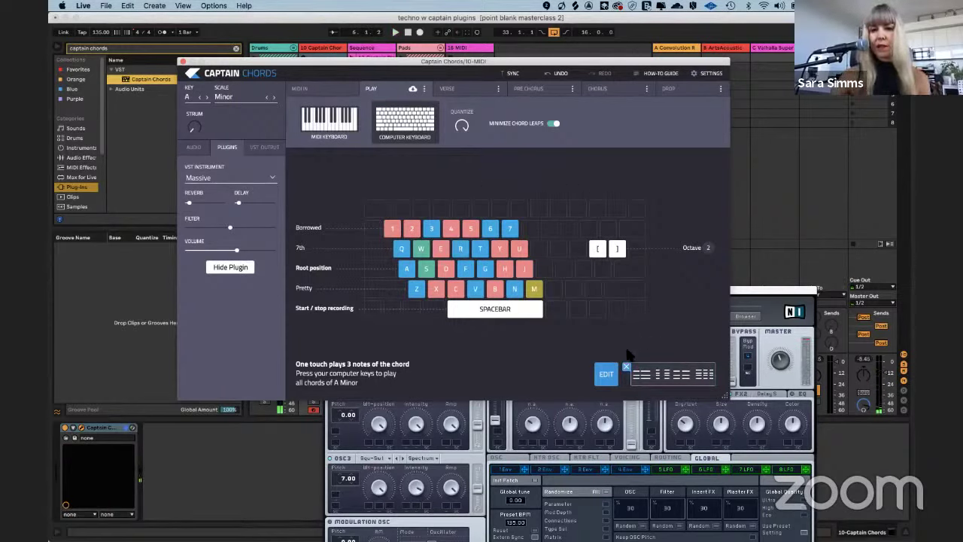
Send the recorded progression to the Verse section for editing and clear the Verse
{"action": "left_click", "coordinate": [607, 376]}
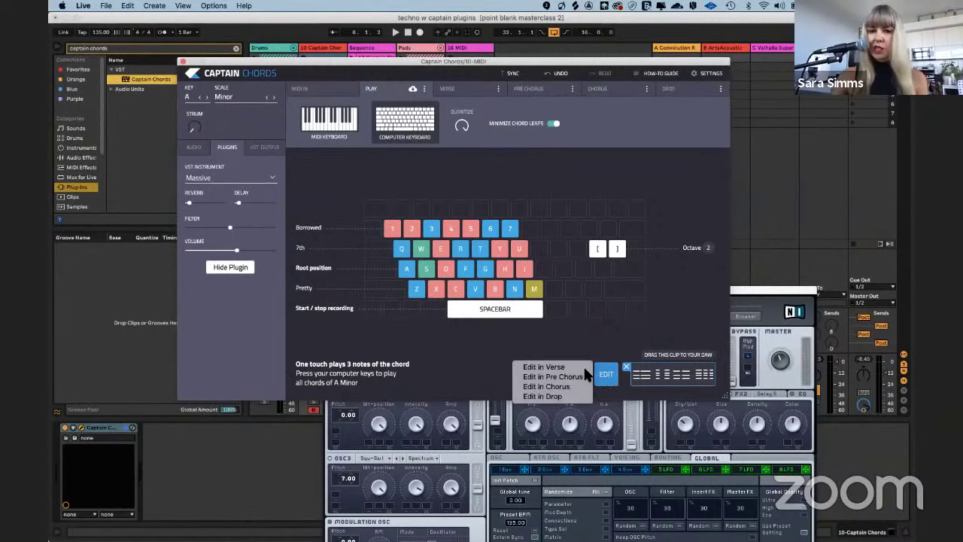
{"action": "left_click", "coordinate": [545, 368]}
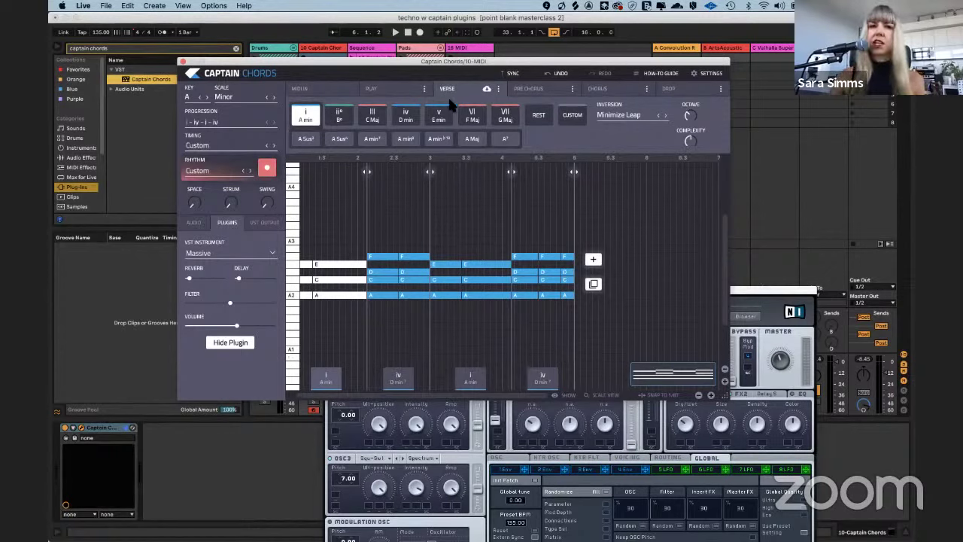
{"action": "left_click", "coordinate": [498, 89]}
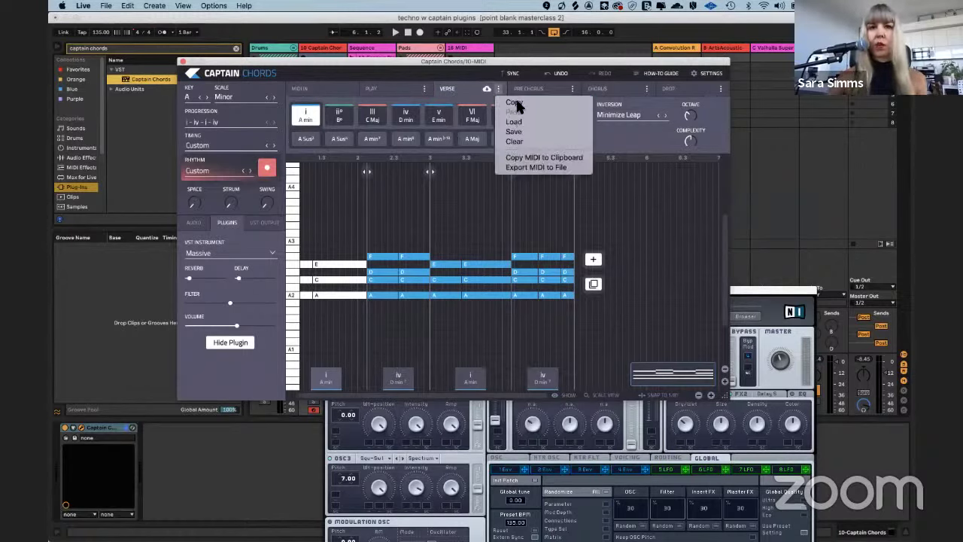
{"action": "left_click", "coordinate": [518, 141]}
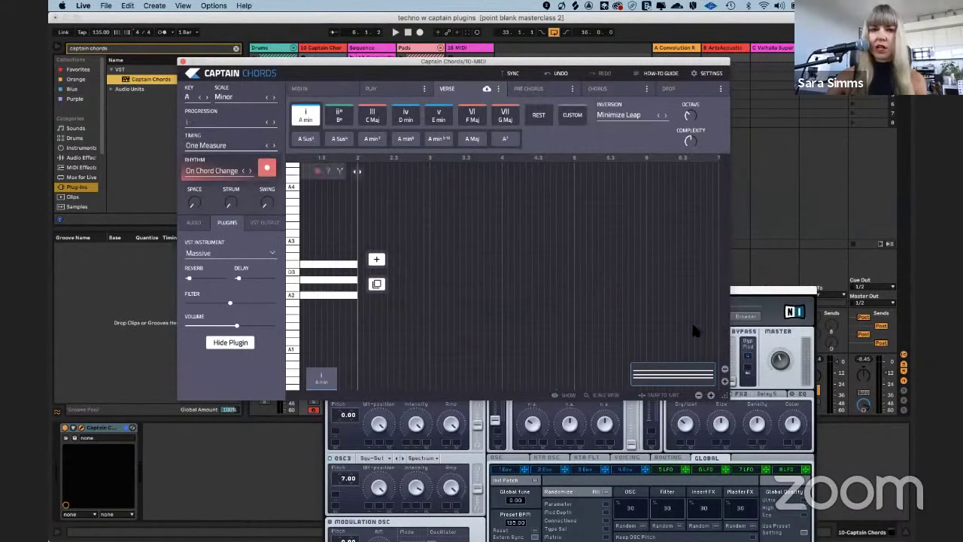
Switch Captain Chords to VST Output and close both the Massive and Captain Chords windows
{"action": "left_click", "coordinate": [743, 300]}
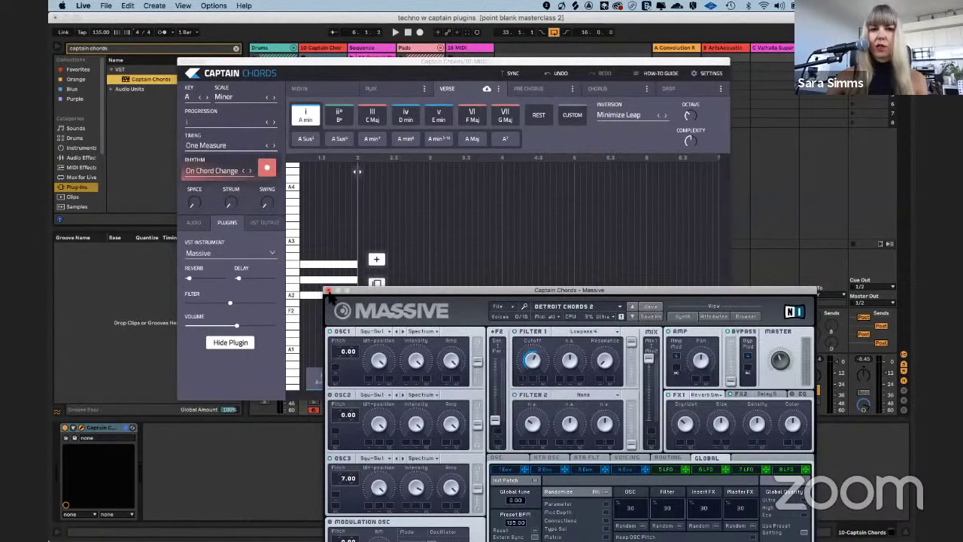
{"action": "left_click", "coordinate": [327, 290]}
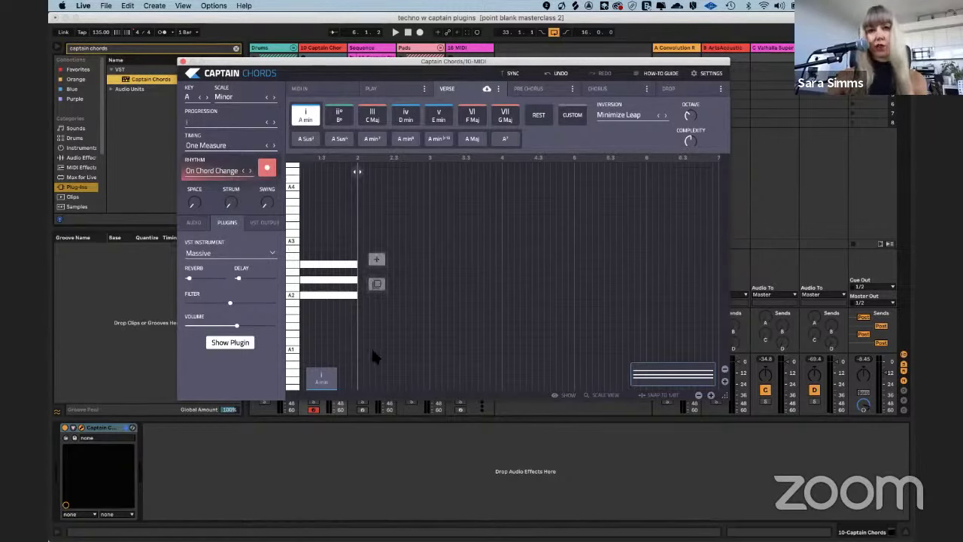
{"action": "left_click", "coordinate": [256, 228]}
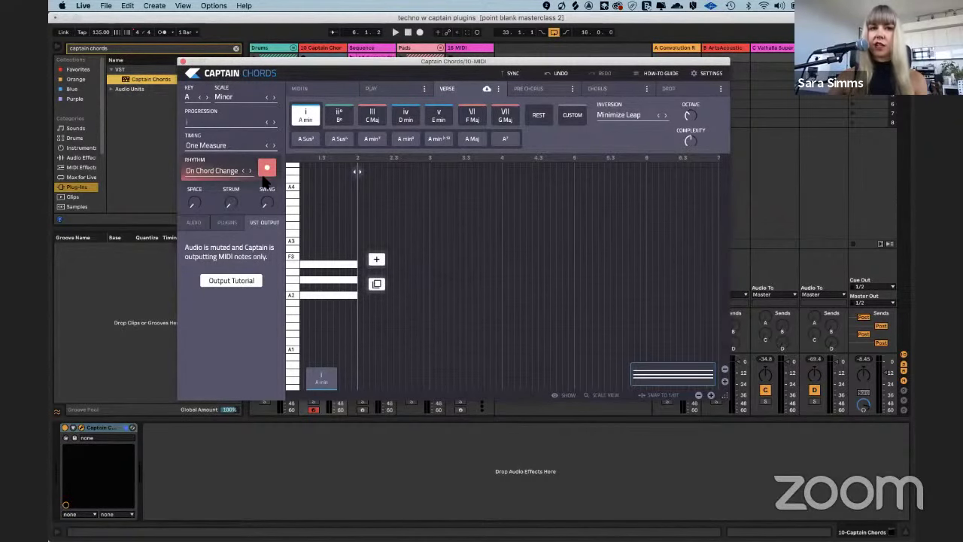
{"action": "left_click", "coordinate": [183, 62]}
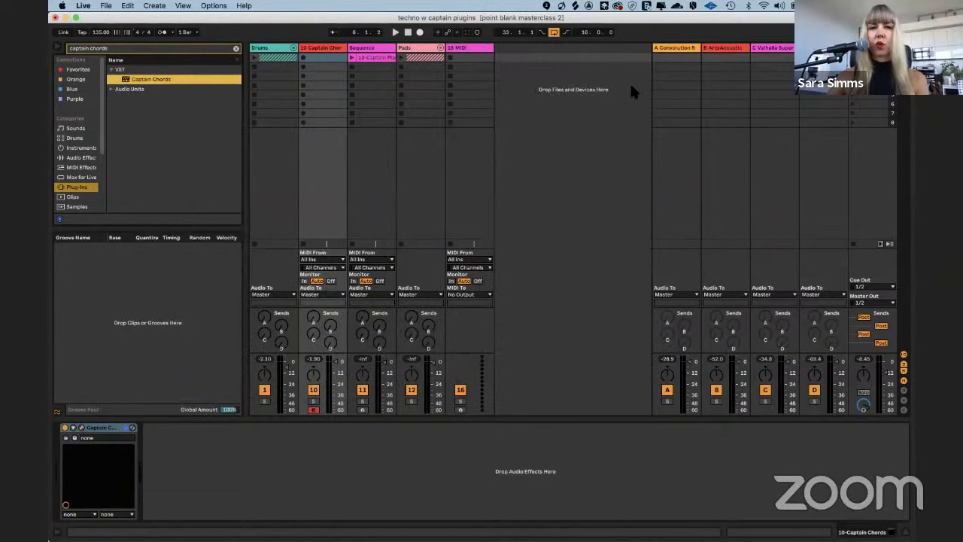
Insert a MIDI track after Sequence and load the Sylenth1 Trance Lead preset from the User Library's Captain Plugins Point Blank Friday Forum folder onto it
{"action": "left_click", "coordinate": [379, 51]}
{"action": "key", "text": "super+shift+t"}
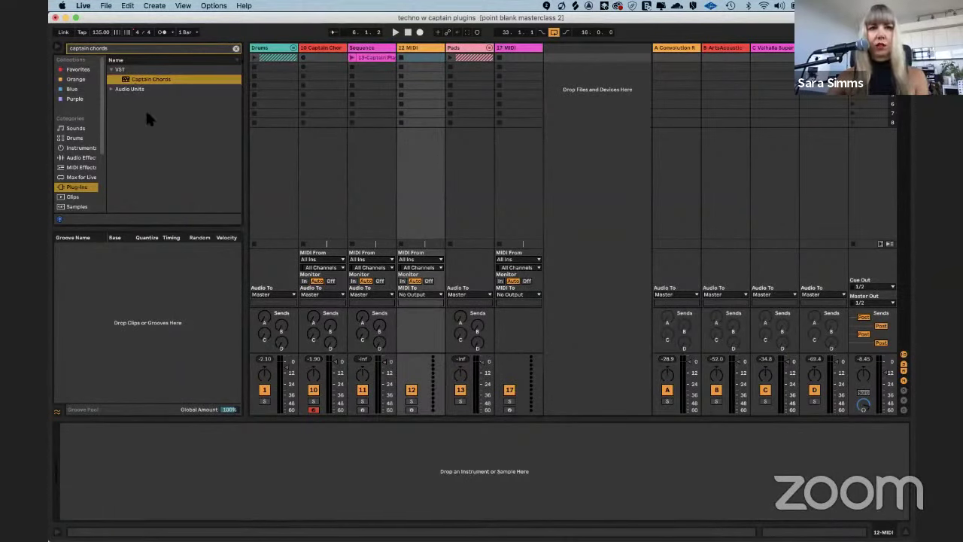
{"action": "scroll", "coordinate": [78, 148], "scroll_direction": "down", "scroll_amount": 5}
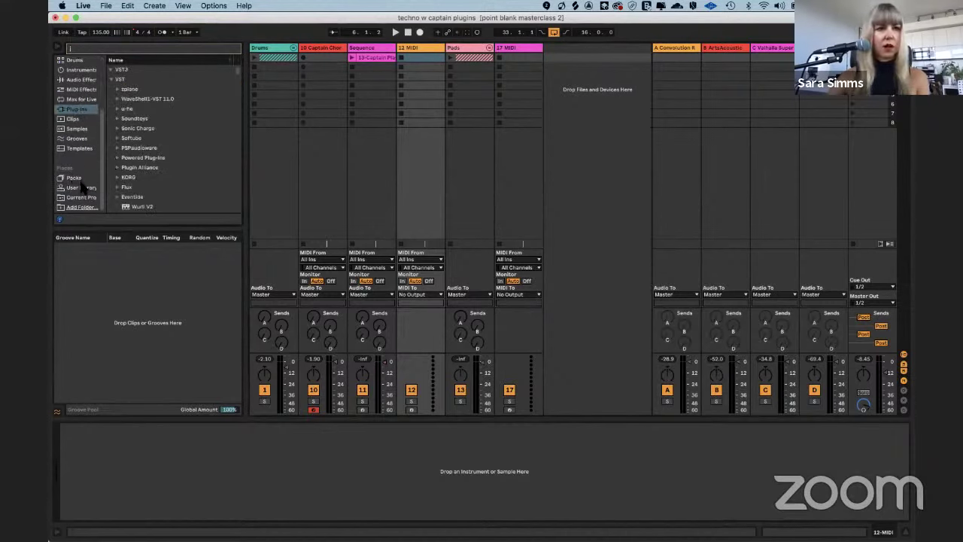
{"action": "left_click", "coordinate": [82, 187]}
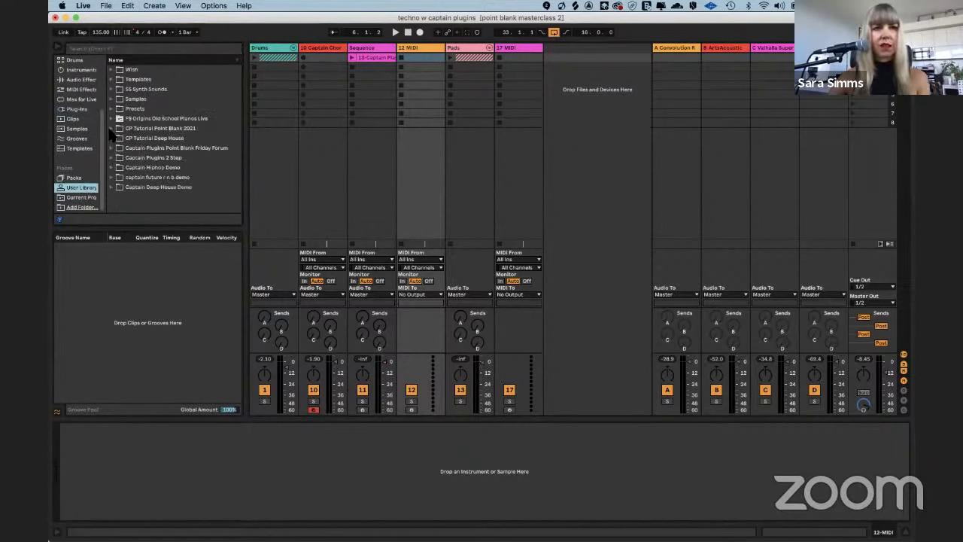
{"action": "left_click", "coordinate": [111, 129]}
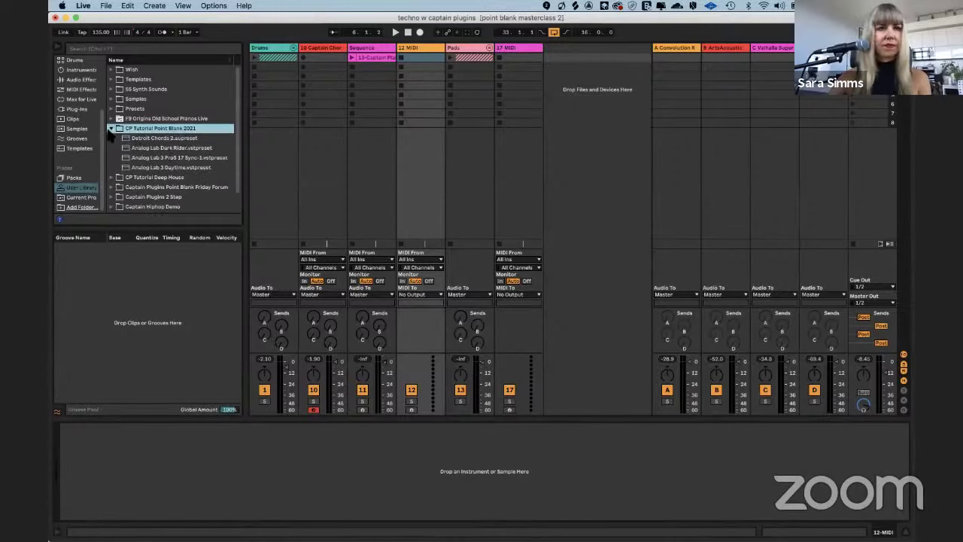
{"action": "left_click", "coordinate": [110, 128]}
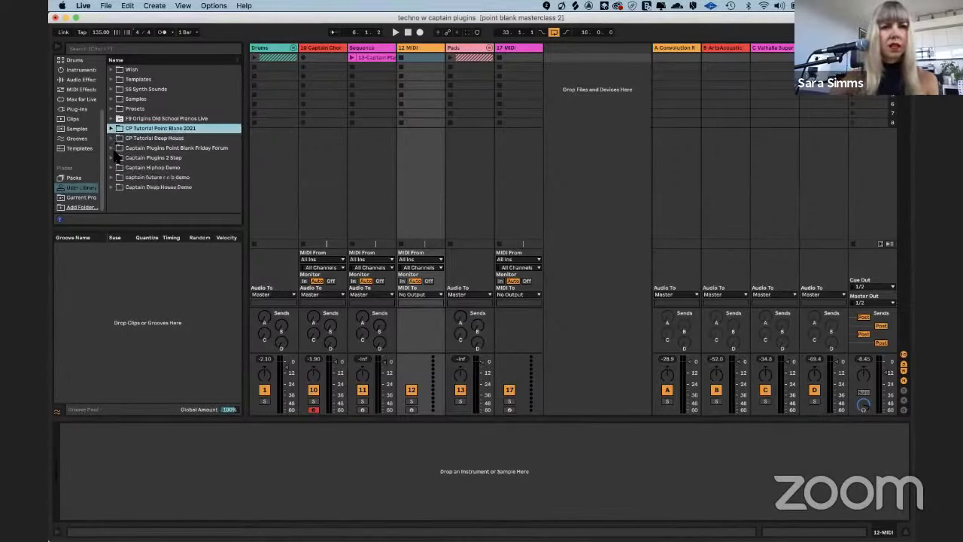
{"action": "left_click", "coordinate": [111, 148]}
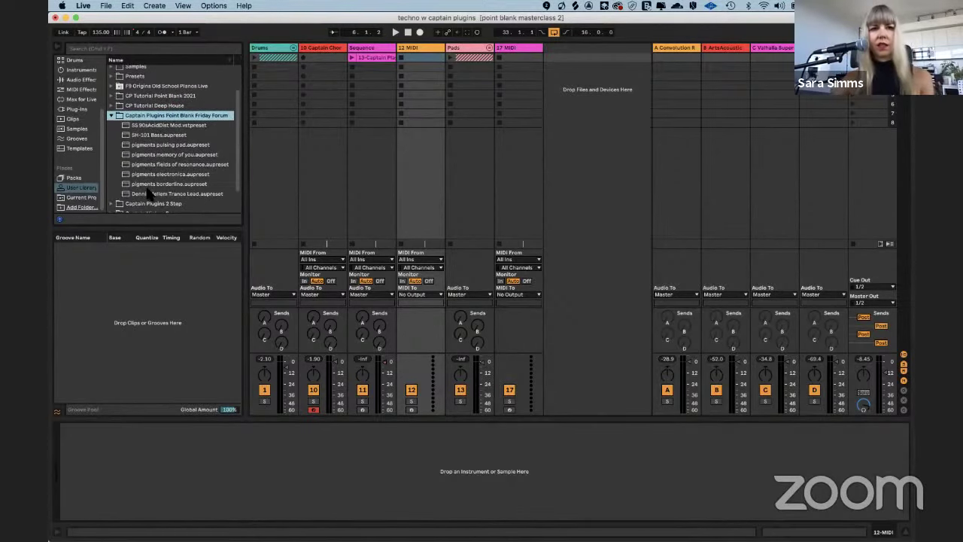
{"action": "left_click", "coordinate": [147, 194]}
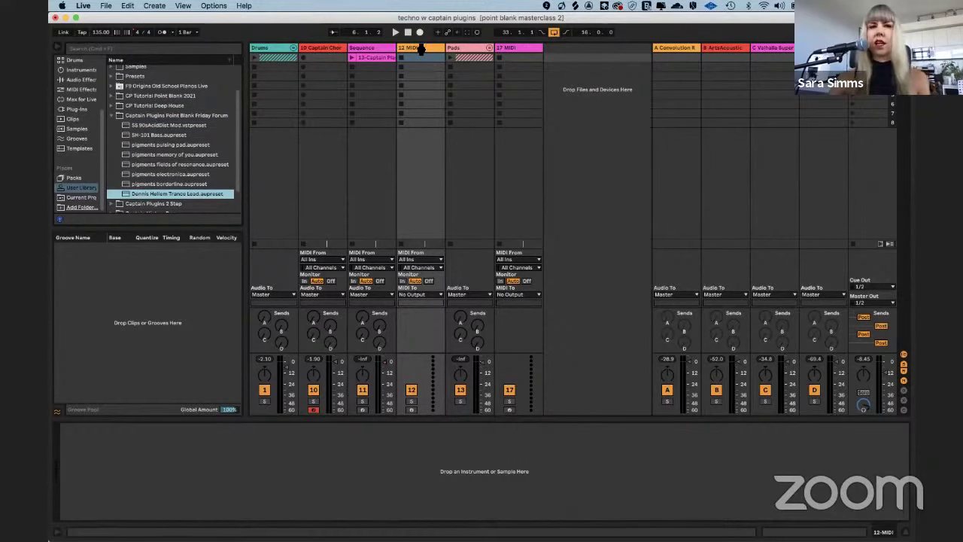
{"action": "left_click_drag", "start_coordinate": [421, 49], "coordinate": [480, 89]}
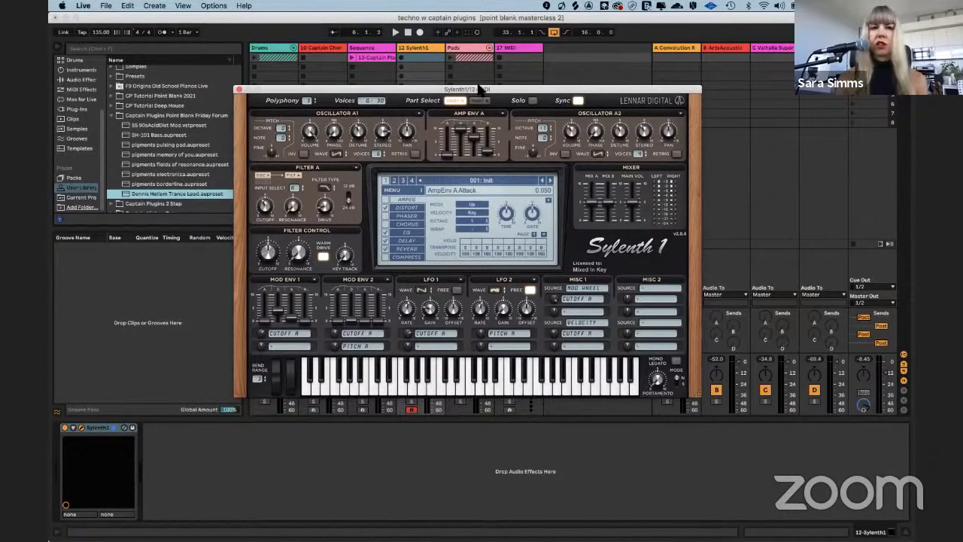
{"action": "left_click", "coordinate": [239, 89]}
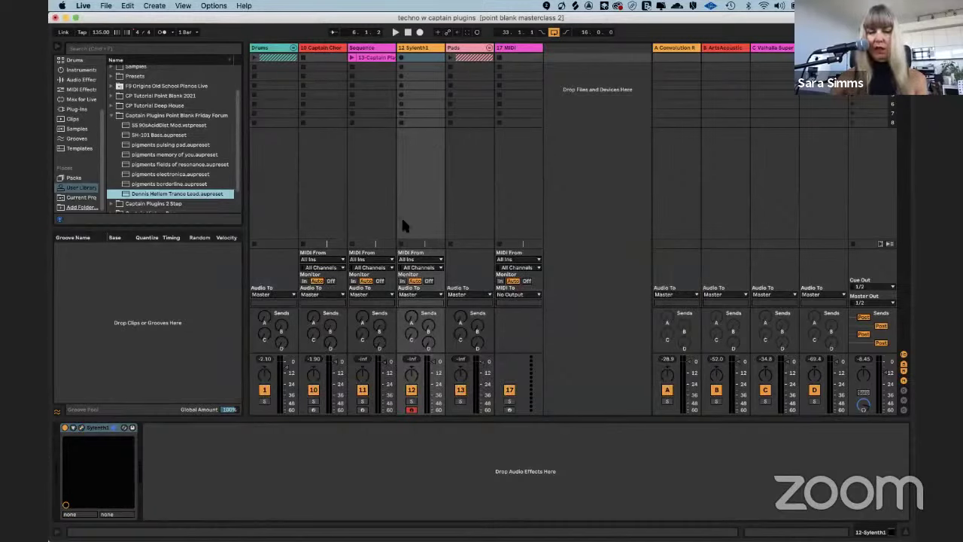
Move the Sylenth1 track directly after the Captain Chords track
{"action": "left_click", "coordinate": [415, 259]}
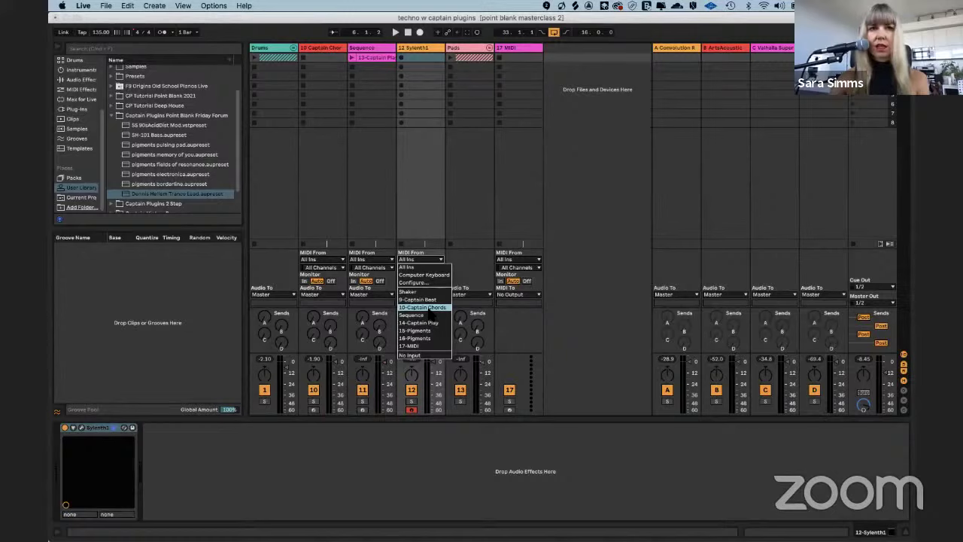
{"action": "left_click", "coordinate": [423, 49]}
{"action": "left_click_drag", "start_coordinate": [420, 48], "coordinate": [358, 54]}
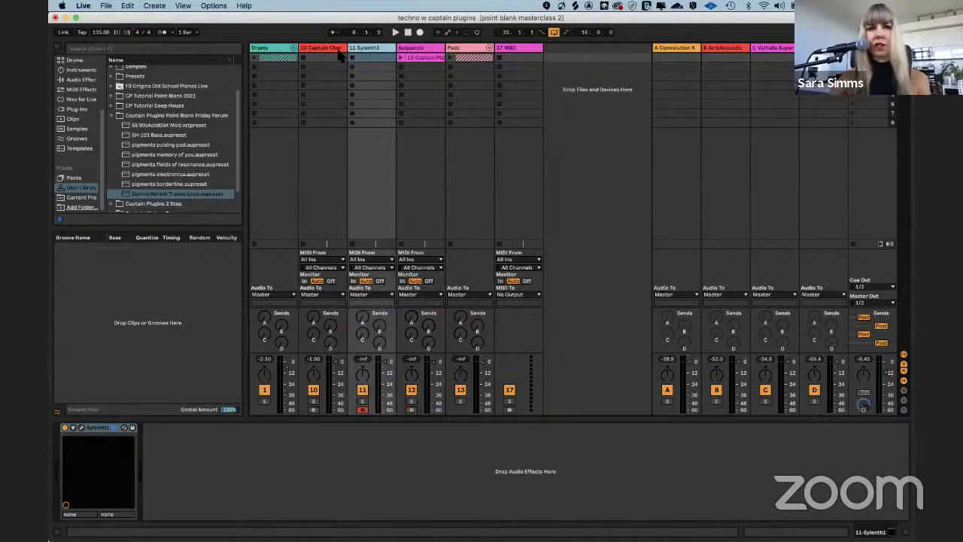
Set the Sylenth1 track to receive MIDI from 10-Captain Chords, Captain Chords channel, and set its monitoring to In
{"action": "left_click", "coordinate": [372, 260]}
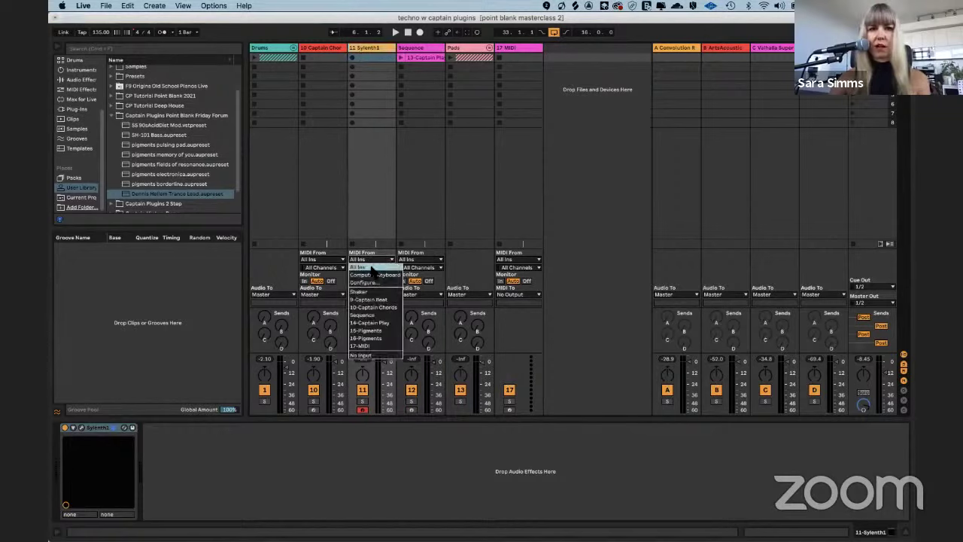
{"action": "left_click", "coordinate": [373, 308]}
{"action": "left_click", "coordinate": [369, 268]}
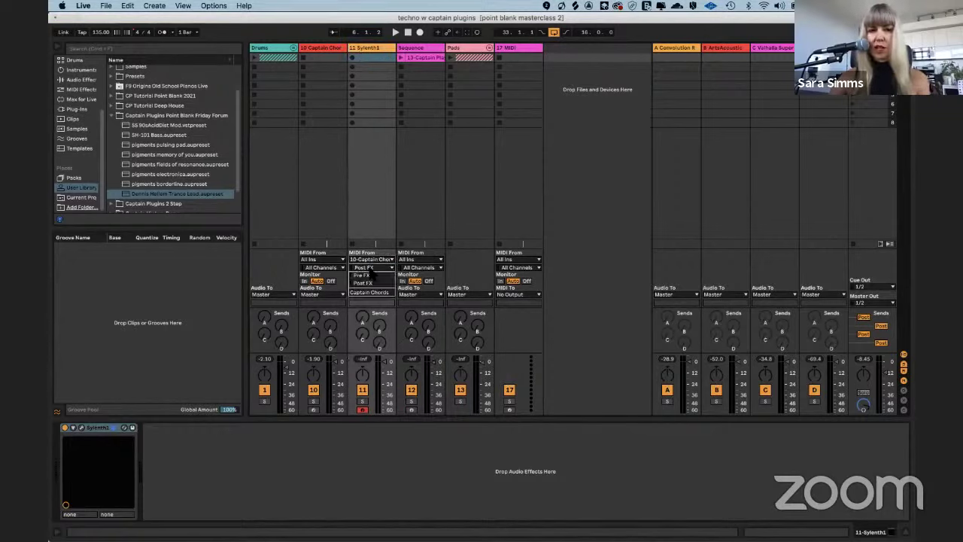
{"action": "left_click", "coordinate": [371, 292]}
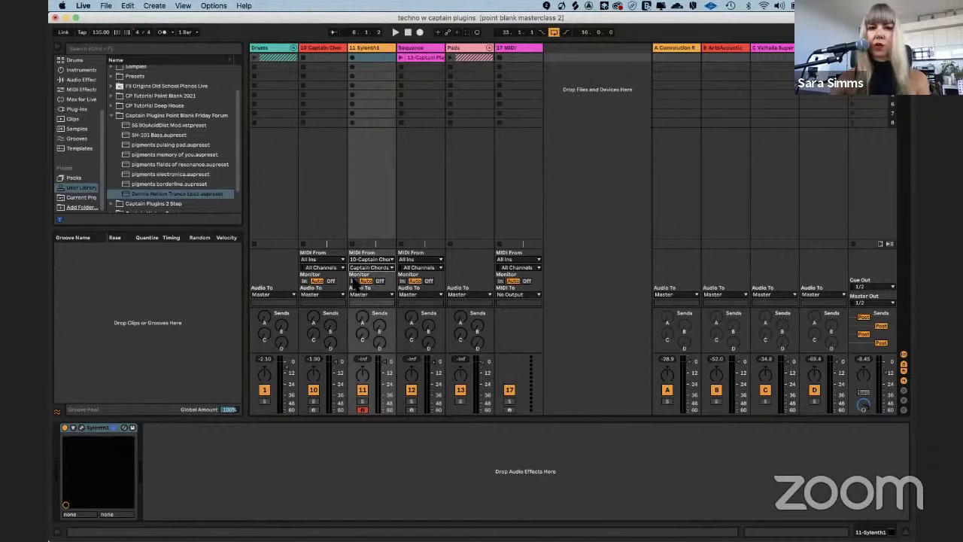
{"action": "left_click", "coordinate": [353, 280]}
Reopen Captain Chords from its track and add D min (iv) as the second chord of the Verse
{"action": "left_click", "coordinate": [332, 54]}
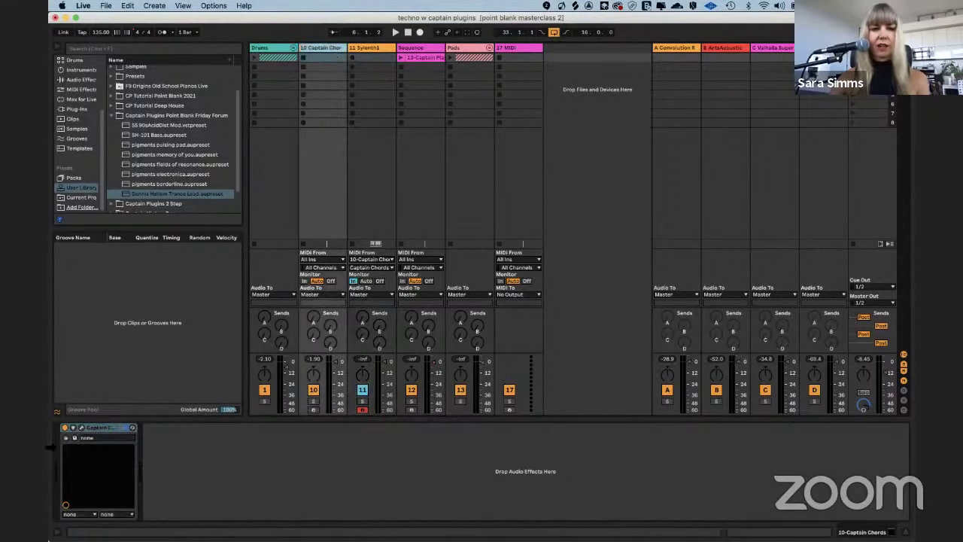
{"action": "left_click", "coordinate": [81, 428]}
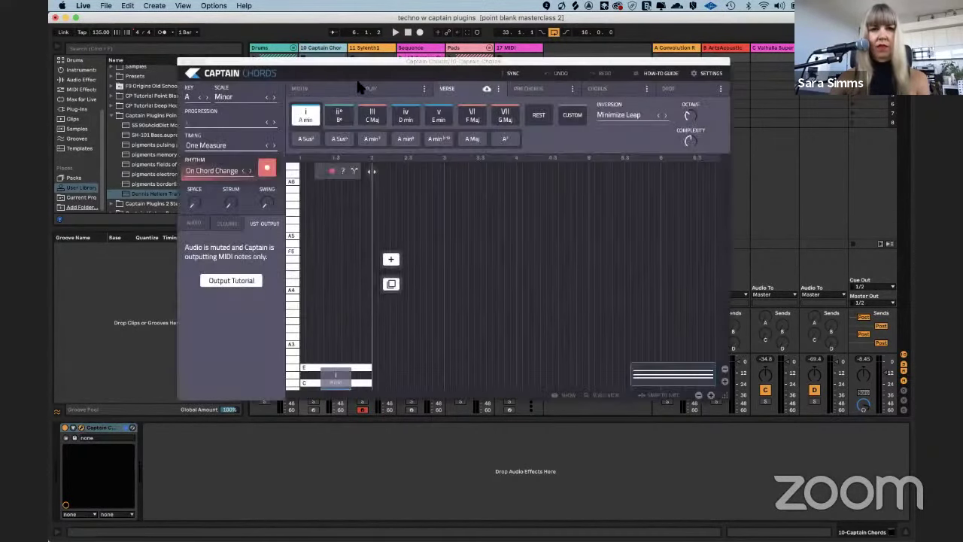
{"action": "scroll", "coordinate": [333, 288], "scroll_direction": "down", "scroll_amount": 4}
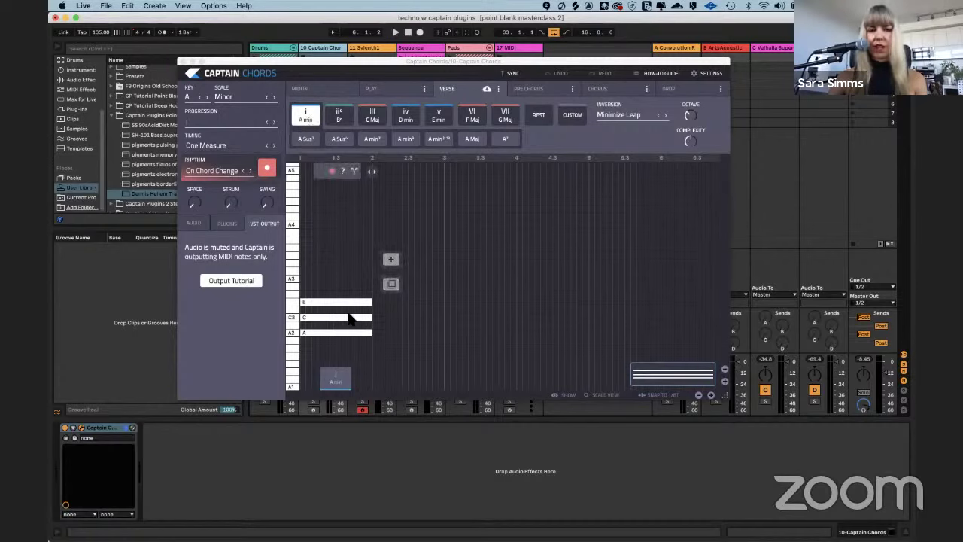
{"action": "scroll", "coordinate": [331, 331], "scroll_direction": "down", "scroll_amount": 2}
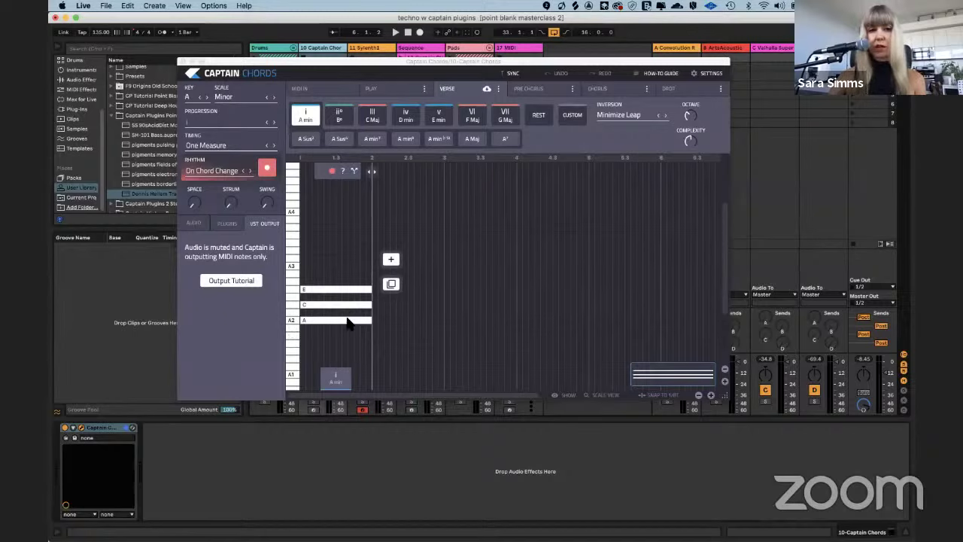
{"action": "left_click", "coordinate": [391, 260]}
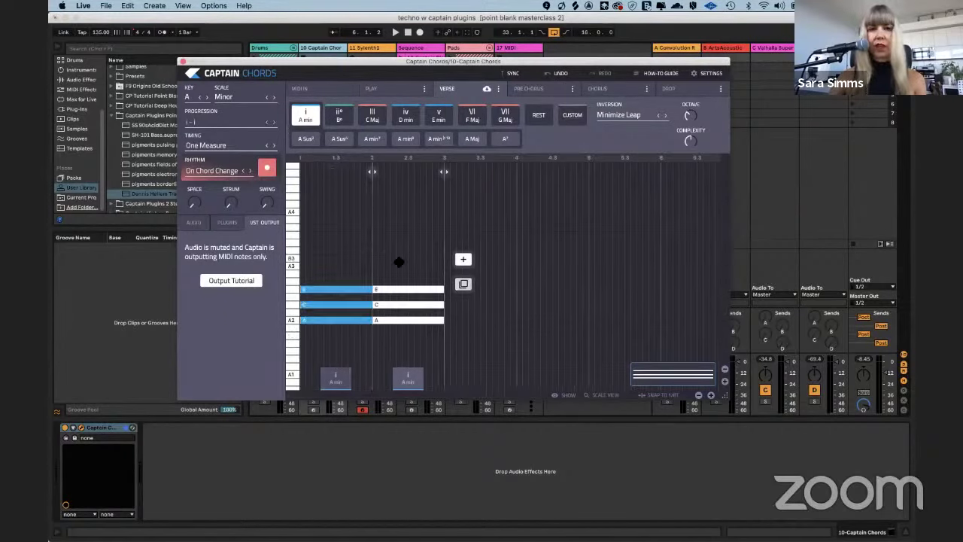
{"action": "left_click", "coordinate": [406, 121]}
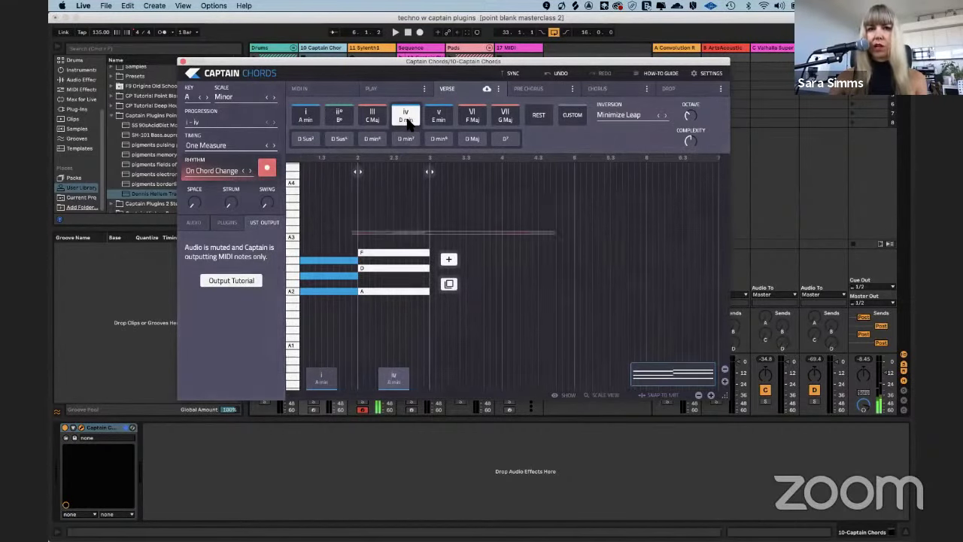
Add F Maj (VI) as the third Verse chord and A min (i) as the fourth
{"action": "left_click", "coordinate": [452, 260]}
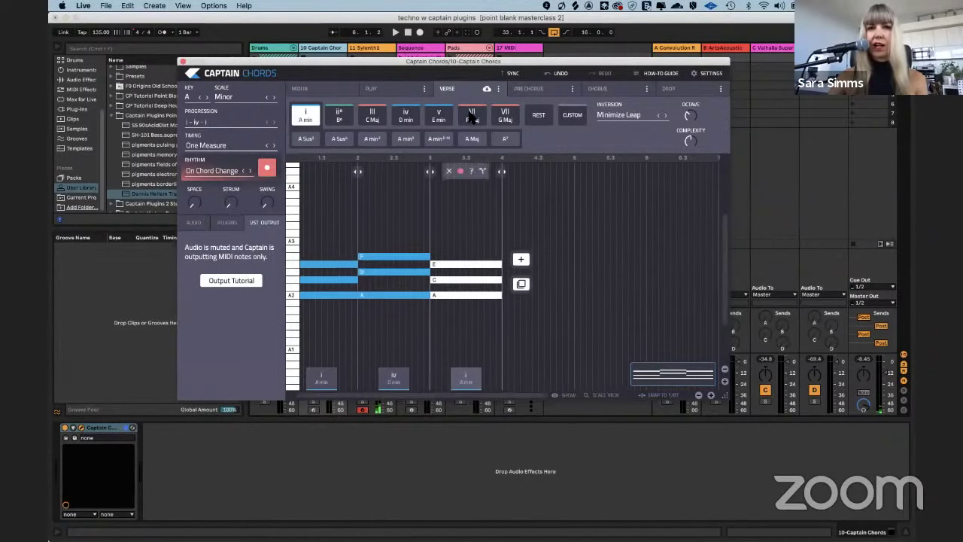
{"action": "left_click", "coordinate": [472, 124]}
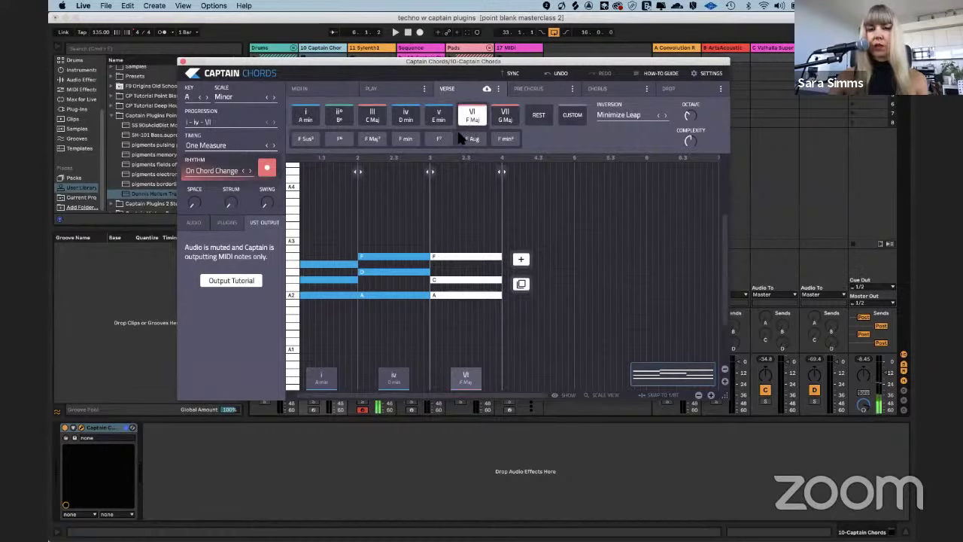
{"action": "left_click", "coordinate": [526, 261]}
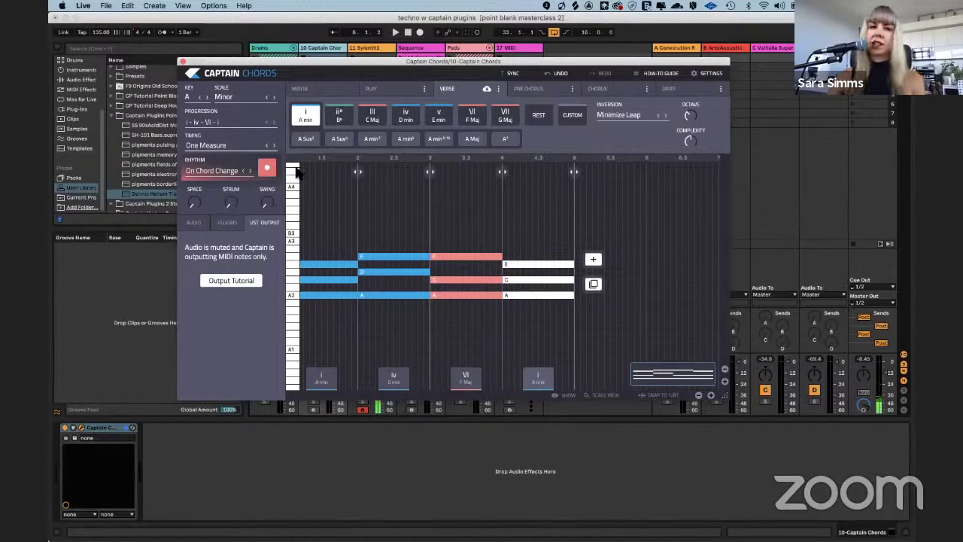
{"action": "left_click", "coordinate": [698, 395]}
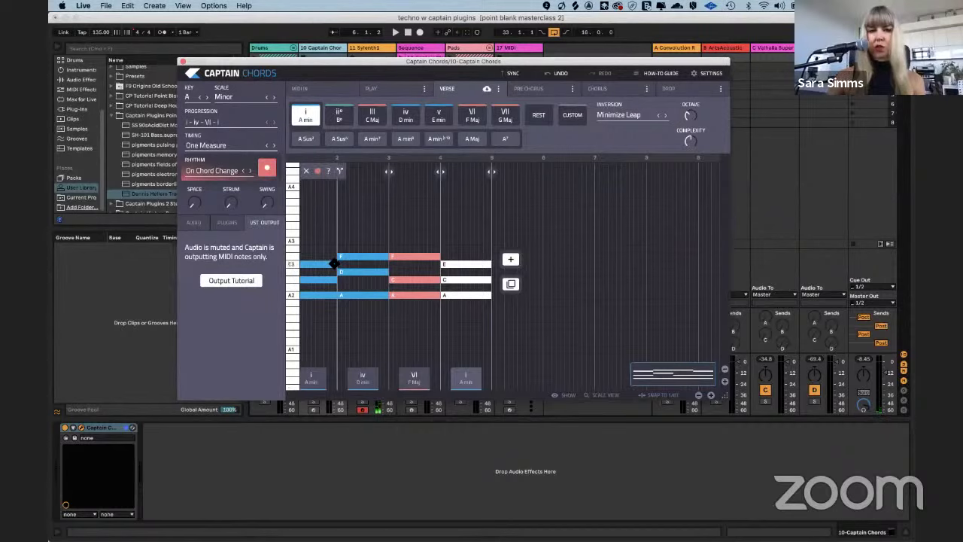
Remove the F from the D min chord and the E from the fourth chord, and lower the fourth chord's C to B
{"action": "left_click", "coordinate": [347, 256]}
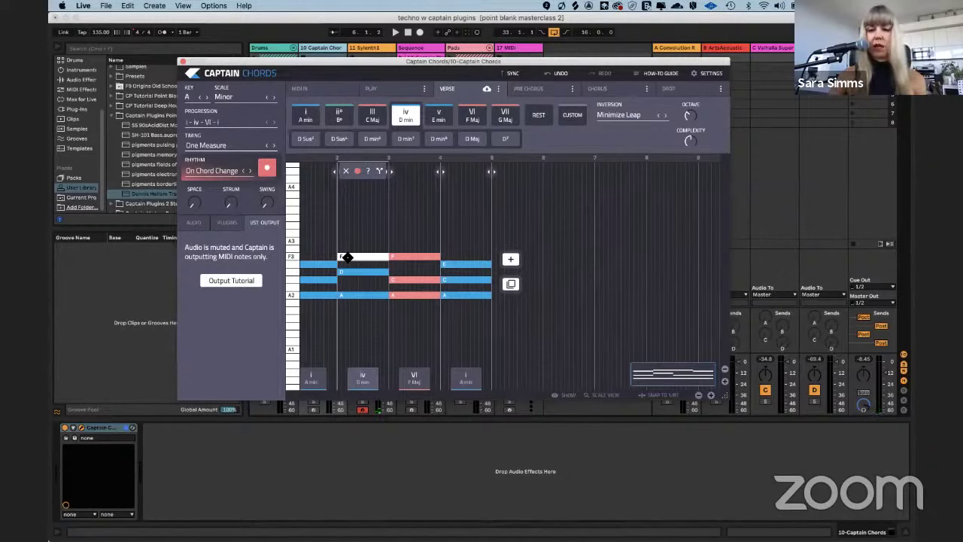
{"action": "key", "text": "Delete"}
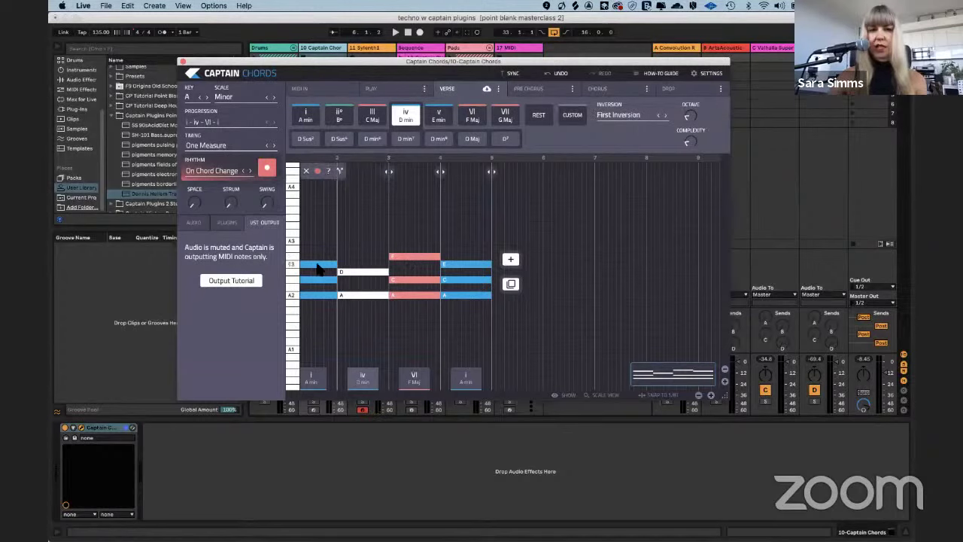
{"action": "left_click", "coordinate": [460, 265]}
{"action": "key", "text": "Delete"}
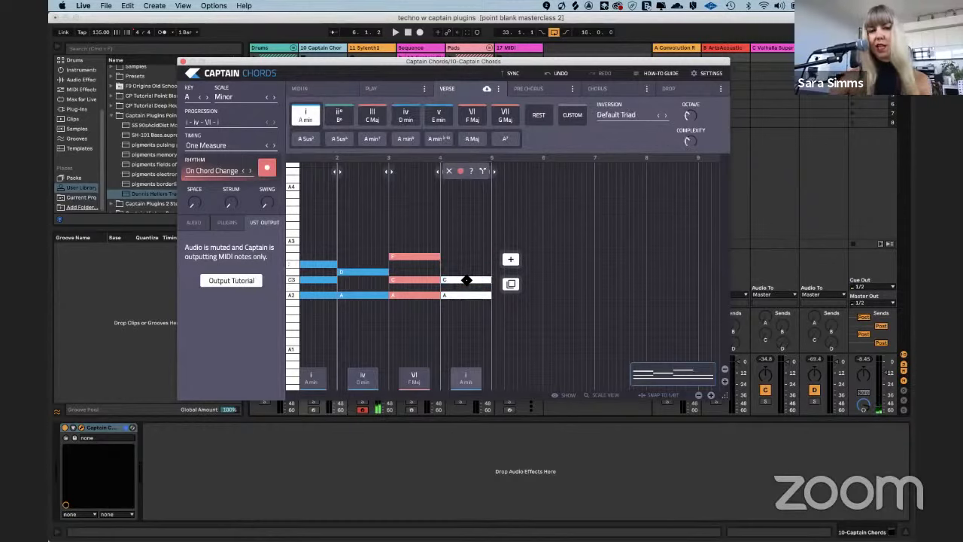
{"action": "left_click_drag", "start_coordinate": [466, 280], "coordinate": [466, 286]}
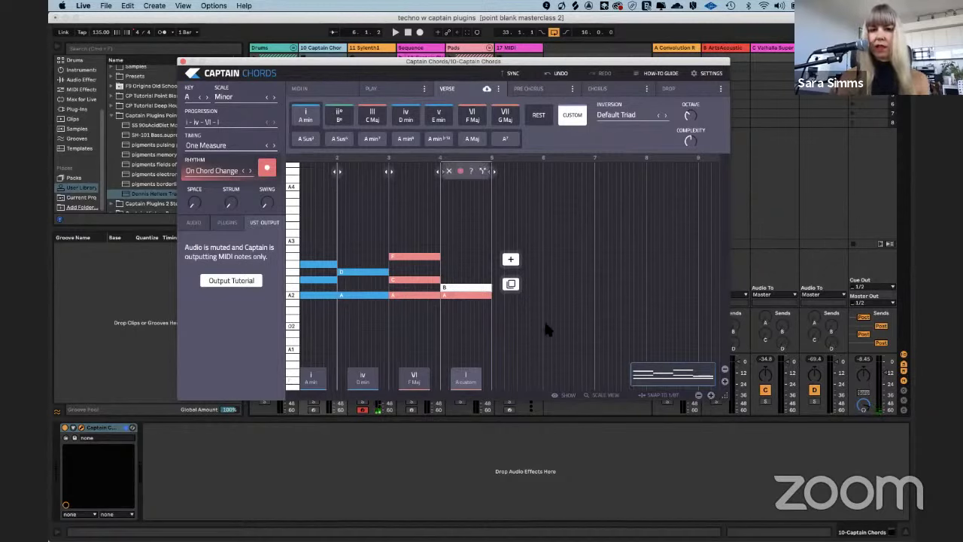
Play back the four-chord Verse progression and duplicate it
{"action": "scroll", "coordinate": [545, 322], "scroll_direction": "left", "scroll_amount": 1}
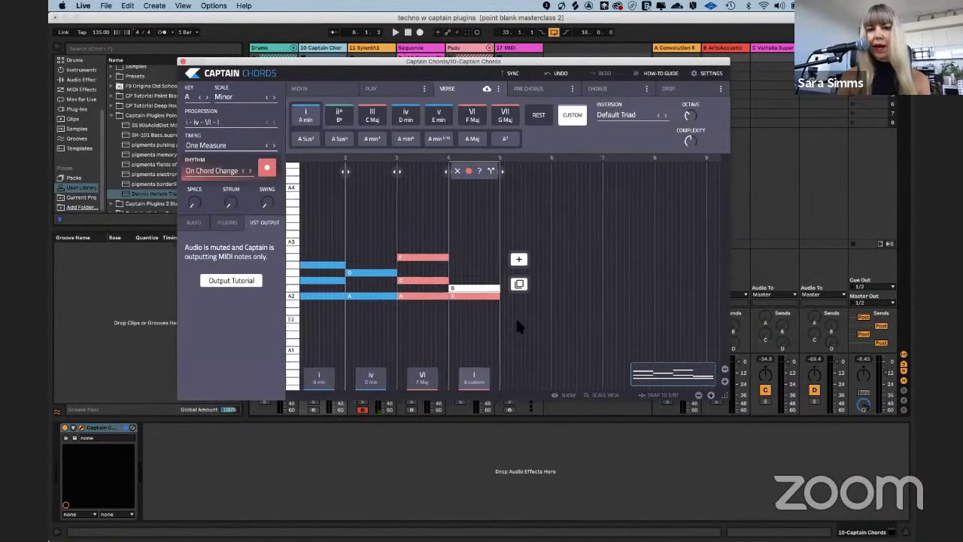
{"action": "scroll", "coordinate": [516, 322], "scroll_direction": "left", "scroll_amount": 1}
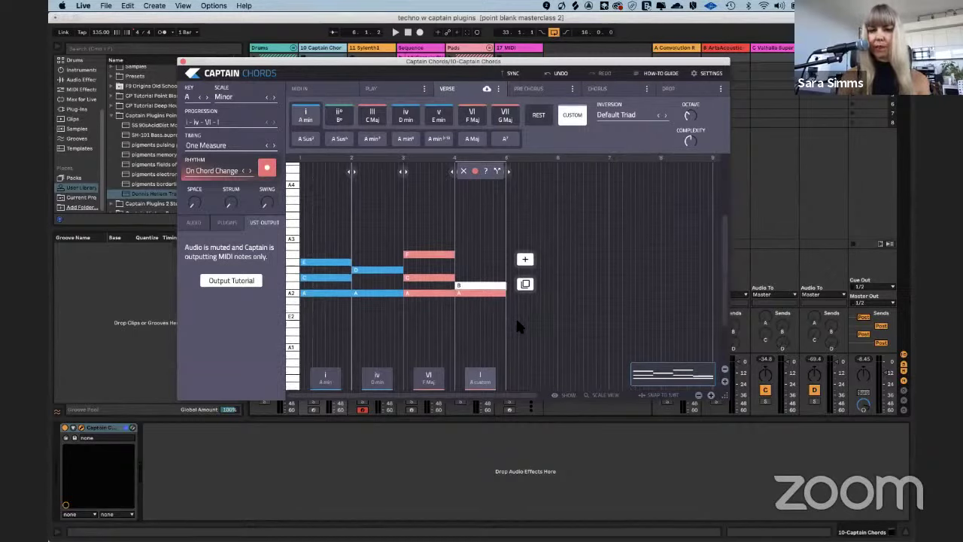
{"action": "scroll", "coordinate": [516, 324], "scroll_direction": "right", "scroll_amount": 2}
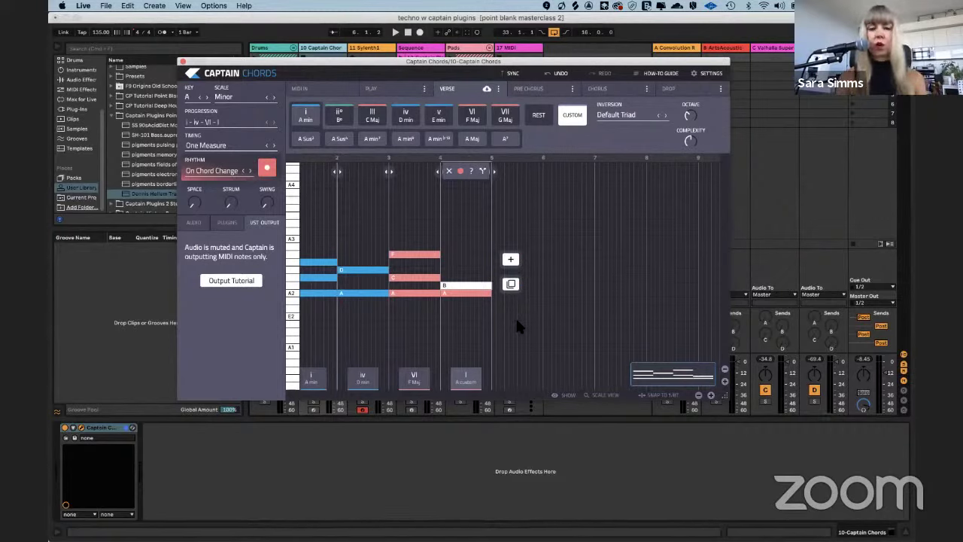
{"action": "key", "text": "space"}
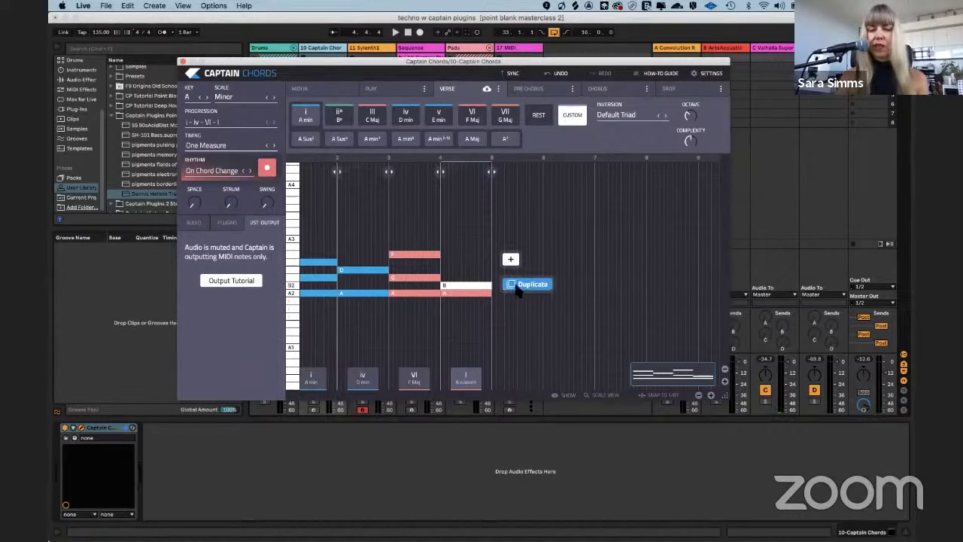
{"action": "left_click", "coordinate": [517, 289]}
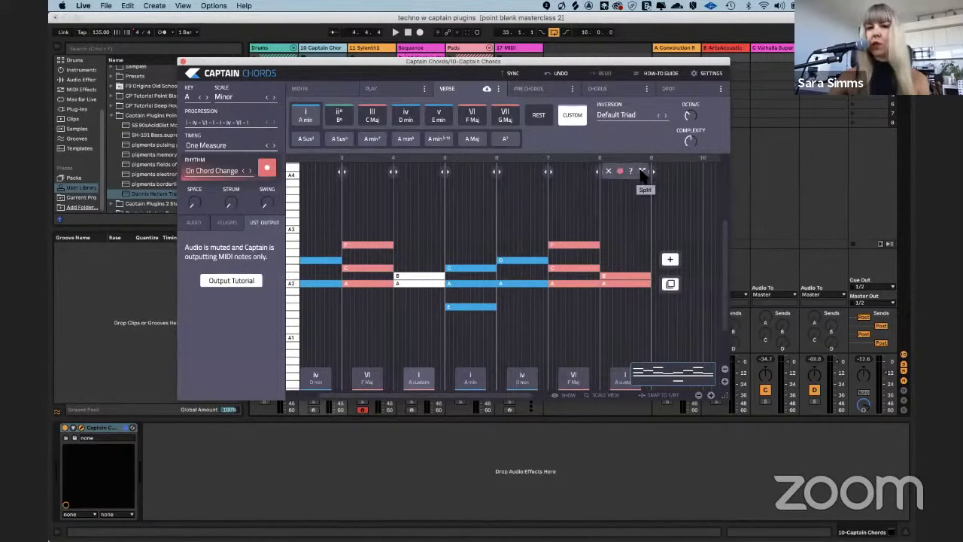
Split the last chord in two, setting its first half to A min and its second half to B°7
{"action": "left_click", "coordinate": [643, 172]}
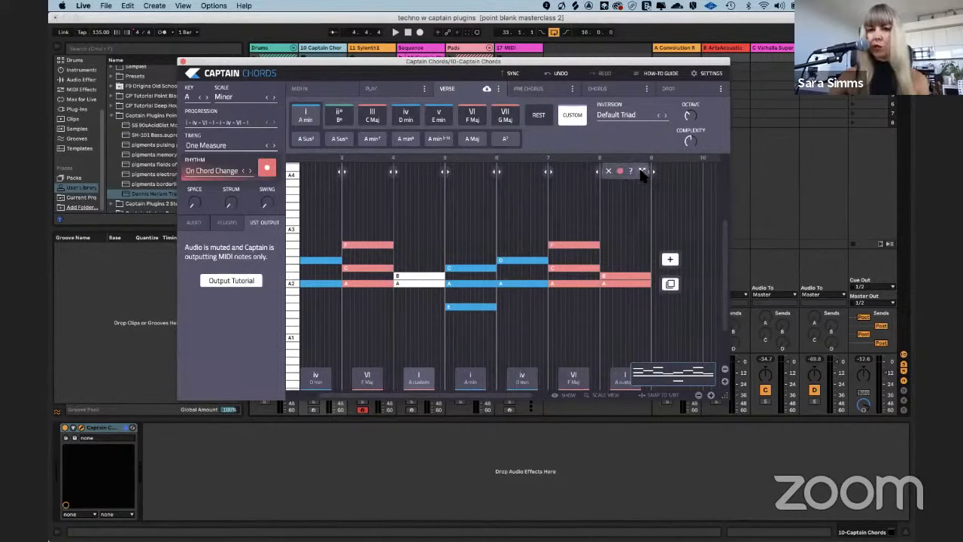
{"action": "left_click", "coordinate": [615, 285]}
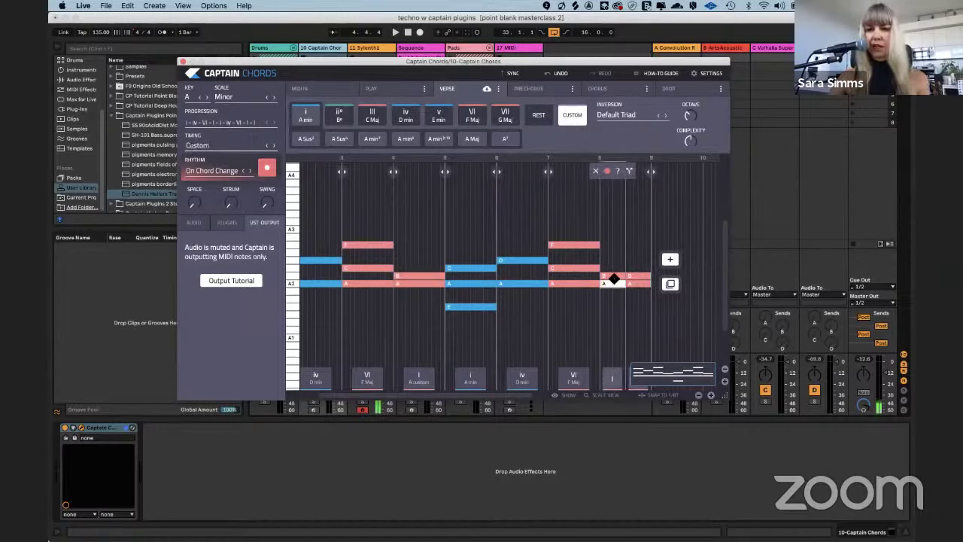
{"action": "left_click", "coordinate": [310, 114]}
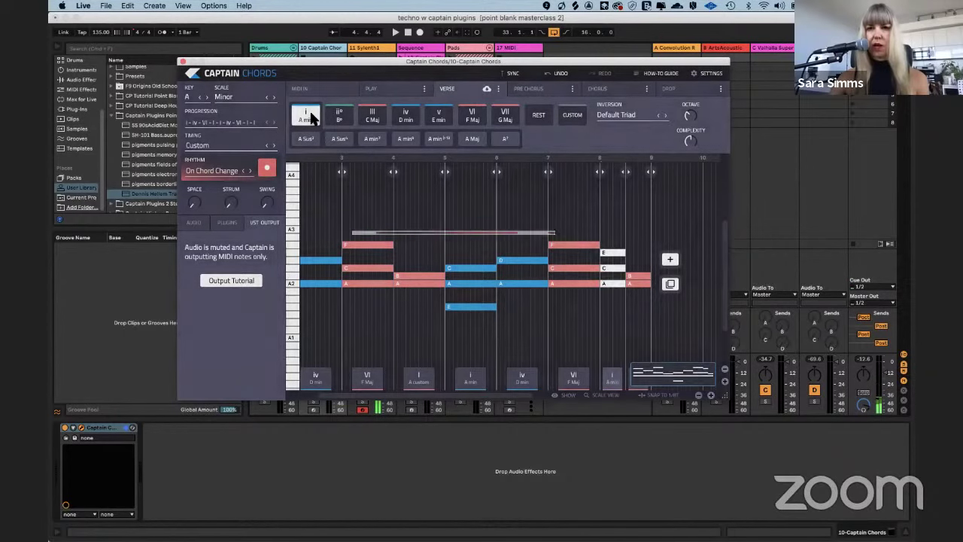
{"action": "left_click", "coordinate": [637, 282]}
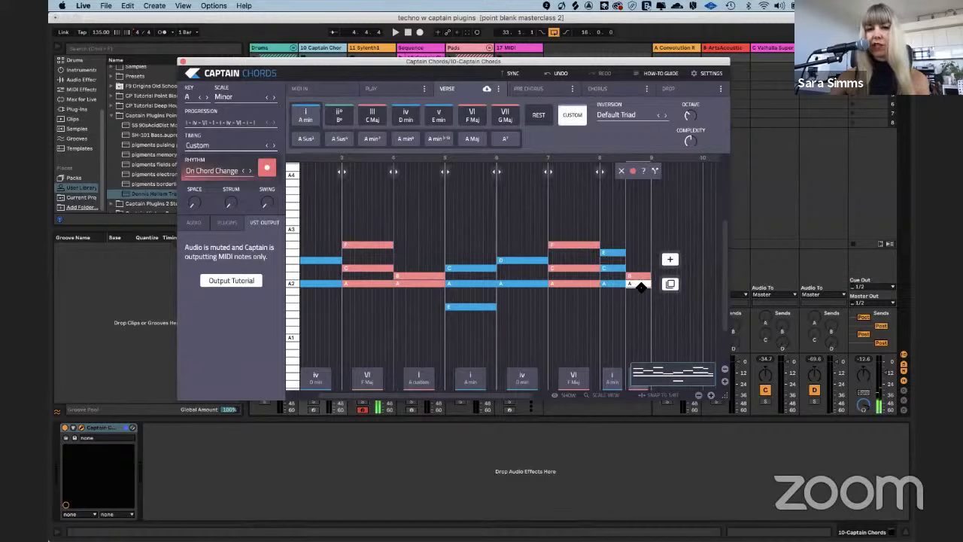
{"action": "left_click", "coordinate": [340, 117]}
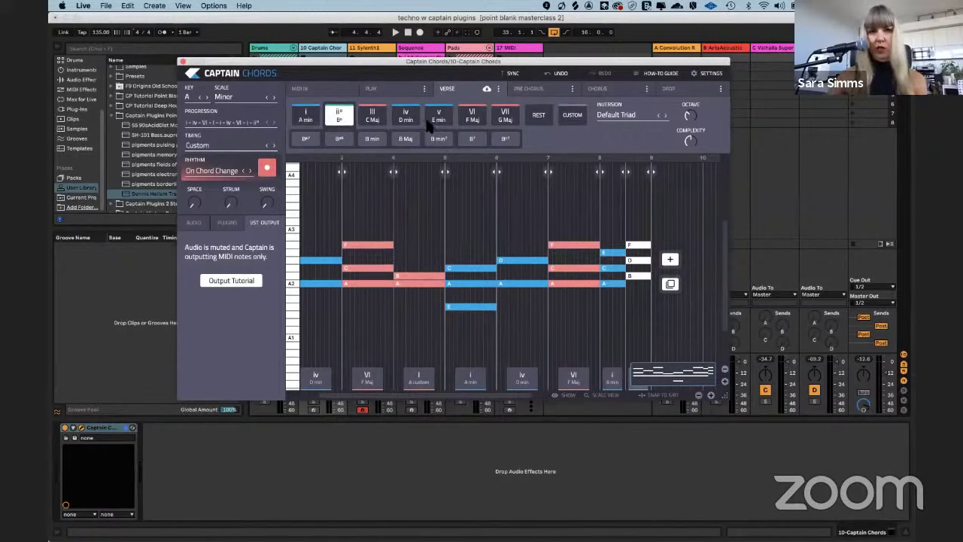
{"action": "left_click", "coordinate": [308, 139]}
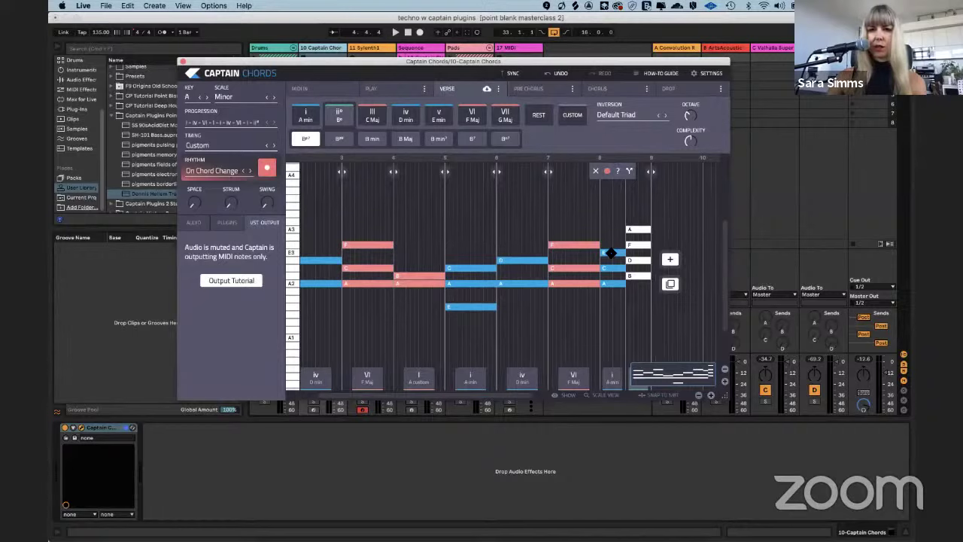
Raise the E of the split A min chord to G and remove the F from the final B°7 chord
{"action": "left_click_drag", "start_coordinate": [610, 252], "coordinate": [611, 239]}
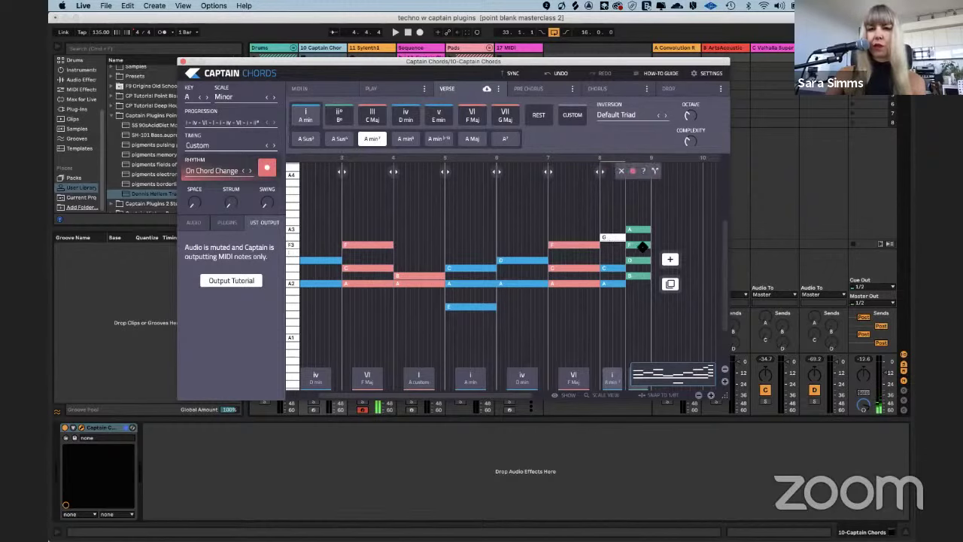
{"action": "left_click", "coordinate": [639, 246]}
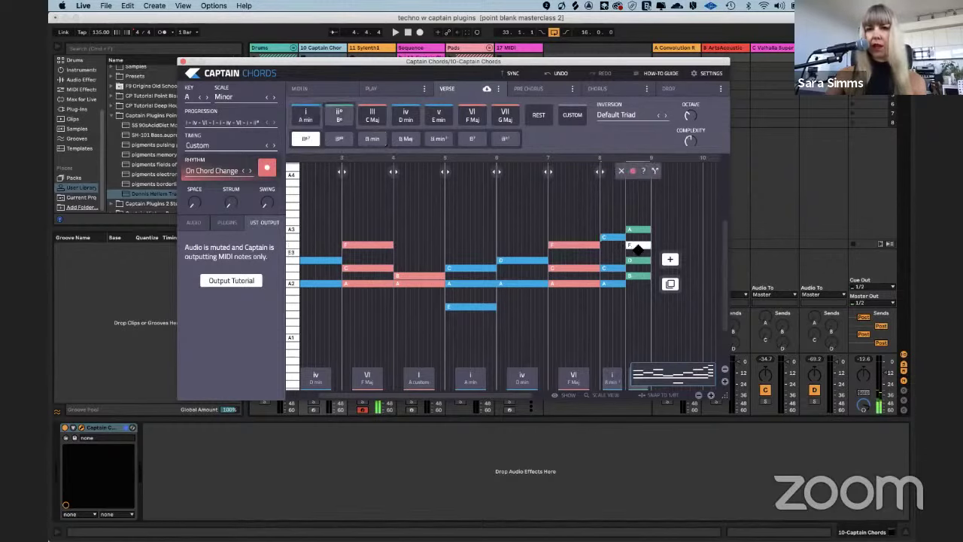
{"action": "left_click", "coordinate": [636, 244]}
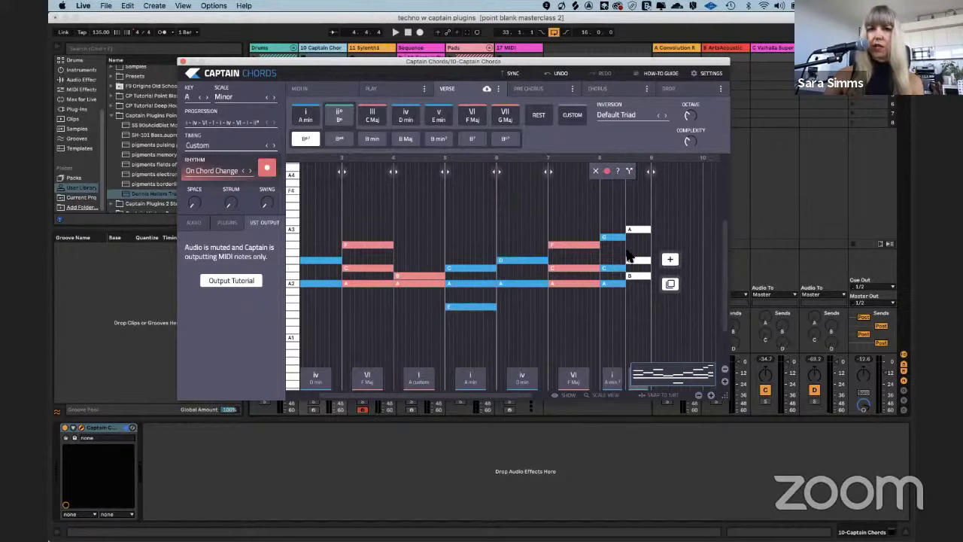
Set the inversion of the final B°7 chord in the Verse to Minimize Leap
{"action": "left_click", "coordinate": [611, 272]}
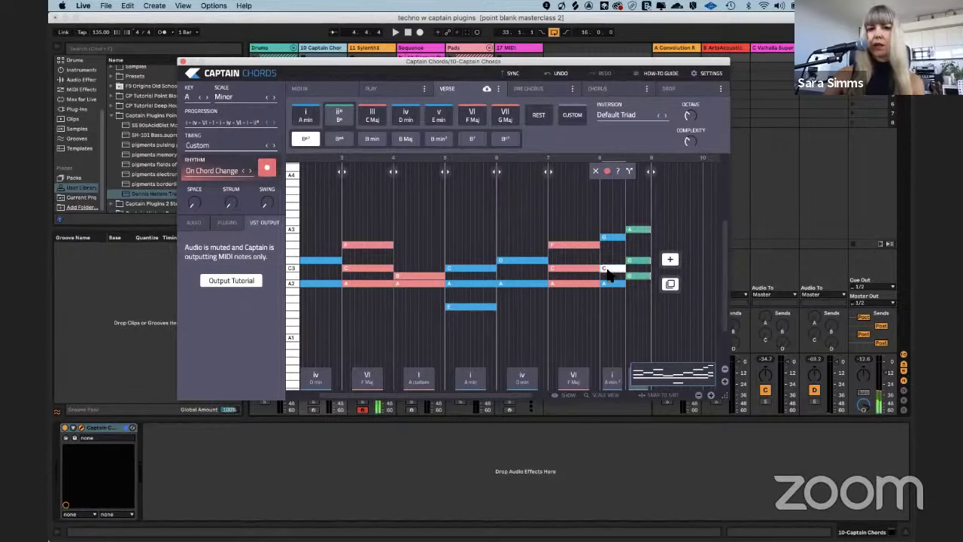
{"action": "left_click", "coordinate": [619, 119]}
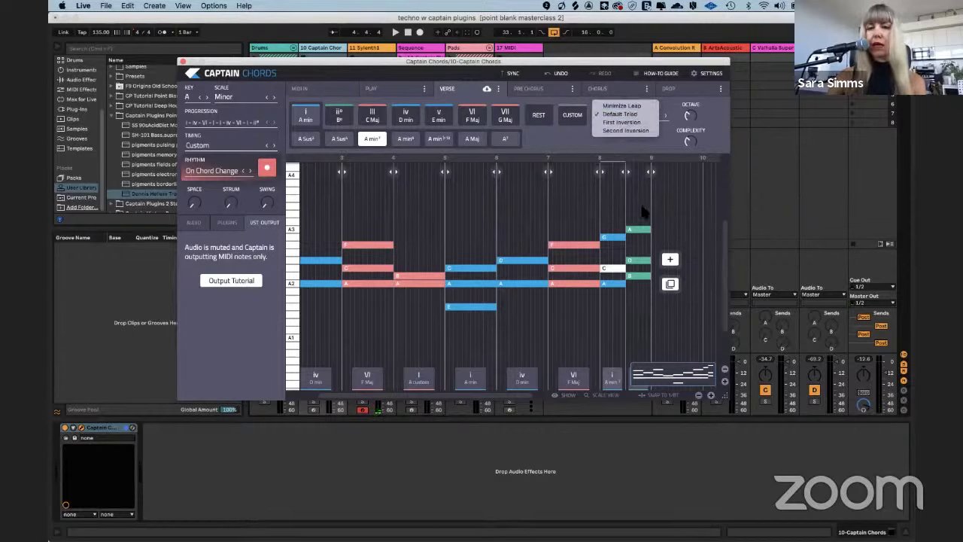
{"action": "left_click", "coordinate": [622, 236]}
{"action": "left_click", "coordinate": [622, 237]}
{"action": "left_click", "coordinate": [640, 228]}
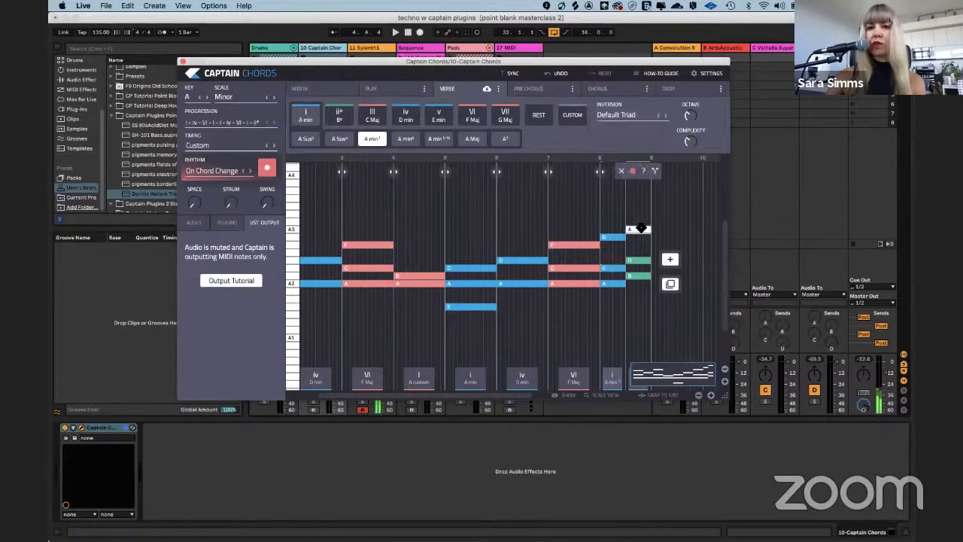
{"action": "left_click", "coordinate": [617, 114]}
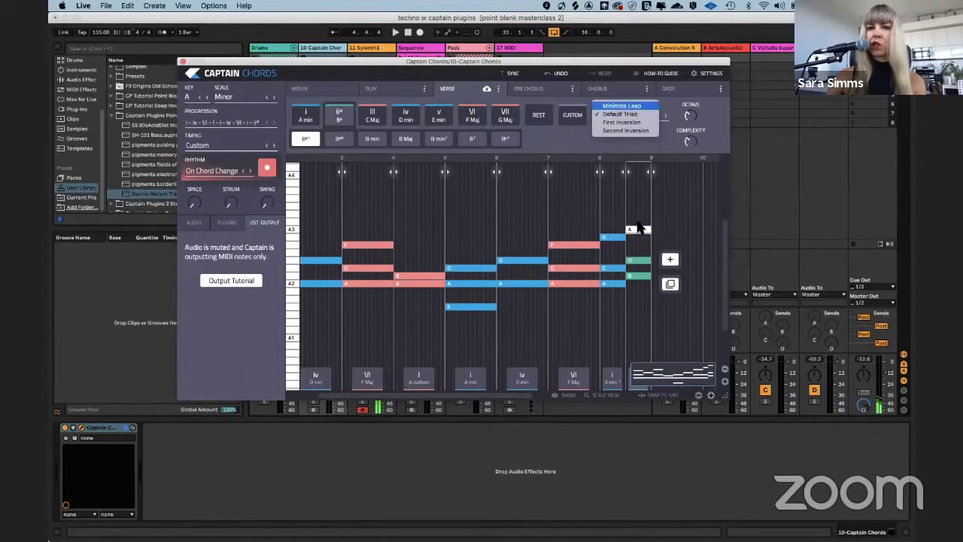
{"action": "left_click", "coordinate": [622, 105]}
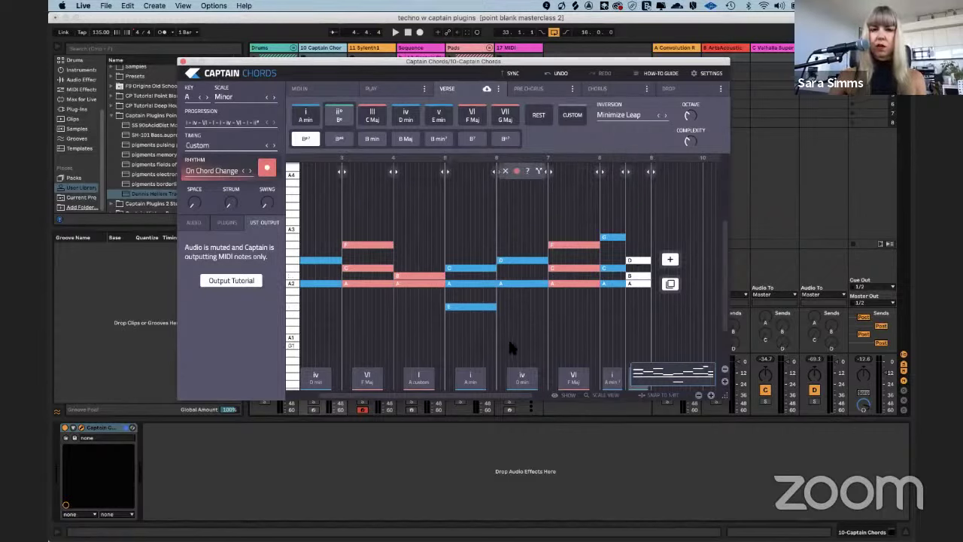
Set the inversion of the fifth chord, A min at bar 5, to Default Triad
{"action": "scroll", "coordinate": [524, 334], "scroll_direction": "left", "scroll_amount": 3}
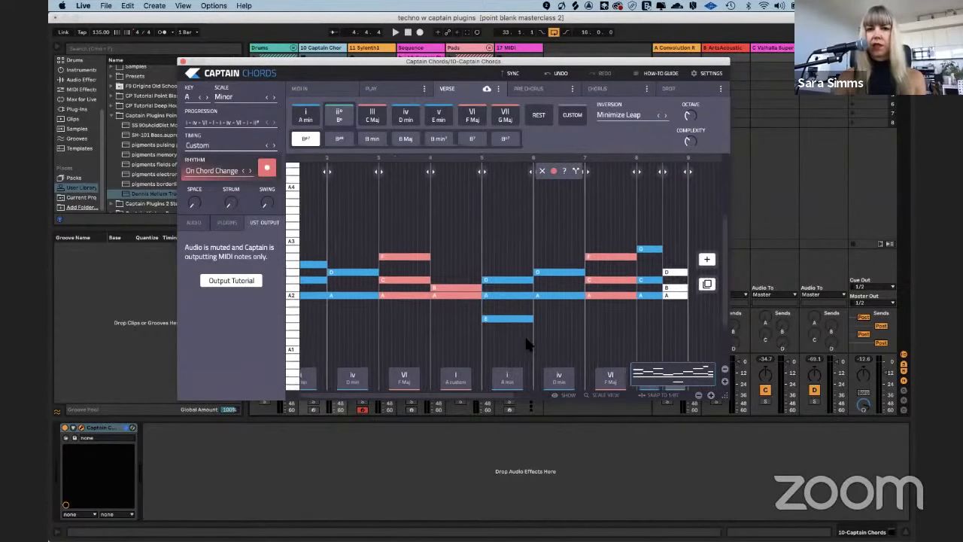
{"action": "left_click", "coordinate": [512, 324]}
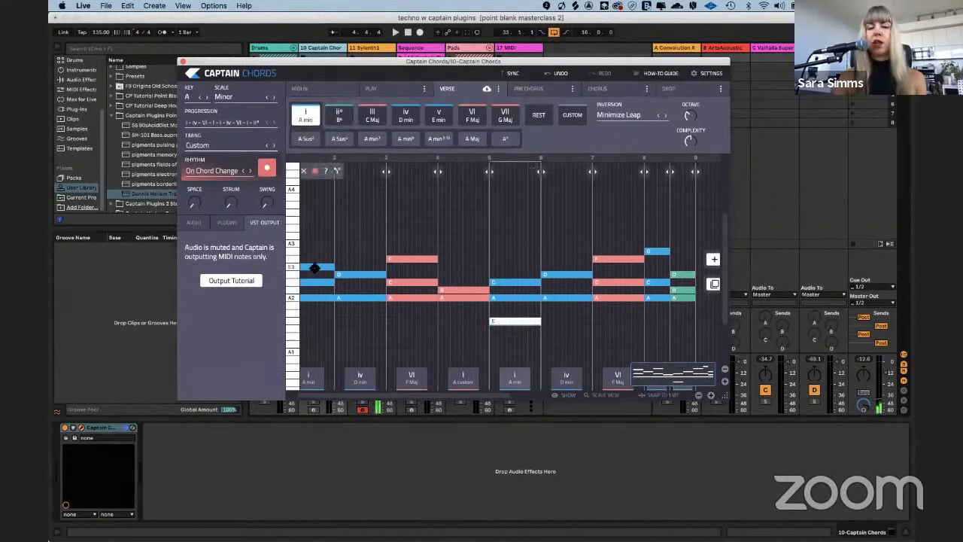
{"action": "left_click", "coordinate": [618, 115]}
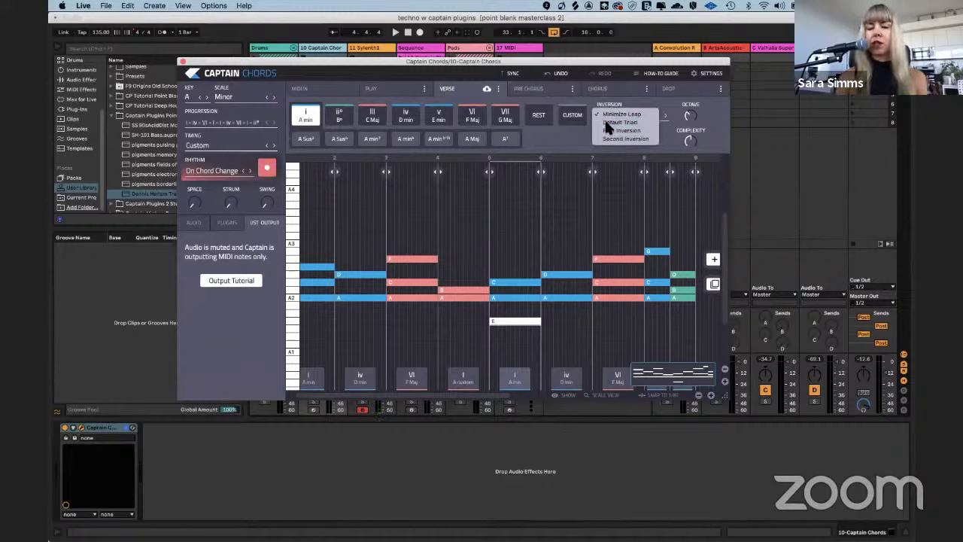
{"action": "left_click", "coordinate": [614, 122]}
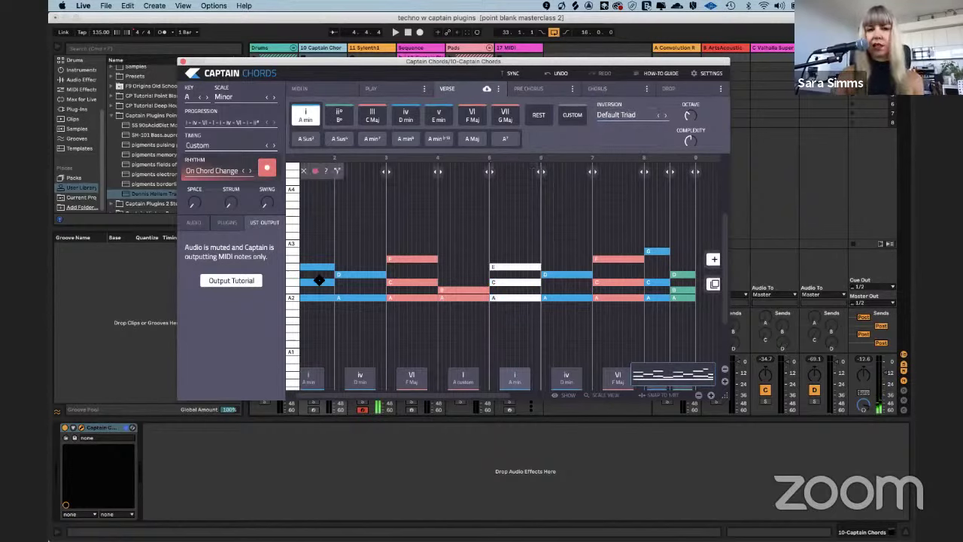
Try First Inversion and Second Inversion on the fifth chord, and return it to Default Triad
{"action": "left_click", "coordinate": [613, 119]}
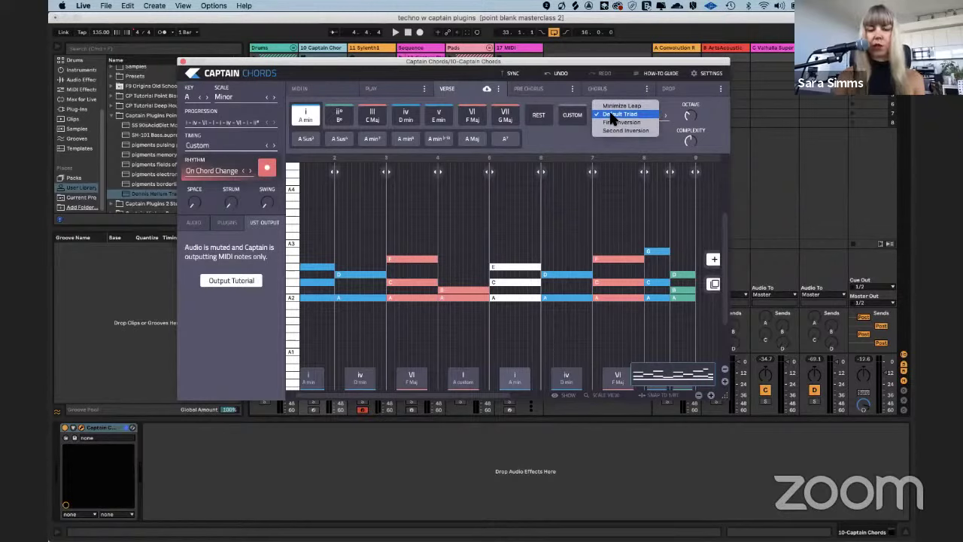
{"action": "left_click", "coordinate": [620, 123]}
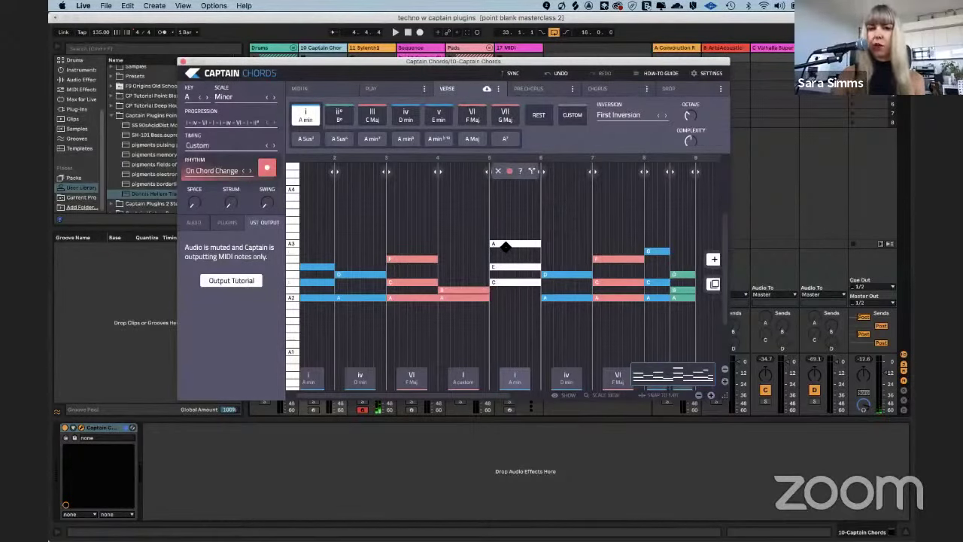
{"action": "left_click", "coordinate": [616, 116]}
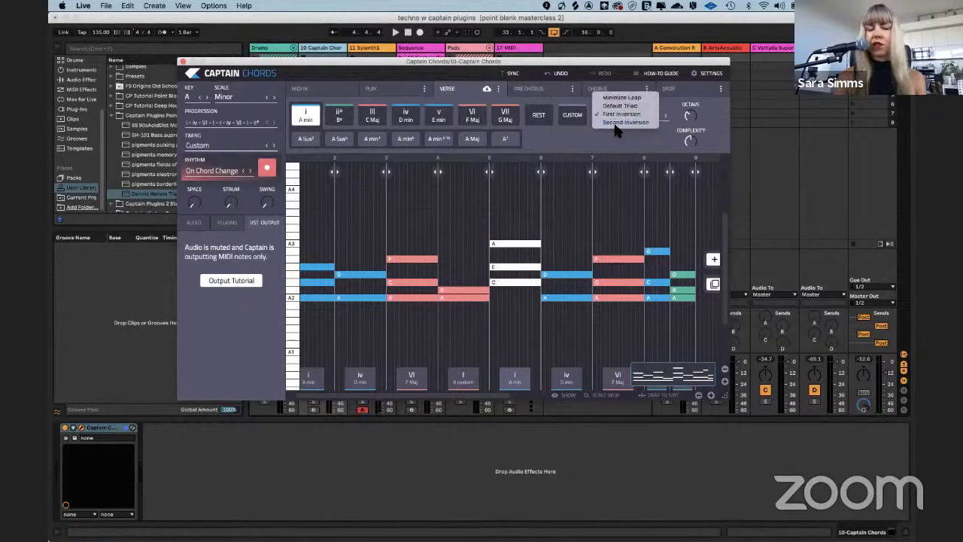
{"action": "left_click", "coordinate": [619, 123]}
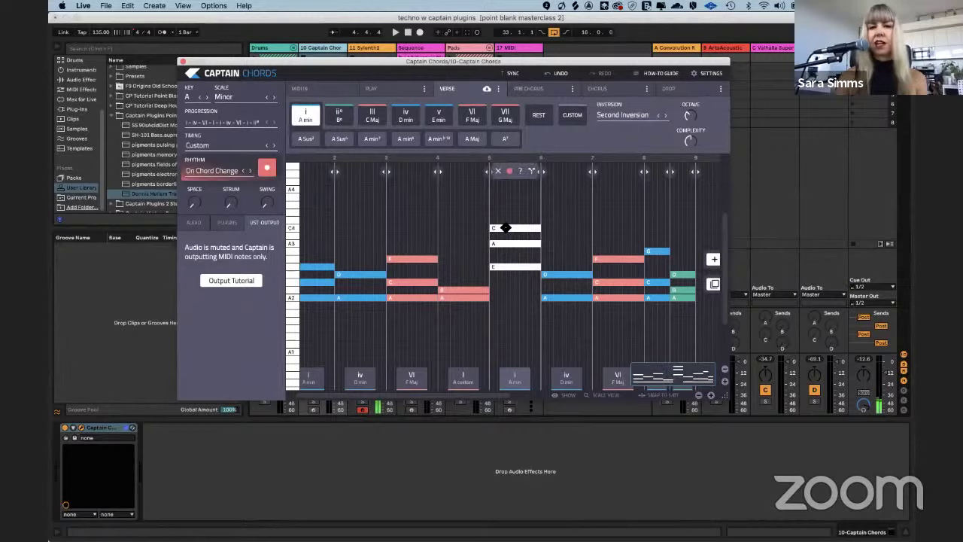
{"action": "left_click", "coordinate": [618, 116]}
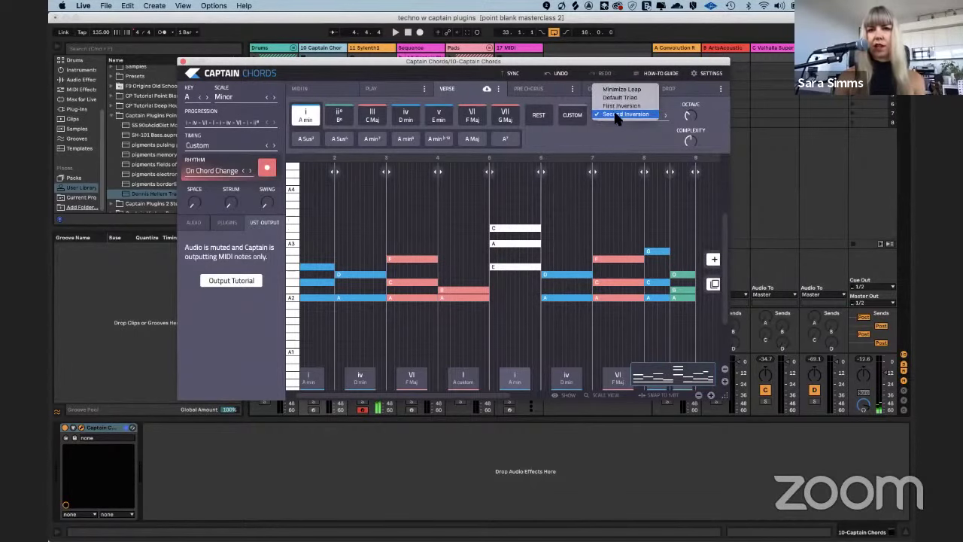
{"action": "left_click", "coordinate": [617, 98]}
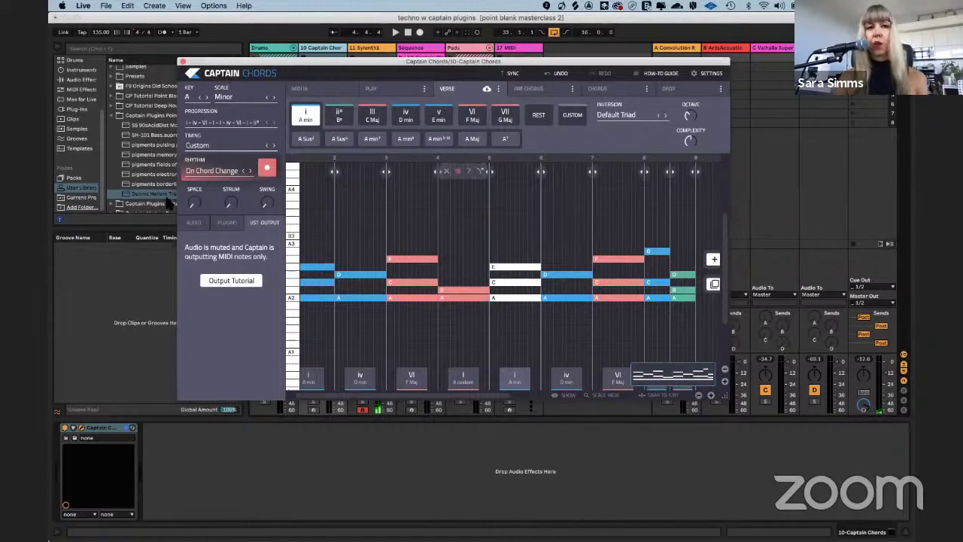
Apply the Simple rhythm preset Aerodynamic to the Verse progression and play it back
{"action": "left_click", "coordinate": [207, 171]}
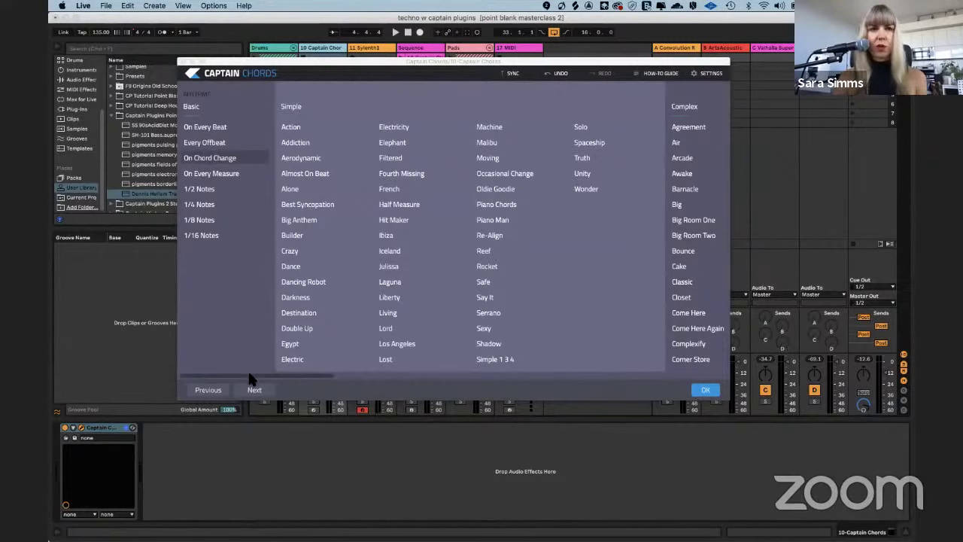
{"action": "left_click_drag", "start_coordinate": [252, 379], "coordinate": [110, 342]}
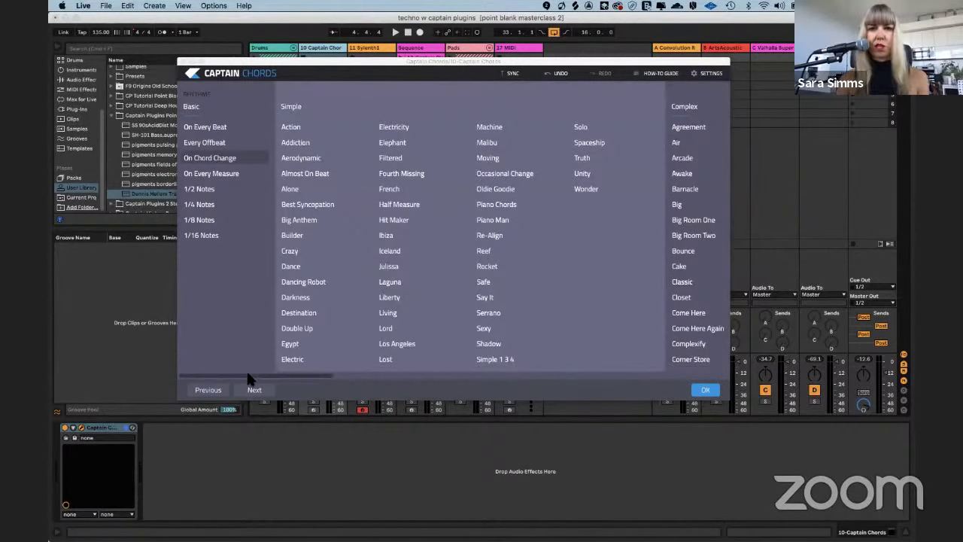
{"action": "left_click_drag", "start_coordinate": [243, 376], "coordinate": [217, 352]}
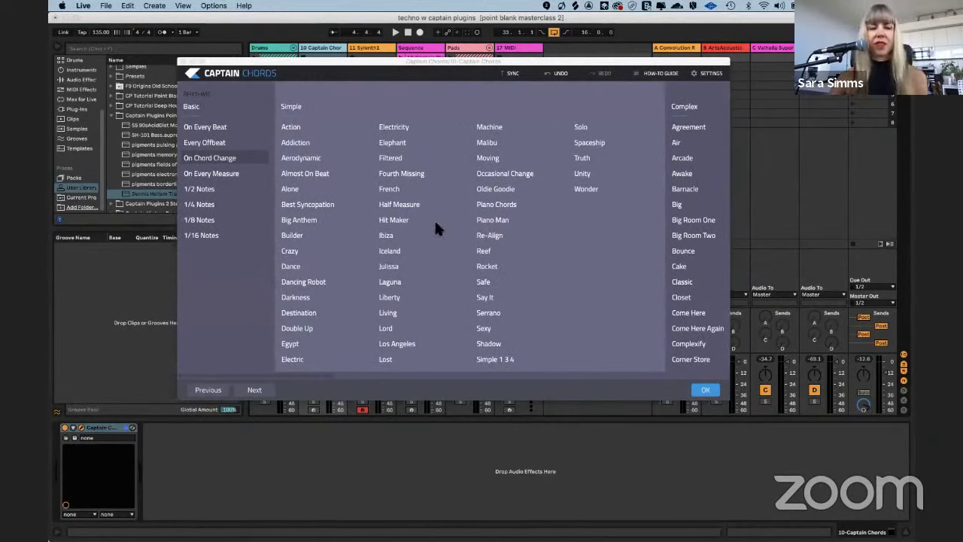
{"action": "left_click", "coordinate": [309, 159]}
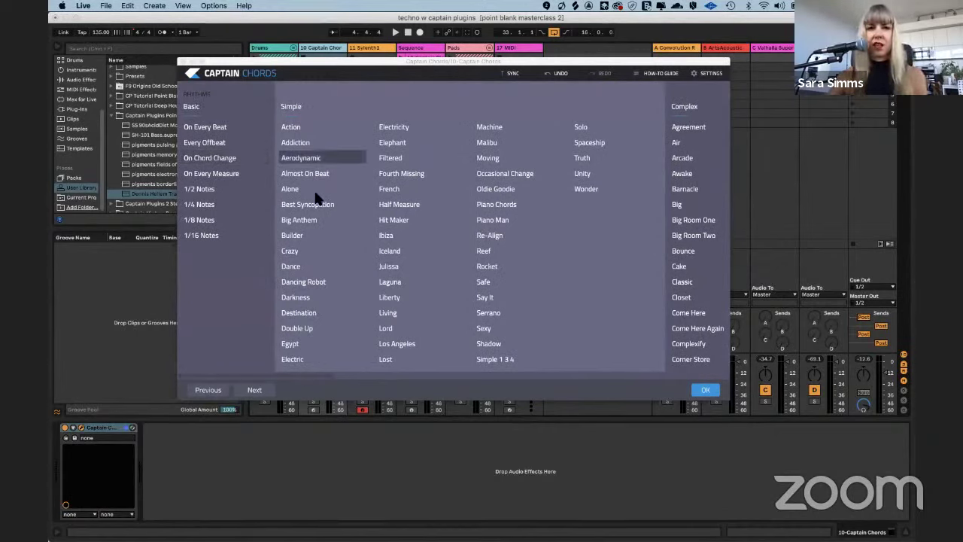
{"action": "left_click", "coordinate": [704, 389]}
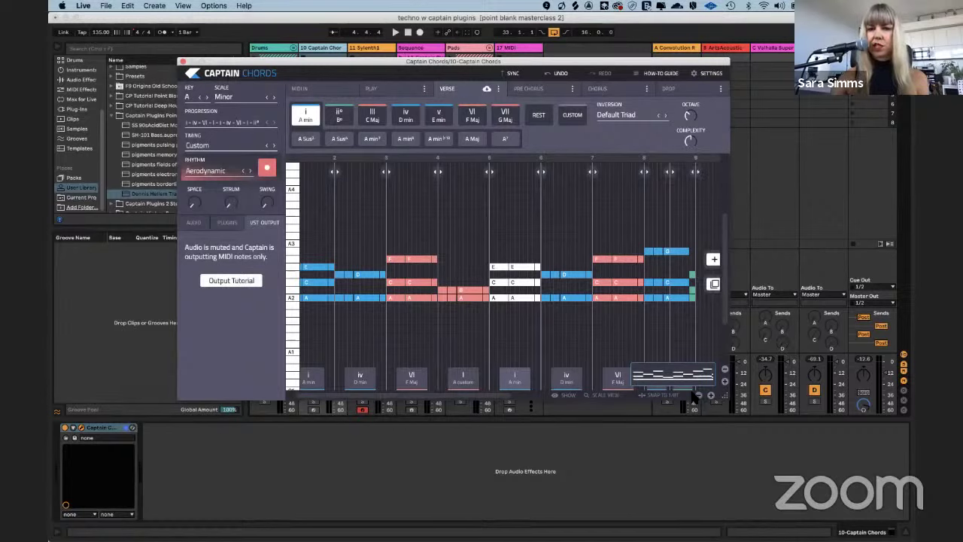
{"action": "key", "text": "space"}
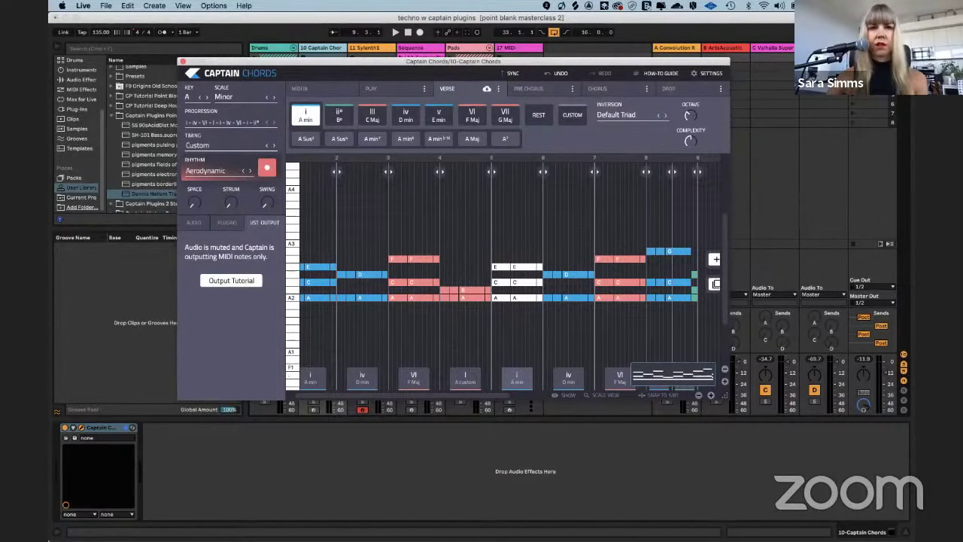
Export the Verse progression as a clip in the first slot of the Captain Chords track, close the plugin window and launch the clip
{"action": "left_click_drag", "start_coordinate": [328, 64], "coordinate": [327, 101]}
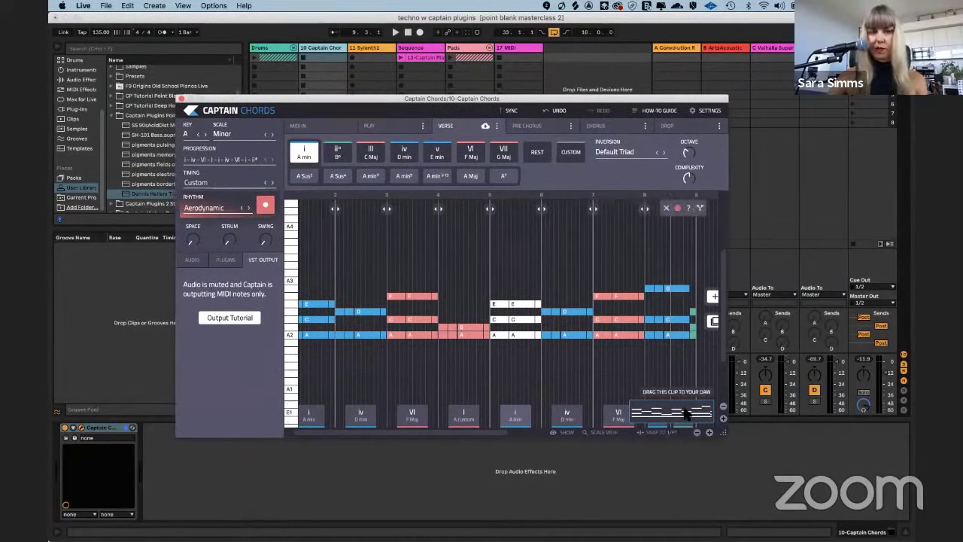
{"action": "left_click_drag", "start_coordinate": [684, 412], "coordinate": [322, 59]}
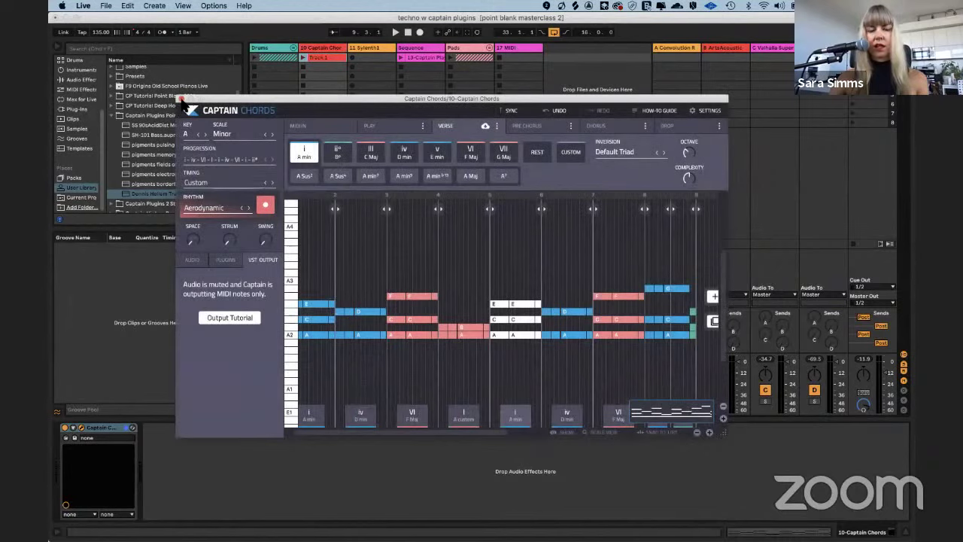
{"action": "left_click", "coordinate": [181, 98]}
{"action": "left_click", "coordinate": [302, 59]}
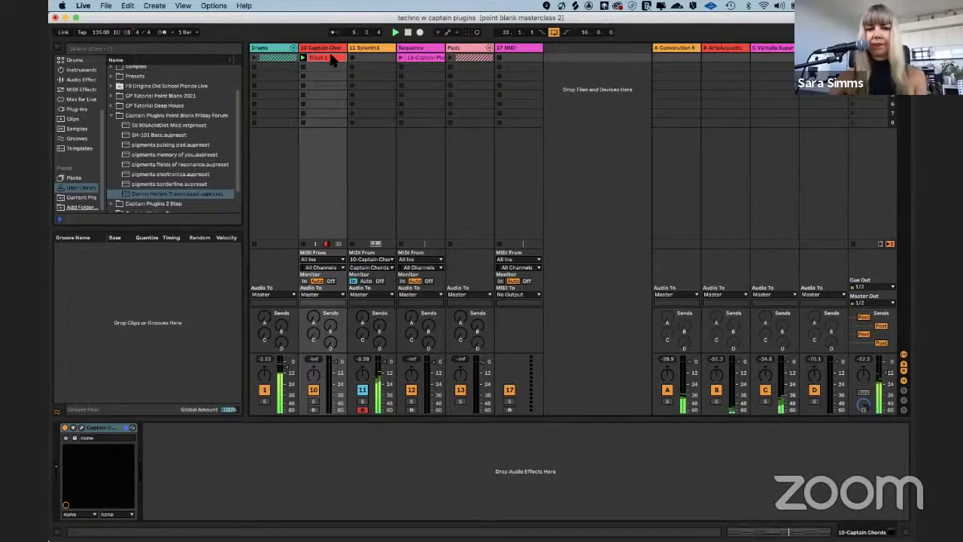
Mute the Sylenth1 track and insert two new MIDI tracks after it
{"action": "left_click", "coordinate": [363, 390]}
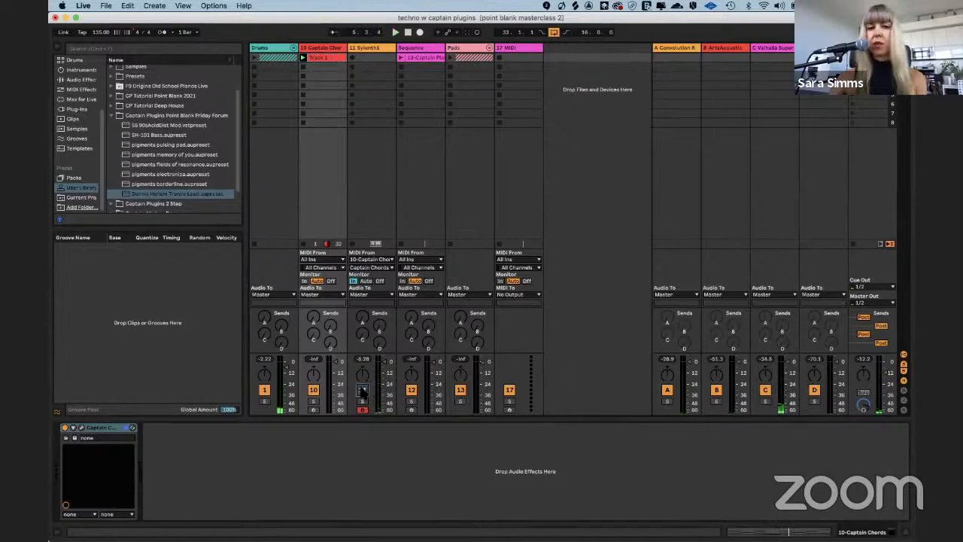
{"action": "left_click", "coordinate": [363, 48]}
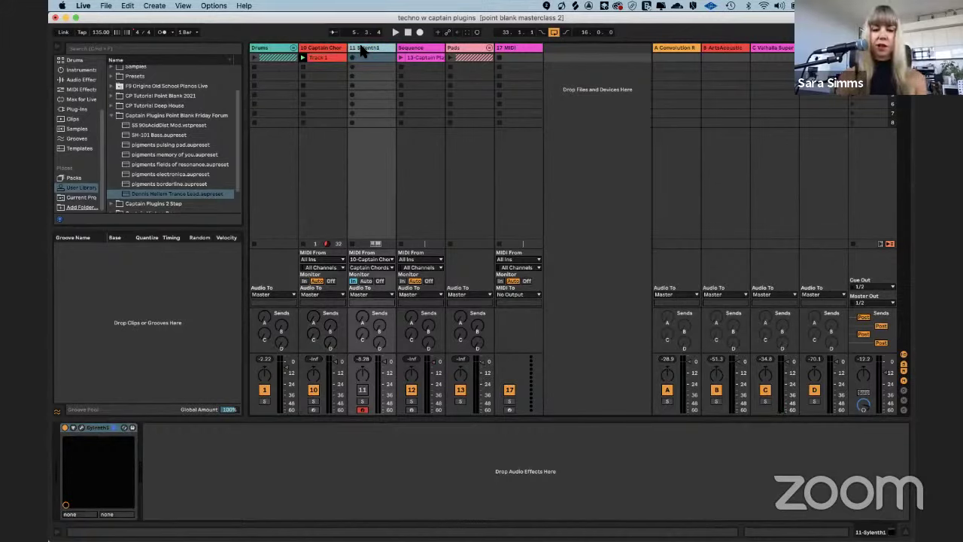
{"action": "key", "text": "super+shift+t"}
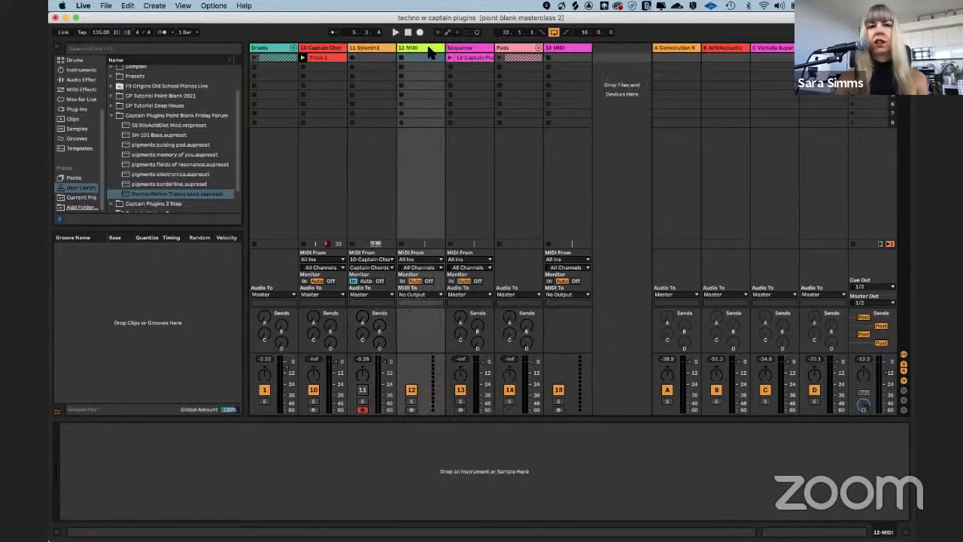
{"action": "key", "text": "super+shift+t"}
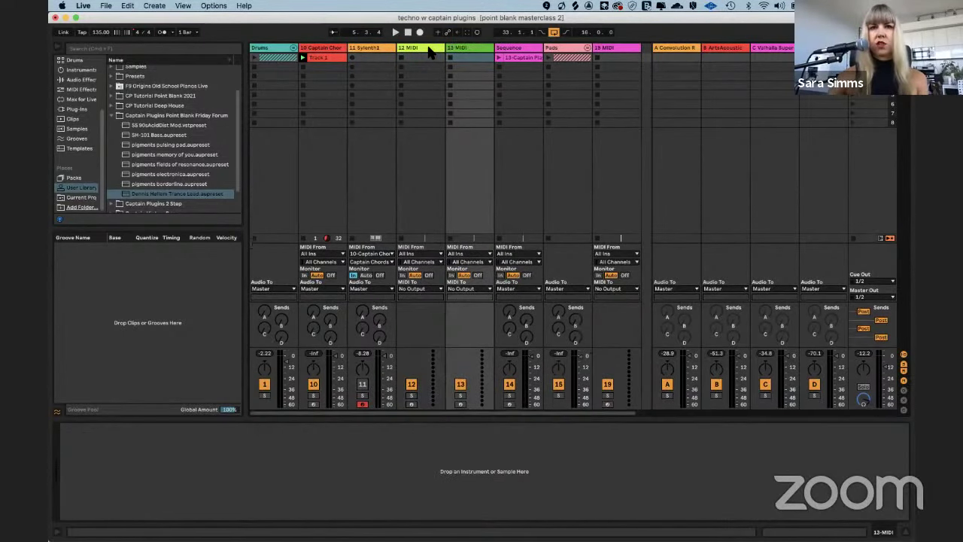
Search the plug-ins for Captain Melody and load its VST version onto the new MIDI track 12
{"action": "left_click", "coordinate": [73, 110]}
{"action": "left_click", "coordinate": [101, 48]}
{"action": "type", "text": "ca"}
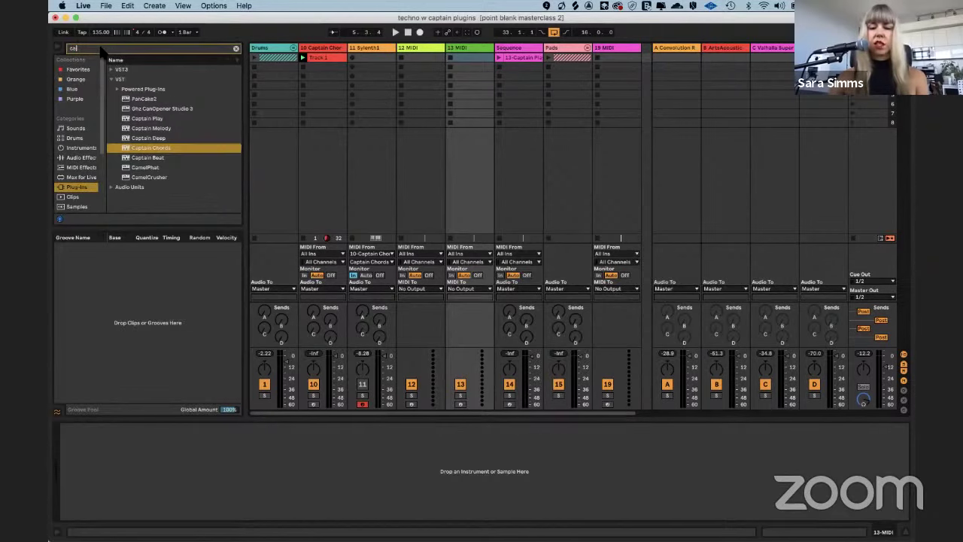
{"action": "type", "text": "ptain melody"}
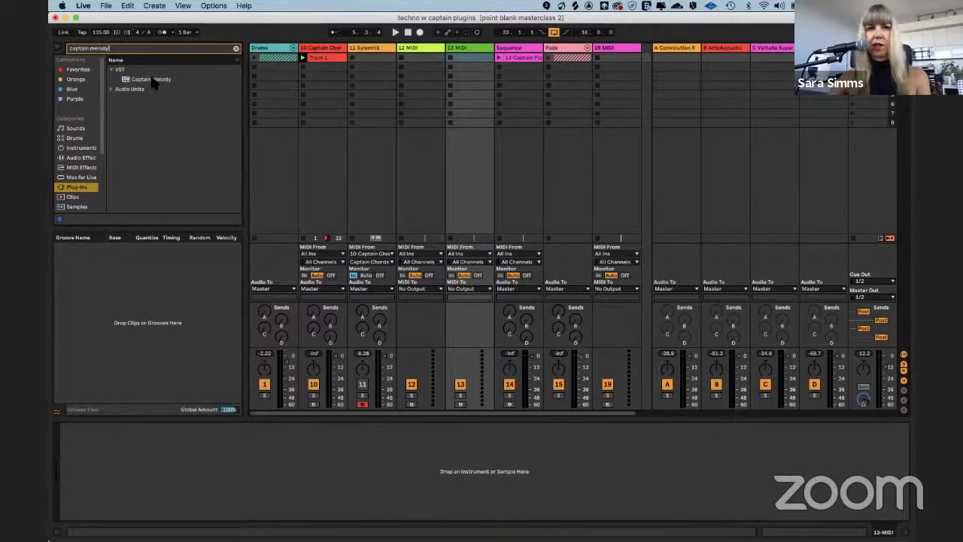
{"action": "left_click_drag", "start_coordinate": [152, 83], "coordinate": [415, 49]}
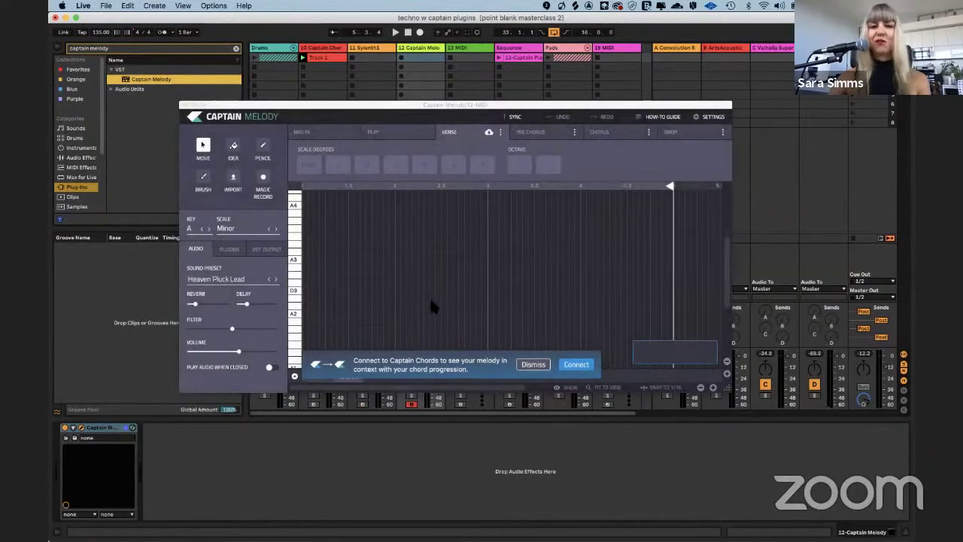
Connect Captain Melody to Captain Chords so the melody grid follows the Verse chord progression
{"action": "scroll", "coordinate": [431, 299], "scroll_direction": "down", "scroll_amount": 1}
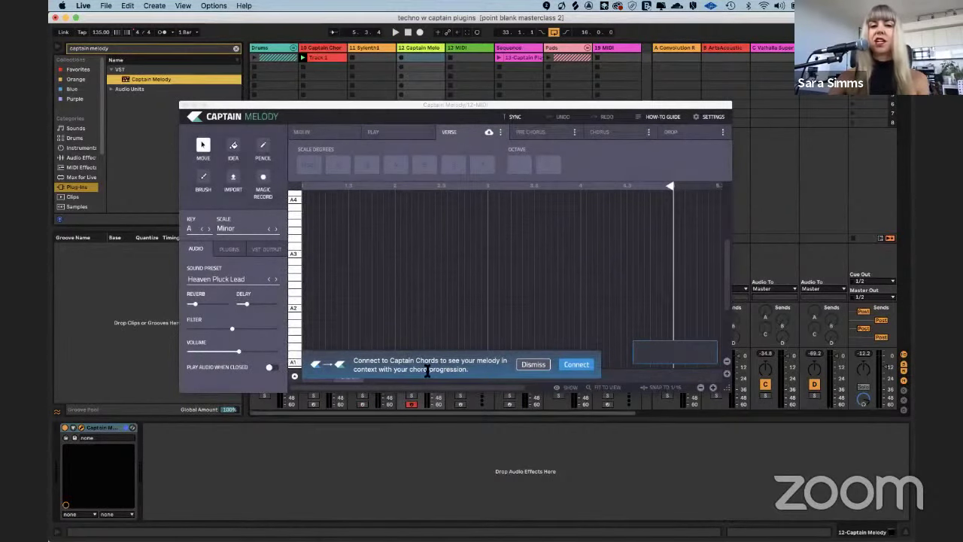
{"action": "left_click", "coordinate": [580, 366]}
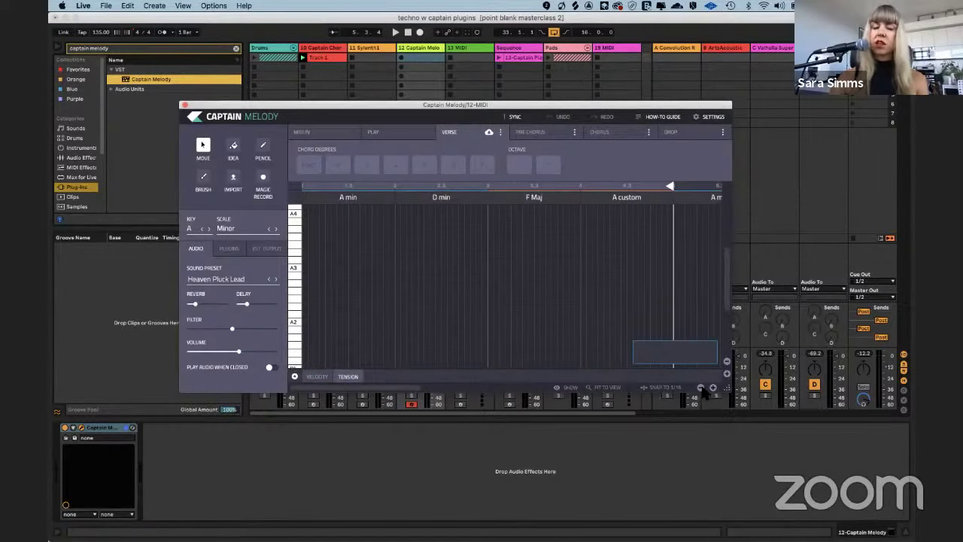
{"action": "left_click", "coordinate": [701, 389]}
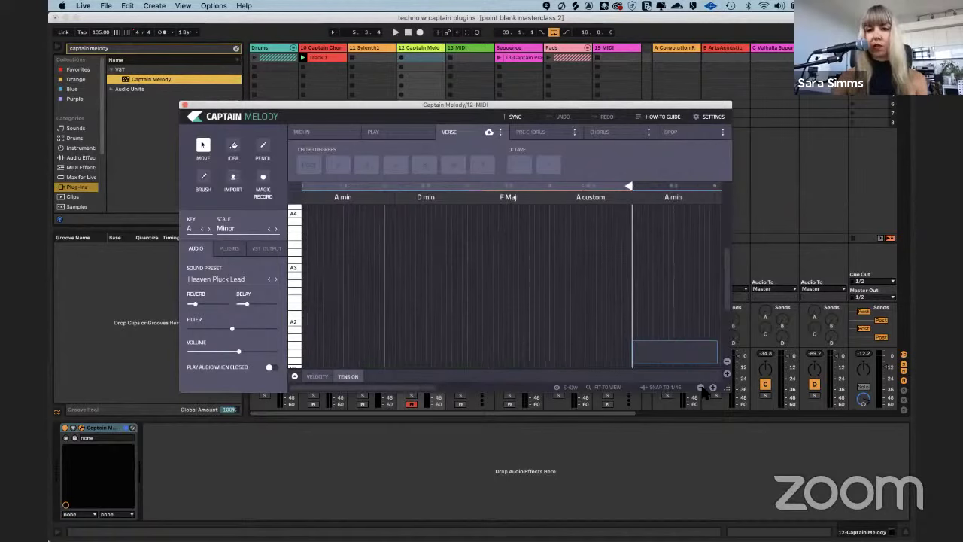
{"action": "left_click", "coordinate": [701, 388]}
{"action": "left_click", "coordinate": [701, 388]}
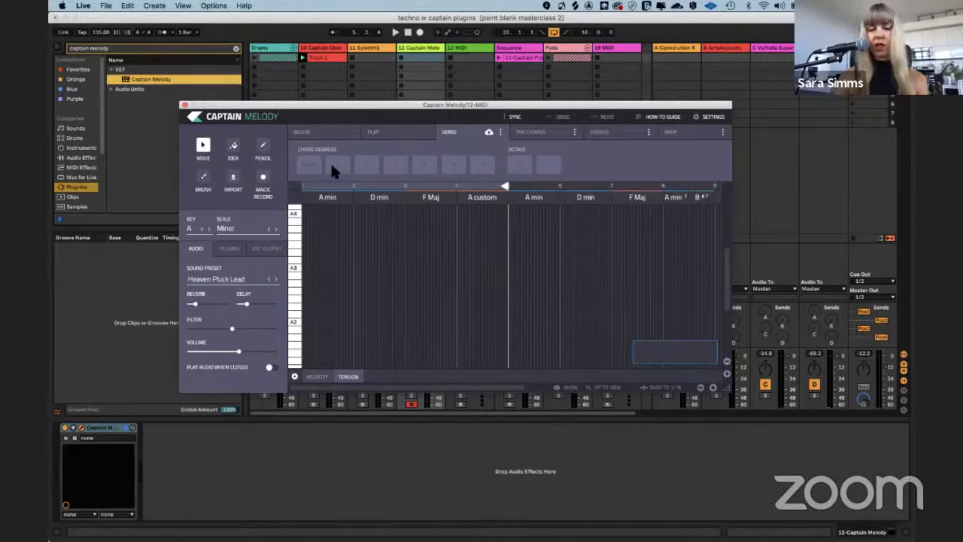
Change Captain Melody's sound preset to the 303 bass instrument
{"action": "left_click", "coordinate": [218, 280]}
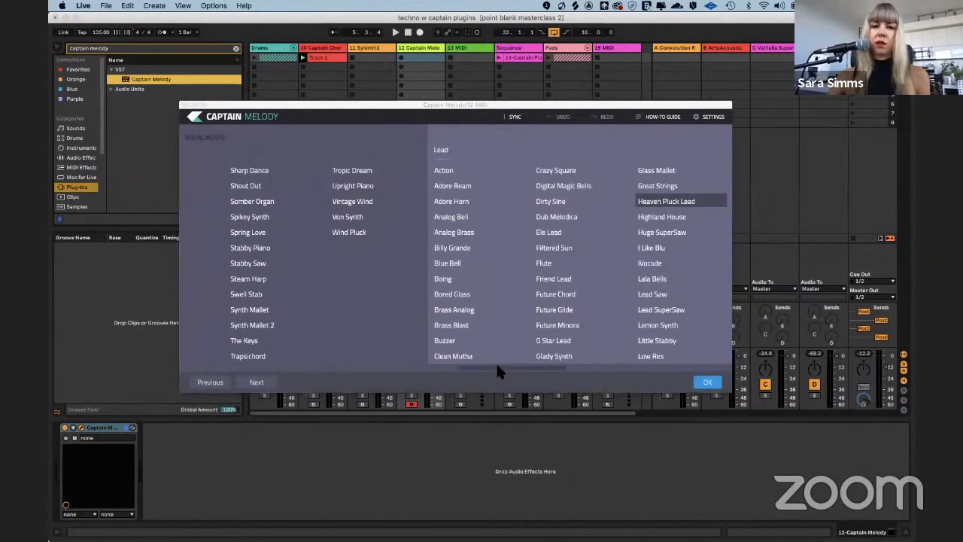
{"action": "scroll", "coordinate": [496, 359], "scroll_direction": "left", "scroll_amount": 10}
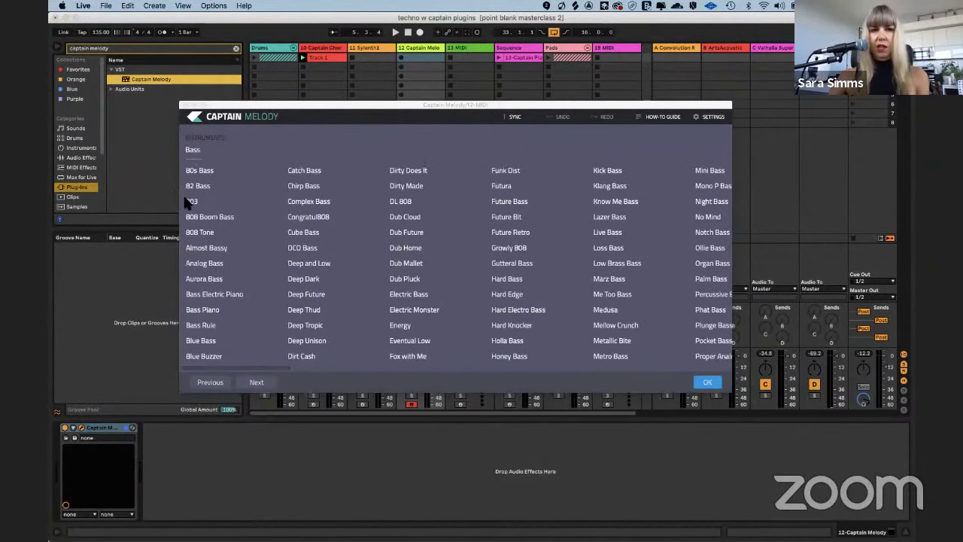
{"action": "left_click", "coordinate": [193, 203]}
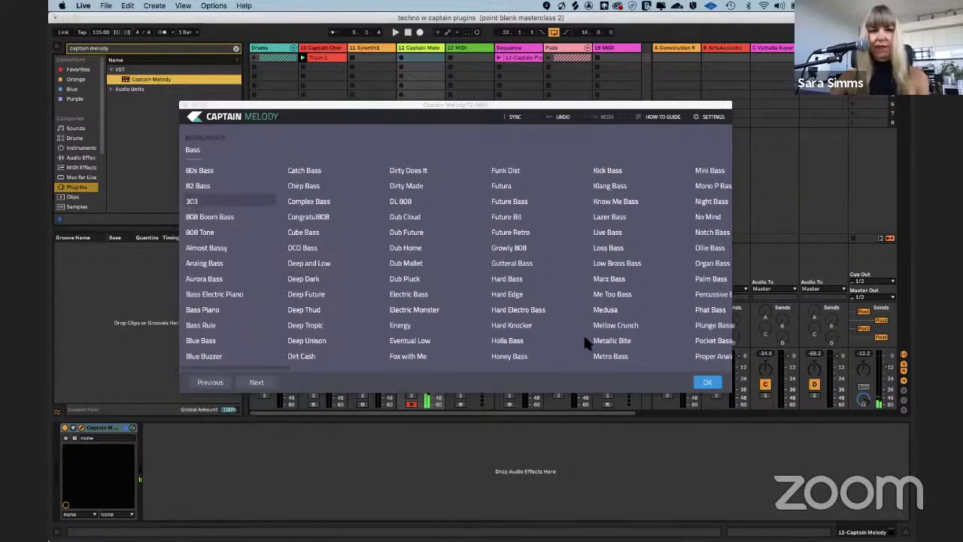
{"action": "left_click", "coordinate": [707, 382]}
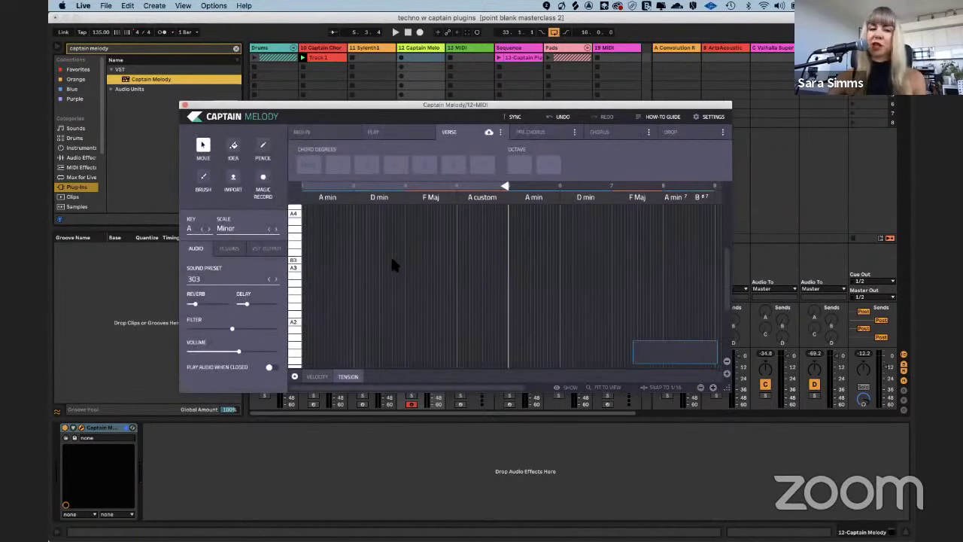
Fill the first bar with A1 sixteenth notes on the last three sixteenths of each beat, duplicating the first two beats' notes
{"action": "scroll", "coordinate": [343, 293], "scroll_direction": "down", "scroll_amount": 5}
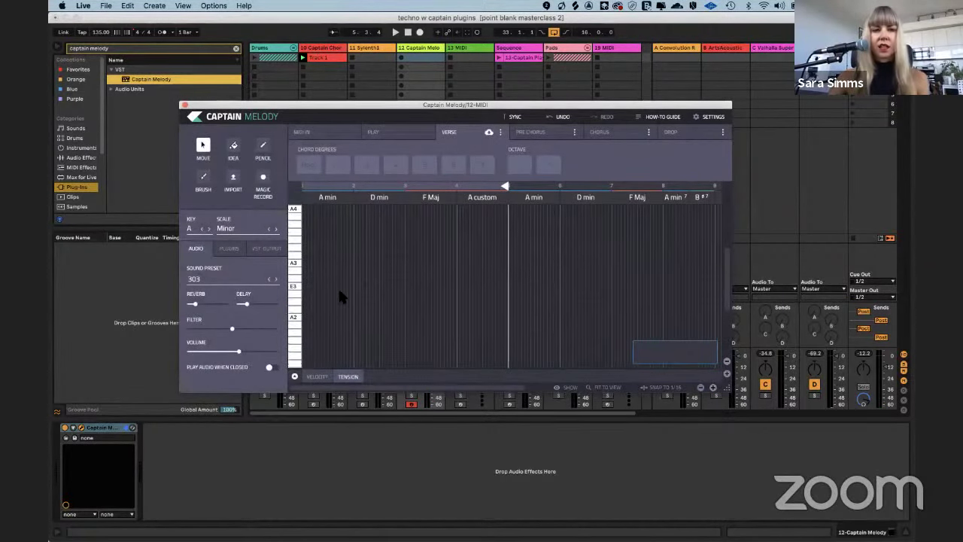
{"action": "scroll", "coordinate": [337, 295], "scroll_direction": "down", "scroll_amount": 3}
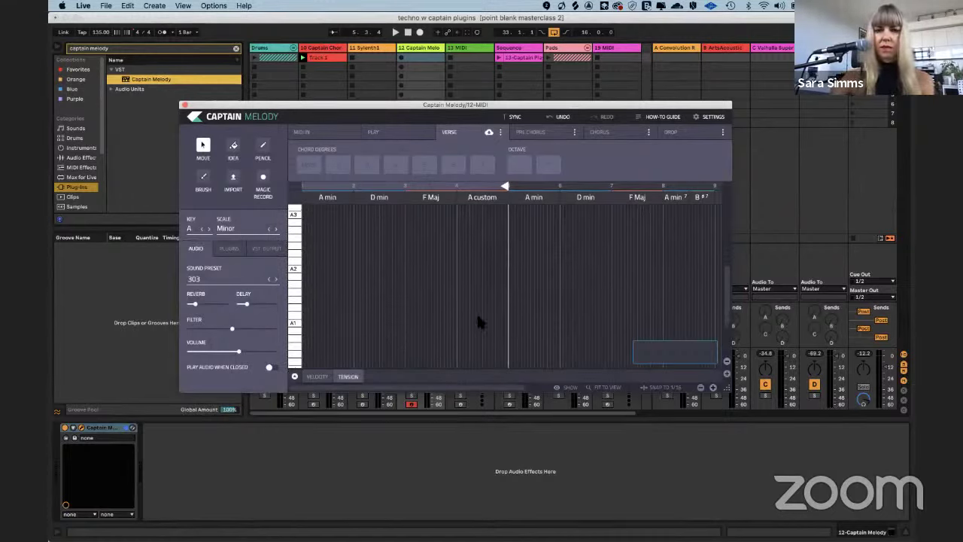
{"action": "scroll", "coordinate": [476, 312], "scroll_direction": "up", "scroll_amount": 2}
{"action": "scroll", "coordinate": [476, 312], "scroll_direction": "right", "scroll_amount": 2}
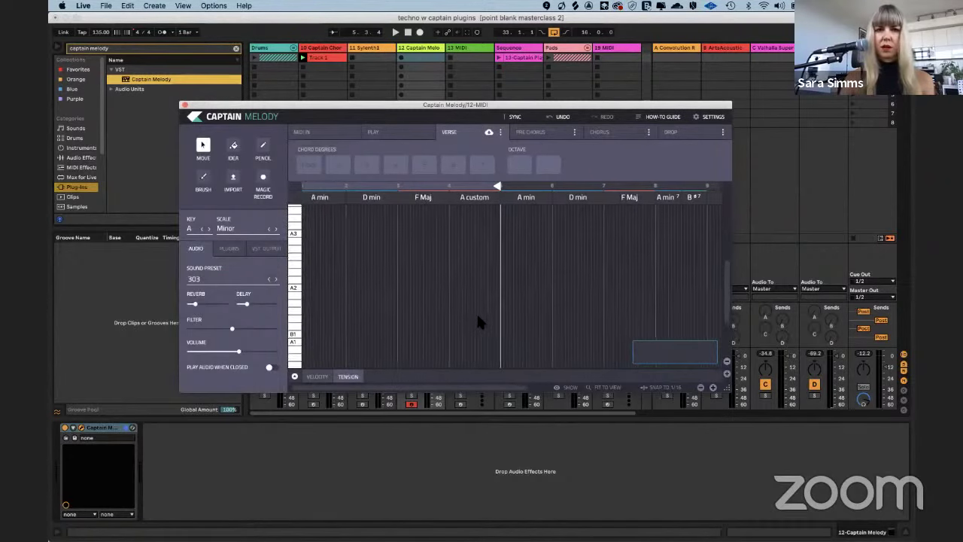
{"action": "scroll", "coordinate": [476, 311], "scroll_direction": "up", "scroll_amount": 2}
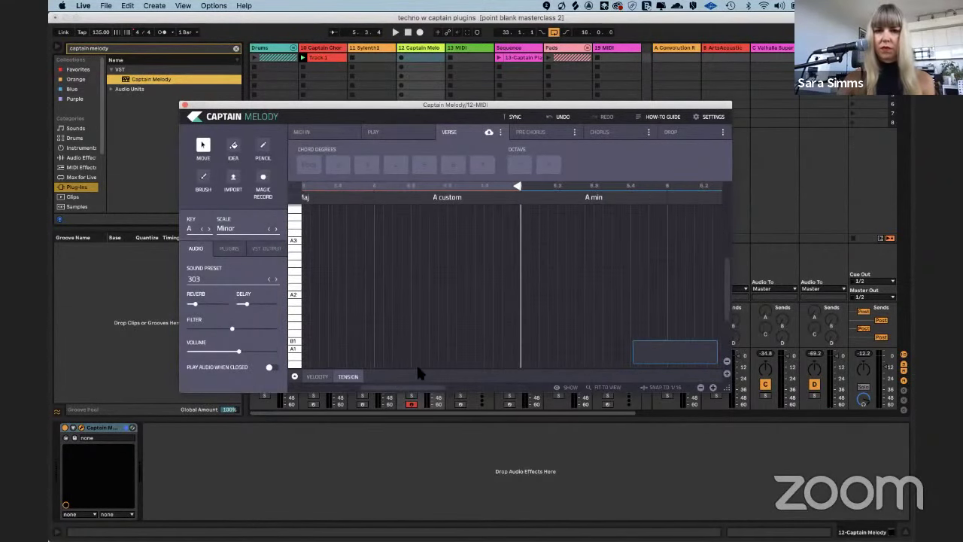
{"action": "scroll", "coordinate": [446, 331], "scroll_direction": "right", "scroll_amount": 5}
{"action": "scroll", "coordinate": [446, 331], "scroll_direction": "down", "scroll_amount": 2}
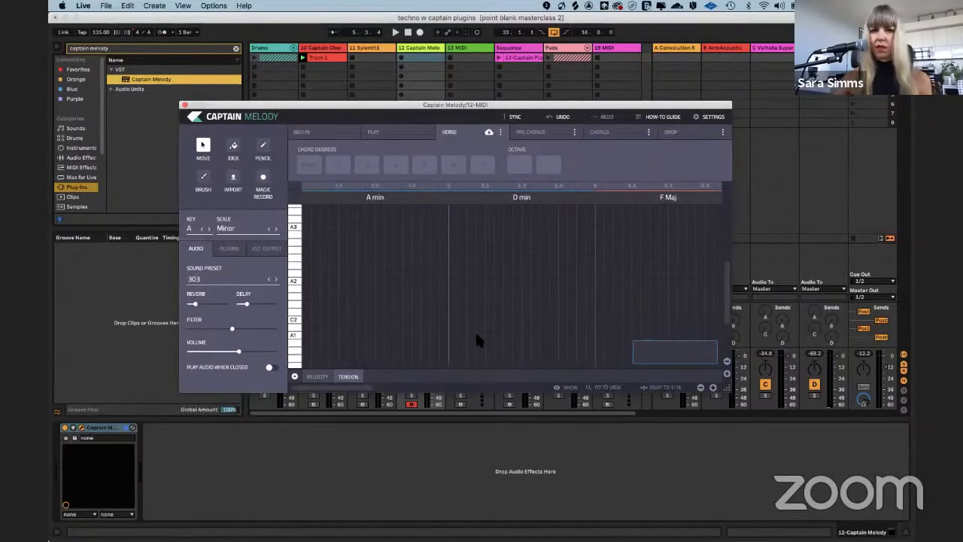
{"action": "double_click", "coordinate": [315, 335]}
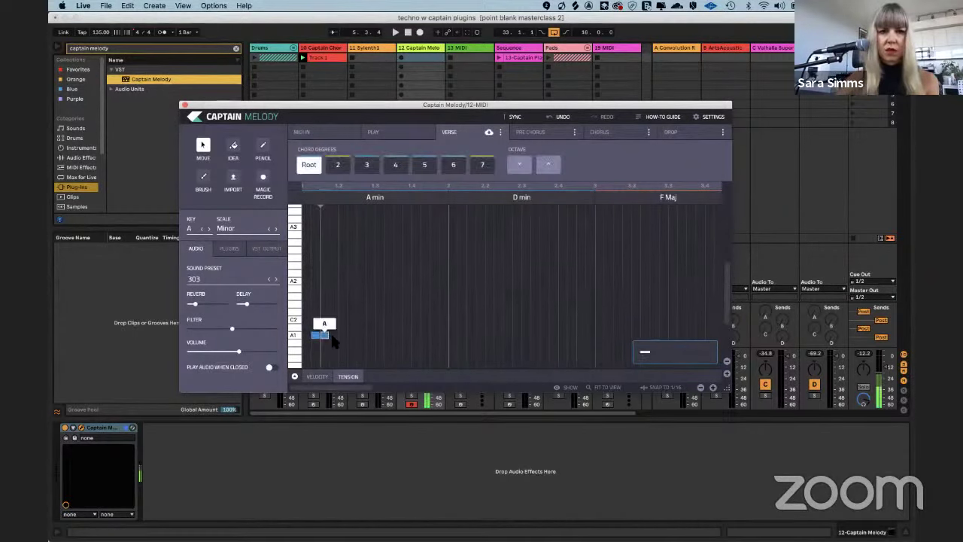
{"action": "double_click", "coordinate": [332, 333]}
{"action": "double_click", "coordinate": [351, 332]}
{"action": "left_click", "coordinate": [360, 331]}
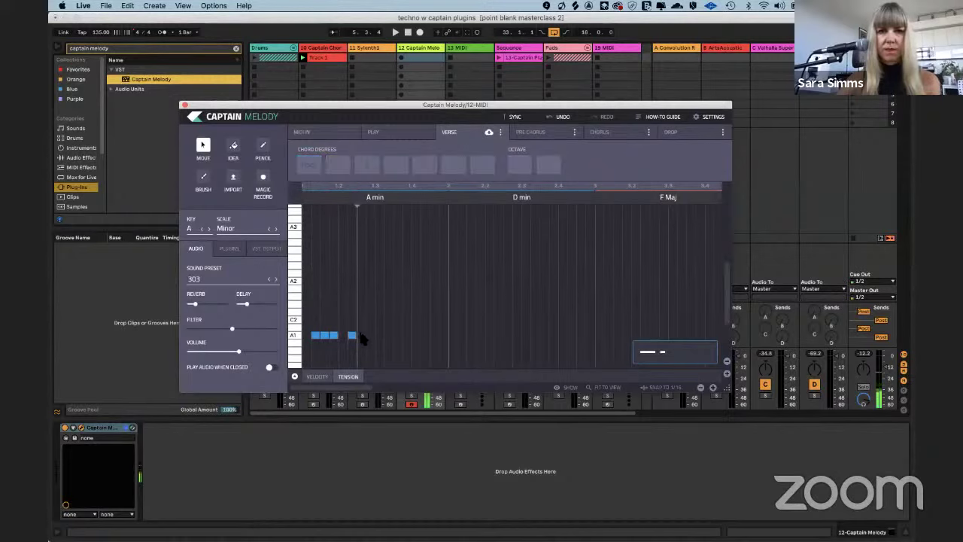
{"action": "double_click", "coordinate": [360, 333]}
{"action": "double_click", "coordinate": [370, 333]}
{"action": "left_click_drag", "start_coordinate": [378, 343], "coordinate": [310, 331]}
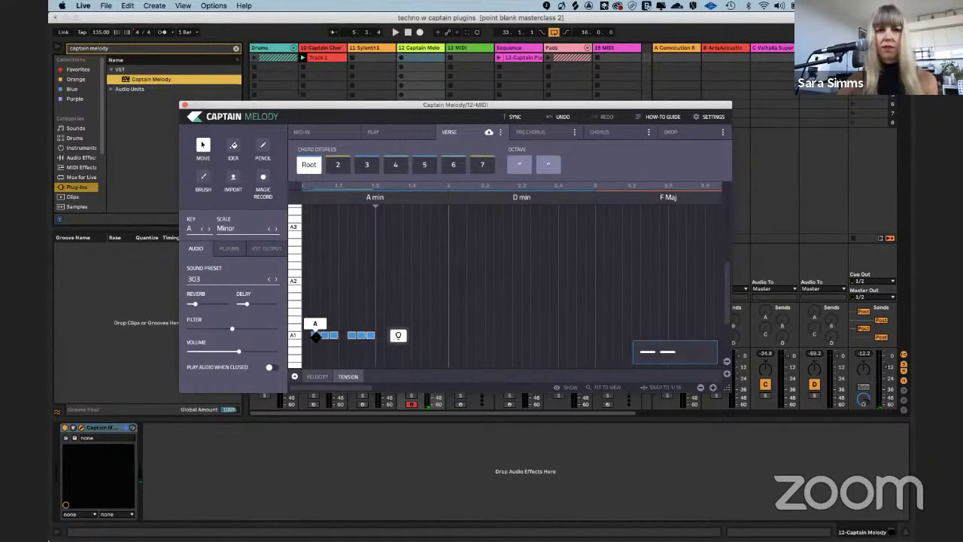
{"action": "left_click", "coordinate": [392, 336]}
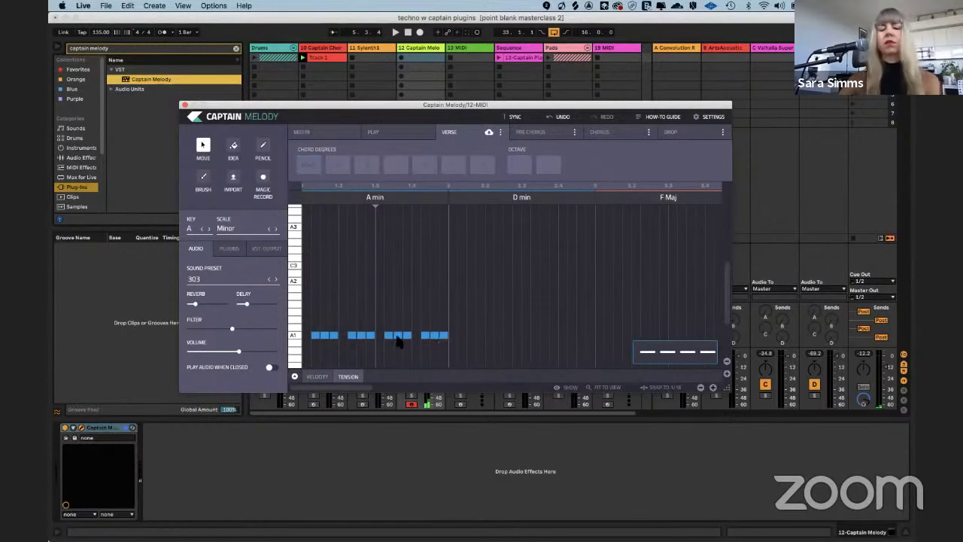
Duplicate the first bar's A1 note pattern through bars 2 to 4 of the Verse and play it back
{"action": "left_click_drag", "start_coordinate": [456, 352], "coordinate": [302, 326]}
{"action": "left_click", "coordinate": [701, 387]}
{"action": "left_click", "coordinate": [701, 387]}
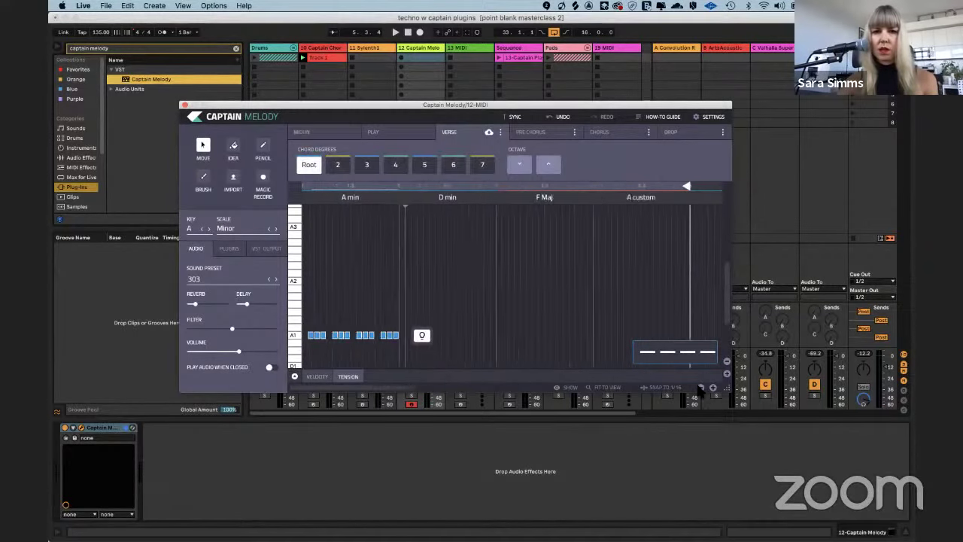
{"action": "left_click", "coordinate": [700, 387]}
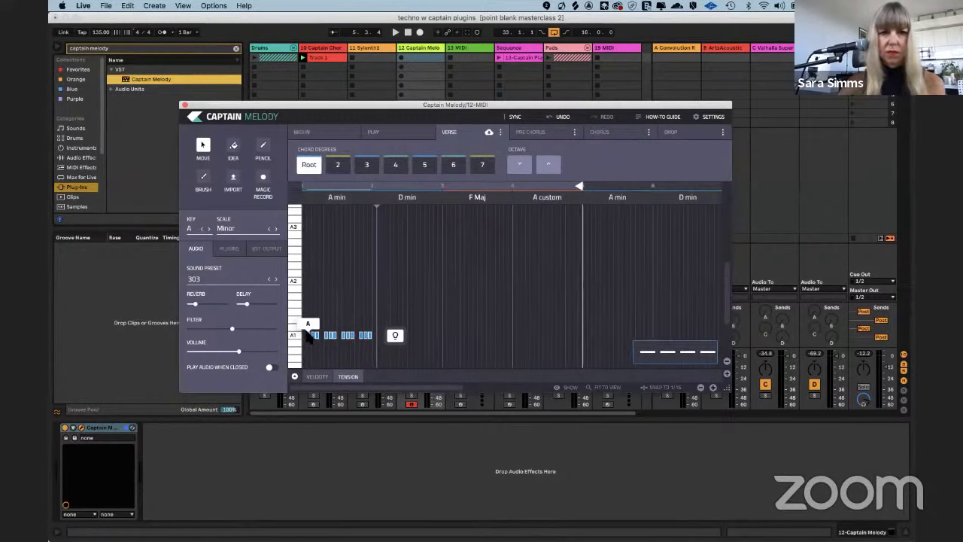
{"action": "left_click", "coordinate": [712, 388]}
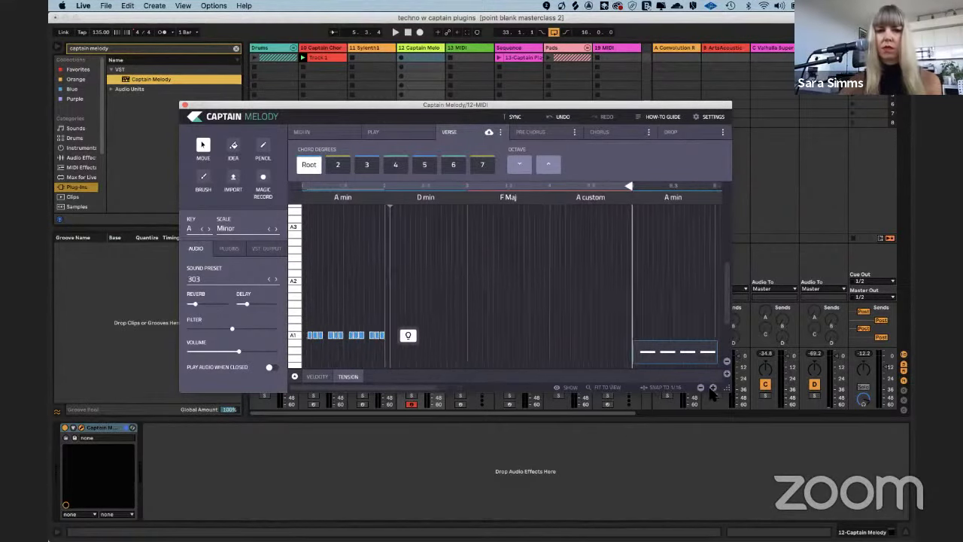
{"action": "left_click", "coordinate": [712, 388]}
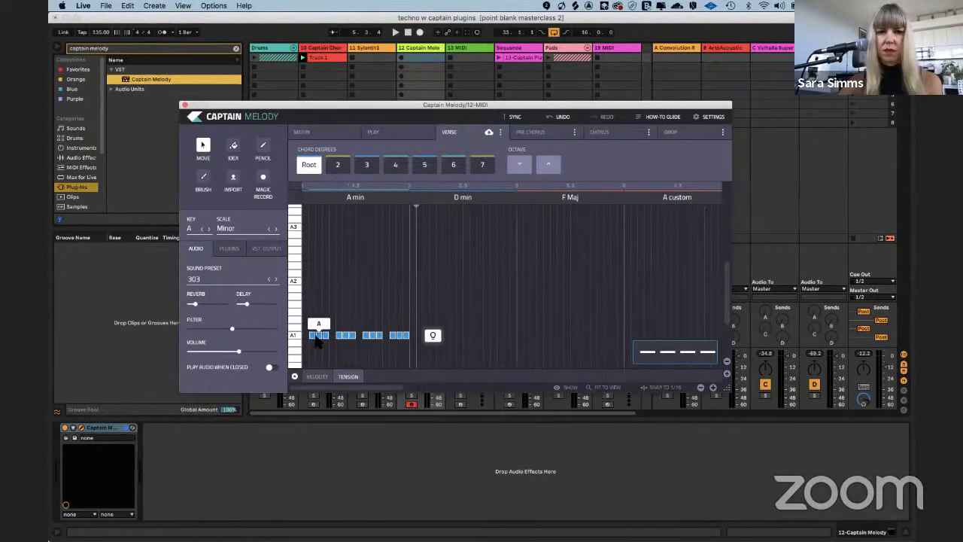
{"action": "left_click_drag", "start_coordinate": [313, 336], "coordinate": [423, 337]}
{"action": "mouse_move", "coordinate": [524, 350]}
{"action": "left_mouse_down"}
{"action": "mouse_move", "coordinate": [316, 321]}
{"action": "mouse_move", "coordinate": [306, 337]}
{"action": "mouse_move", "coordinate": [537, 336]}
{"action": "mouse_move", "coordinate": [526, 336]}
{"action": "left_mouse_up"}
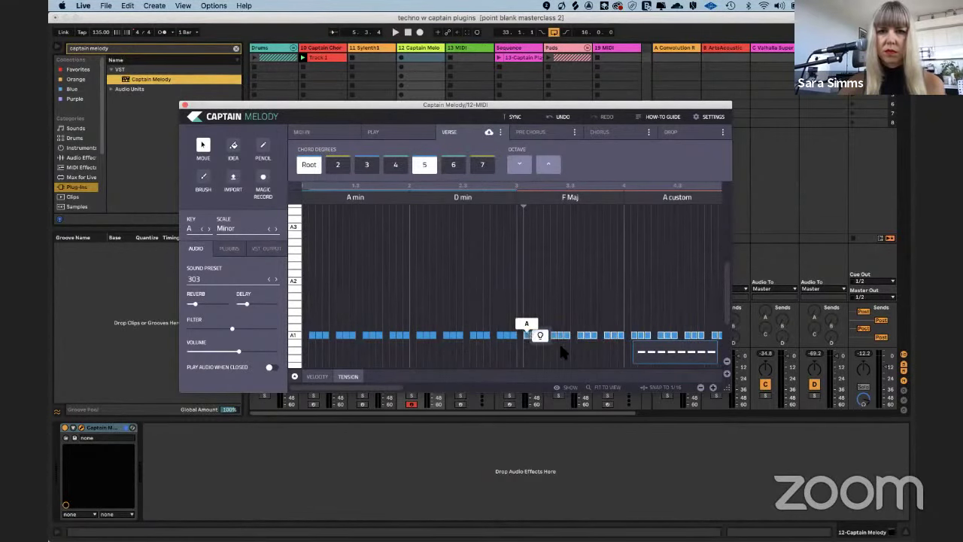
{"action": "left_click", "coordinate": [559, 341]}
{"action": "left_click", "coordinate": [701, 387]}
{"action": "left_click", "coordinate": [700, 387]}
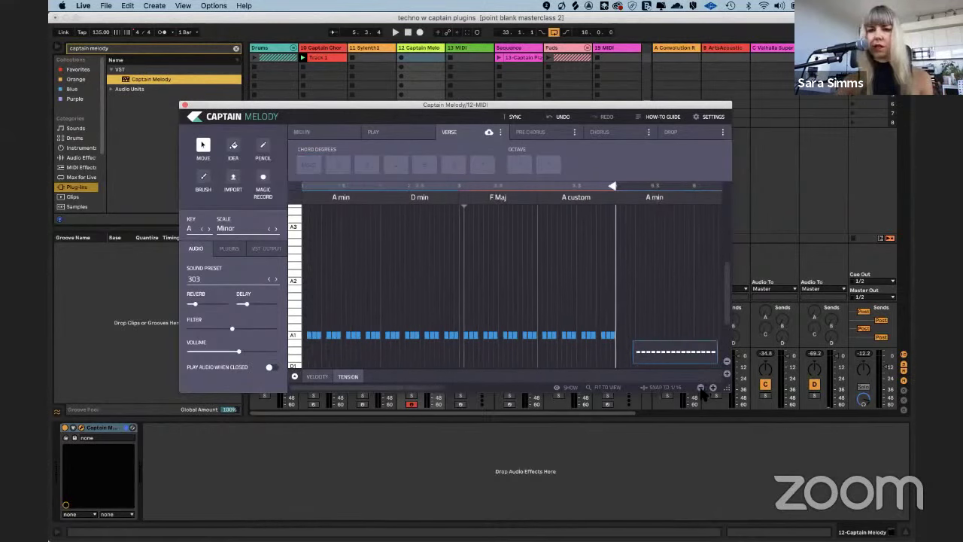
{"action": "key", "text": "space"}
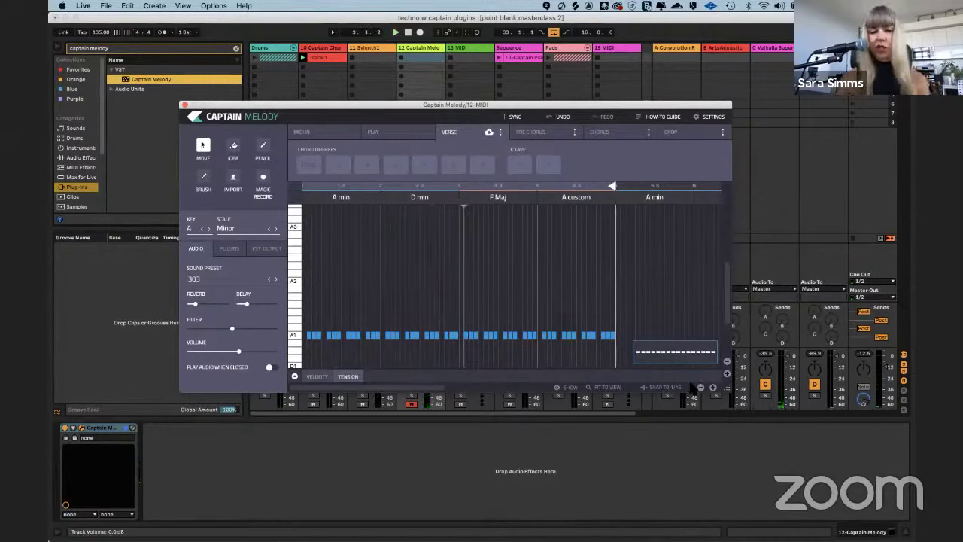
Switch Captain Melody to VST output, consult its Ableton Live routing tutorial and close the plugin window
{"action": "left_click", "coordinate": [263, 248]}
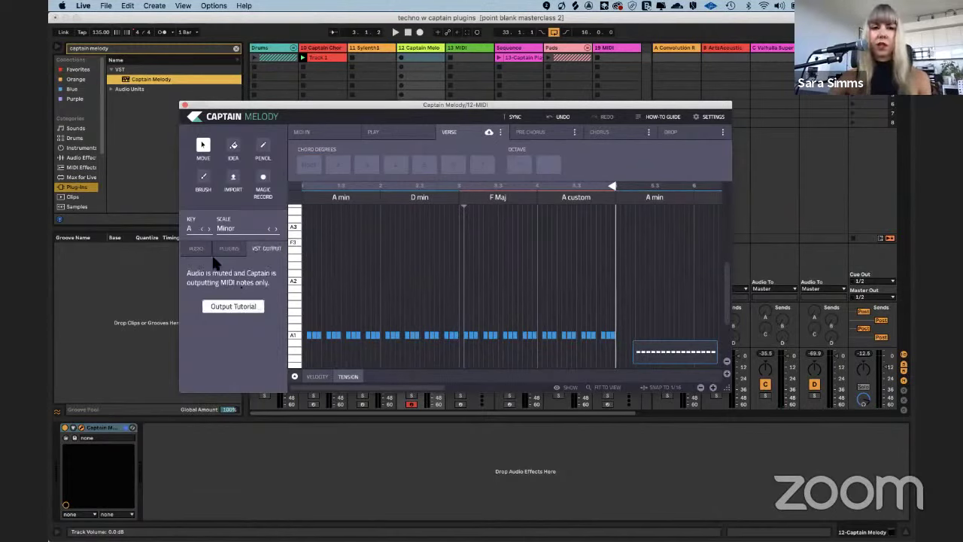
{"action": "left_click", "coordinate": [234, 306]}
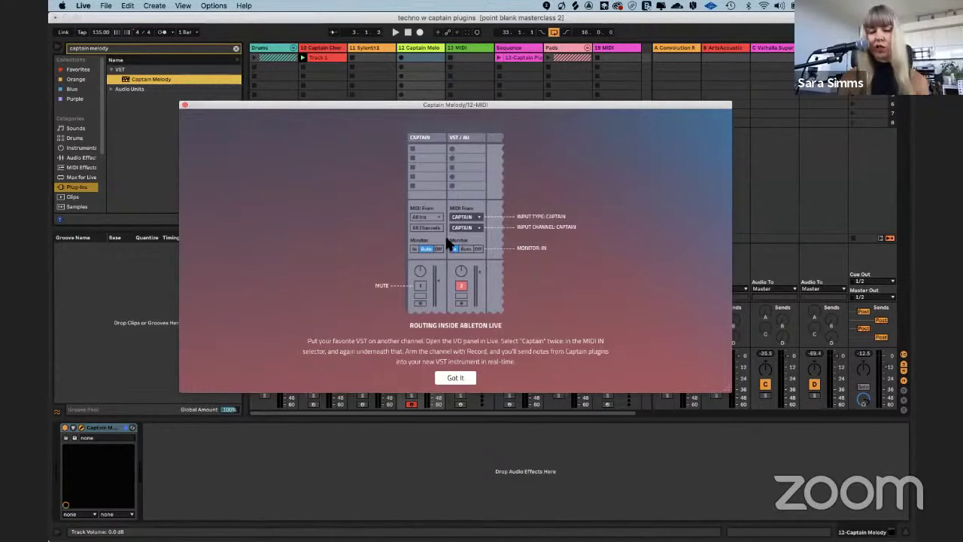
{"action": "left_click", "coordinate": [461, 378]}
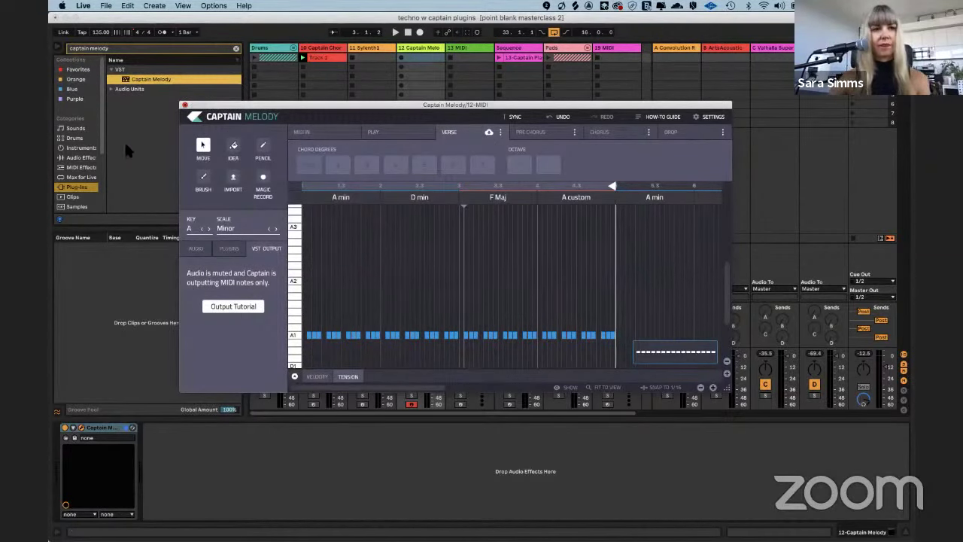
{"action": "left_click", "coordinate": [185, 104]}
Load SH-101 Bass.aupreset from the User Library's Captain Plugins Point Blank Friday Forum folder onto MIDI track 13 and close its window
{"action": "scroll", "coordinate": [62, 177], "scroll_direction": "down", "scroll_amount": 3}
{"action": "left_click", "coordinate": [89, 186]}
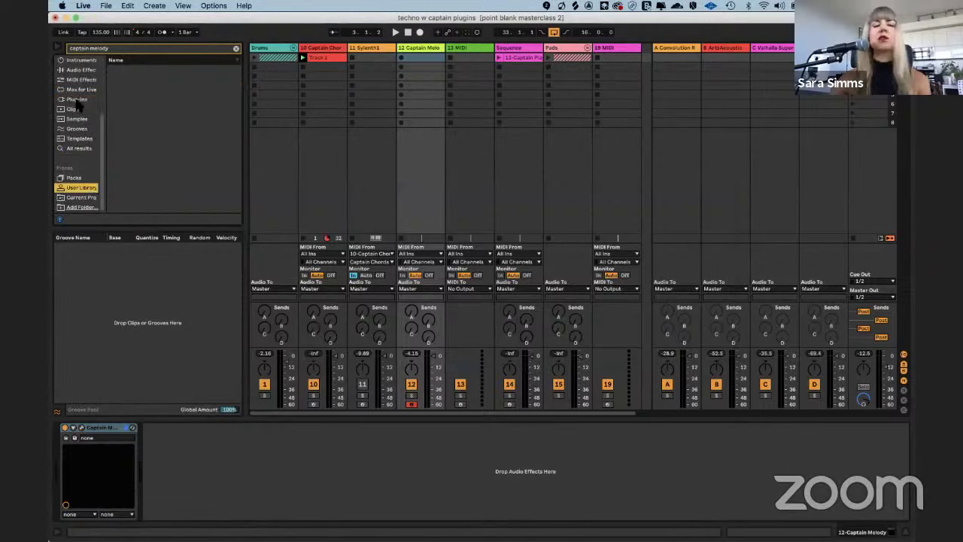
{"action": "left_click", "coordinate": [236, 48]}
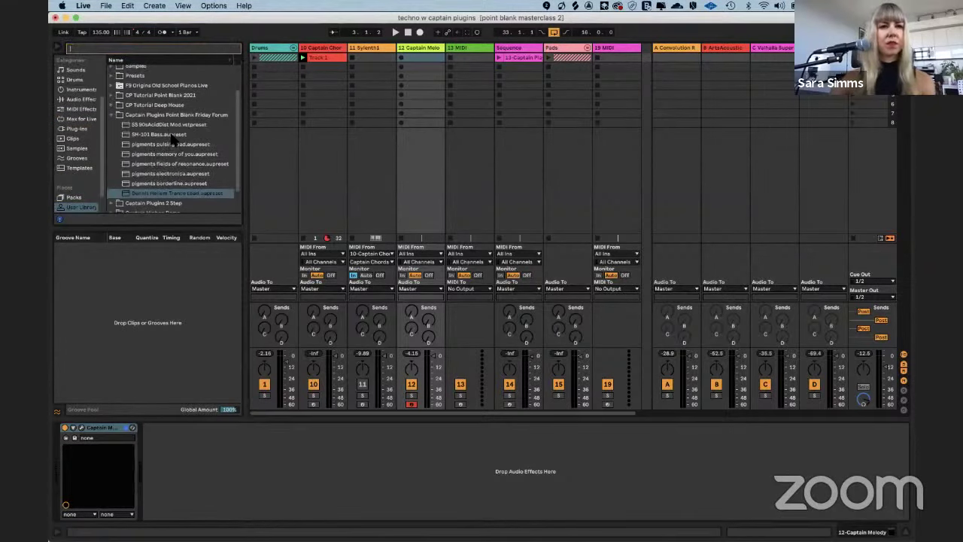
{"action": "scroll", "coordinate": [173, 147], "scroll_direction": "down", "scroll_amount": 1}
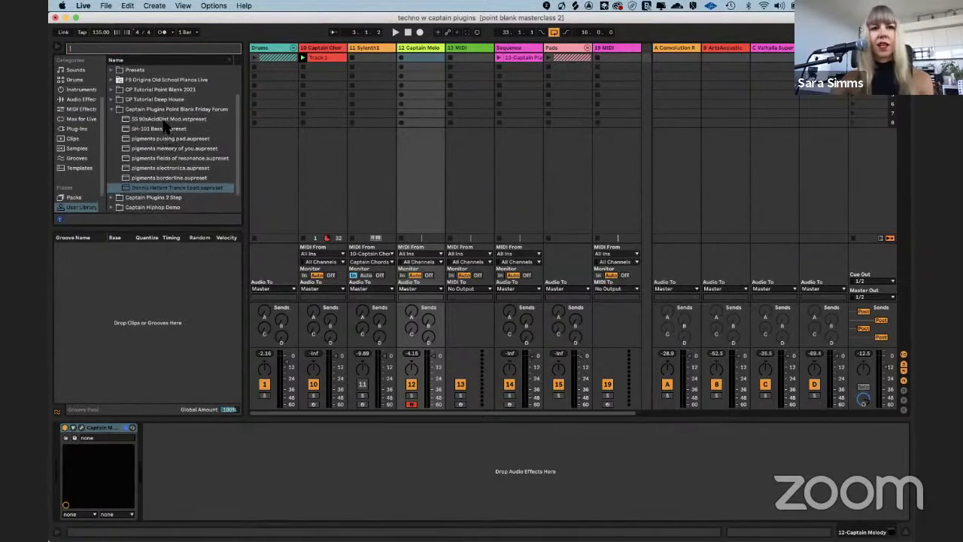
{"action": "left_click", "coordinate": [158, 129]}
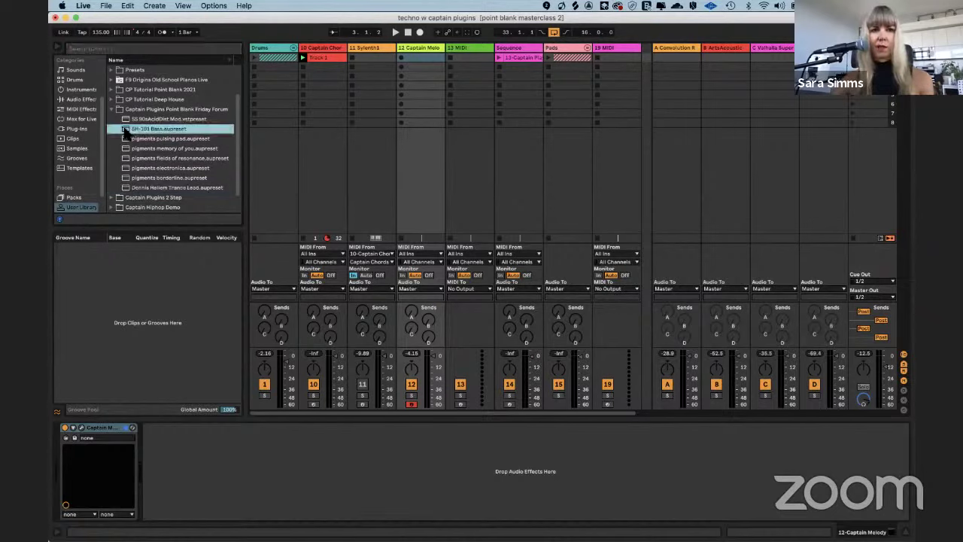
{"action": "left_click_drag", "start_coordinate": [126, 129], "coordinate": [457, 56]}
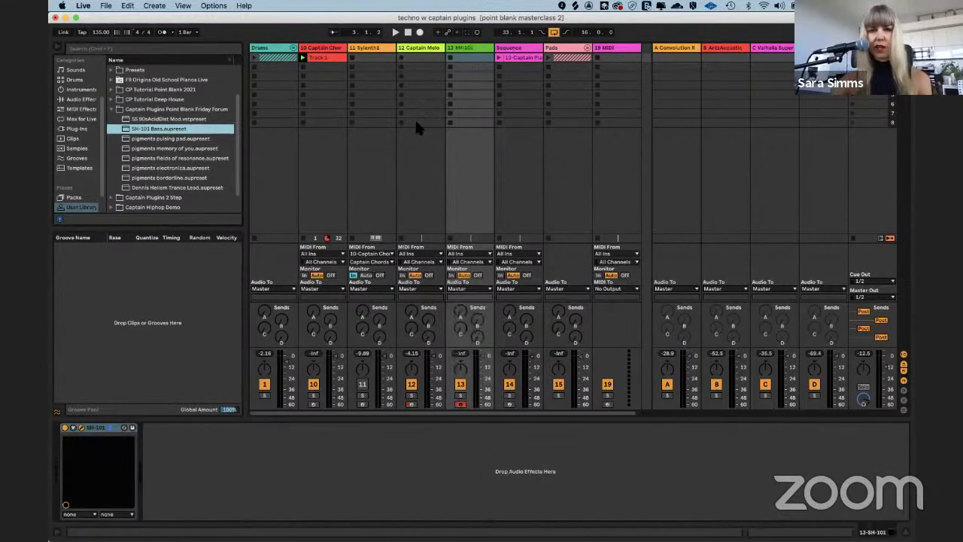
{"action": "left_click_drag", "start_coordinate": [398, 109], "coordinate": [405, 102]}
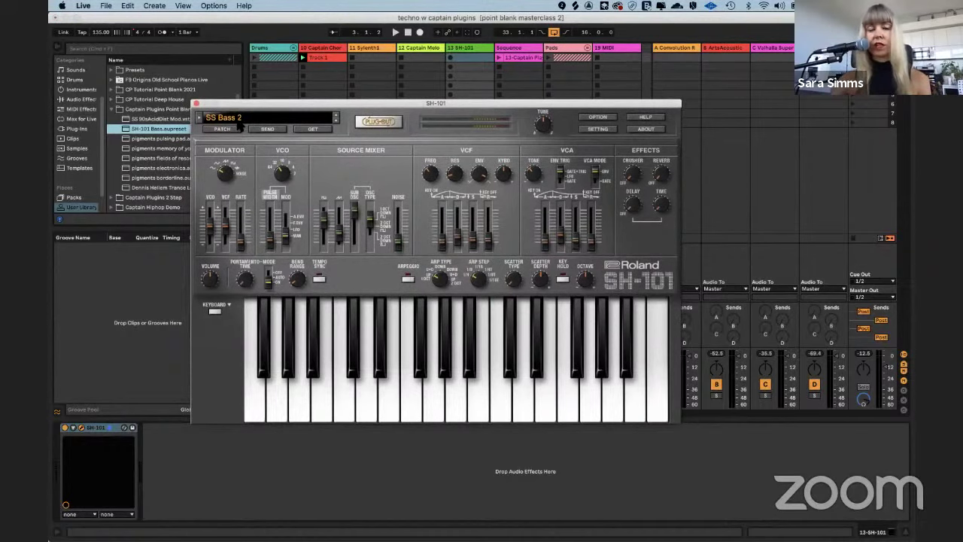
{"action": "left_click", "coordinate": [196, 103]}
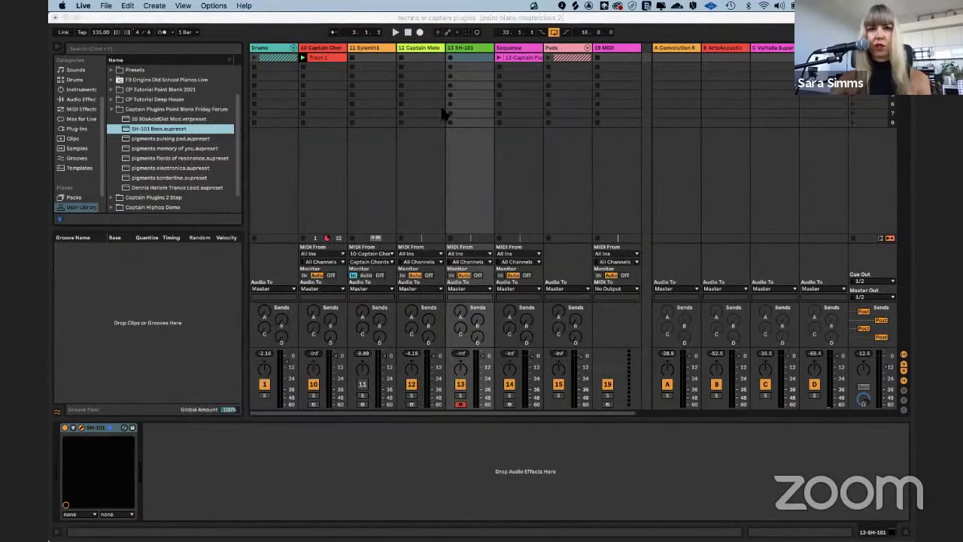
{"action": "left_click", "coordinate": [471, 257]}
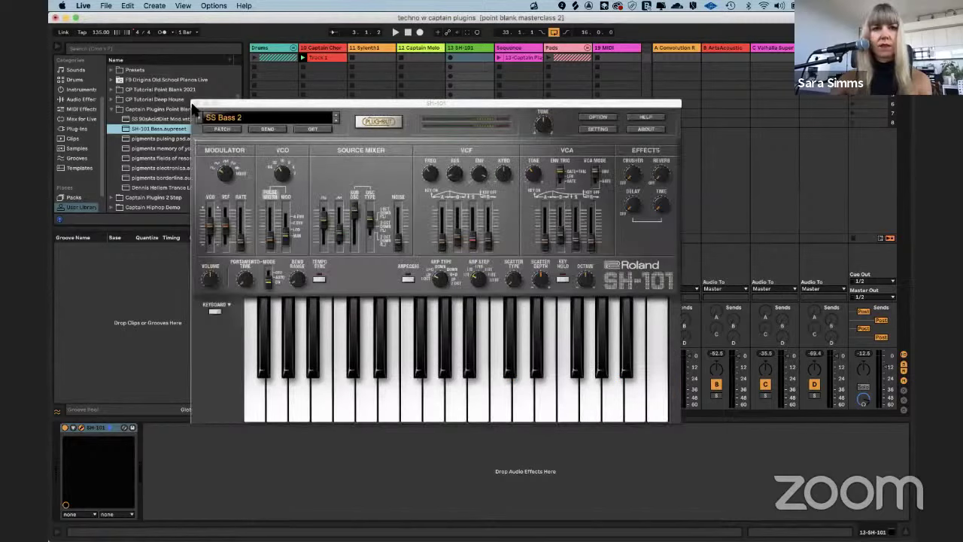
{"action": "left_click", "coordinate": [197, 103]}
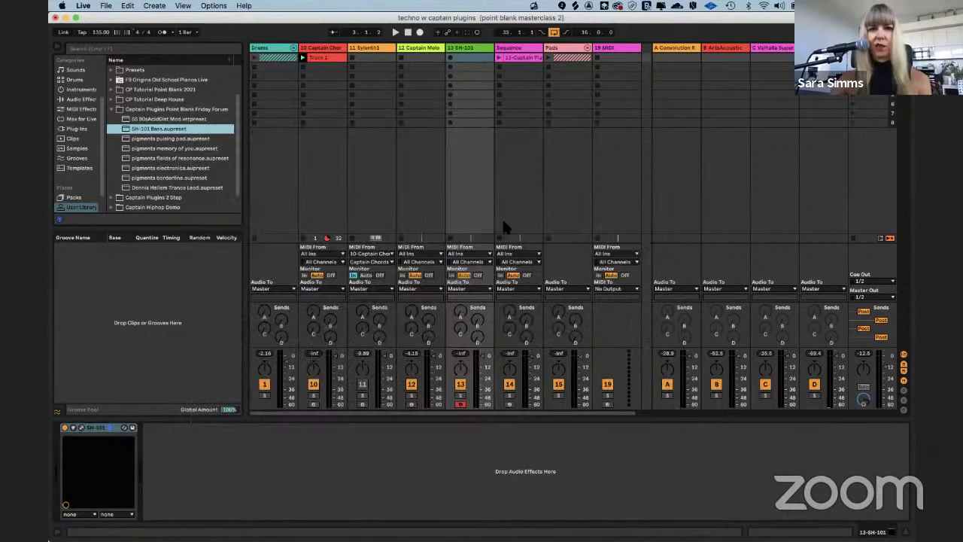
Route the SH-101 track's MIDI input from 12-Captain Melody, using the Captain Melody source, and set its monitoring to In
{"action": "left_click", "coordinate": [464, 257]}
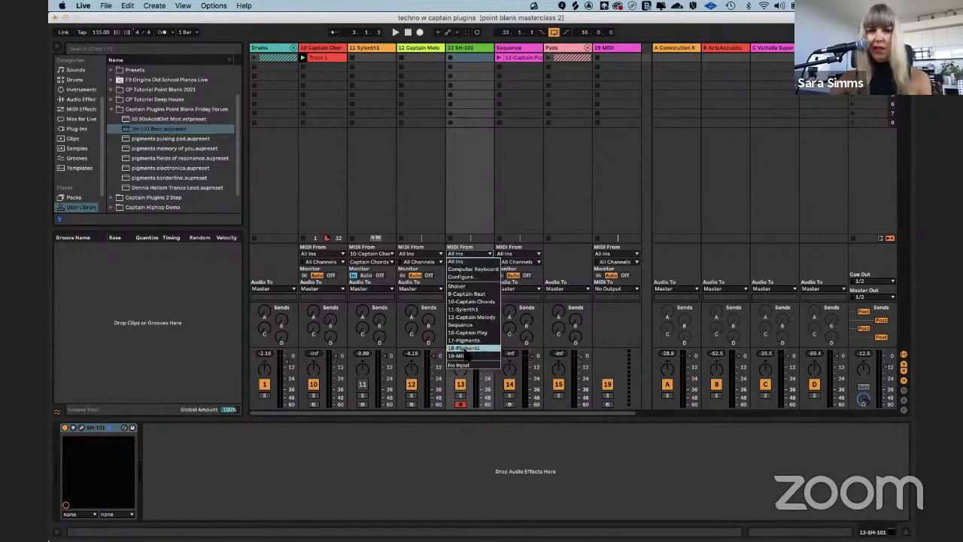
{"action": "left_click", "coordinate": [463, 319]}
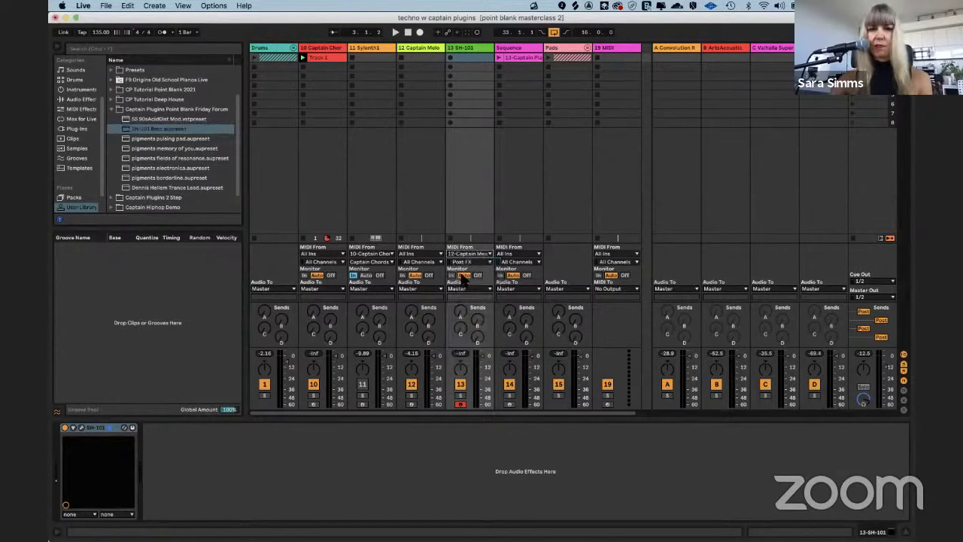
{"action": "left_click", "coordinate": [467, 263]}
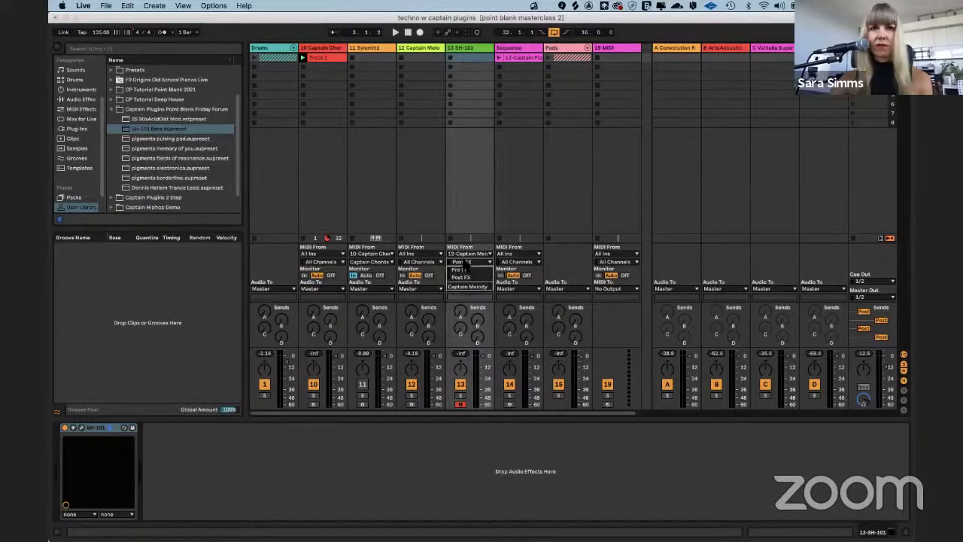
{"action": "left_click", "coordinate": [462, 291]}
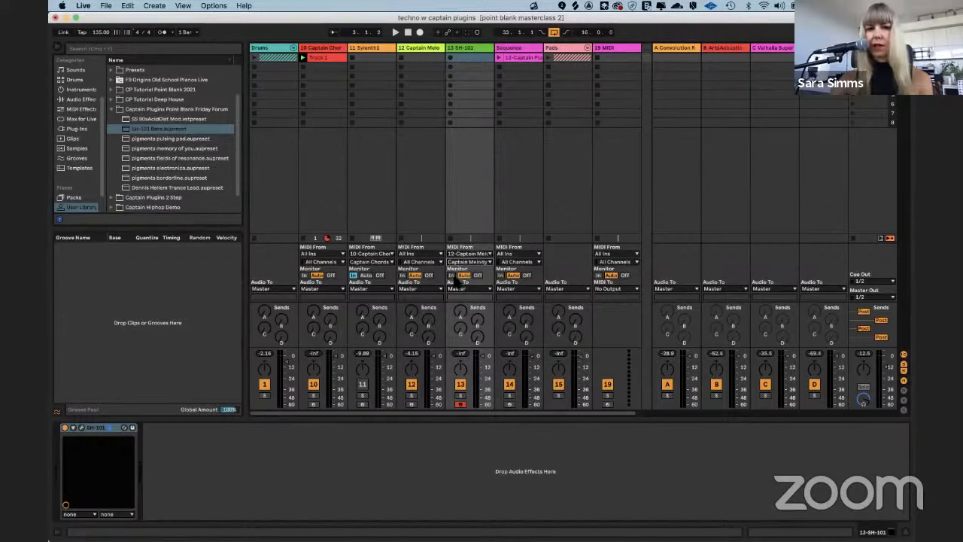
{"action": "left_click", "coordinate": [452, 274]}
Reopen Captain Melody on track 12 and play the Verse bass pattern through the SH-101
{"action": "left_click", "coordinate": [416, 49]}
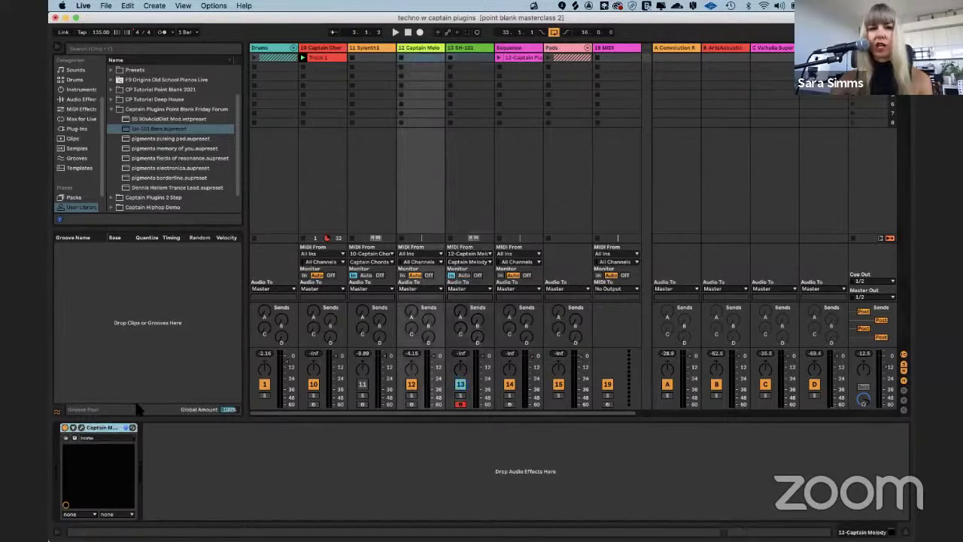
{"action": "left_click", "coordinate": [82, 427]}
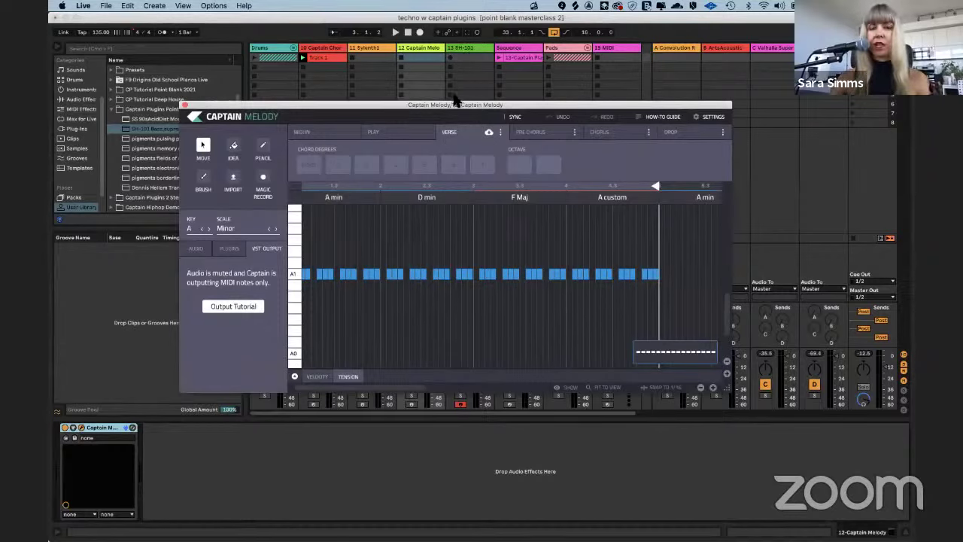
{"action": "key", "text": "space"}
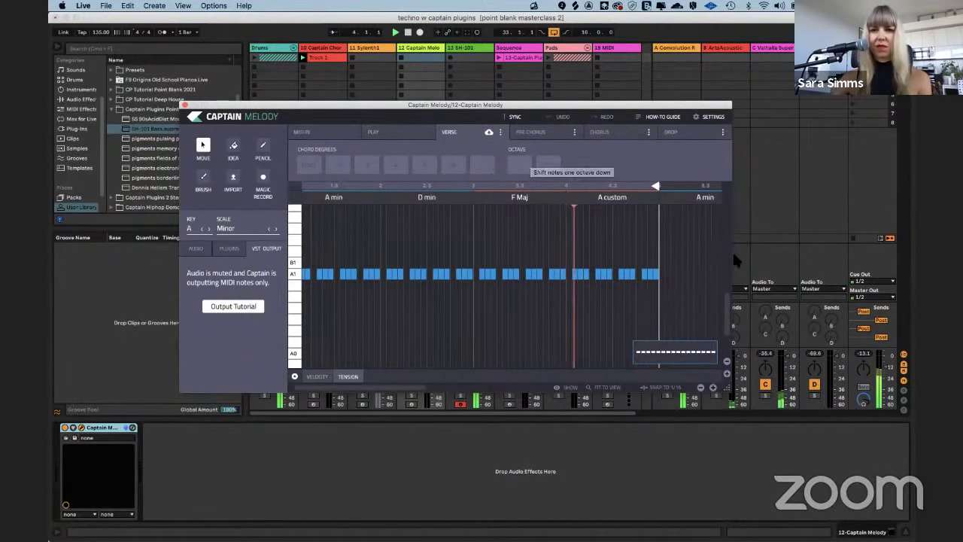
{"action": "key", "text": "space"}
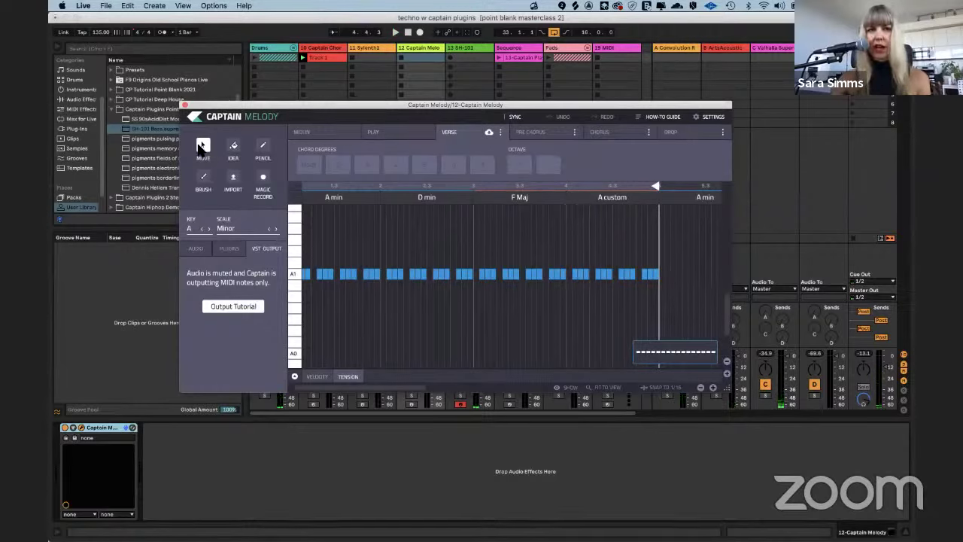
Set the middle notes of bar 4's third and fourth beats to chord degrees 3 and 2, and export the pattern to track 12's first clip slot
{"action": "left_click", "coordinate": [628, 275]}
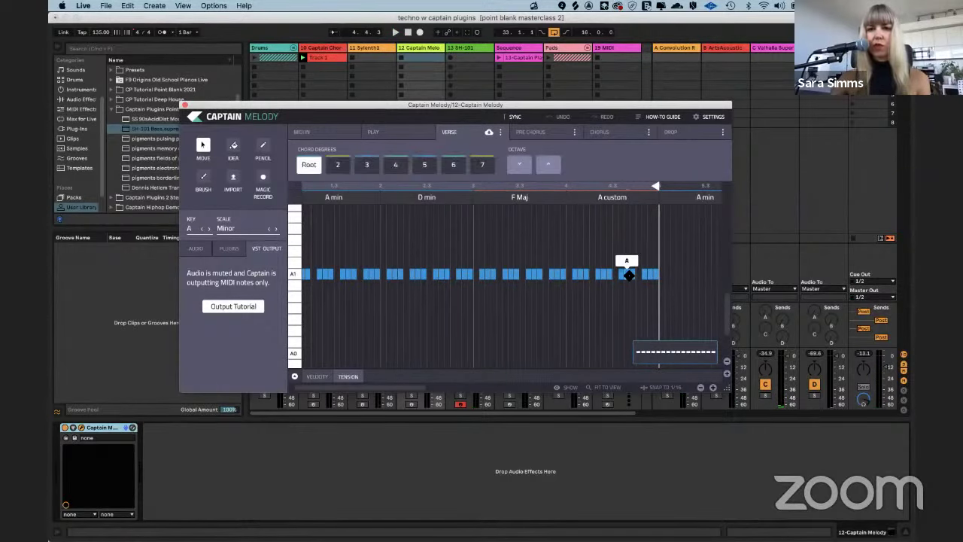
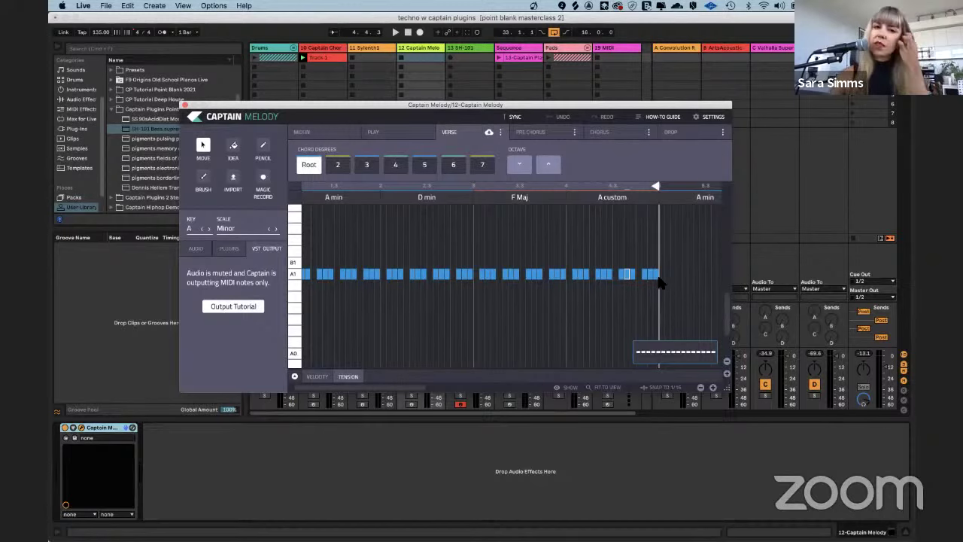
{"action": "left_click", "coordinate": [627, 276]}
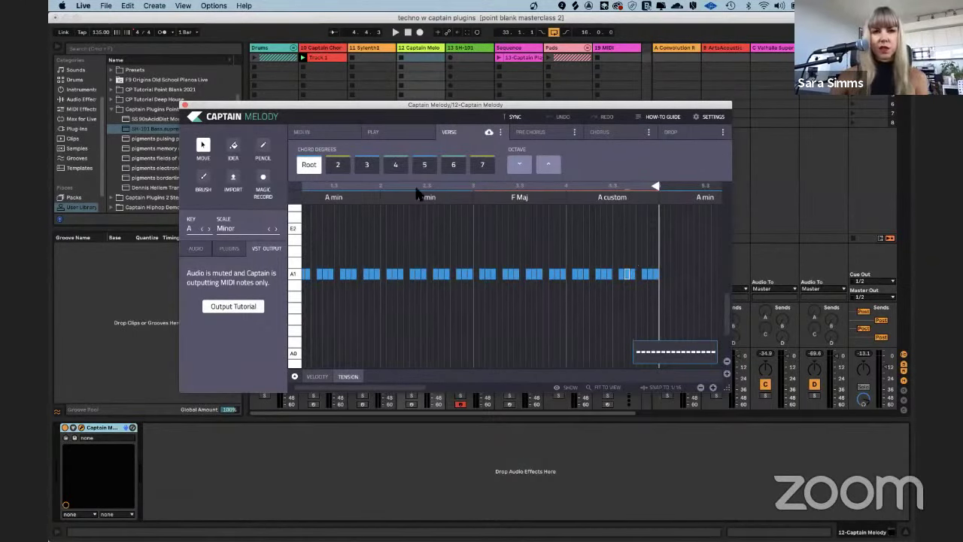
{"action": "left_click", "coordinate": [366, 167]}
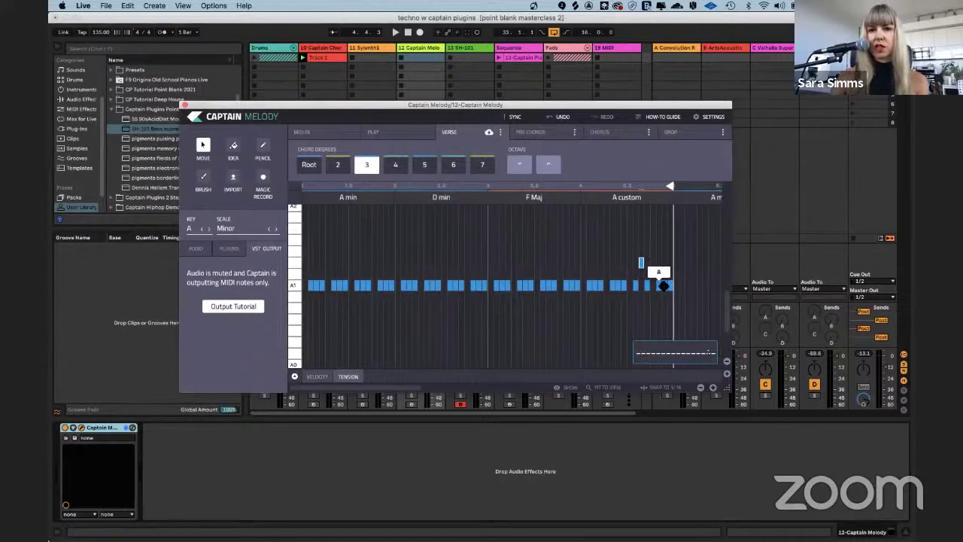
{"action": "left_click", "coordinate": [664, 286]}
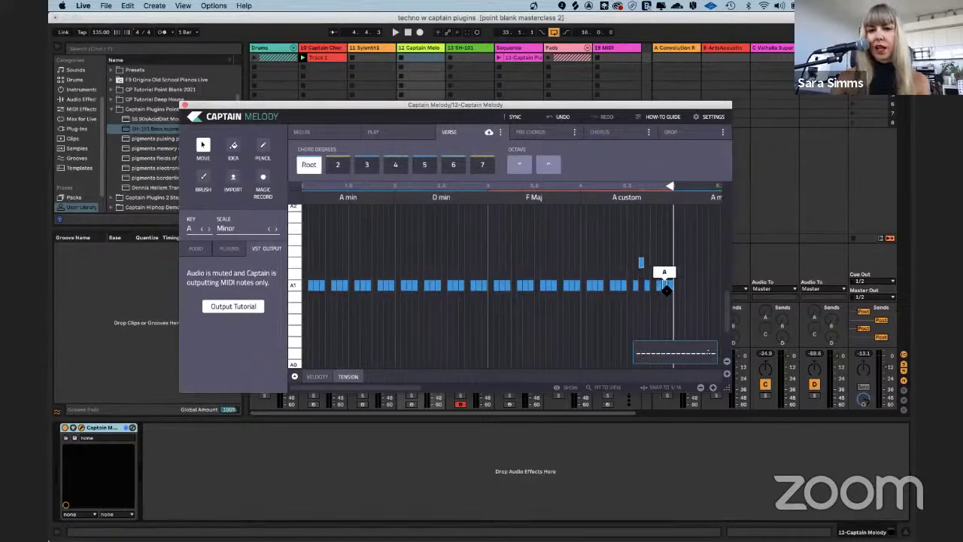
{"action": "left_click", "coordinate": [335, 168]}
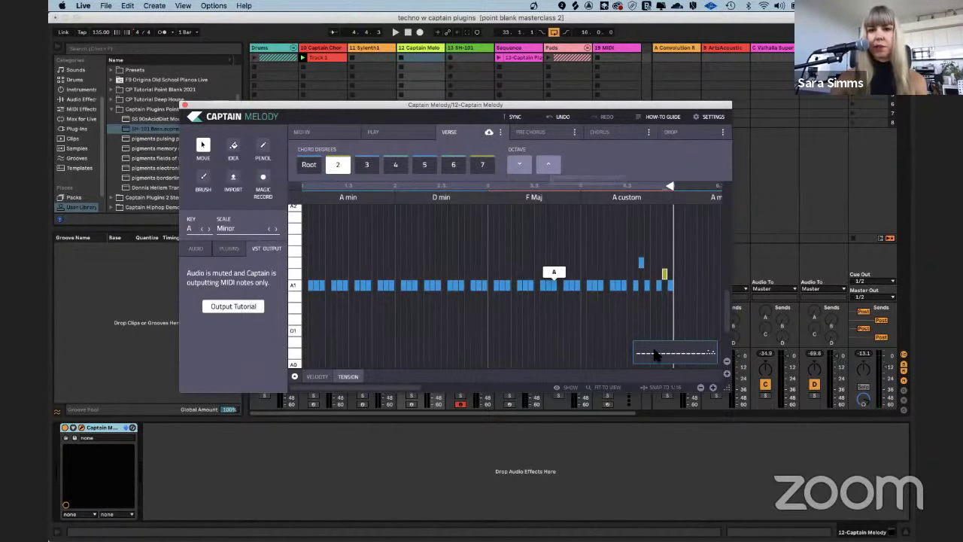
{"action": "left_click", "coordinate": [435, 64]}
{"action": "left_click", "coordinate": [409, 61]}
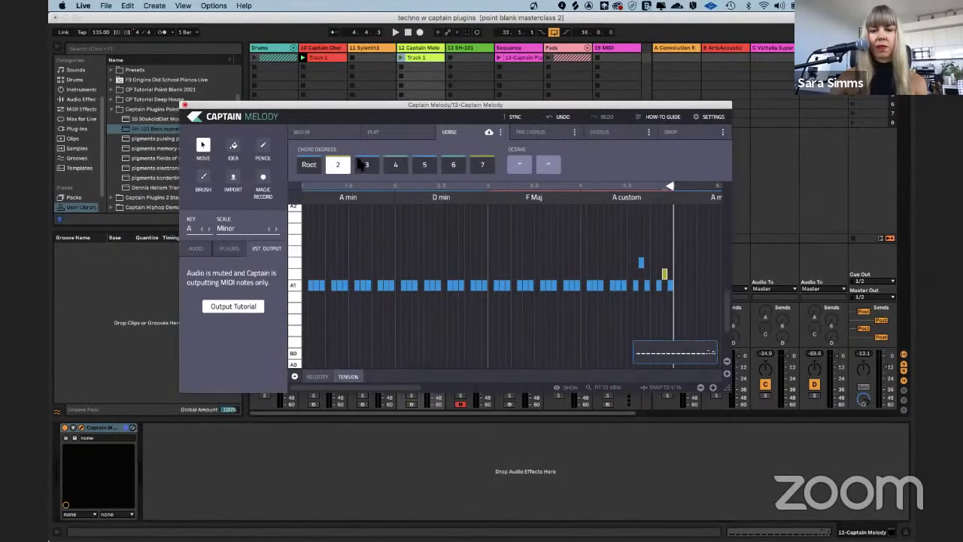
Return the two raised bar 4 notes to Root, export the pattern to track 12's second clip slot and close the plugin
{"action": "left_click", "coordinate": [642, 263]}
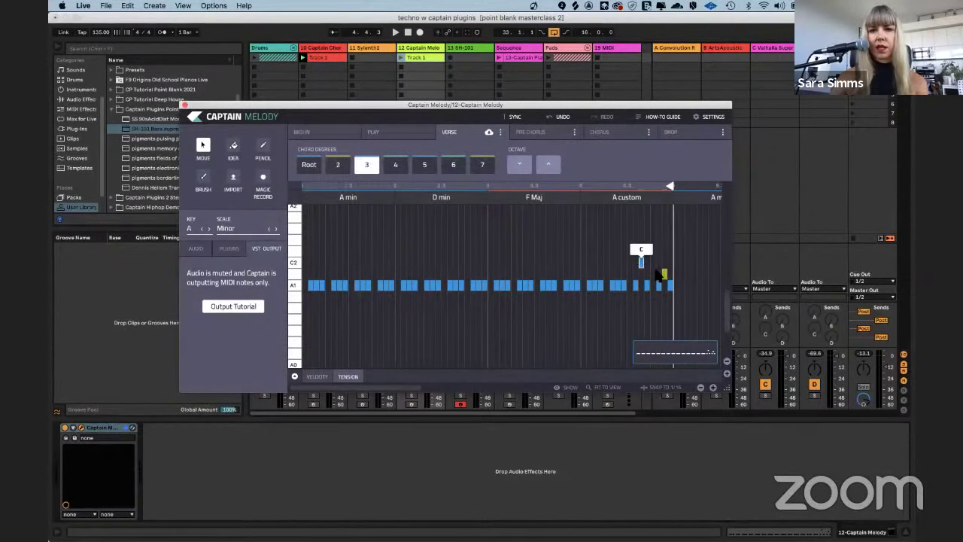
{"action": "left_click", "coordinate": [665, 275], "text": "shift"}
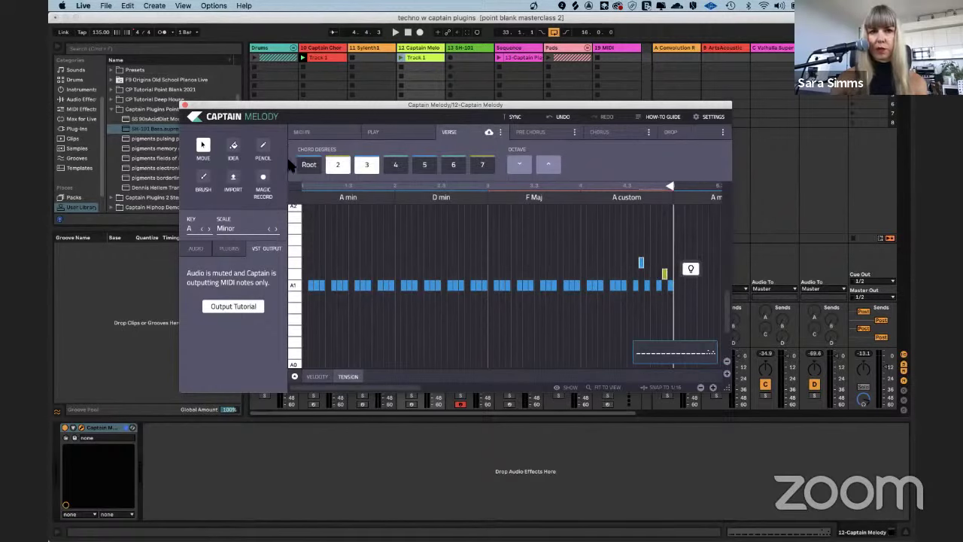
{"action": "left_click", "coordinate": [308, 164]}
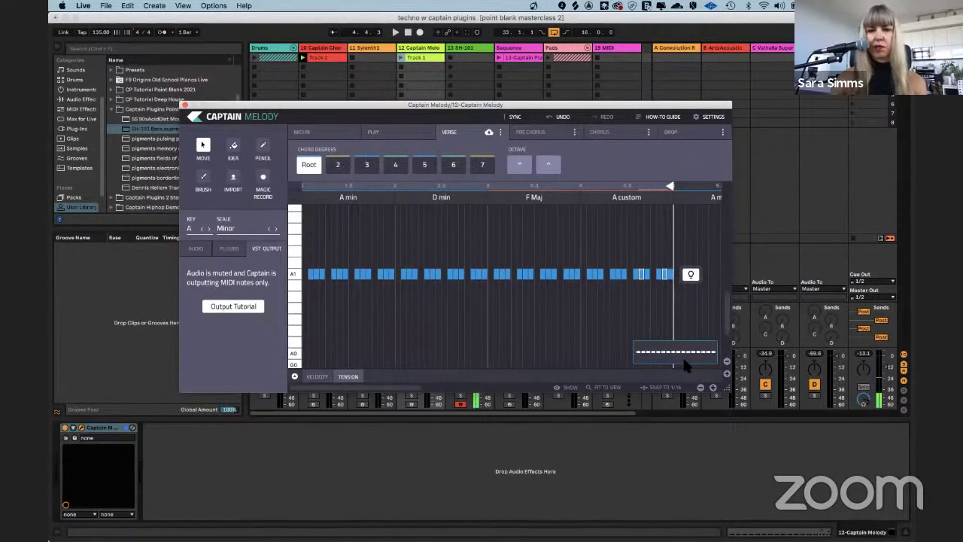
{"action": "left_click_drag", "start_coordinate": [684, 360], "coordinate": [439, 71]}
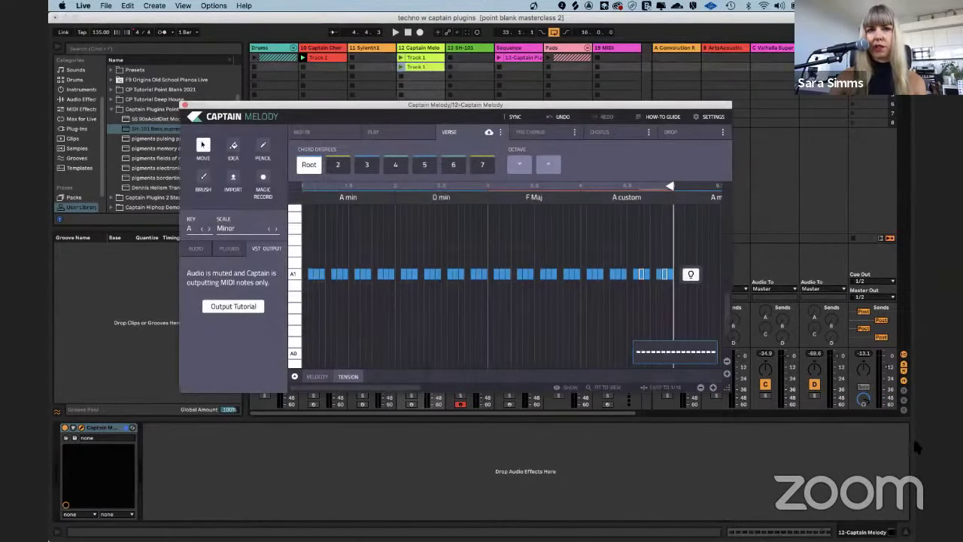
{"action": "left_click", "coordinate": [185, 106]}
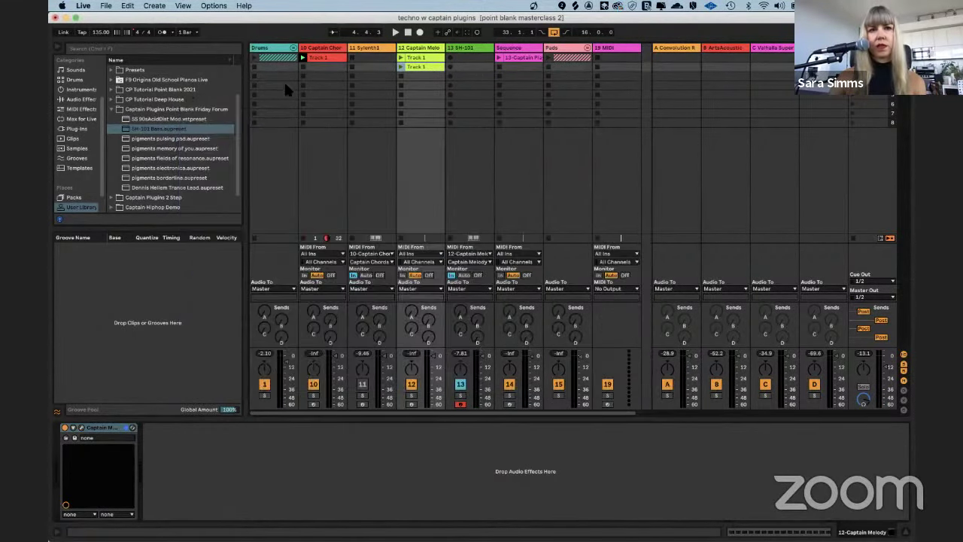
Play track 12's first and second clips with their notes shown in the clip view, and briefly toggle the Sylenth1 track on
{"action": "left_click", "coordinate": [401, 66]}
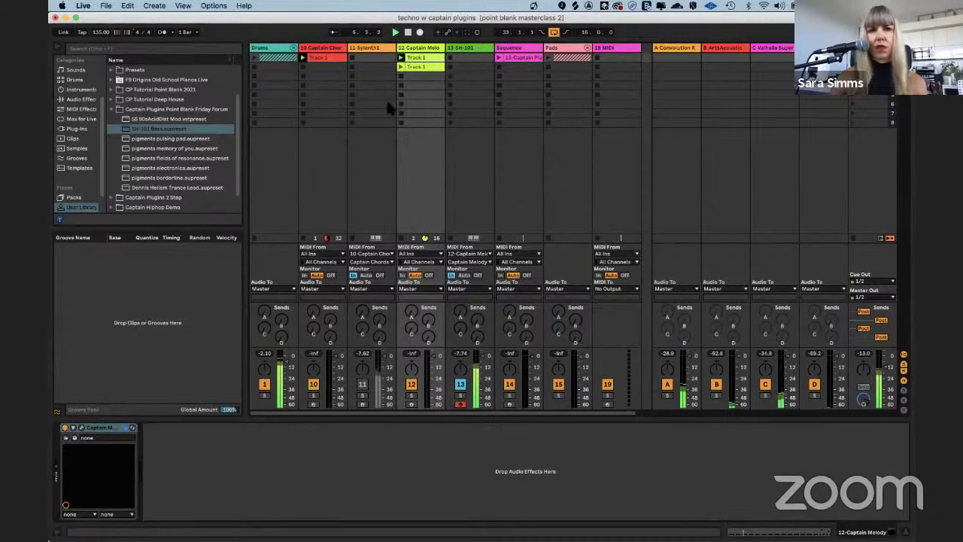
{"action": "key", "text": "shift+Tab"}
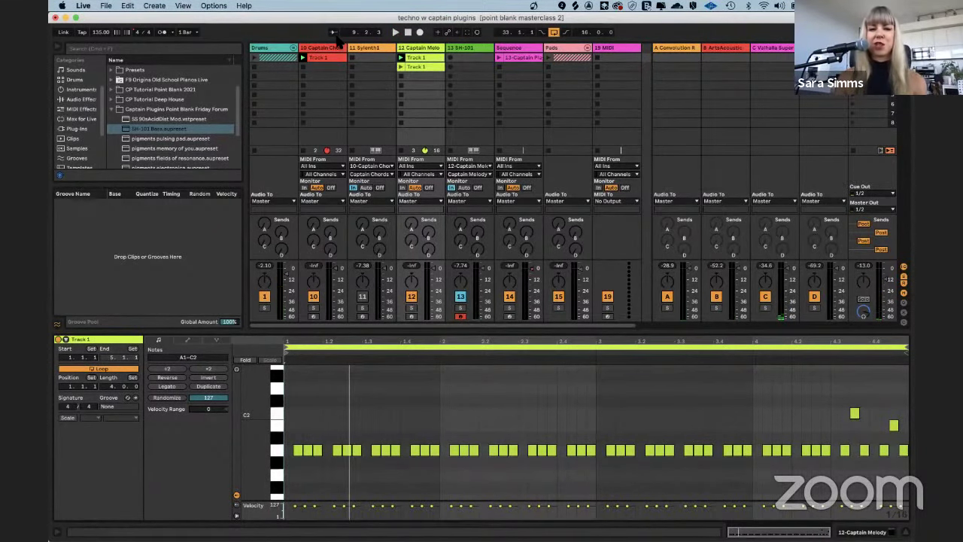
{"action": "left_click", "coordinate": [403, 66]}
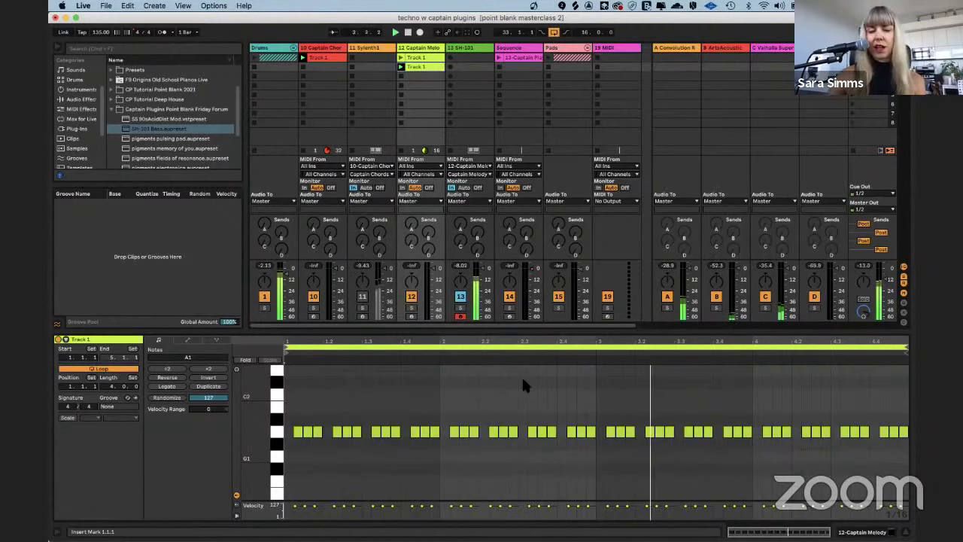
{"action": "left_click", "coordinate": [362, 297]}
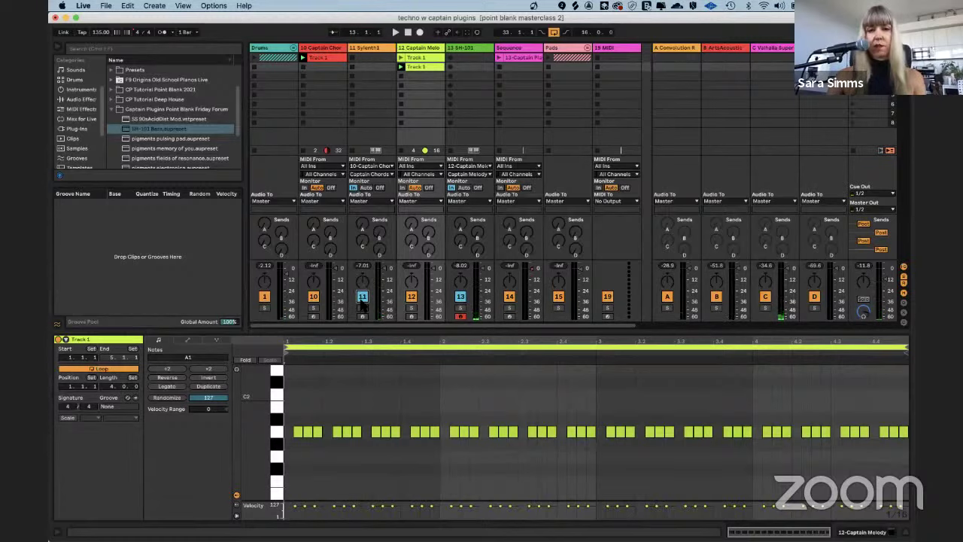
{"action": "left_click", "coordinate": [362, 296]}
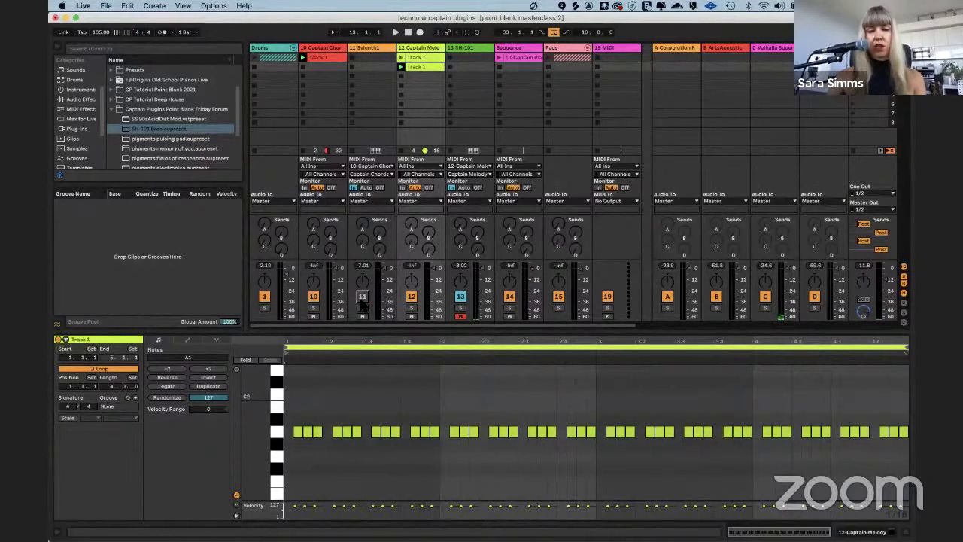
Insert two new MIDI tracks after the SH-101 track
{"action": "left_click", "coordinate": [465, 47]}
{"action": "key", "text": "super+shift+t"}
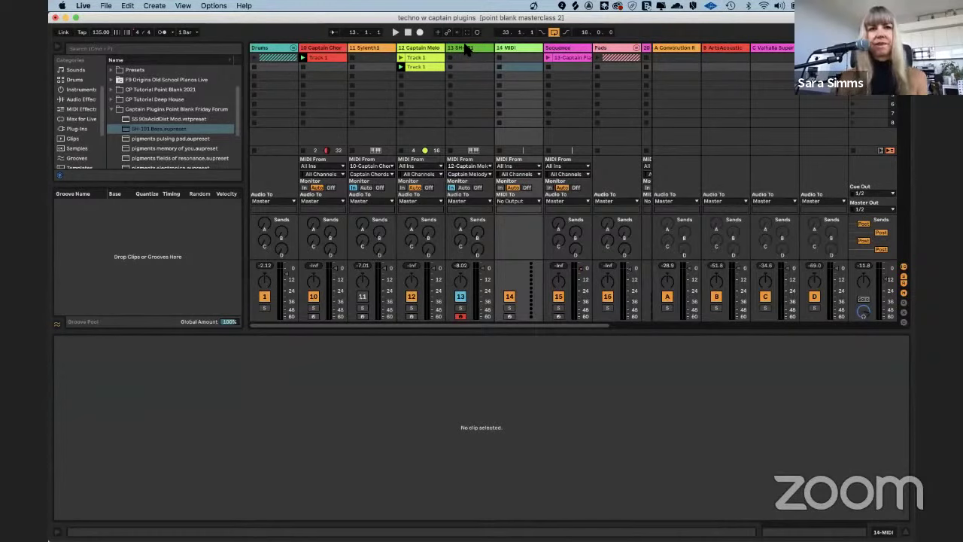
{"action": "key", "text": "super+shift+t"}
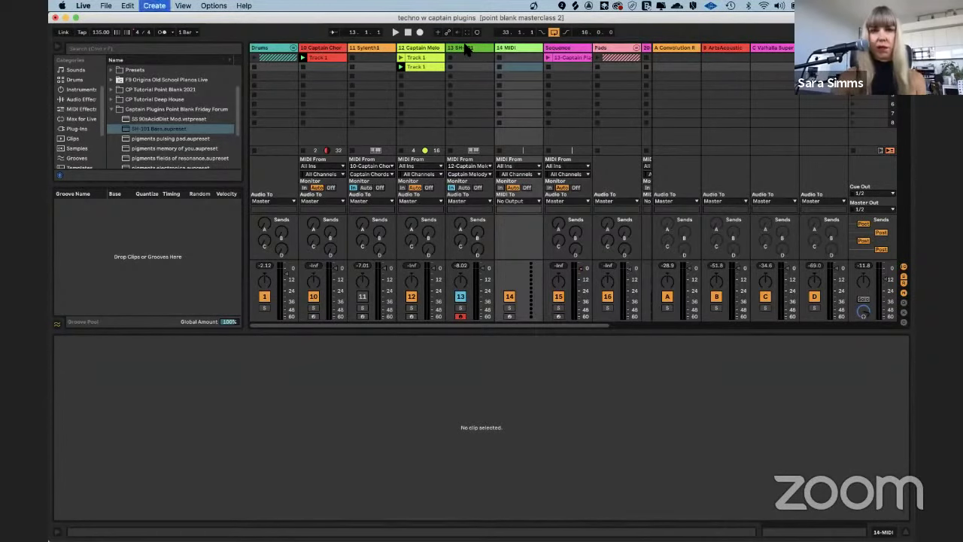
Find the Captain Melody VST plug-in, load it onto MIDI track 14, connect it to Captain Chords and close its window
{"action": "scroll", "coordinate": [79, 122], "scroll_direction": "down", "scroll_amount": 2}
{"action": "left_click", "coordinate": [78, 96]}
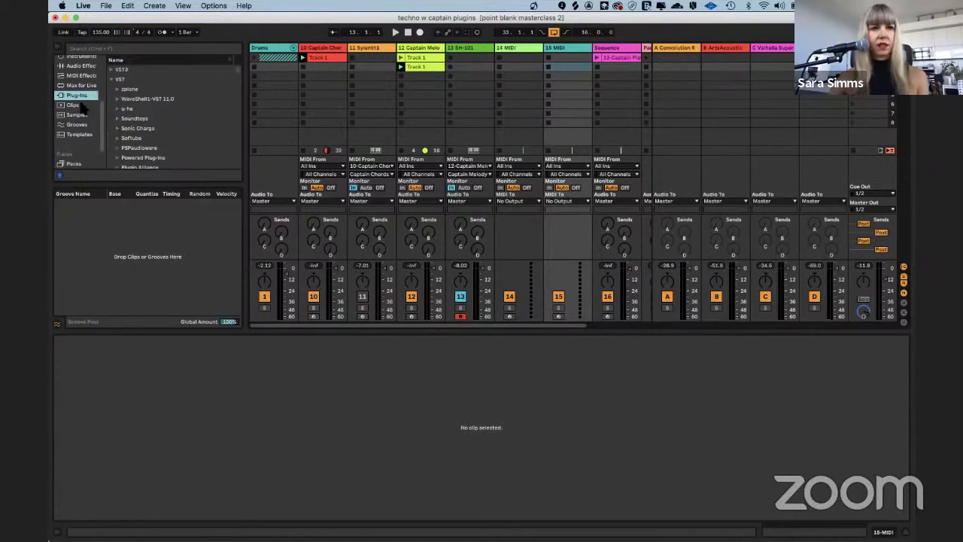
{"action": "left_click", "coordinate": [131, 50]}
{"action": "type", "text": "captain m"}
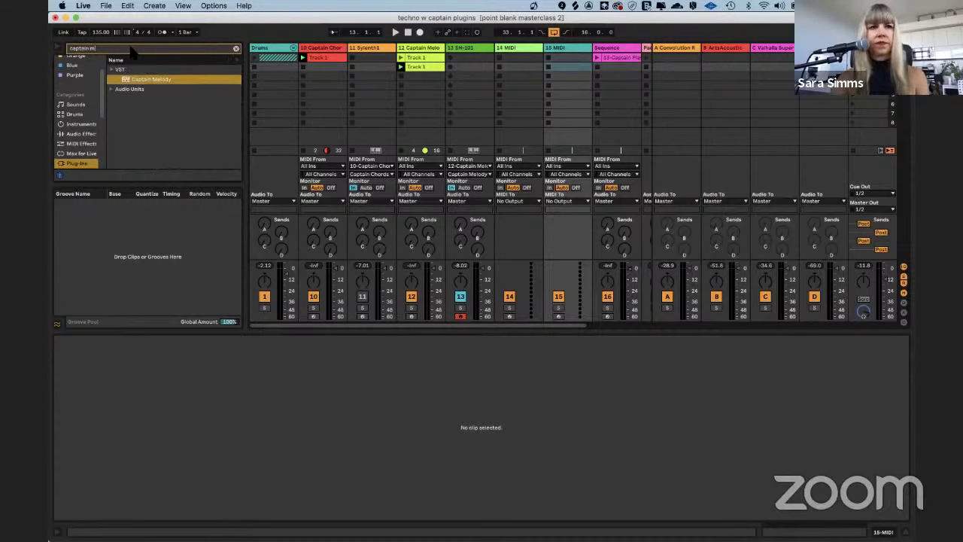
{"action": "left_click_drag", "start_coordinate": [132, 82], "coordinate": [513, 52]}
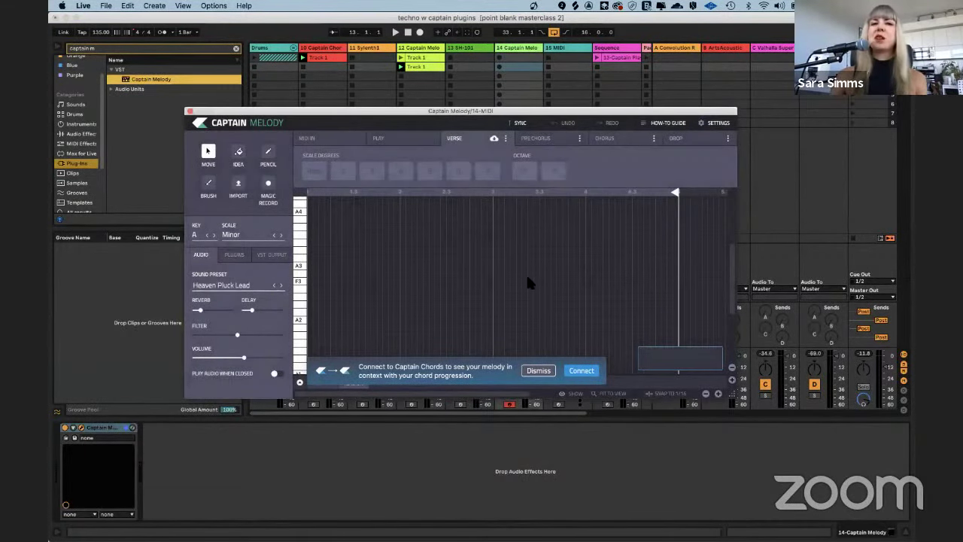
{"action": "scroll", "coordinate": [526, 282], "scroll_direction": "down", "scroll_amount": 2}
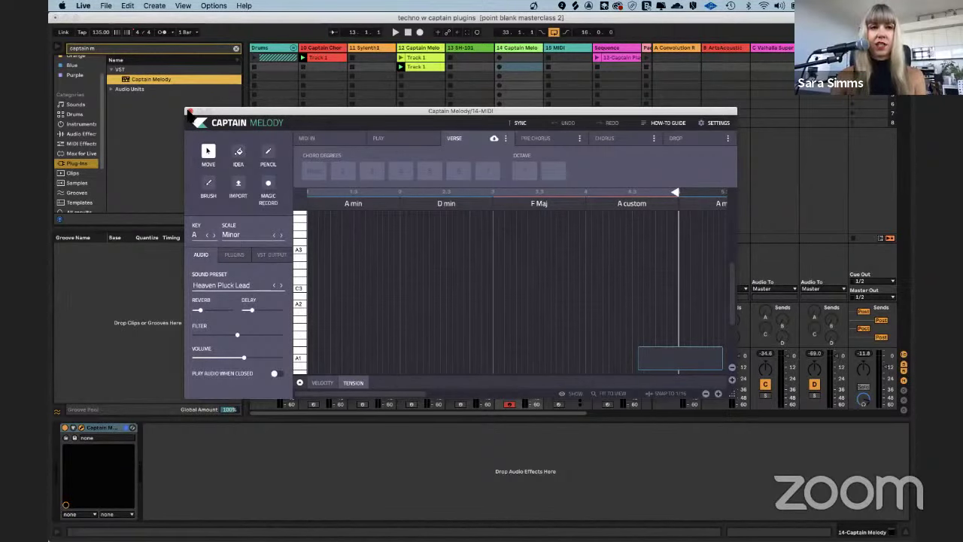
{"action": "left_click", "coordinate": [188, 111]}
Open the User Library in the browser
{"action": "scroll", "coordinate": [77, 173], "scroll_direction": "down", "scroll_amount": 3}
{"action": "left_click", "coordinate": [78, 188]}
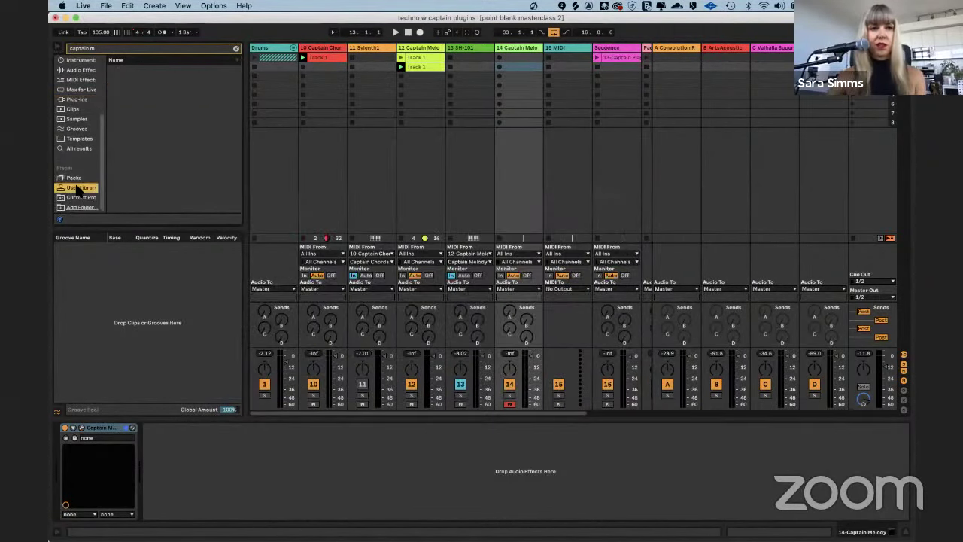
Load the user library's SS 90sAcidDist Mod preset onto the empty MIDI track 15
{"action": "left_click", "coordinate": [236, 48]}
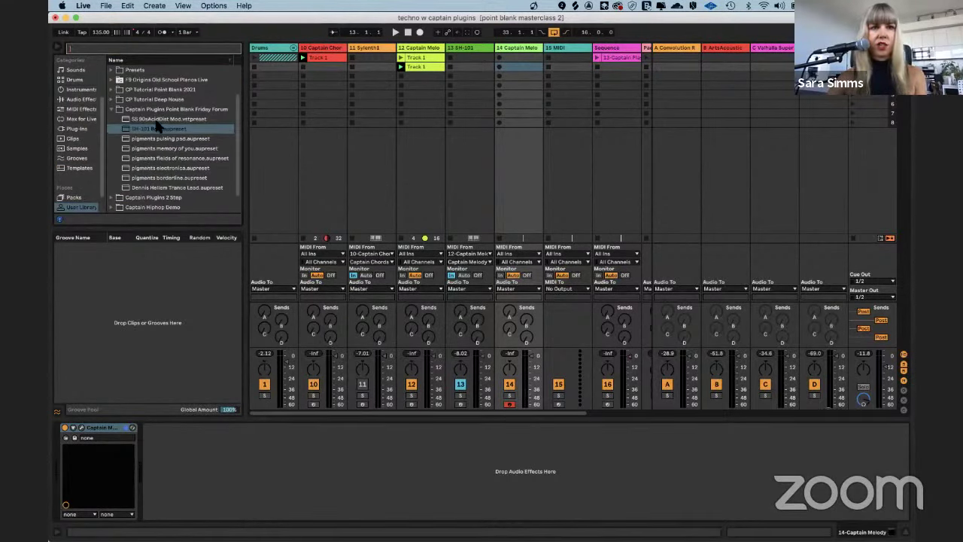
{"action": "left_click", "coordinate": [139, 121]}
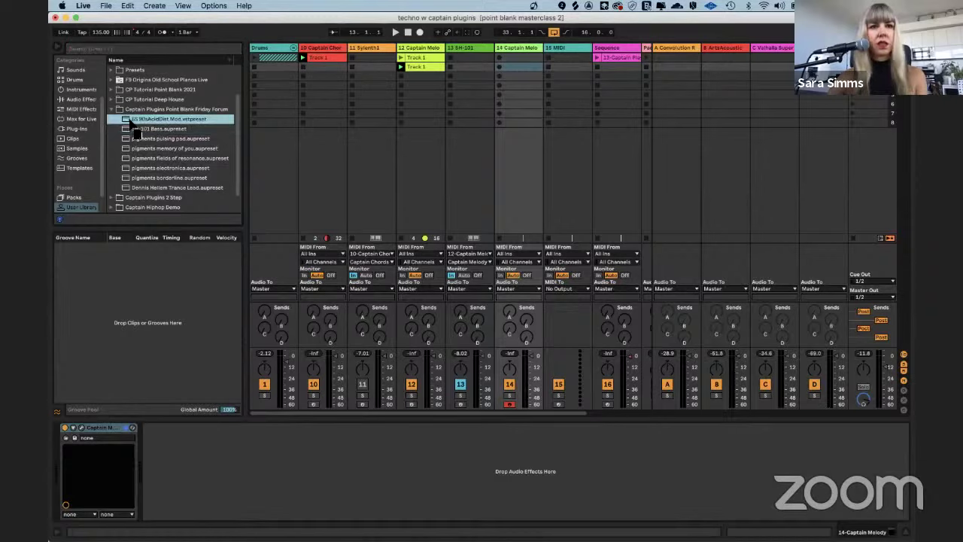
{"action": "left_click", "coordinate": [583, 67]}
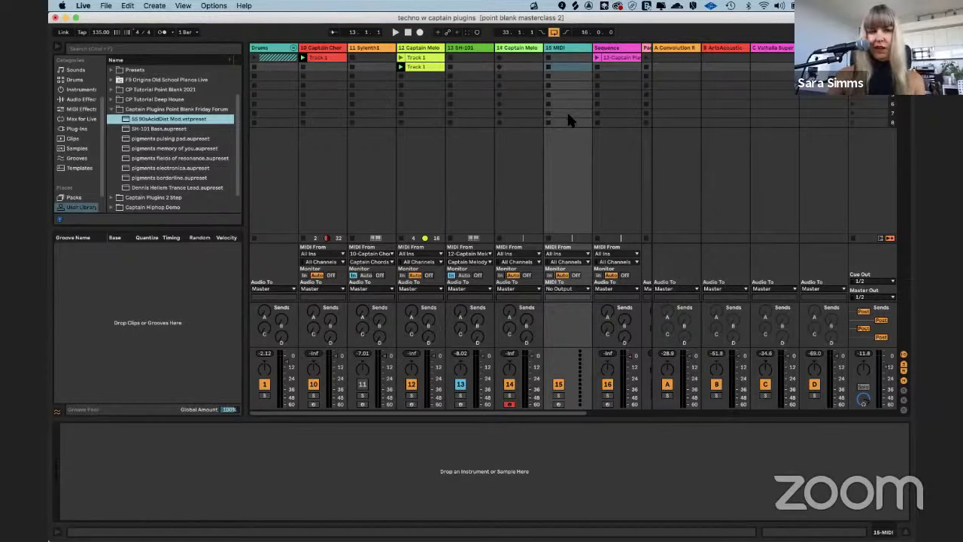
{"action": "key", "text": "Return"}
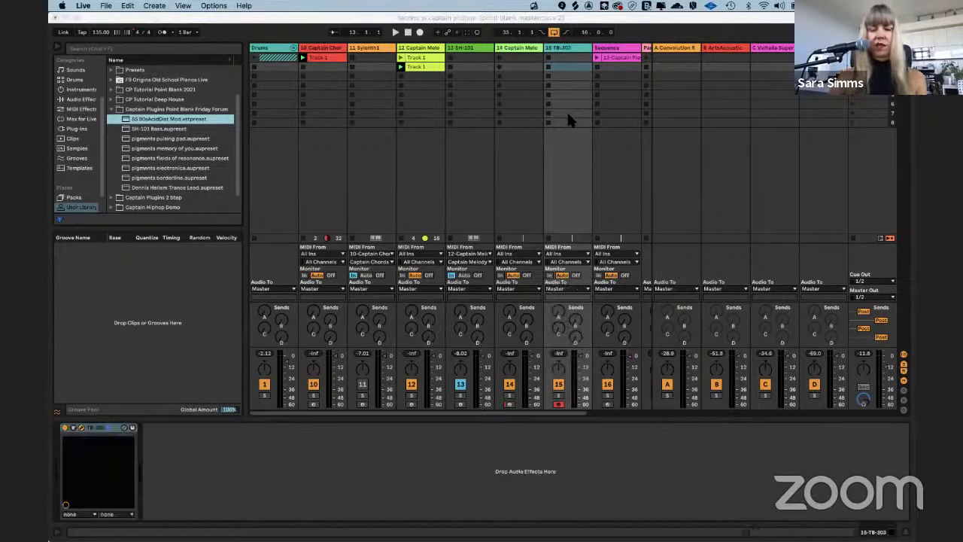
Examine the TB-303 synth interface loaded on track 15 and close its window
{"action": "left_click", "coordinate": [81, 427]}
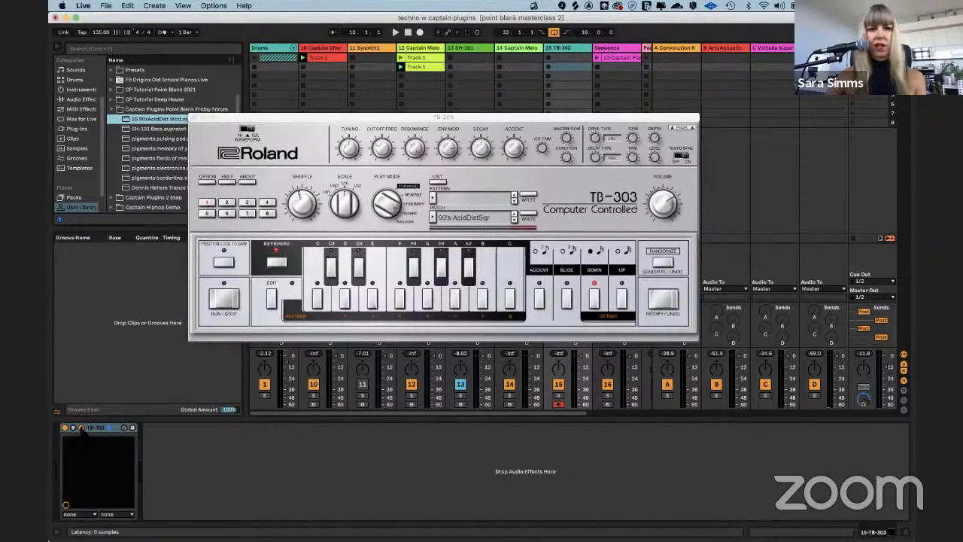
{"action": "left_click", "coordinate": [497, 114]}
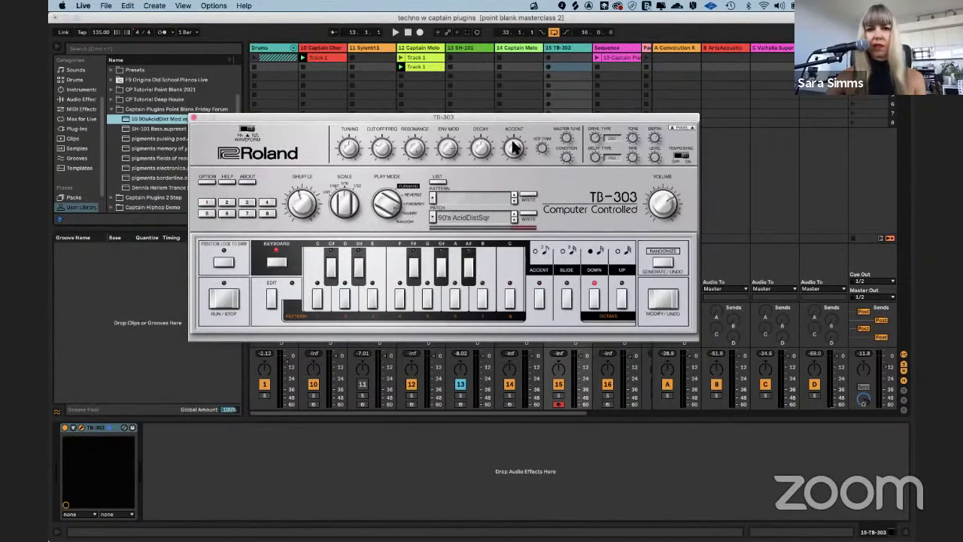
{"action": "left_click", "coordinate": [192, 119]}
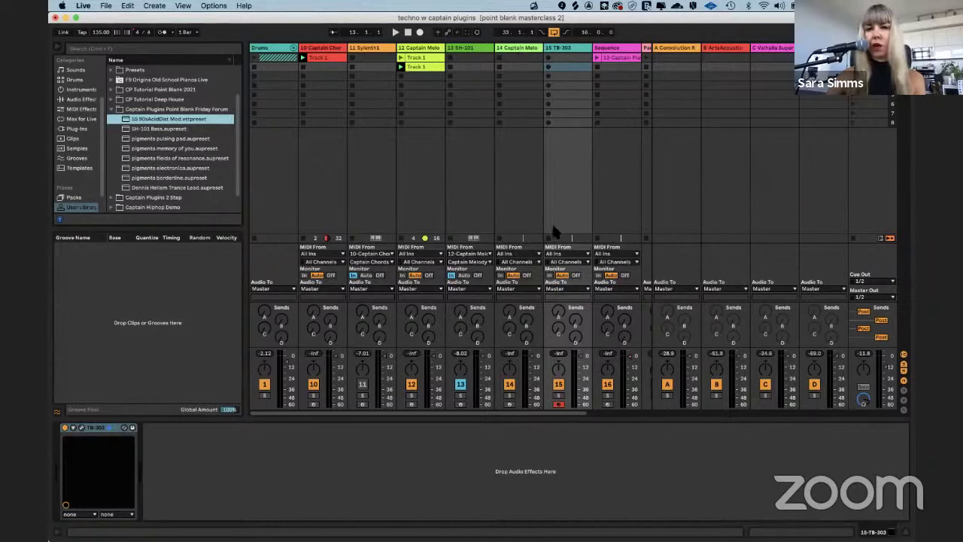
Route track 15's MIDI input from 14-Captain Melody with Captain Melody as the source, and set its monitoring to In
{"action": "left_click", "coordinate": [557, 253]}
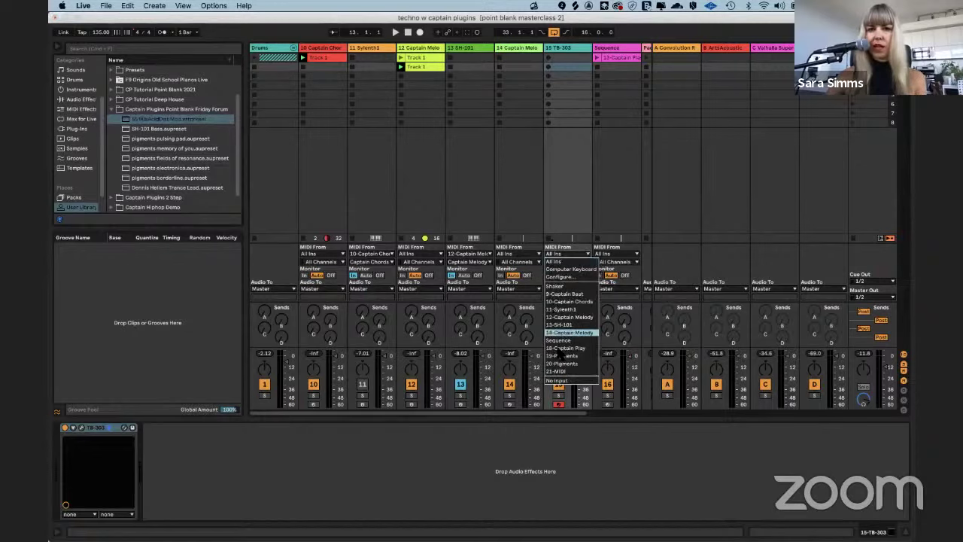
{"action": "left_click", "coordinate": [560, 332]}
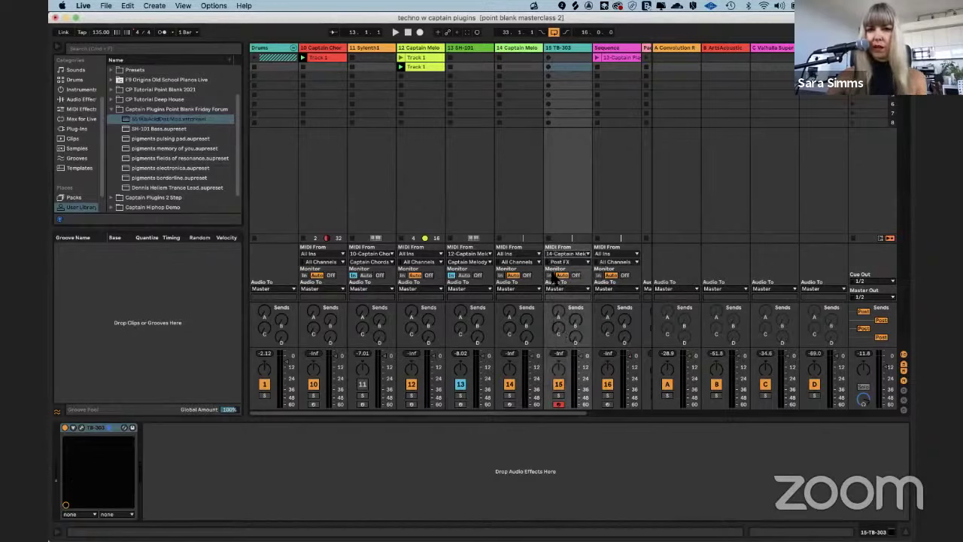
{"action": "left_click", "coordinate": [564, 261]}
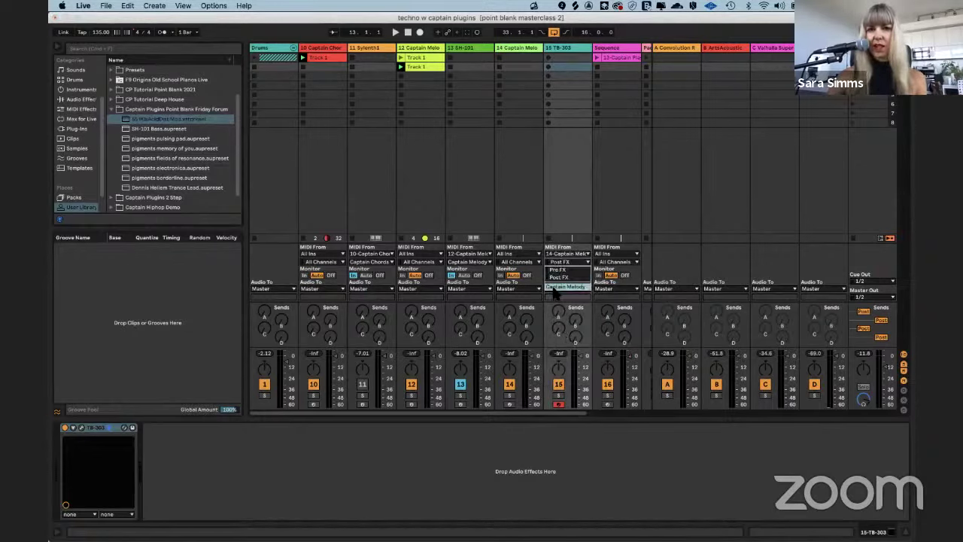
{"action": "left_click", "coordinate": [563, 286]}
{"action": "left_click", "coordinate": [549, 274]}
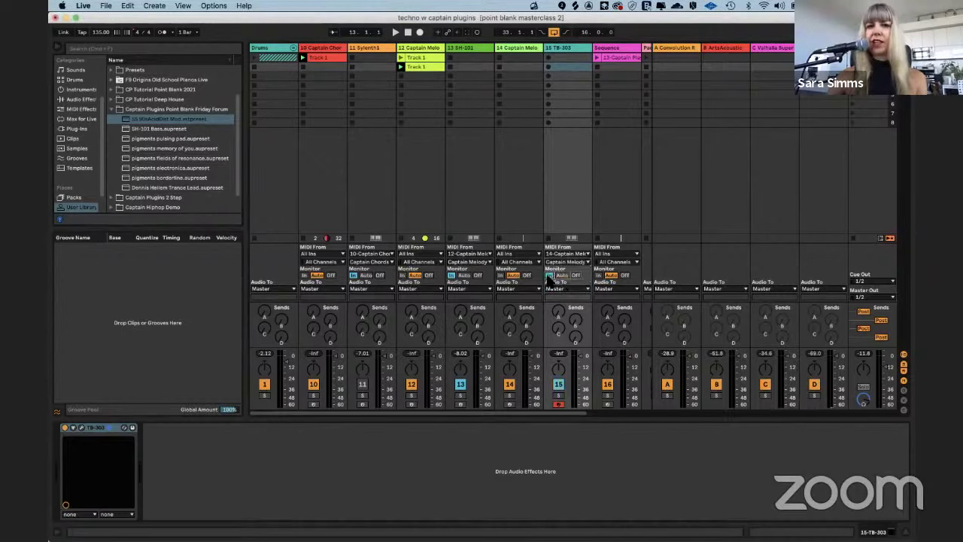
Open the Captain Melody plugin on track 14 and generate a melody idea at the start of the Verse section
{"action": "left_click", "coordinate": [517, 52]}
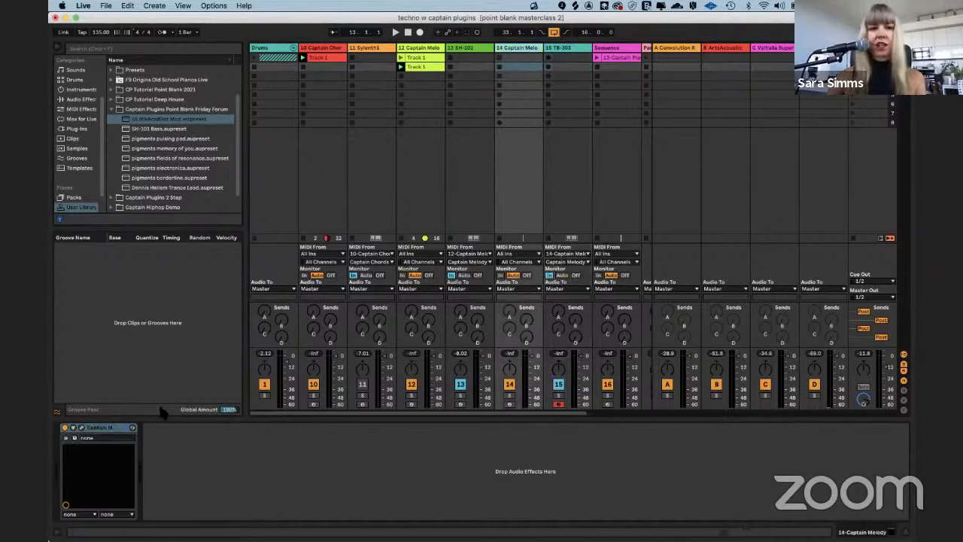
{"action": "left_click", "coordinate": [81, 428]}
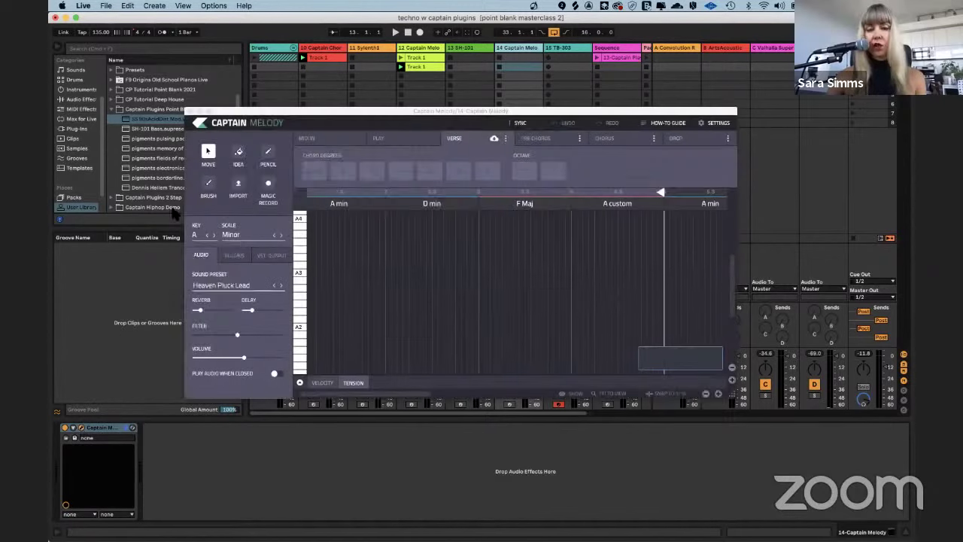
{"action": "left_click_drag", "start_coordinate": [279, 113], "coordinate": [288, 112]}
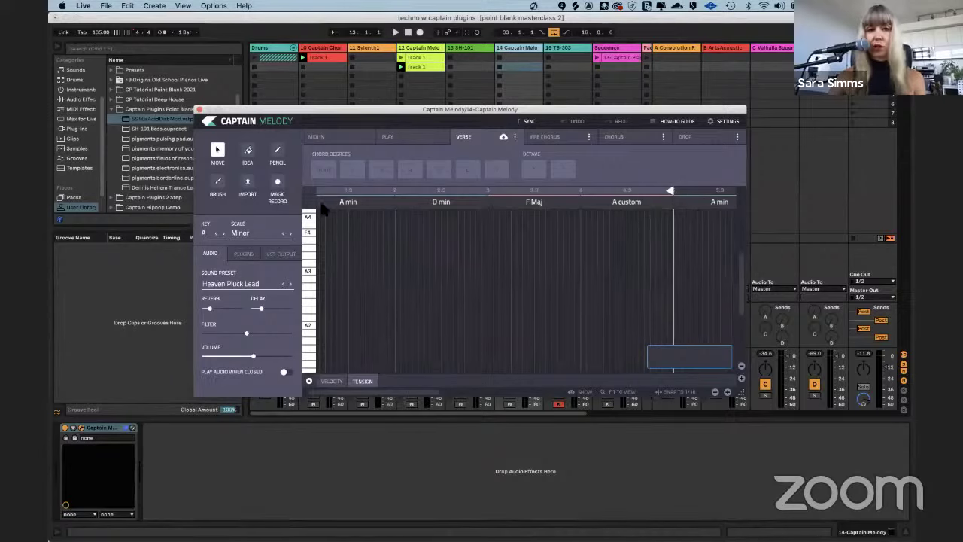
{"action": "left_click", "coordinate": [247, 153]}
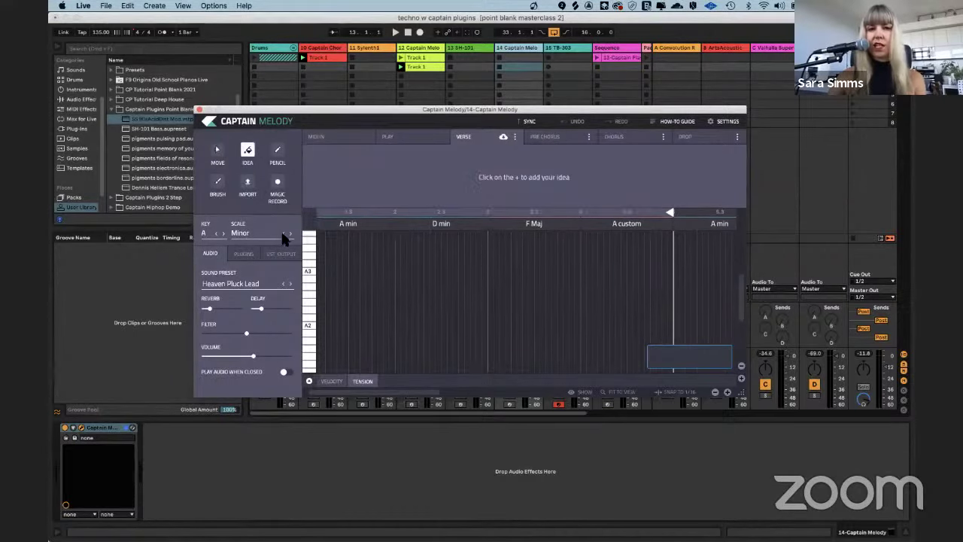
{"action": "left_click", "coordinate": [364, 242]}
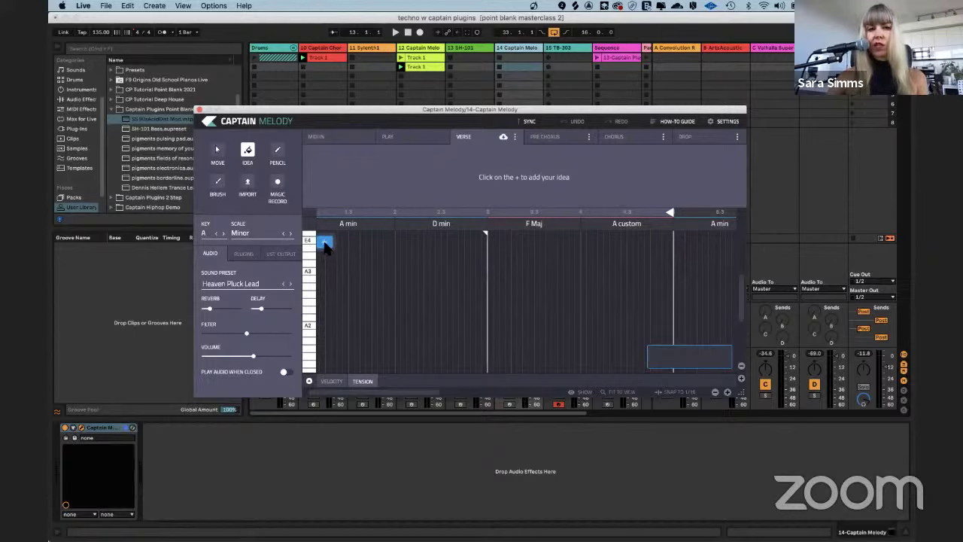
{"action": "left_click", "coordinate": [324, 242]}
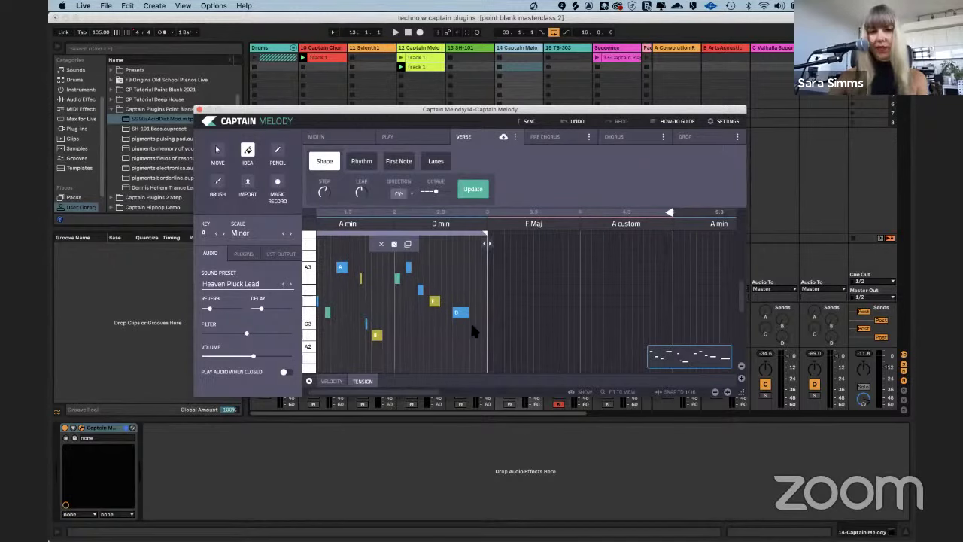
Delete the melody notes under the D min chord and shorten the idea region to the A min bar
{"action": "left_click_drag", "start_coordinate": [470, 323], "coordinate": [379, 262]}
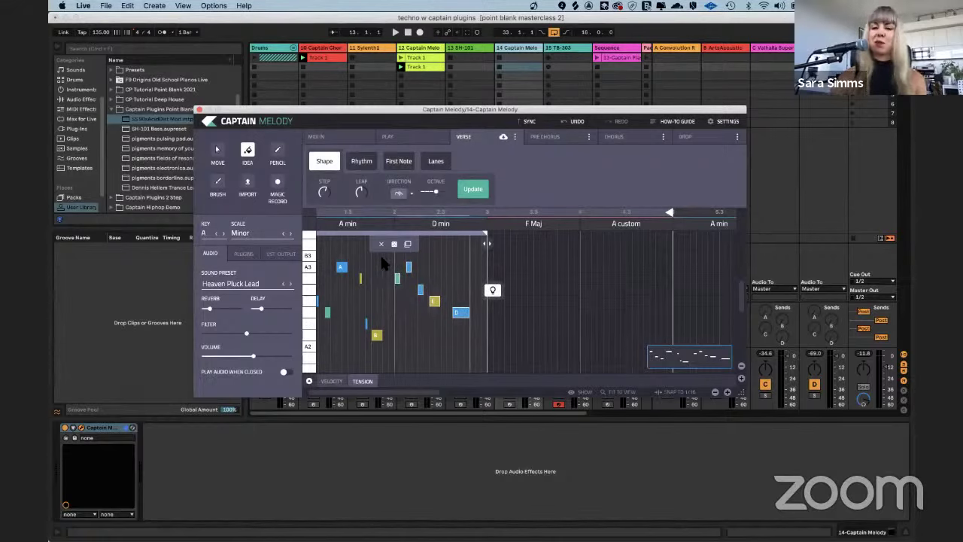
{"action": "key", "text": "Delete"}
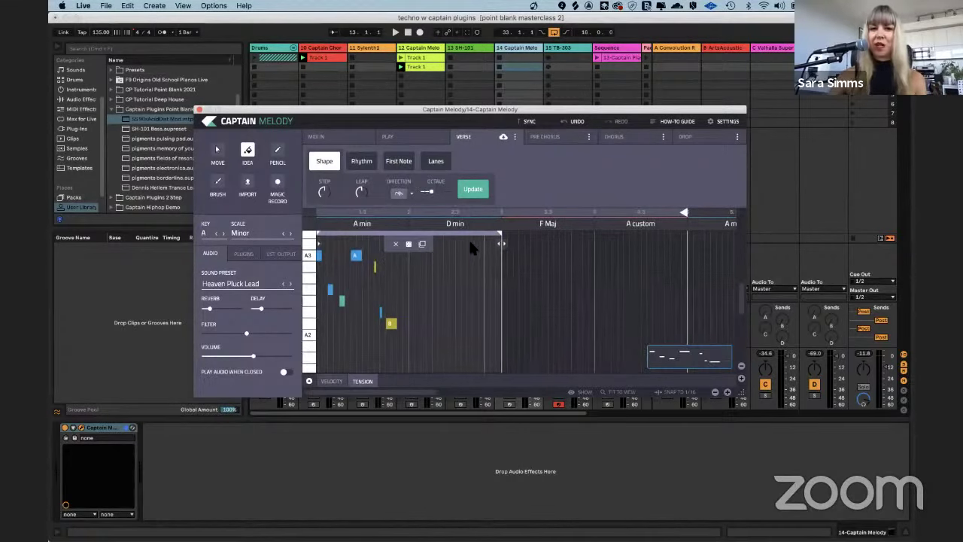
{"action": "left_click_drag", "start_coordinate": [501, 243], "coordinate": [409, 255]}
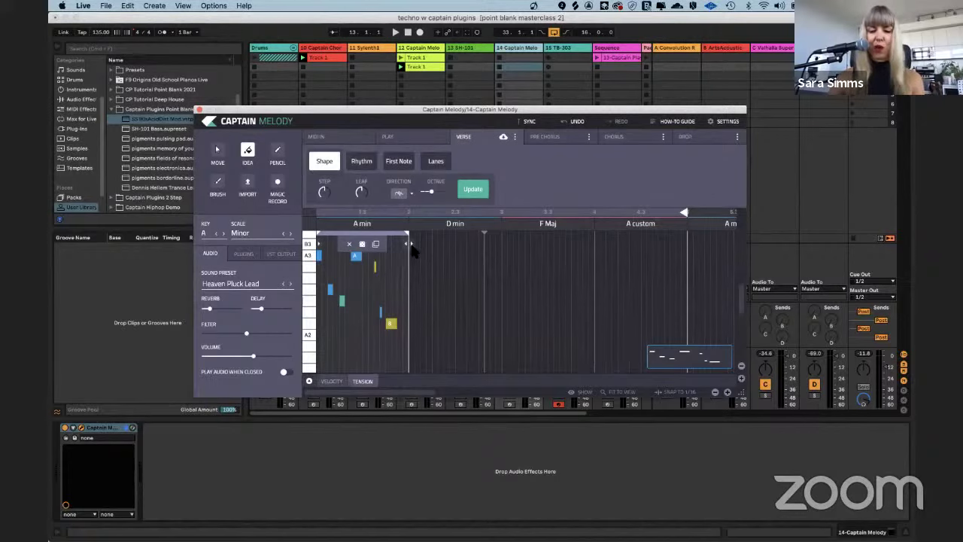
Allow the 5th alongside the root as the idea's first note and regenerate the melody several times
{"action": "left_click_drag", "start_coordinate": [385, 111], "coordinate": [389, 94]}
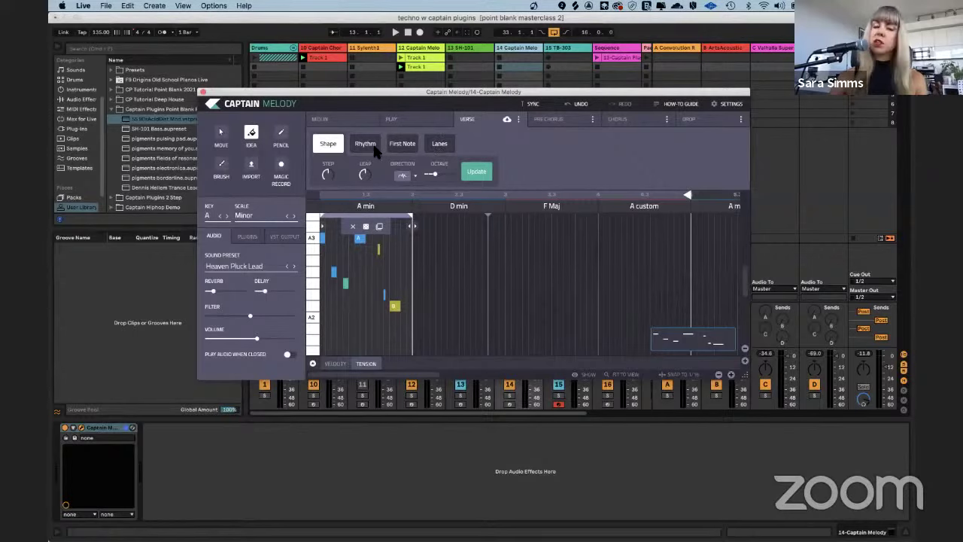
{"action": "left_click", "coordinate": [407, 145]}
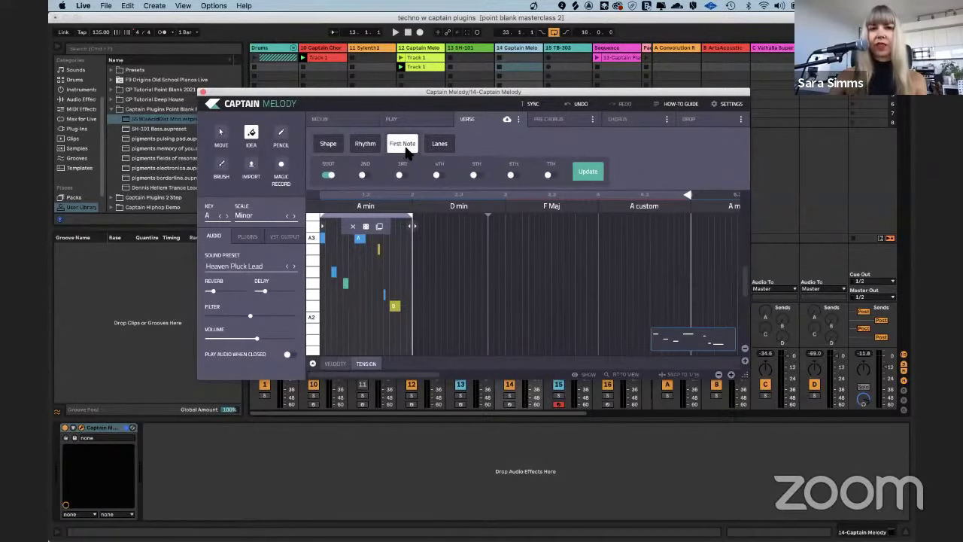
{"action": "left_click", "coordinate": [476, 174]}
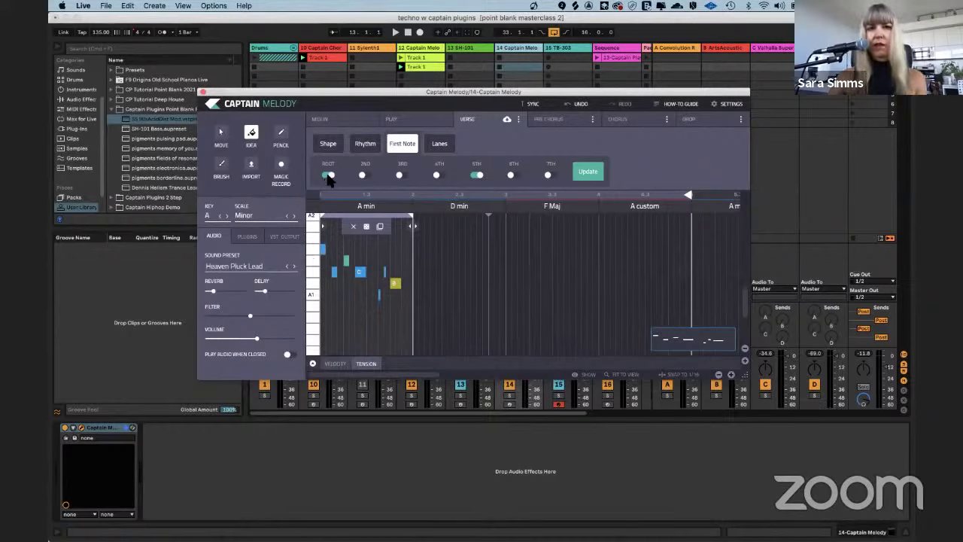
{"action": "left_click", "coordinate": [587, 173]}
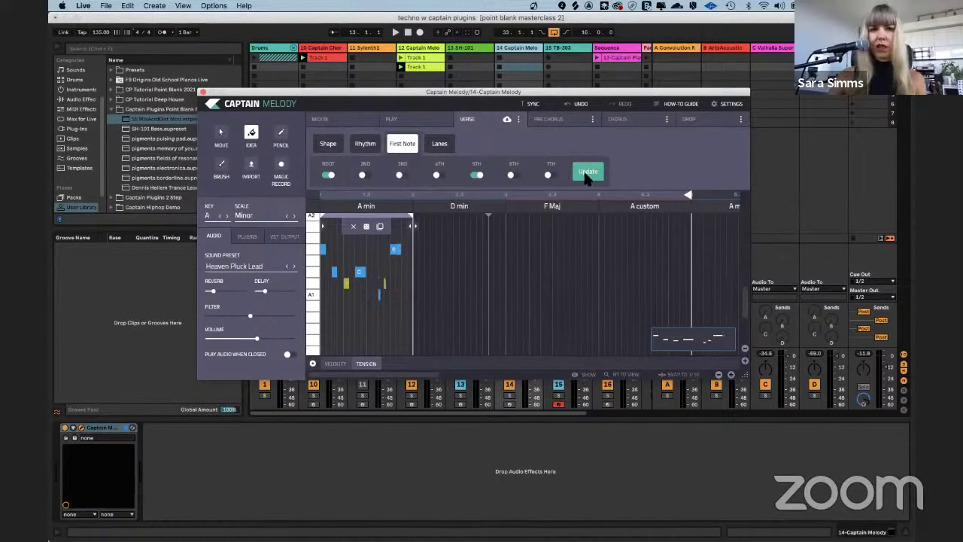
{"action": "left_click", "coordinate": [587, 173]}
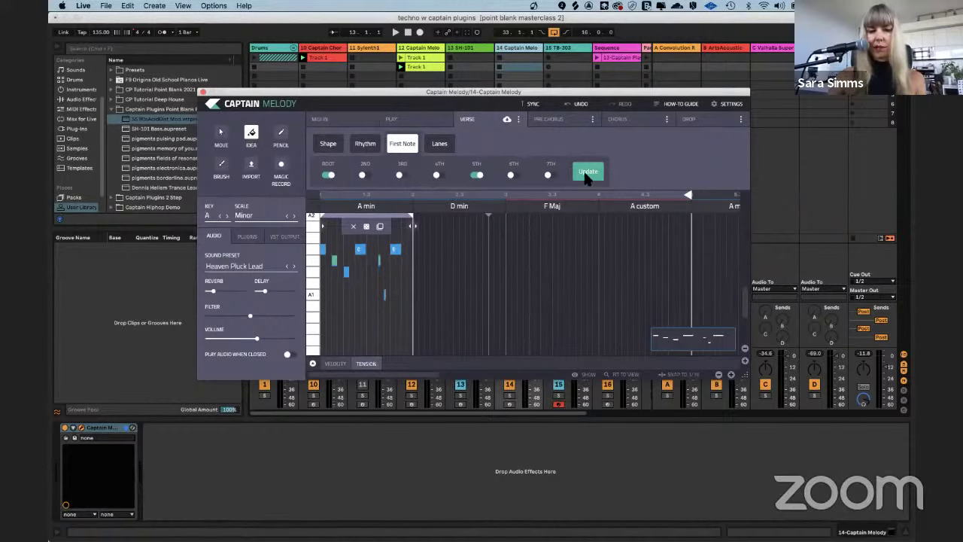
{"action": "left_click", "coordinate": [586, 173]}
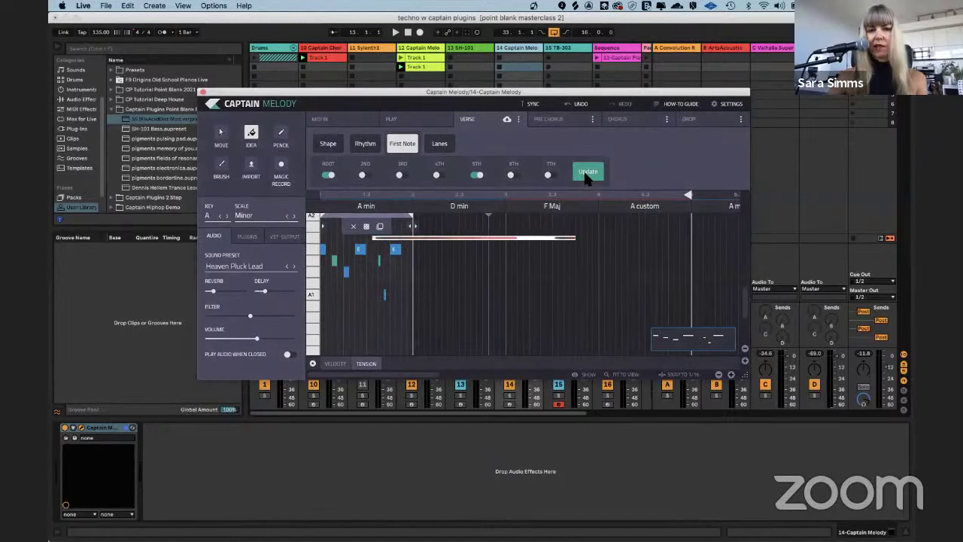
{"action": "left_click", "coordinate": [586, 175]}
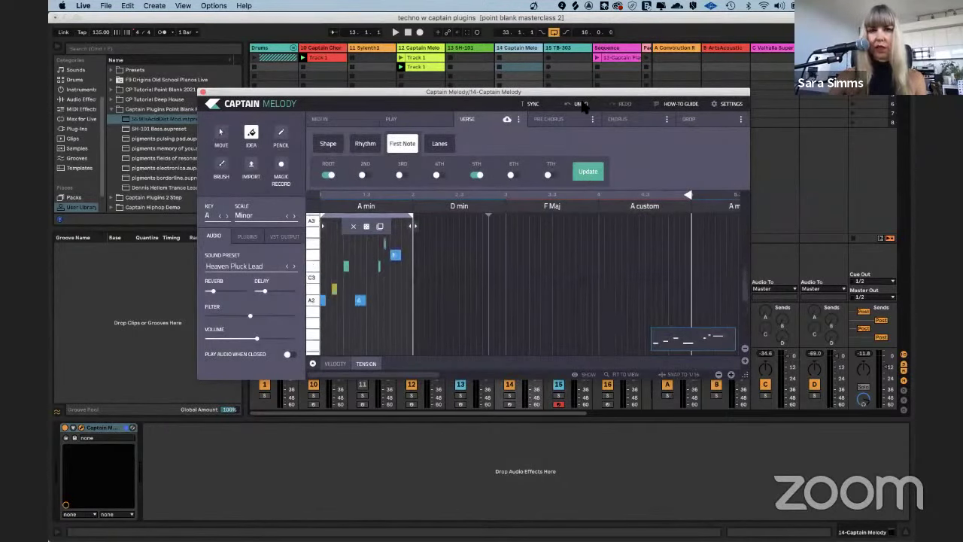
Undo the latest melody regeneration and play back the restored bass pattern with the other tracks
{"action": "left_click", "coordinate": [580, 105]}
{"action": "left_click", "coordinate": [581, 105]}
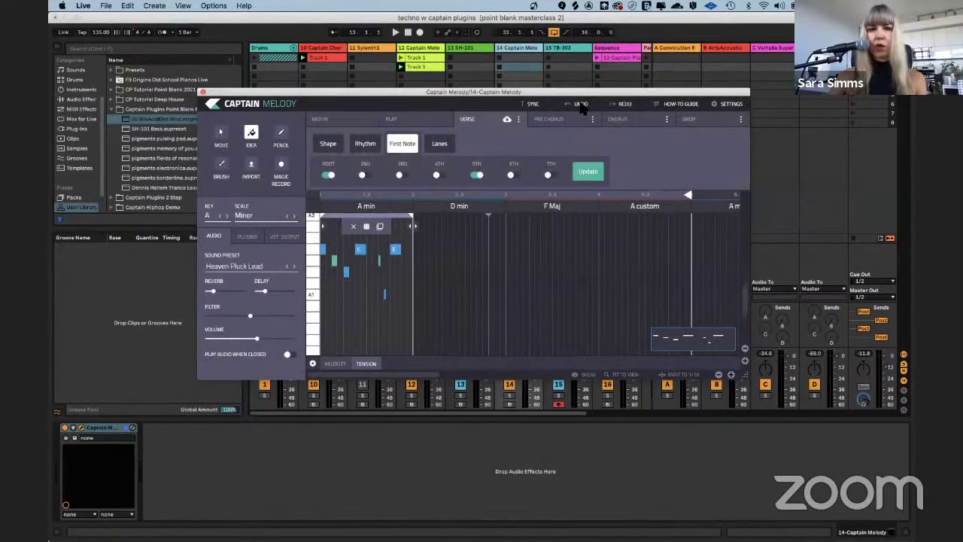
{"action": "key", "text": "space"}
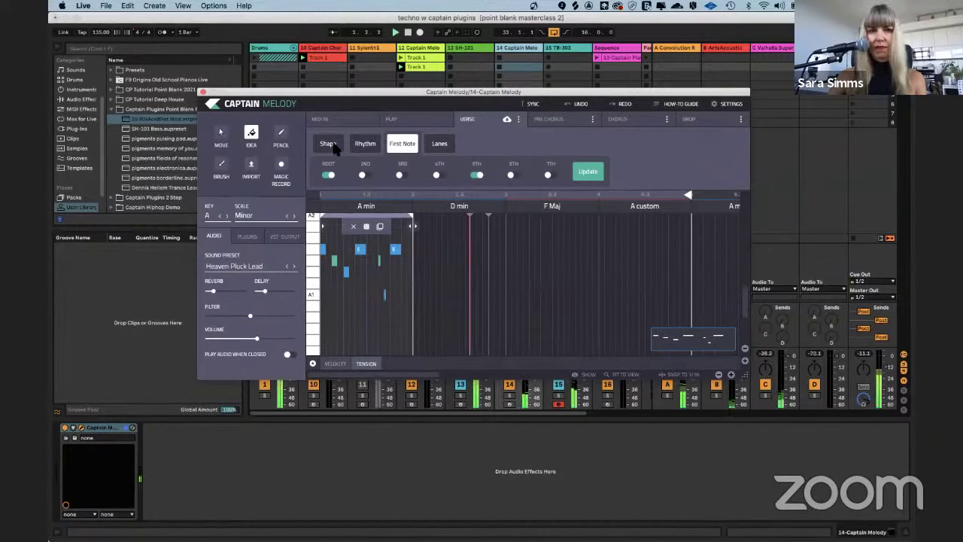
{"action": "key", "text": "space"}
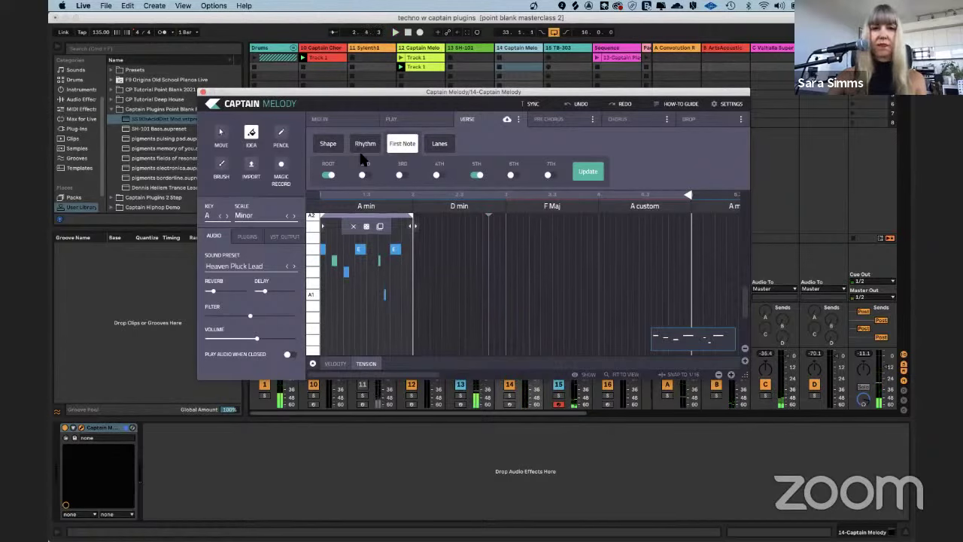
In the idea's Lanes settings, turn the 2nd and 7th lanes down to minimum and bring both back up slightly
{"action": "left_click", "coordinate": [336, 144]}
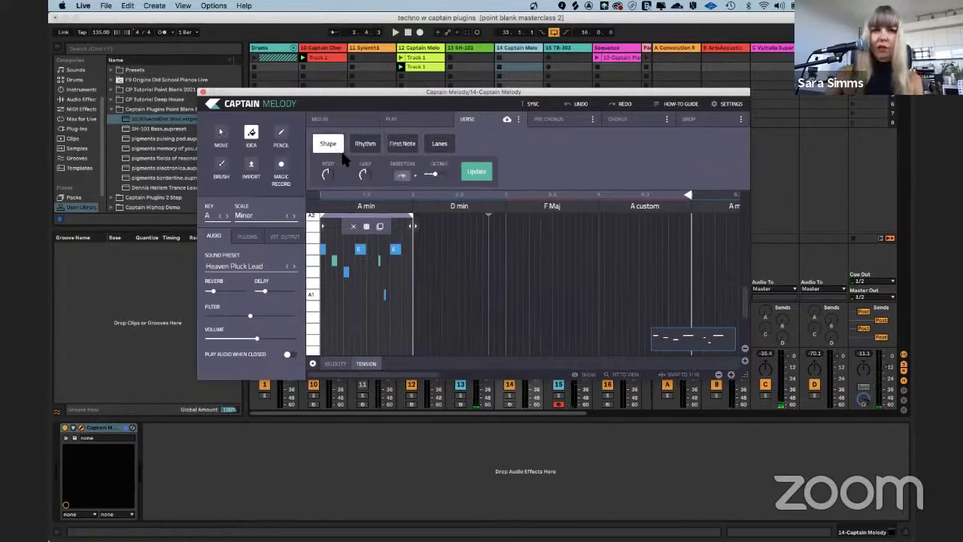
{"action": "left_click", "coordinate": [439, 143]}
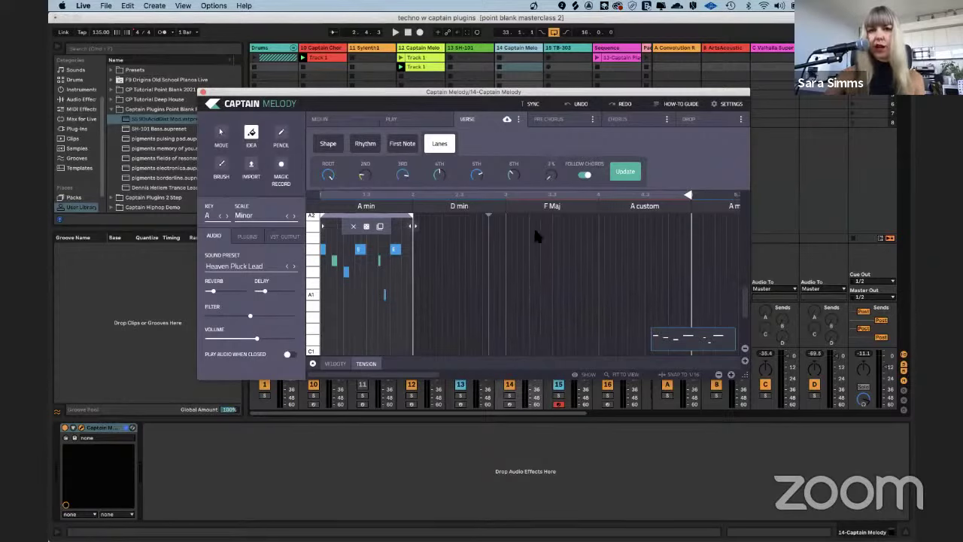
{"action": "left_click_drag", "start_coordinate": [533, 226], "coordinate": [533, 227]}
{"action": "left_click_drag", "start_coordinate": [367, 185], "coordinate": [357, 233]}
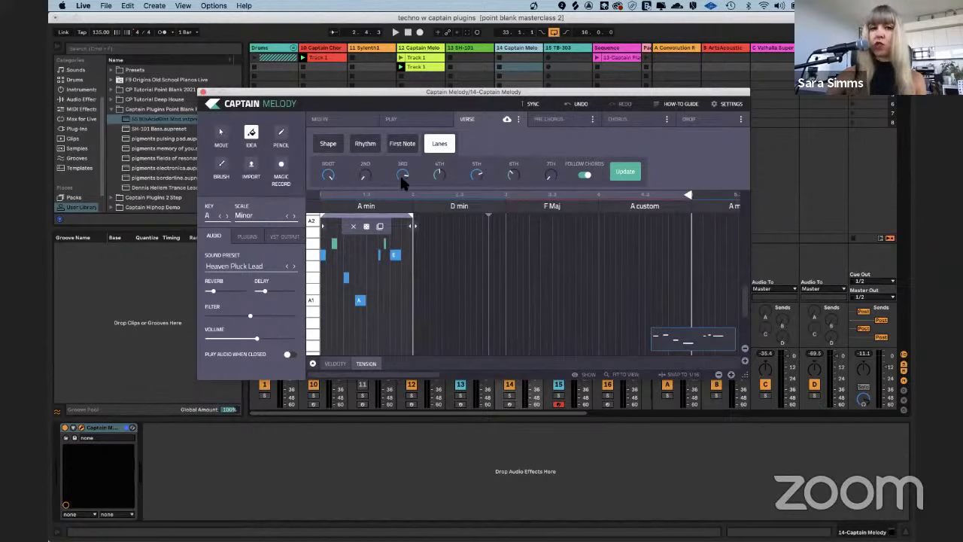
{"action": "left_click_drag", "start_coordinate": [364, 155], "coordinate": [364, 152]}
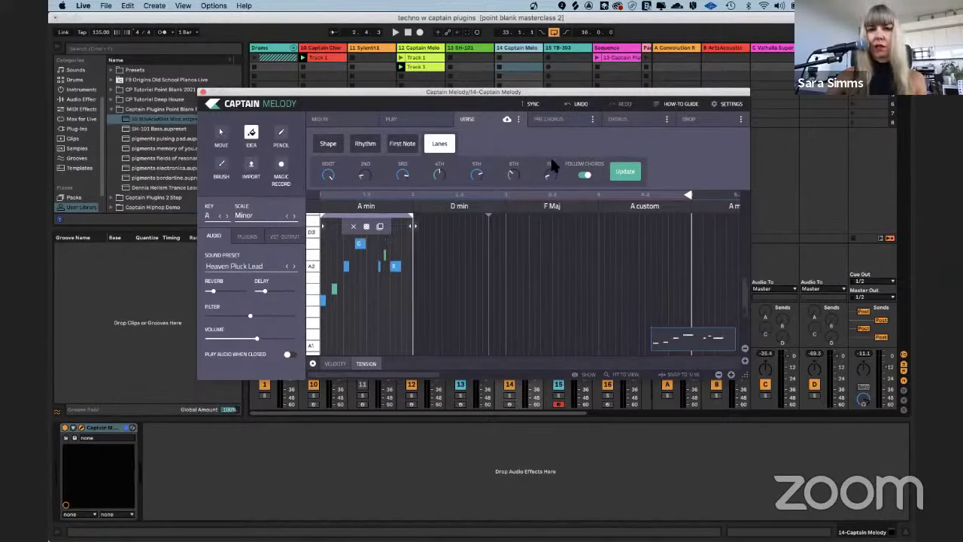
{"action": "left_click", "coordinate": [362, 177]}
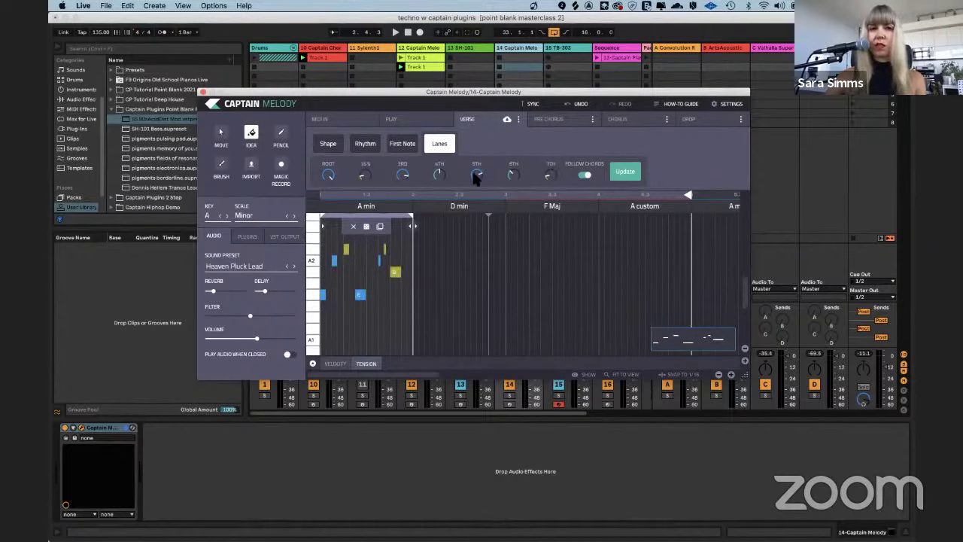
Readjust the idea's 7th lane and change the Leap amount in its Shape settings
{"action": "left_click", "coordinate": [550, 172]}
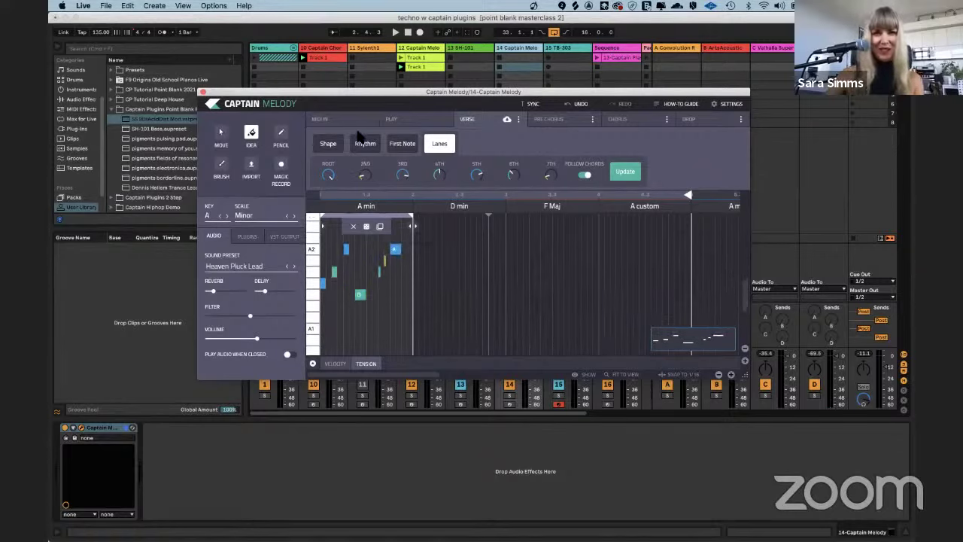
{"action": "left_click", "coordinate": [340, 147]}
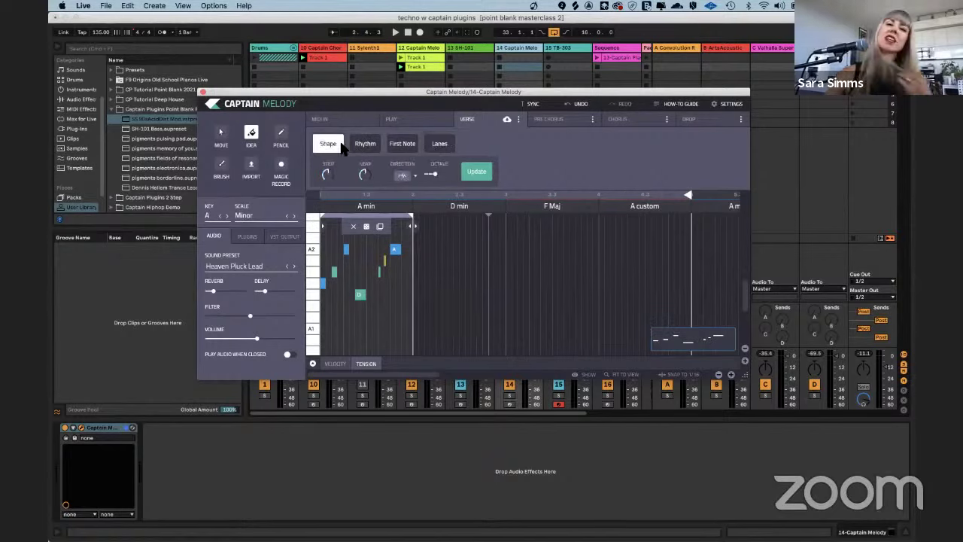
{"action": "mouse_move", "coordinate": [330, 173]}
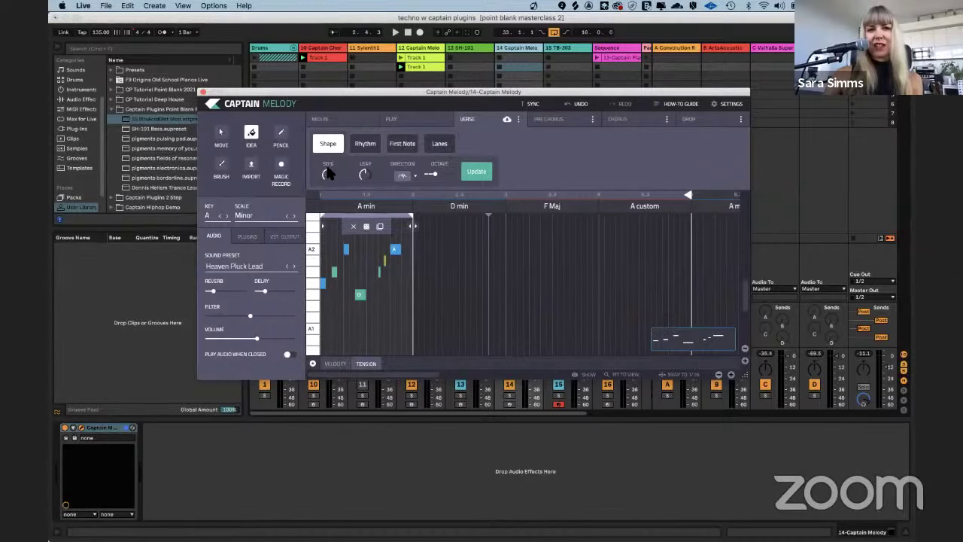
{"action": "left_click", "coordinate": [366, 172]}
{"action": "left_click_drag", "start_coordinate": [367, 170], "coordinate": [360, 174]}
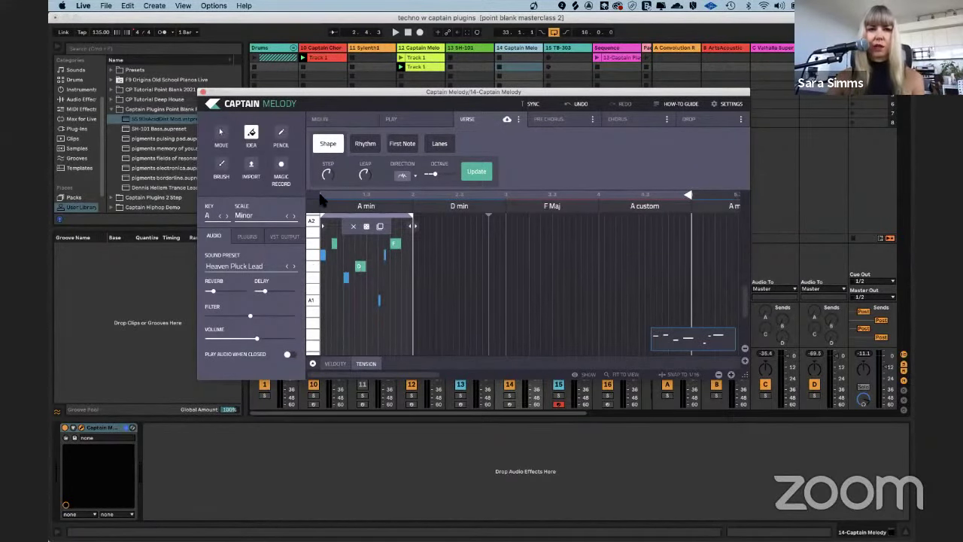
Vary the idea's Step amount while playing the track, and look through the available Direction options
{"action": "left_click_drag", "start_coordinate": [327, 176], "coordinate": [328, 183]}
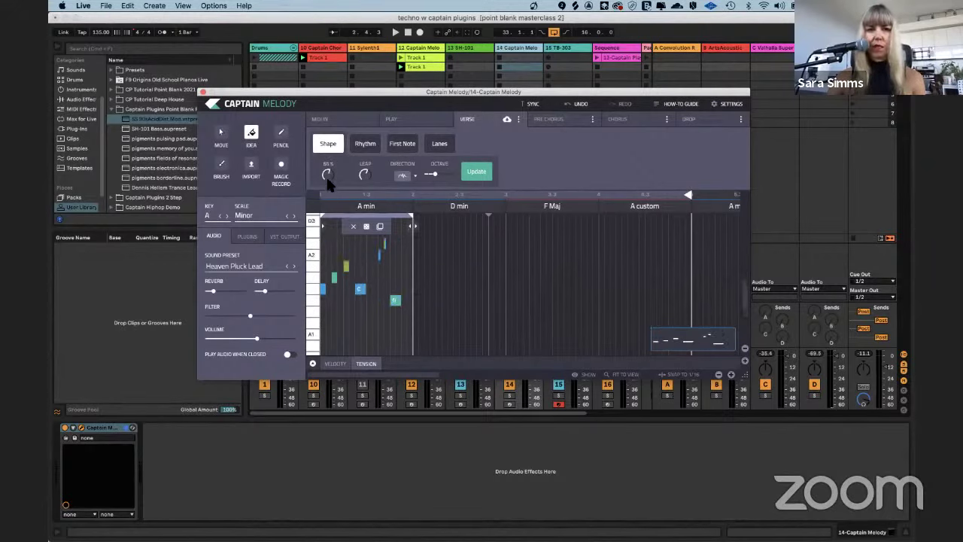
{"action": "key", "text": "space"}
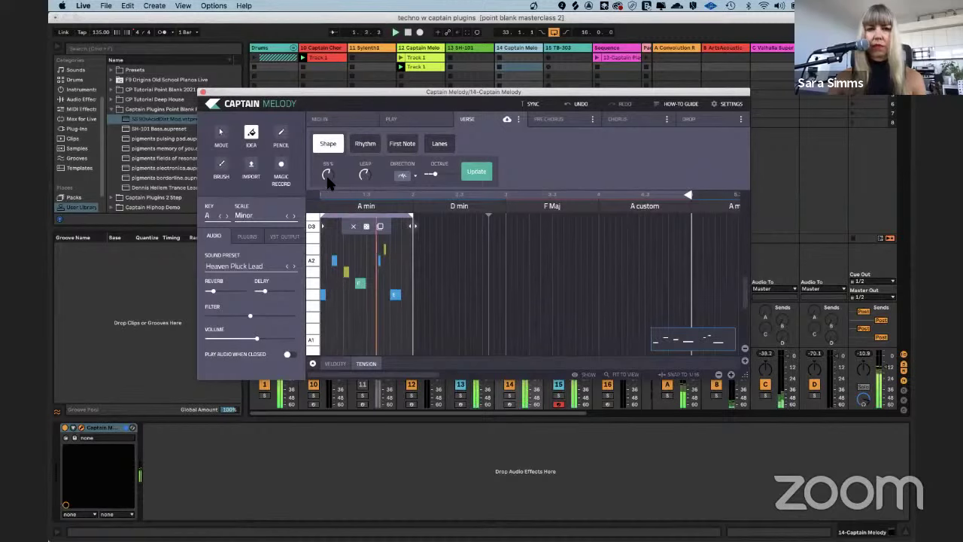
{"action": "mouse_move", "coordinate": [326, 174]}
{"action": "left_mouse_down"}
{"action": "mouse_move", "coordinate": [326, 182]}
{"action": "mouse_move", "coordinate": [327, 171]}
{"action": "left_mouse_up"}
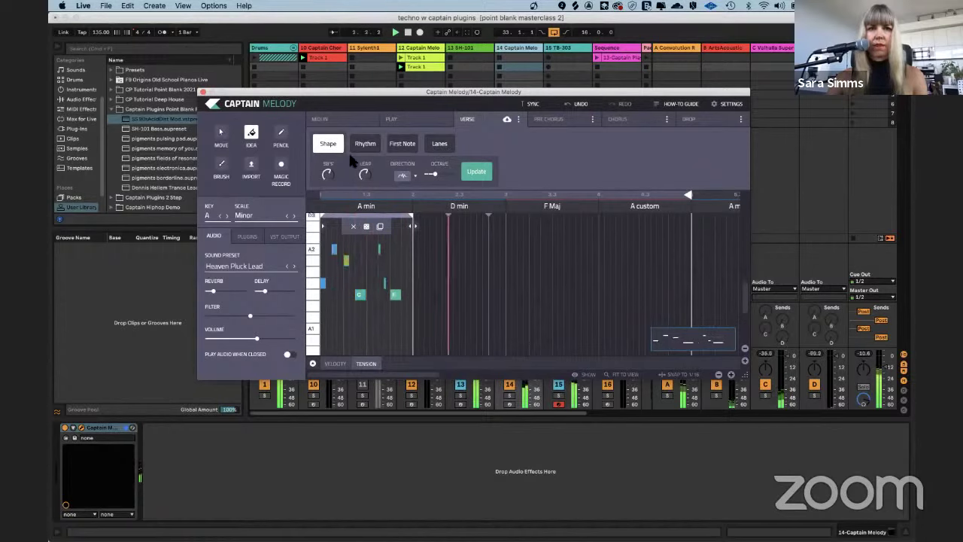
{"action": "left_click", "coordinate": [403, 177]}
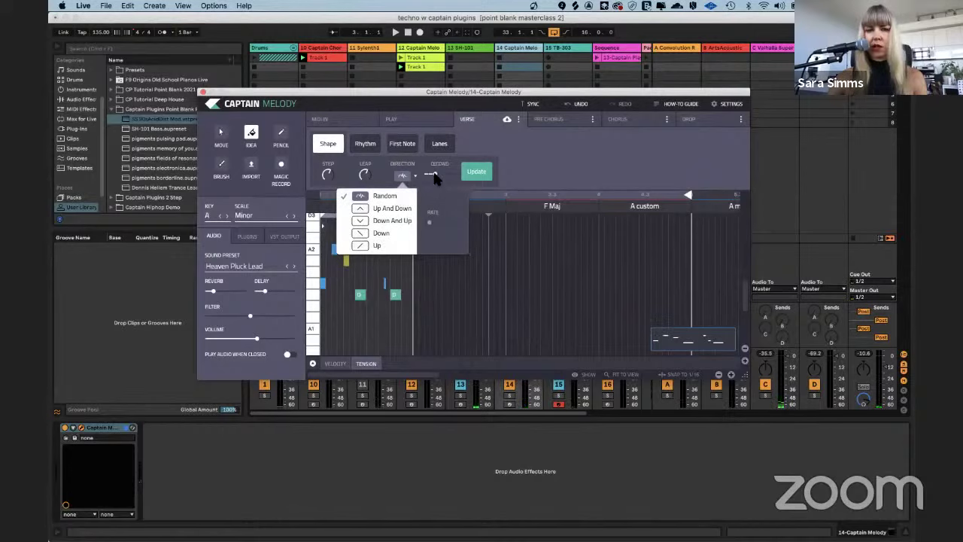
{"action": "left_click", "coordinate": [462, 162]}
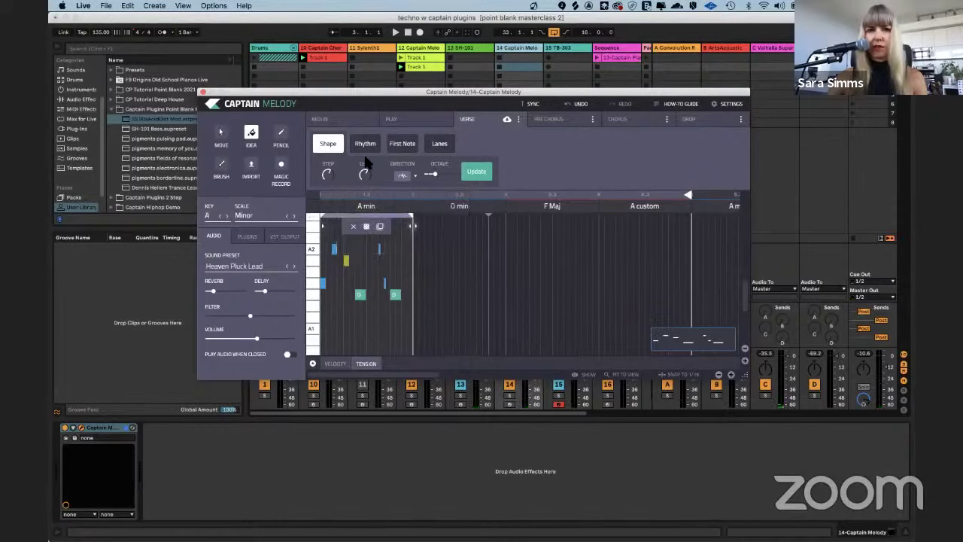
In the idea's Rhythm settings, change the note density and set triplets to 25 %, playing back each variation
{"action": "left_click", "coordinate": [366, 144]}
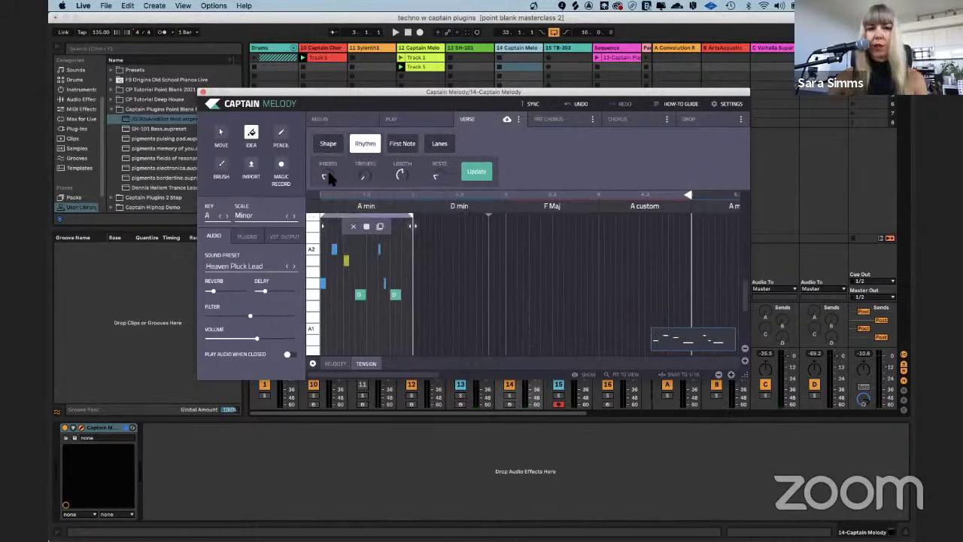
{"action": "left_click_drag", "start_coordinate": [327, 172], "coordinate": [331, 154]}
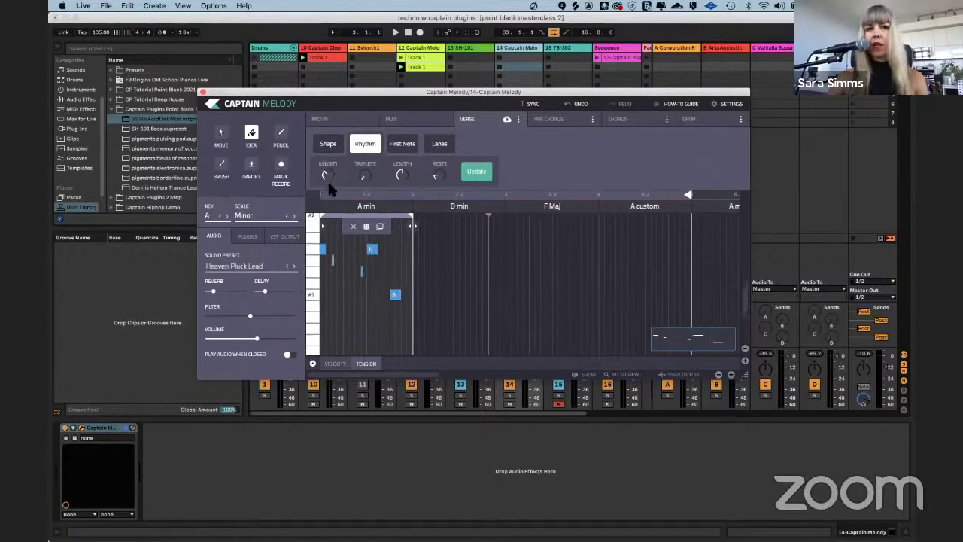
{"action": "key", "text": "space"}
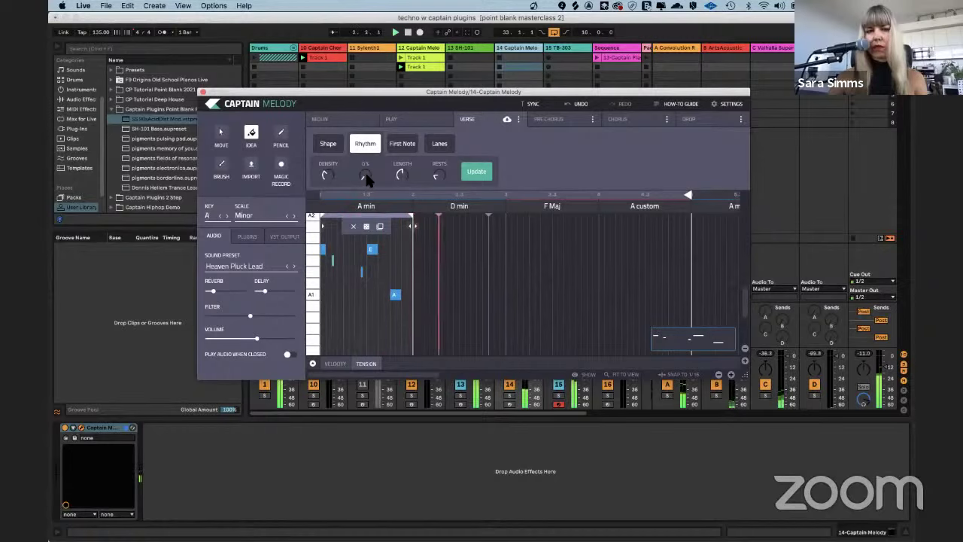
{"action": "left_click_drag", "start_coordinate": [366, 169], "coordinate": [363, 170]}
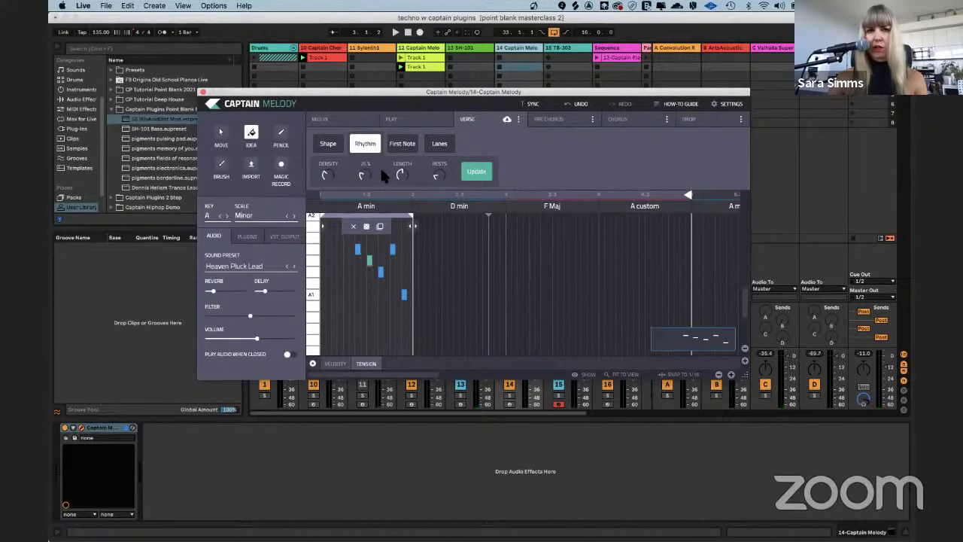
{"action": "key", "text": "space"}
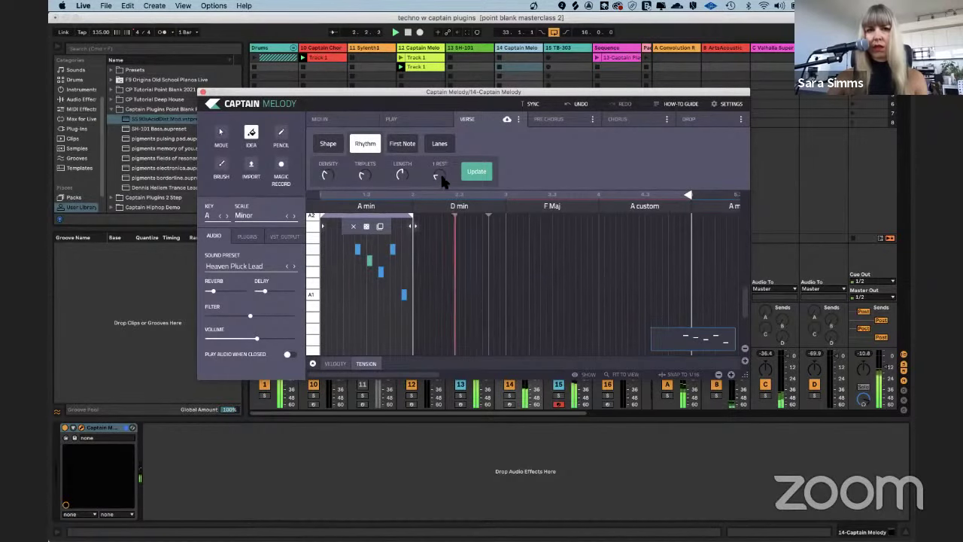
Set the idea's rhythm to 2 rests and regenerate the melody twice during playback
{"action": "left_click_drag", "start_coordinate": [440, 172], "coordinate": [444, 158]}
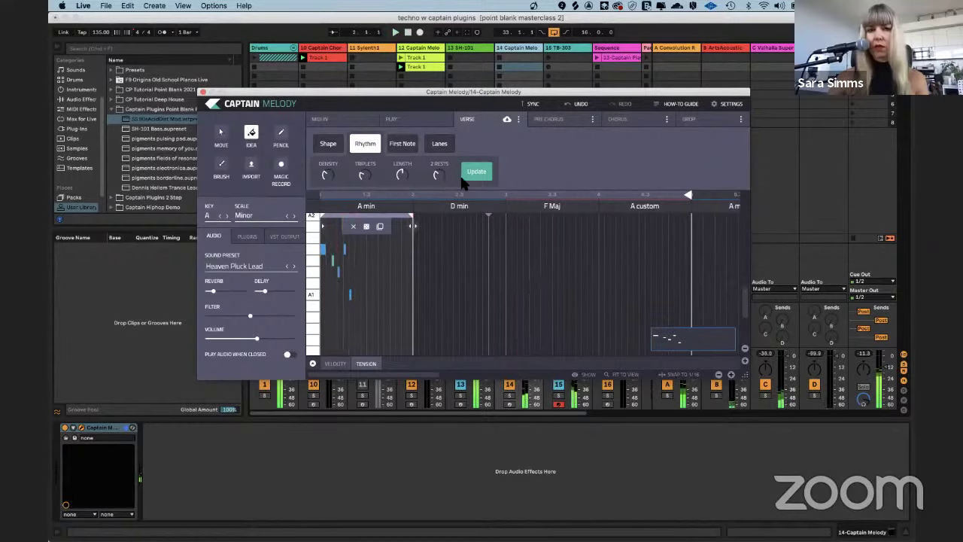
{"action": "left_click", "coordinate": [472, 172]}
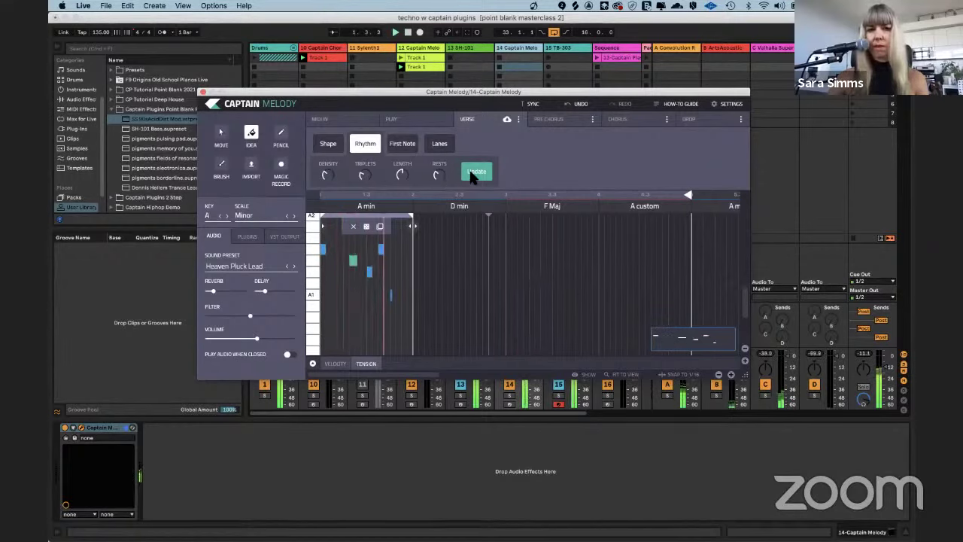
{"action": "left_click", "coordinate": [472, 176]}
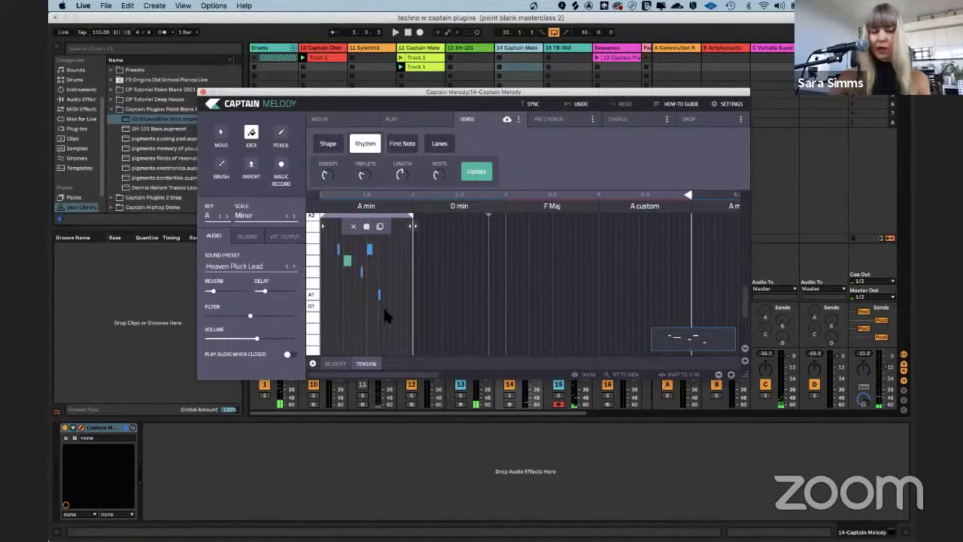
Add a D note at the start of the A min bar and copy the bar's notes under the F Maj chord
{"action": "left_click_drag", "start_coordinate": [384, 308], "coordinate": [358, 276]}
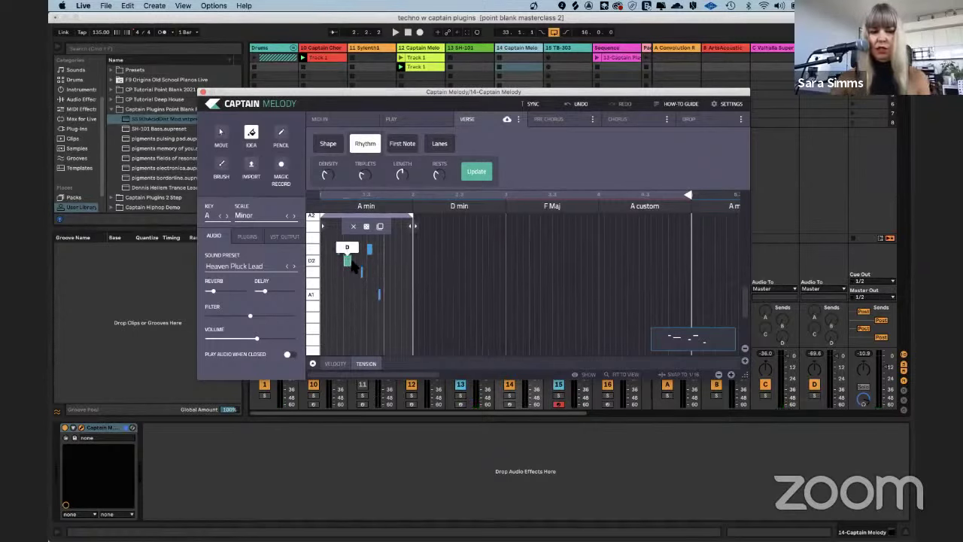
{"action": "left_click_drag", "start_coordinate": [348, 269], "coordinate": [325, 261]}
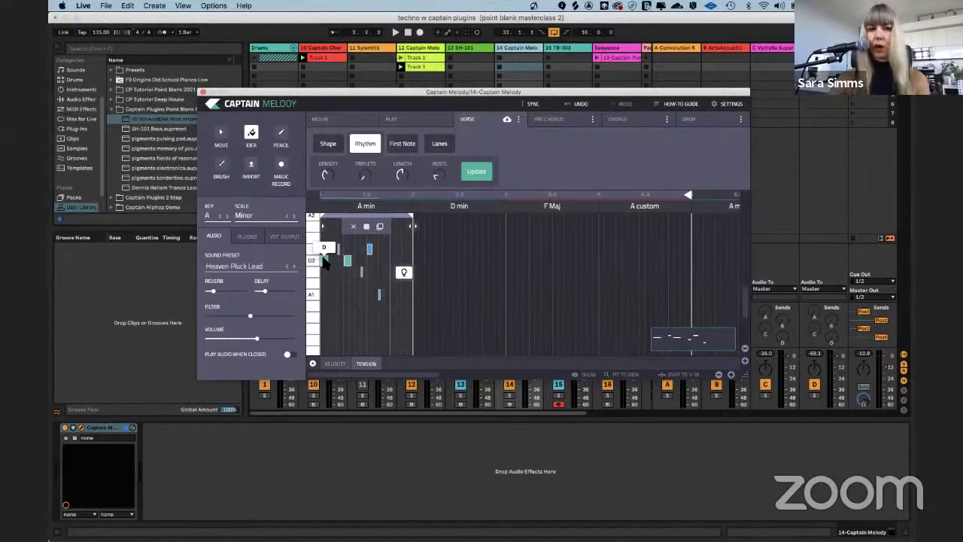
{"action": "left_click_drag", "start_coordinate": [325, 259], "coordinate": [507, 263]}
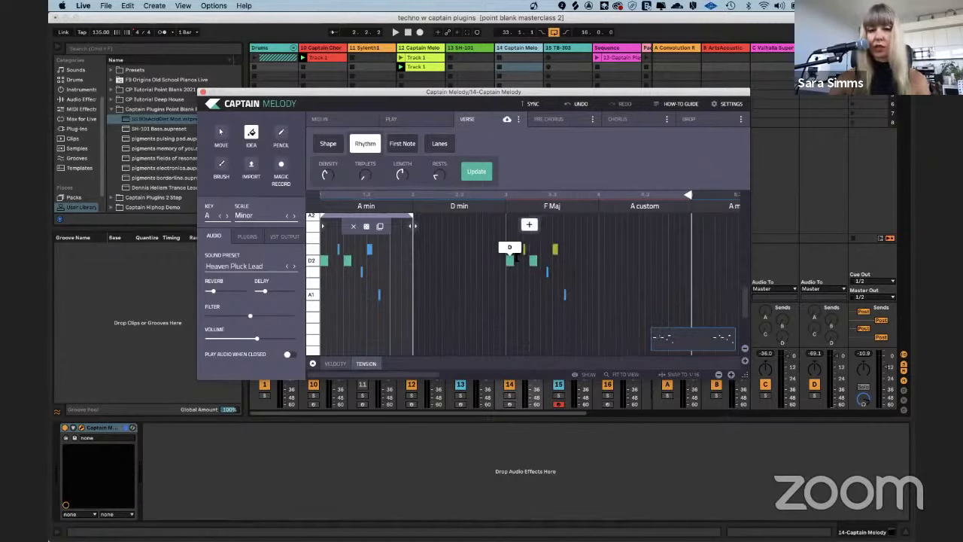
Delete the opening D note from both the A min and F Maj patterns and play back the result
{"action": "double_click", "coordinate": [509, 261]}
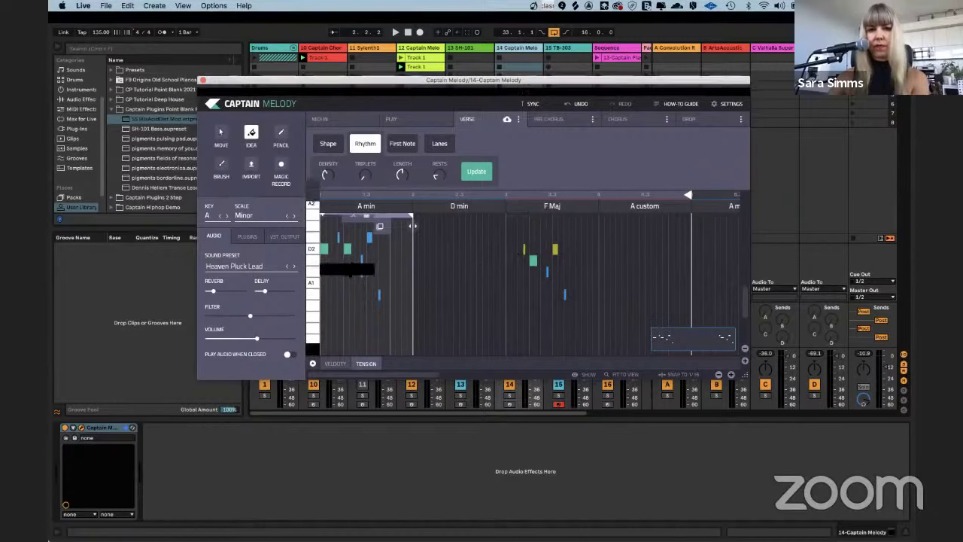
{"action": "double_click", "coordinate": [325, 261]}
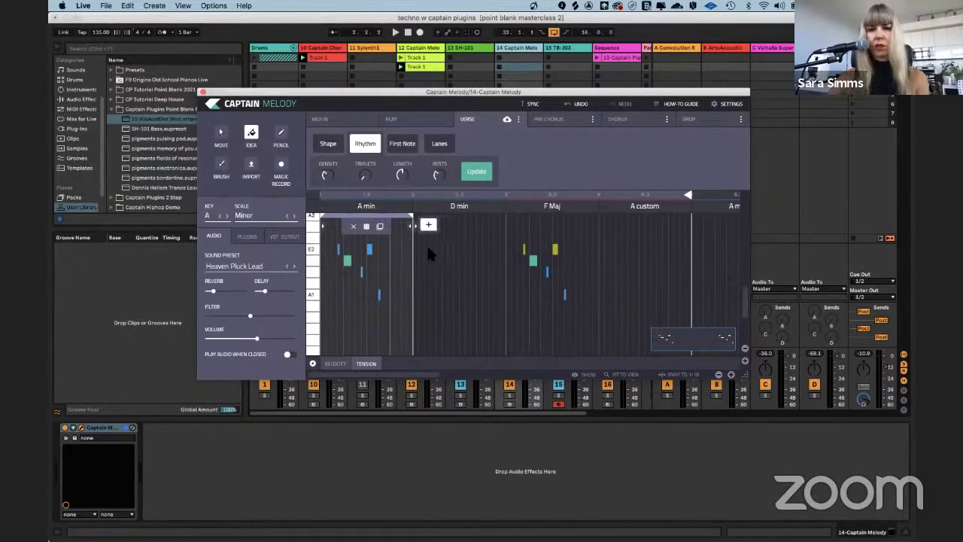
{"action": "key", "text": "space"}
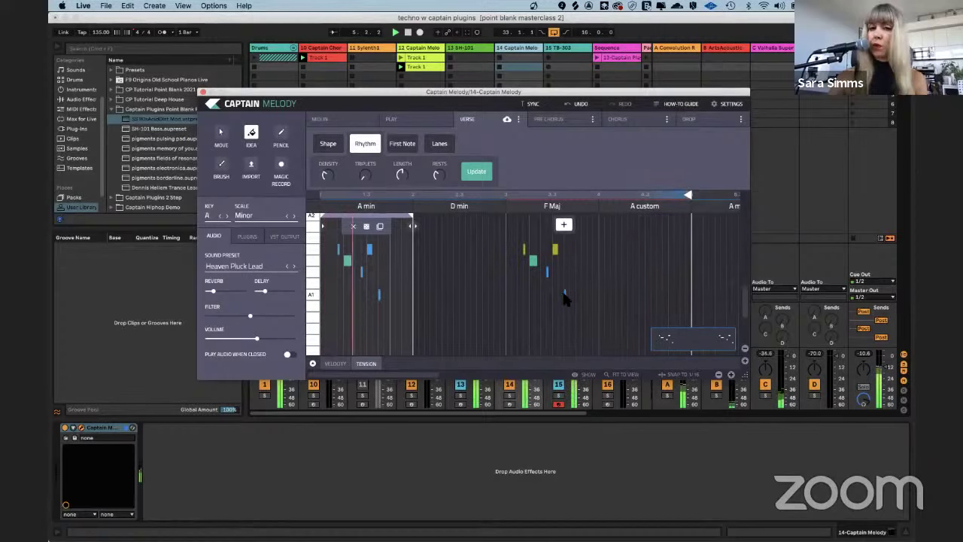
{"action": "key", "text": "space"}
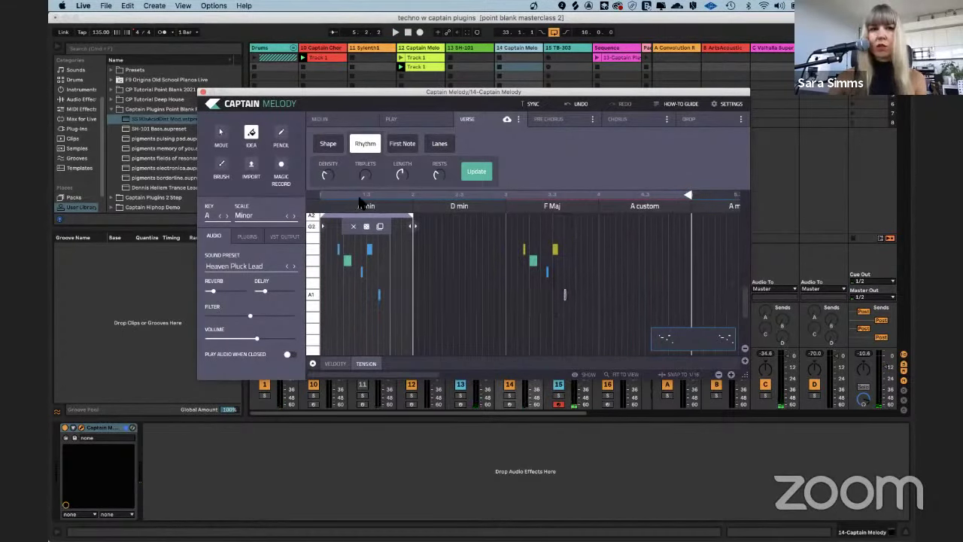
Try moving the last note under F Maj up to C2 with the Move tool, play it back, and undo the change
{"action": "left_click", "coordinate": [220, 133]}
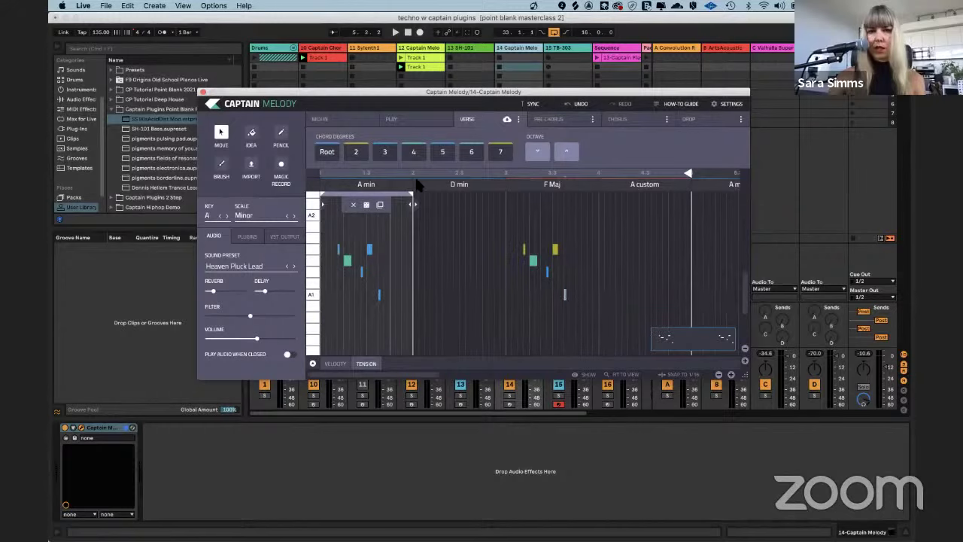
{"action": "left_click", "coordinate": [385, 153]}
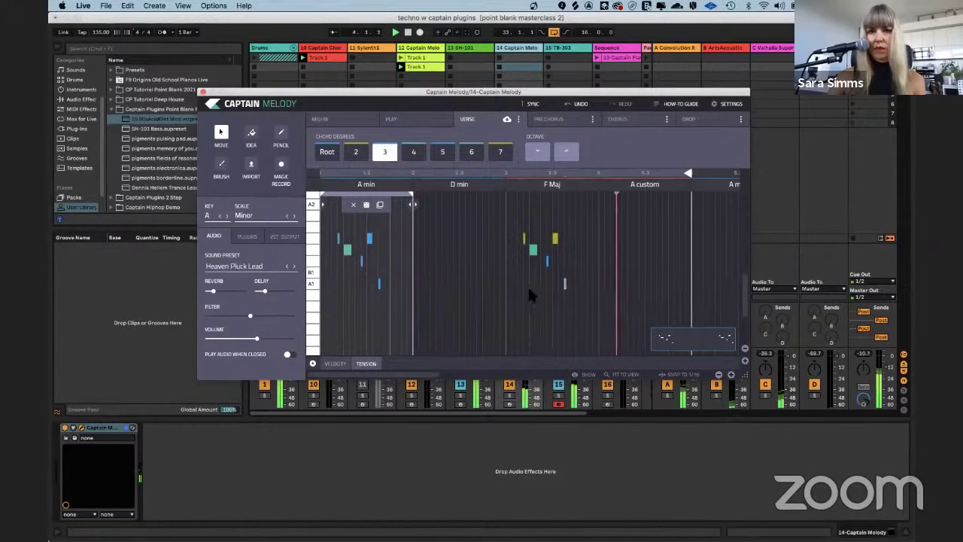
{"action": "left_click_drag", "start_coordinate": [565, 284], "coordinate": [561, 268]}
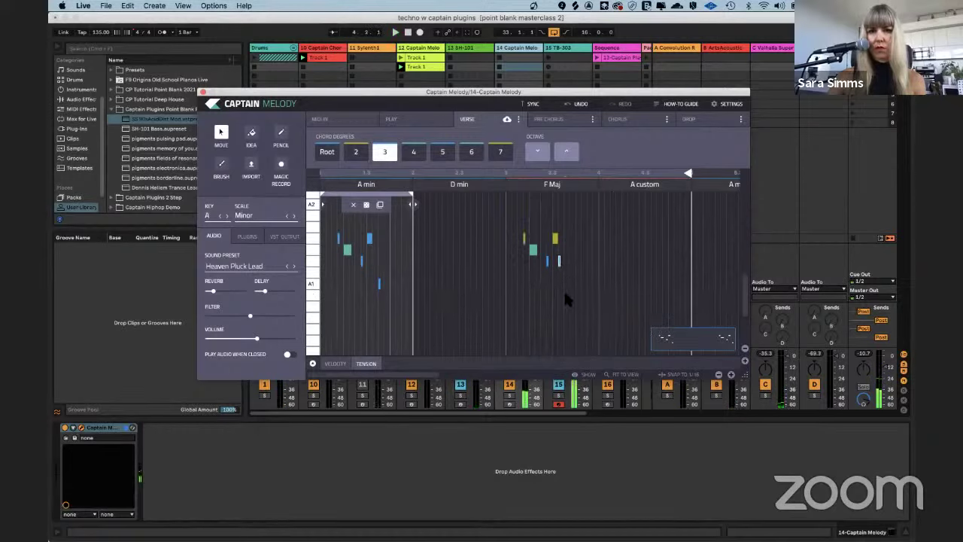
{"action": "left_click", "coordinate": [564, 294]}
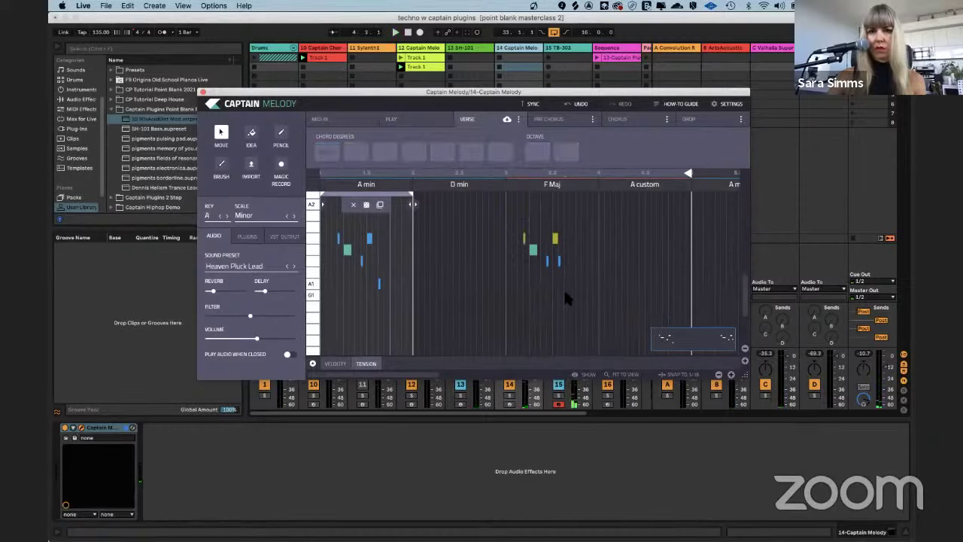
{"action": "left_click_drag", "start_coordinate": [565, 286], "coordinate": [563, 265]}
{"action": "left_click", "coordinate": [562, 285]}
{"action": "key", "text": "space"}
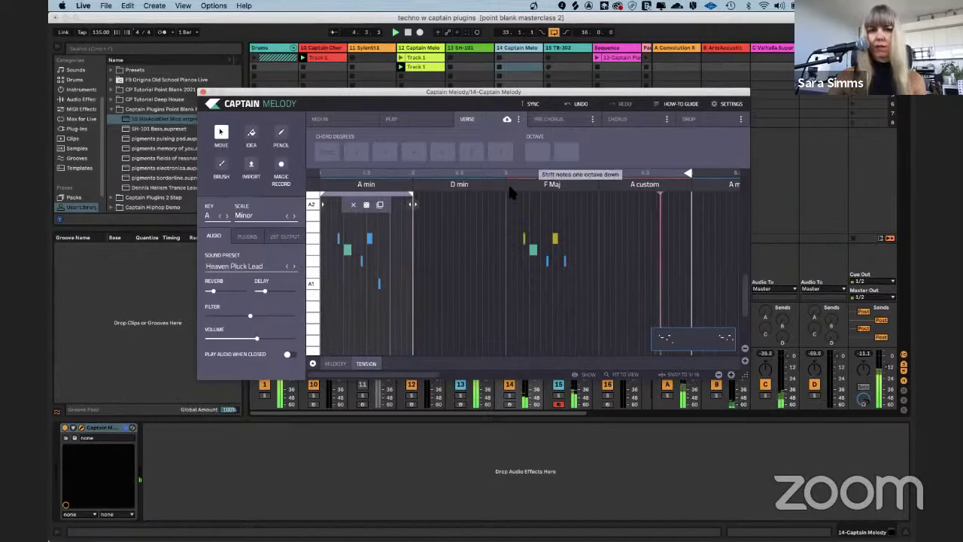
{"action": "left_click", "coordinate": [577, 104]}
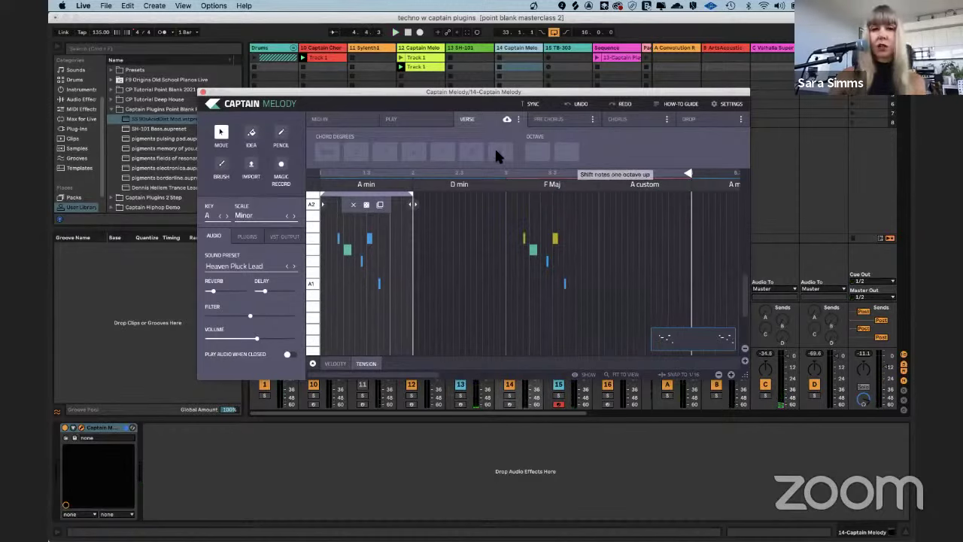
Export the Captain Melody pattern as a MIDI clip into the first slot of its own track and close the plugin window
{"action": "left_click_drag", "start_coordinate": [489, 92], "coordinate": [450, 182]}
{"action": "left_click_drag", "start_coordinate": [626, 438], "coordinate": [527, 60]}
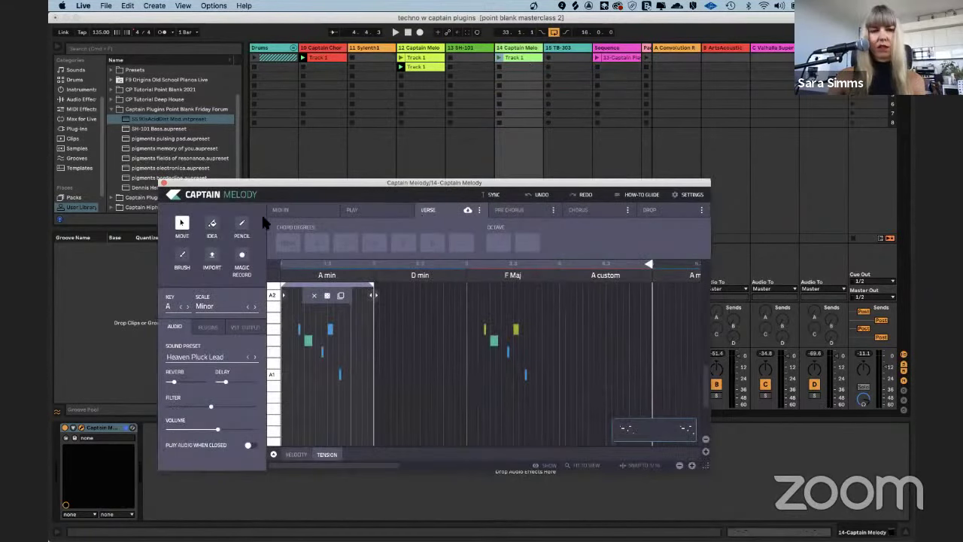
{"action": "left_click_drag", "start_coordinate": [292, 184], "coordinate": [297, 183]}
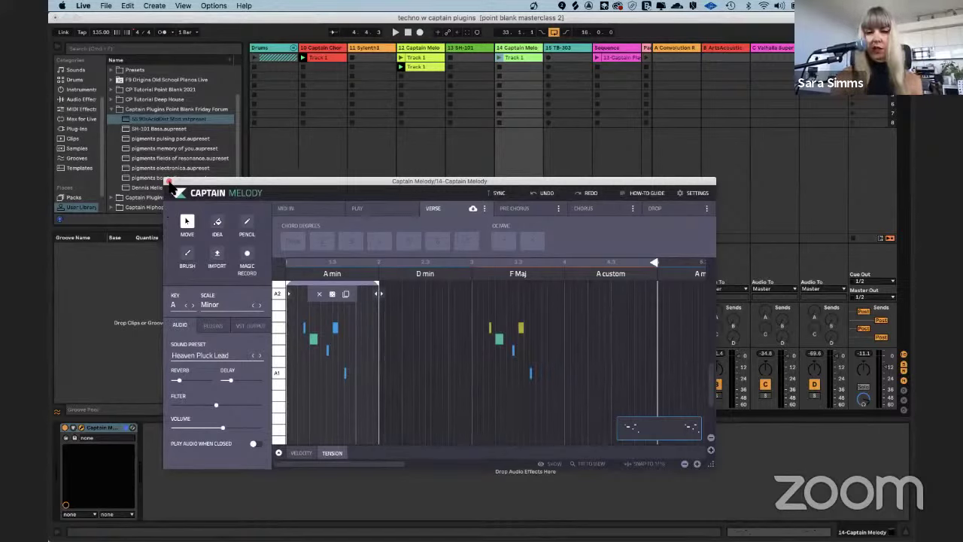
{"action": "left_click", "coordinate": [168, 182]}
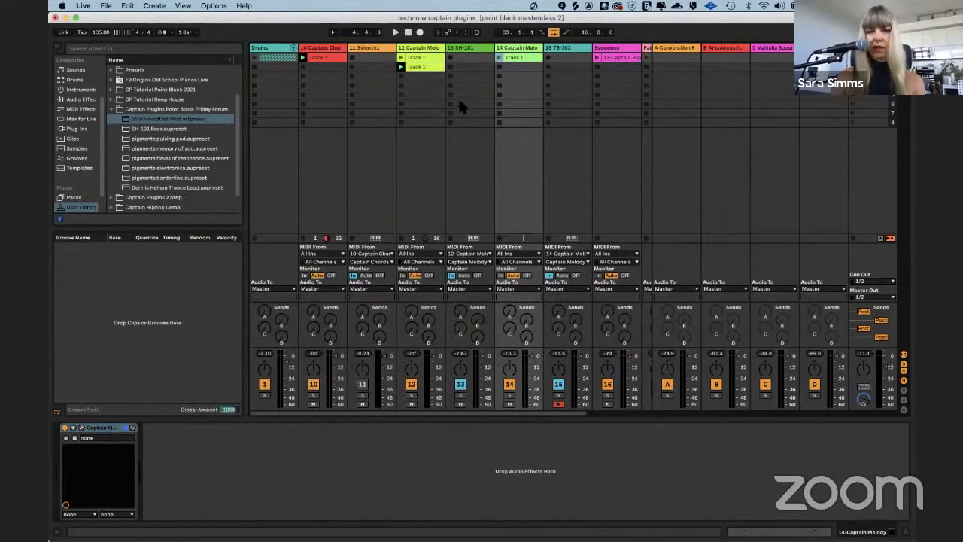
Open the exported melody clip's notes and launch the clip
{"action": "double_click", "coordinate": [516, 58]}
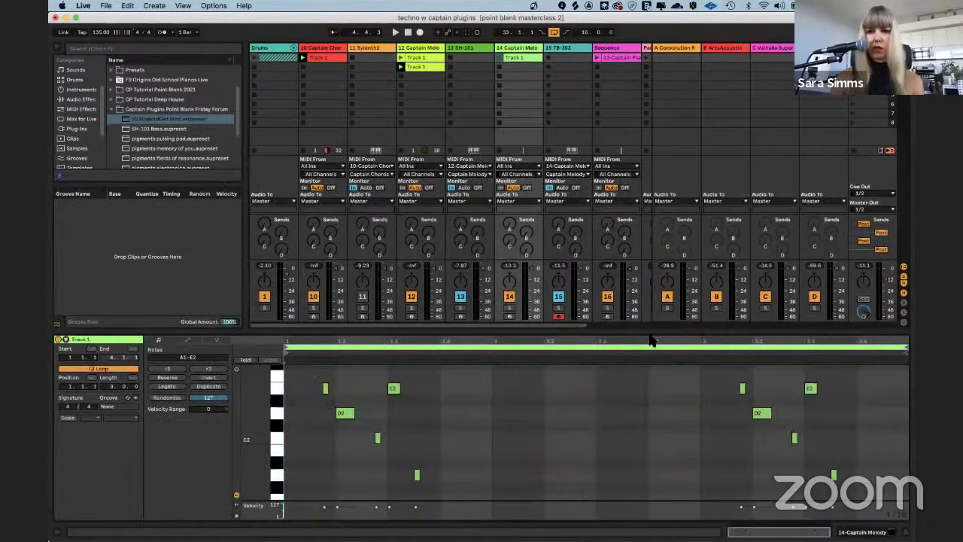
{"action": "left_click", "coordinate": [499, 58]}
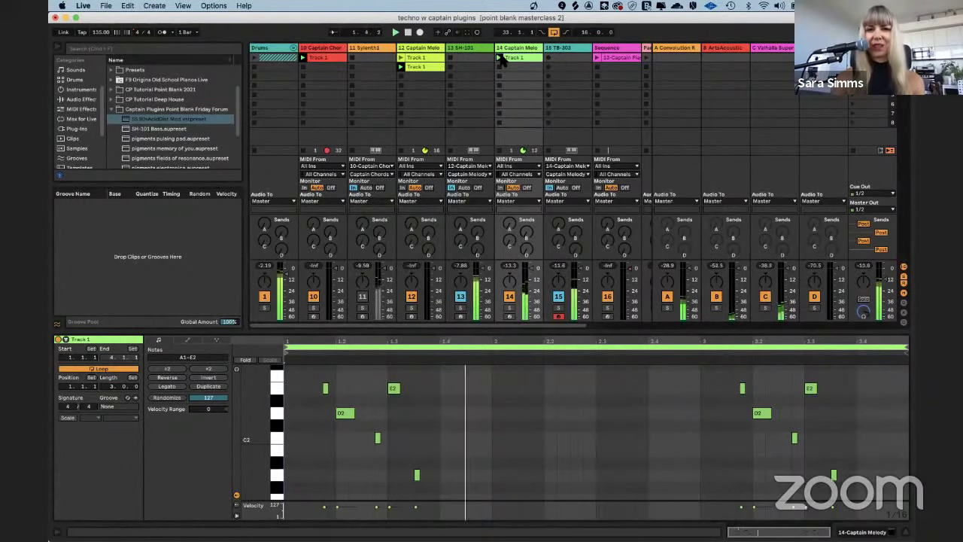
Switch the Captain Melody device on track 14 to VST Output, close its window and play the session
{"action": "double_click", "coordinate": [515, 49]}
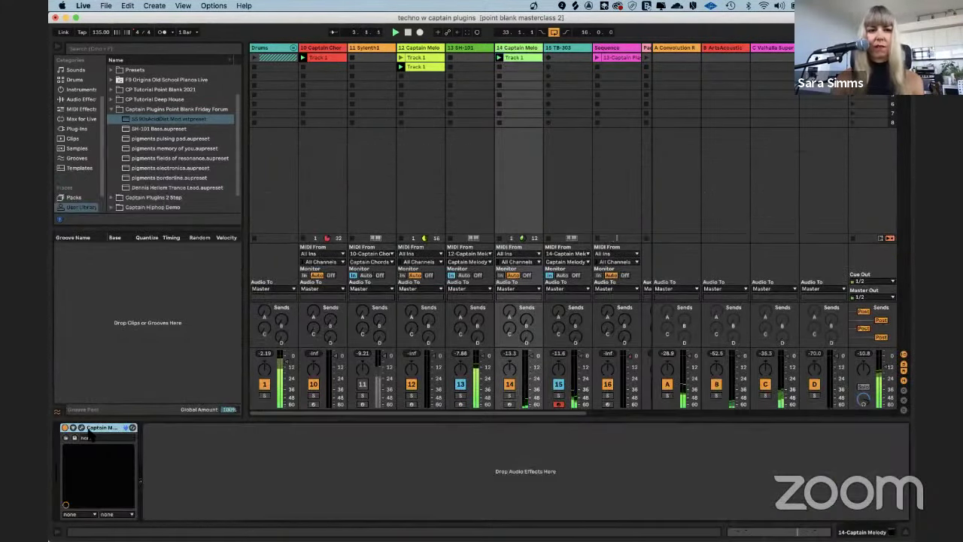
{"action": "left_click", "coordinate": [74, 437]}
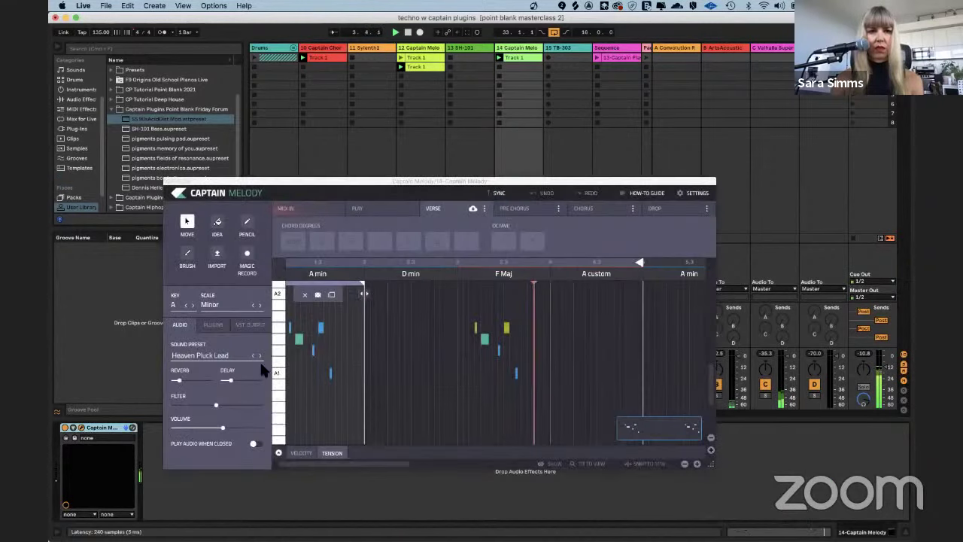
{"action": "left_click", "coordinate": [253, 323]}
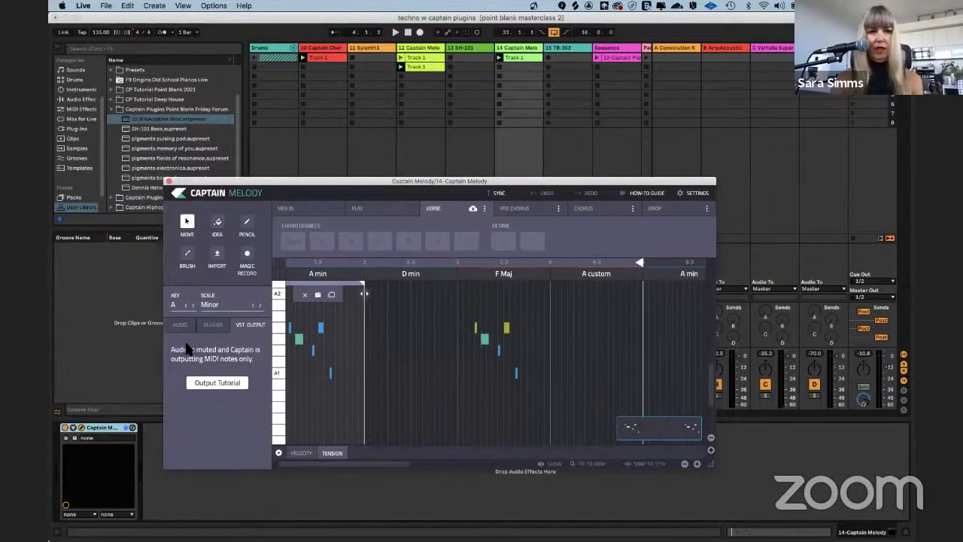
{"action": "left_click", "coordinate": [169, 181]}
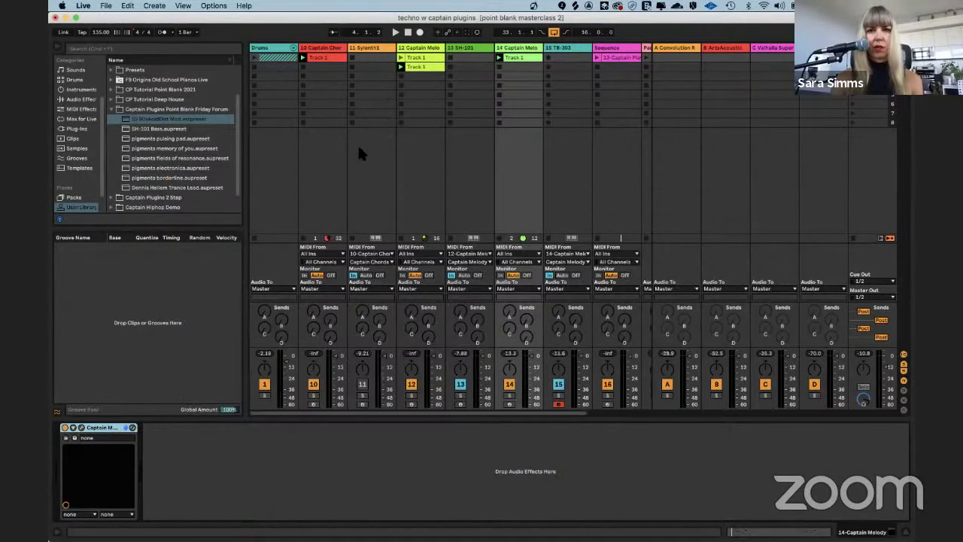
{"action": "key", "text": "space"}
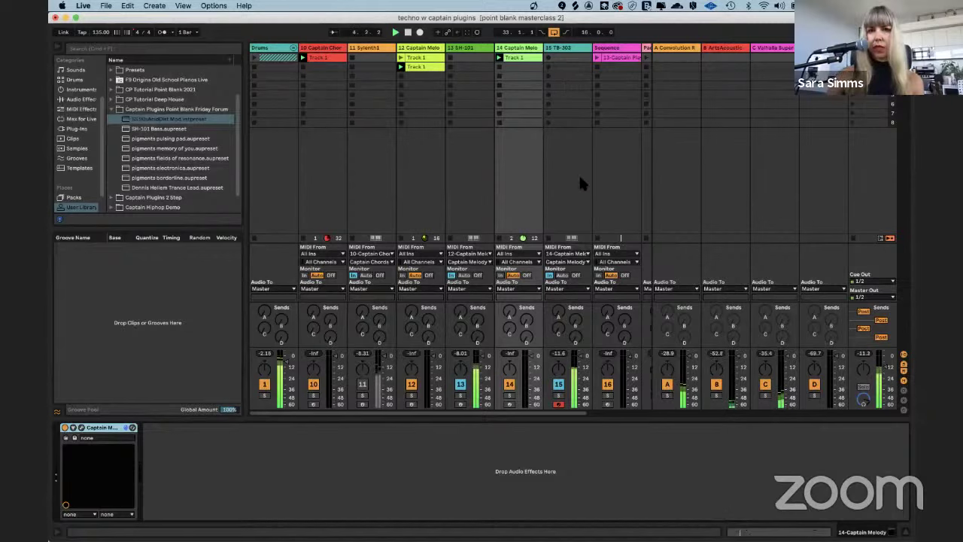
Set the loop length of the track 14 Captain Melody clip to 4 bars
{"action": "left_click", "coordinate": [530, 59]}
{"action": "double_click", "coordinate": [530, 59]}
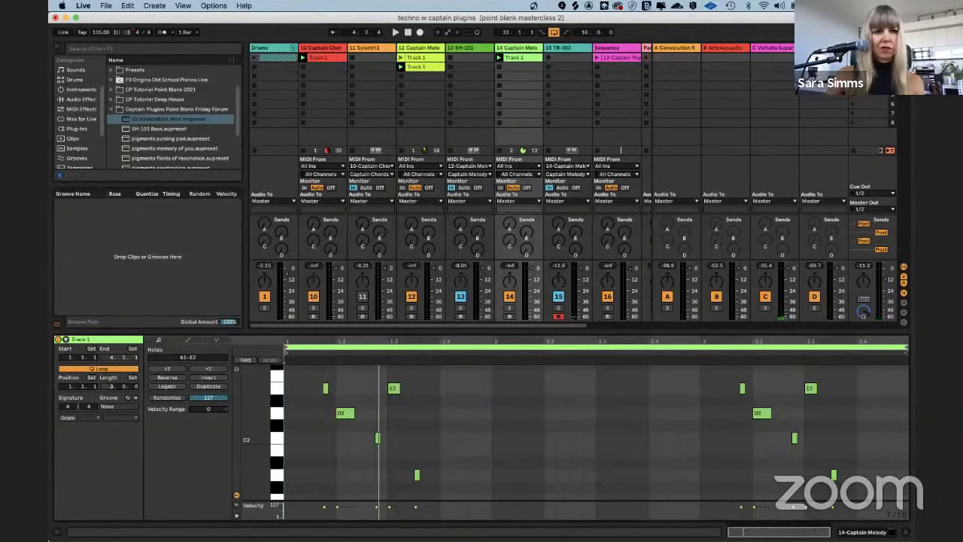
{"action": "left_click_drag", "start_coordinate": [112, 386], "coordinate": [112, 378]}
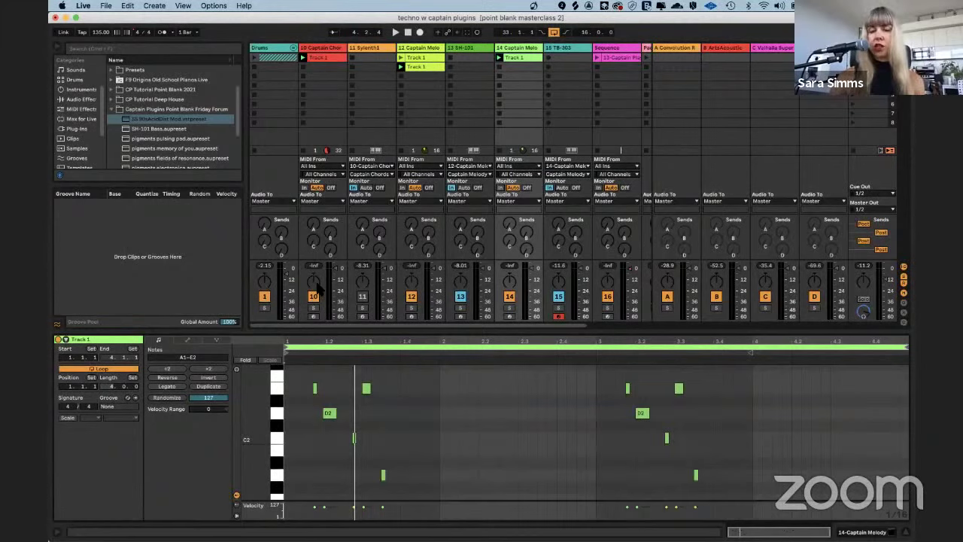
Open the Captain Play clip on the Sequence track, restart playback and launch the clip
{"action": "left_click", "coordinate": [613, 57]}
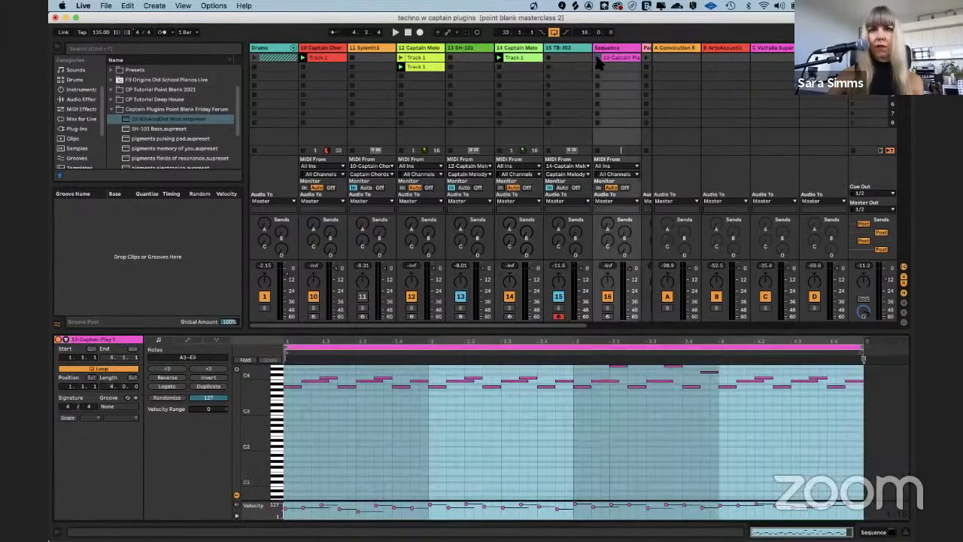
{"action": "key", "text": "space"}
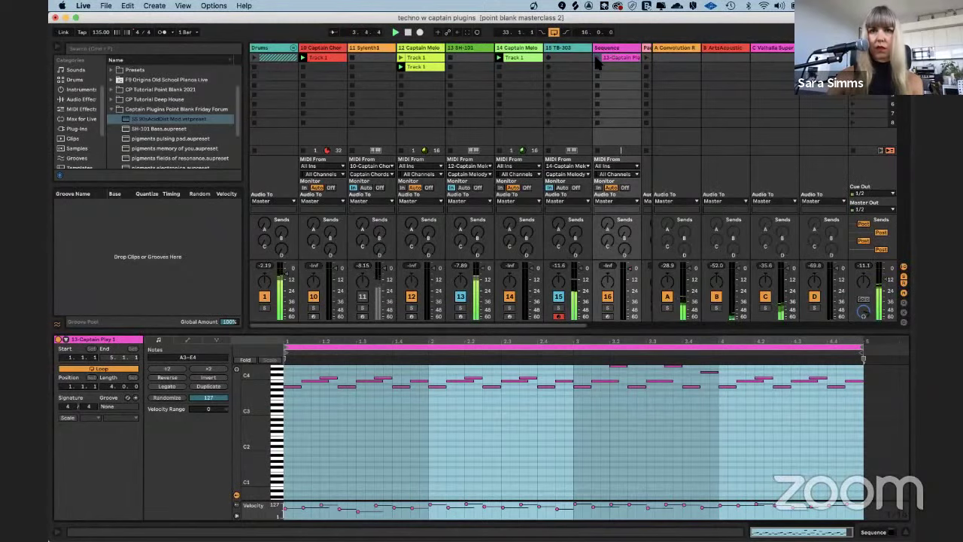
{"action": "left_click", "coordinate": [597, 59]}
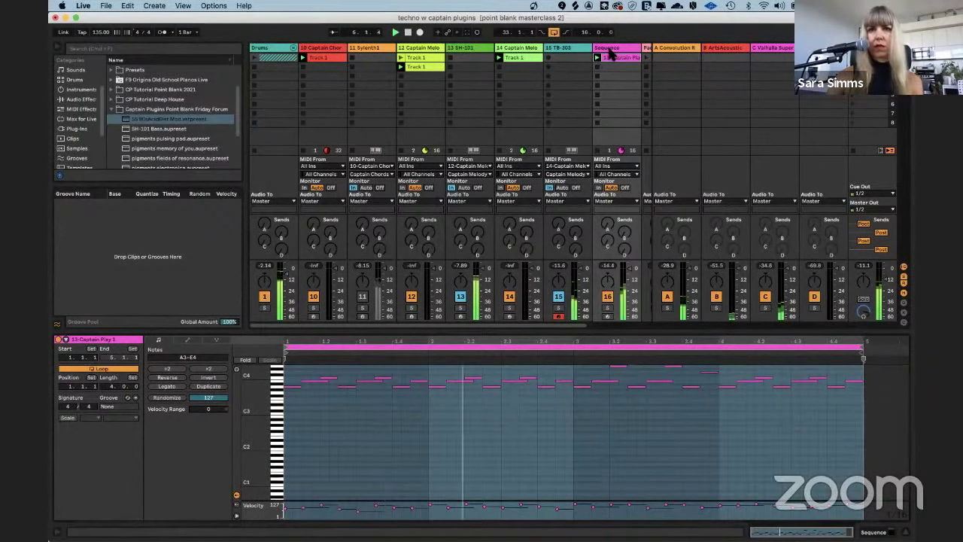
Examine the Pigments synth hosted in the Sequence track's Captain Play device, including its preset, and close both plugin windows
{"action": "left_click", "coordinate": [605, 48]}
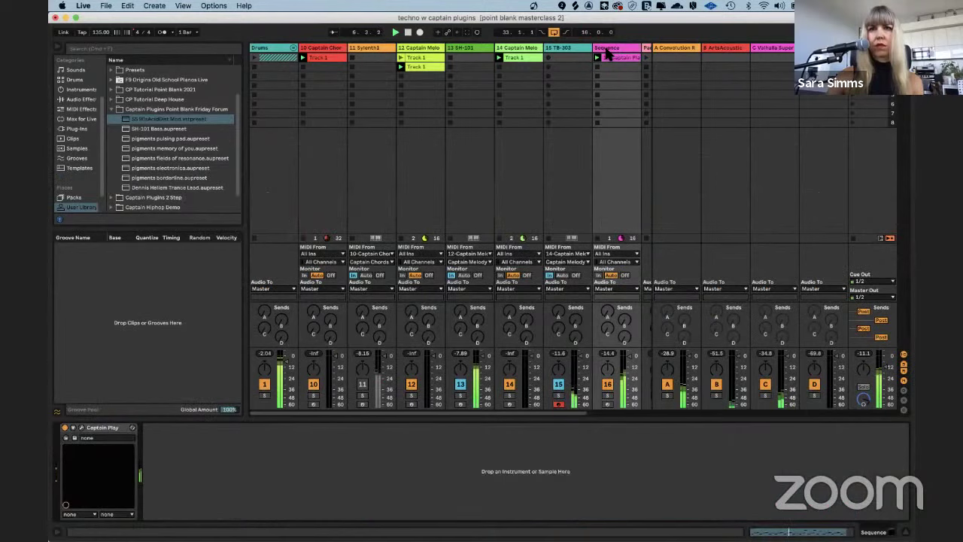
{"action": "left_click", "coordinate": [81, 427]}
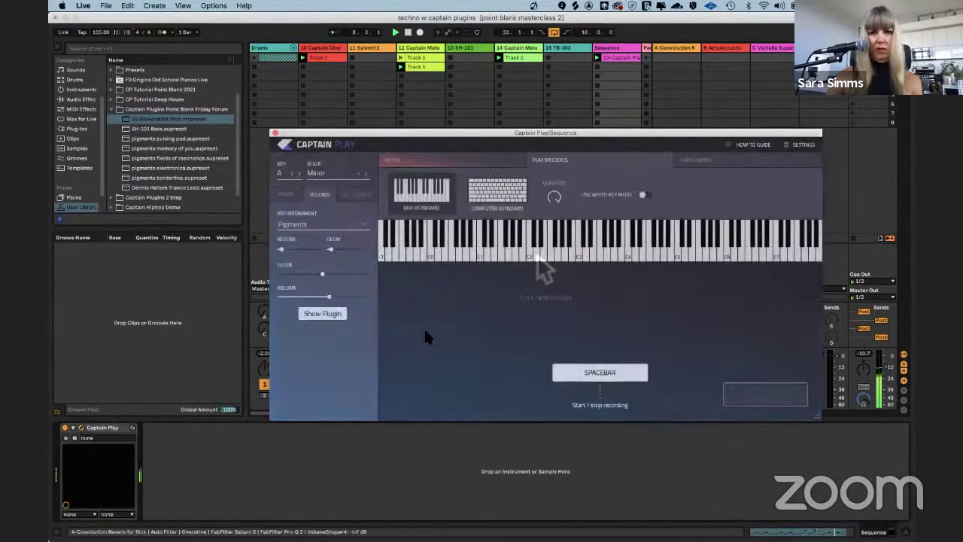
{"action": "left_click", "coordinate": [337, 316]}
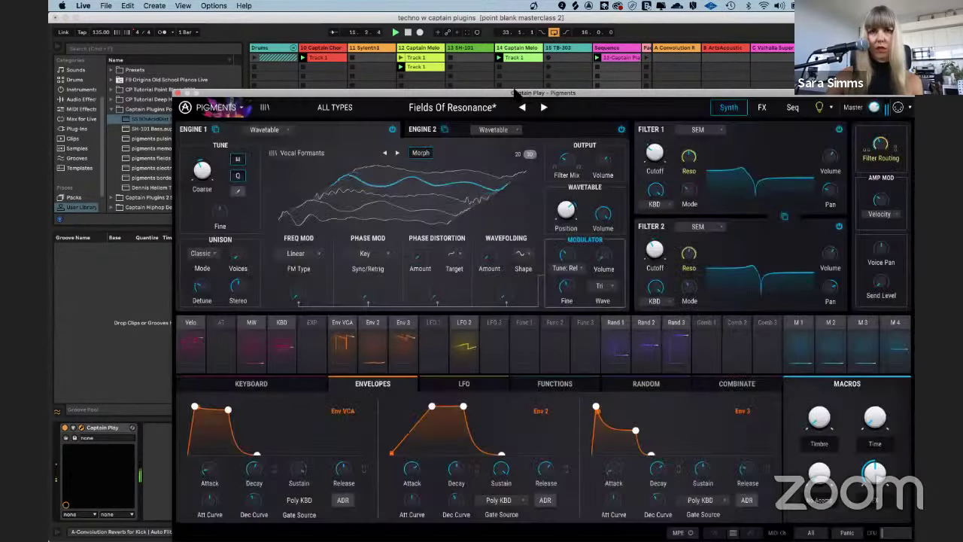
{"action": "left_click_drag", "start_coordinate": [535, 94], "coordinate": [502, 63]}
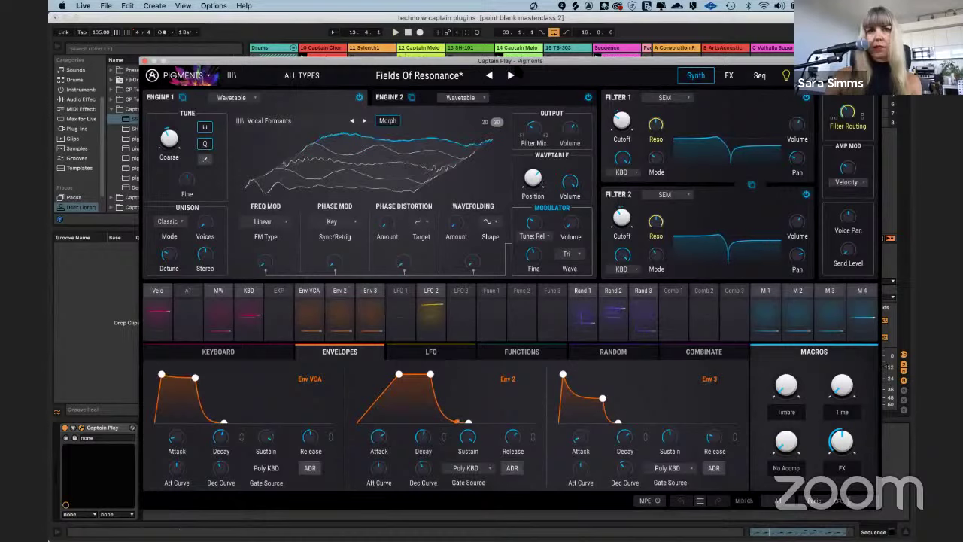
{"action": "left_click_drag", "start_coordinate": [410, 61], "coordinate": [383, 61]}
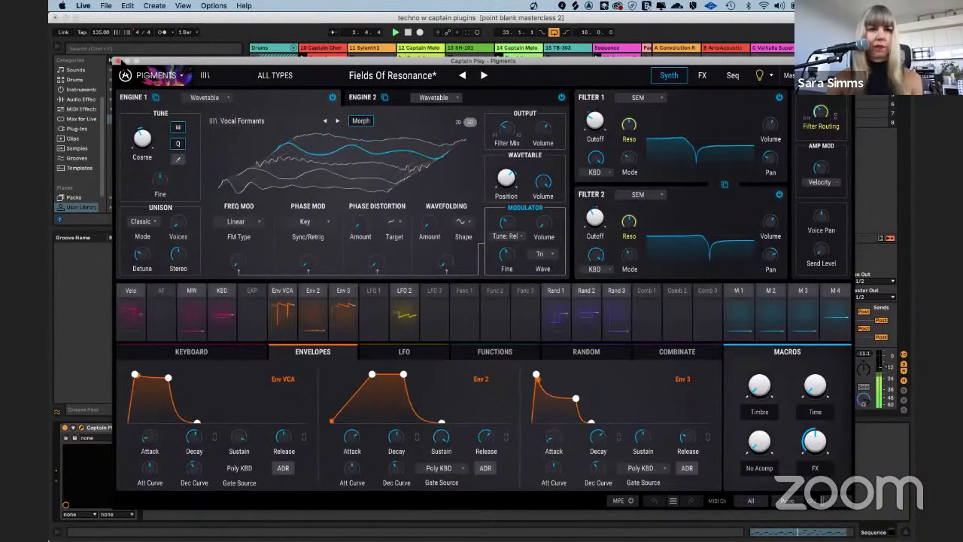
{"action": "left_click", "coordinate": [114, 61]}
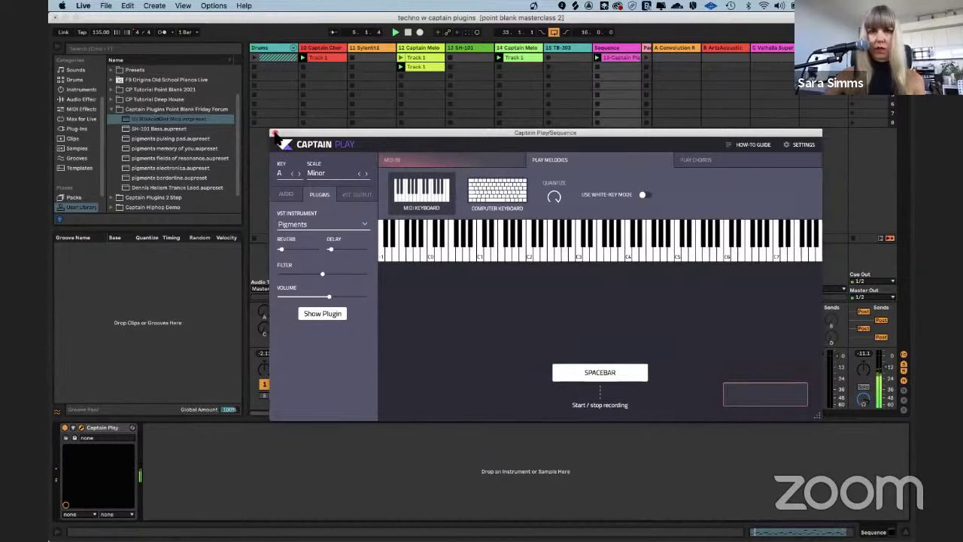
{"action": "left_click", "coordinate": [275, 135]}
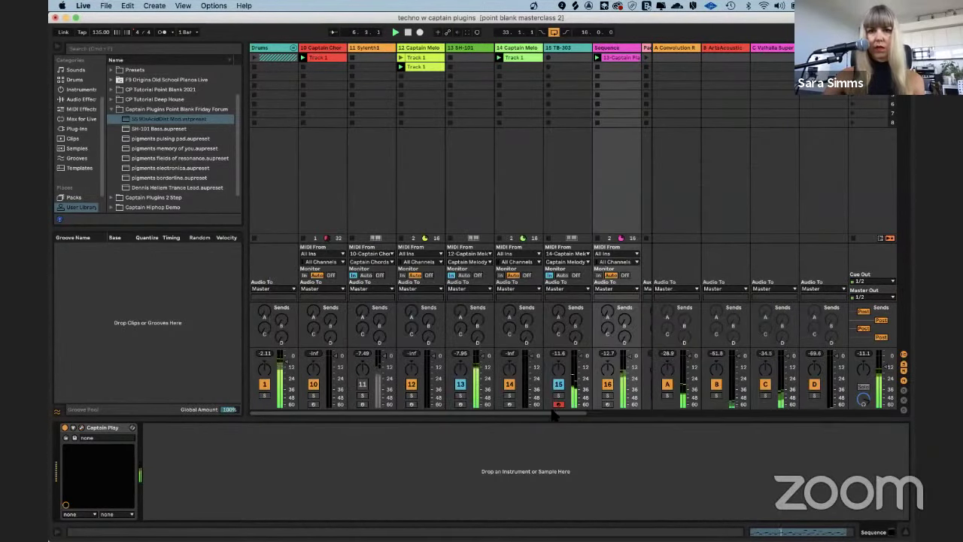
Unmute the Sylenth1 track and mute the Sequence track
{"action": "left_click_drag", "start_coordinate": [560, 416], "coordinate": [596, 419]}
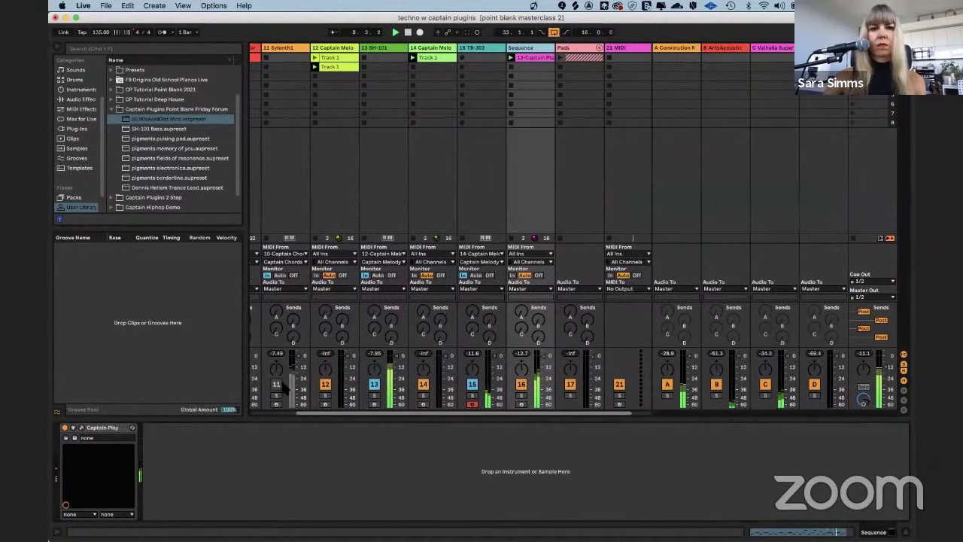
{"action": "left_click", "coordinate": [521, 384]}
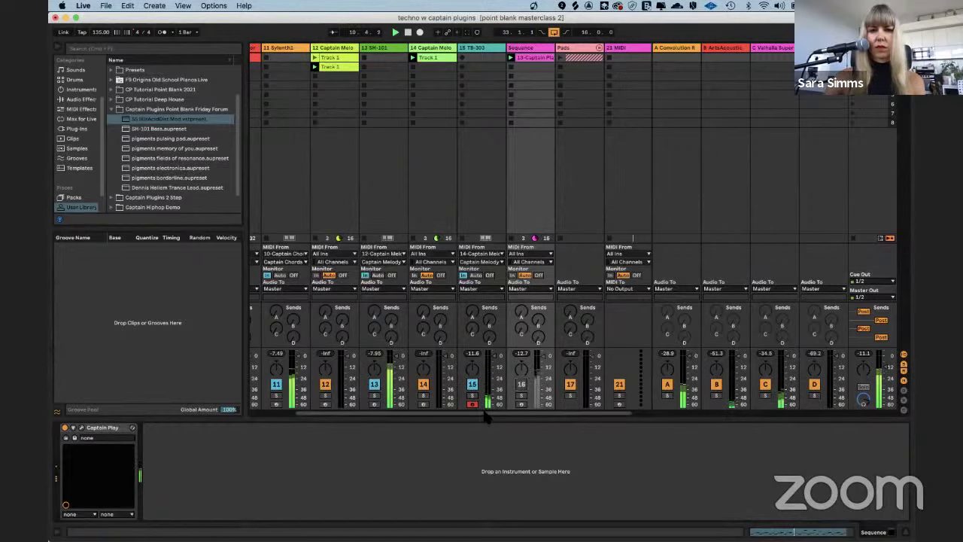
{"action": "left_click_drag", "start_coordinate": [479, 416], "coordinate": [485, 418]}
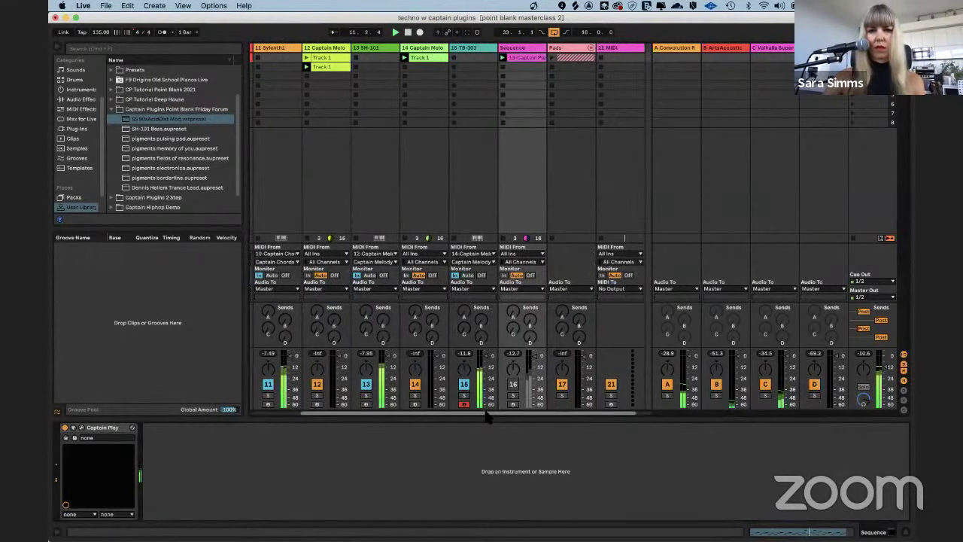
Insert a new MIDI track after the TB-303 track and load the Captain Play VST plugin onto it
{"action": "left_click", "coordinate": [489, 57]}
{"action": "key", "text": "super+shift+t"}
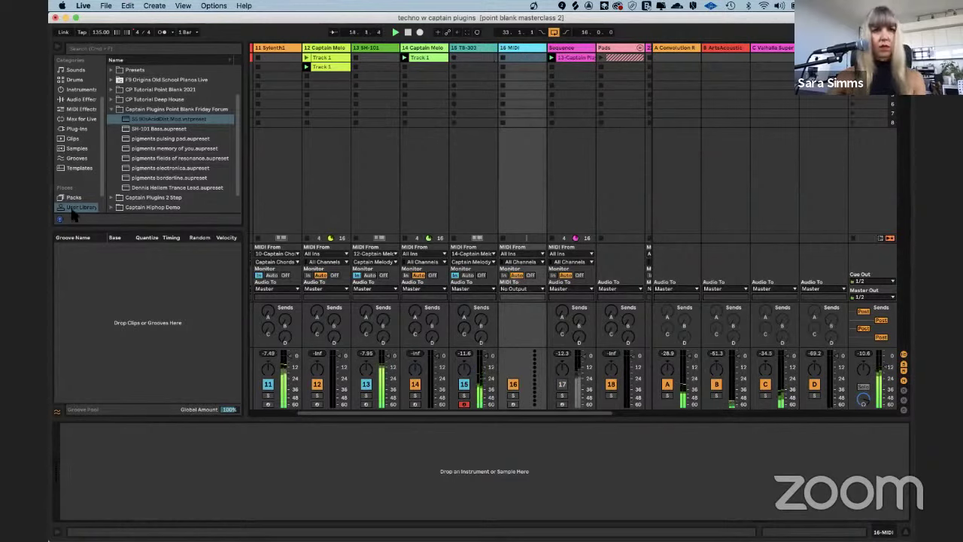
{"action": "left_click", "coordinate": [77, 128]}
{"action": "left_click", "coordinate": [103, 49]}
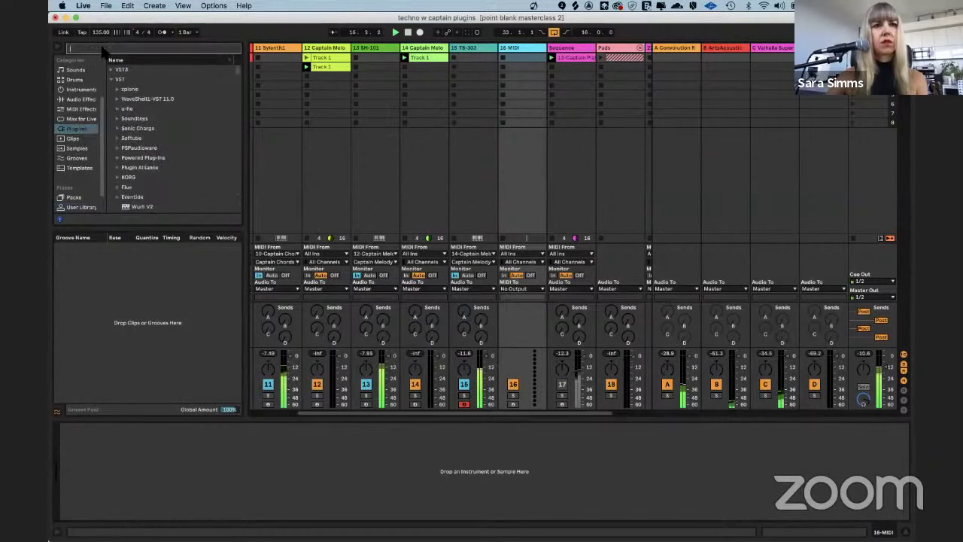
{"action": "type", "text": "captain play"}
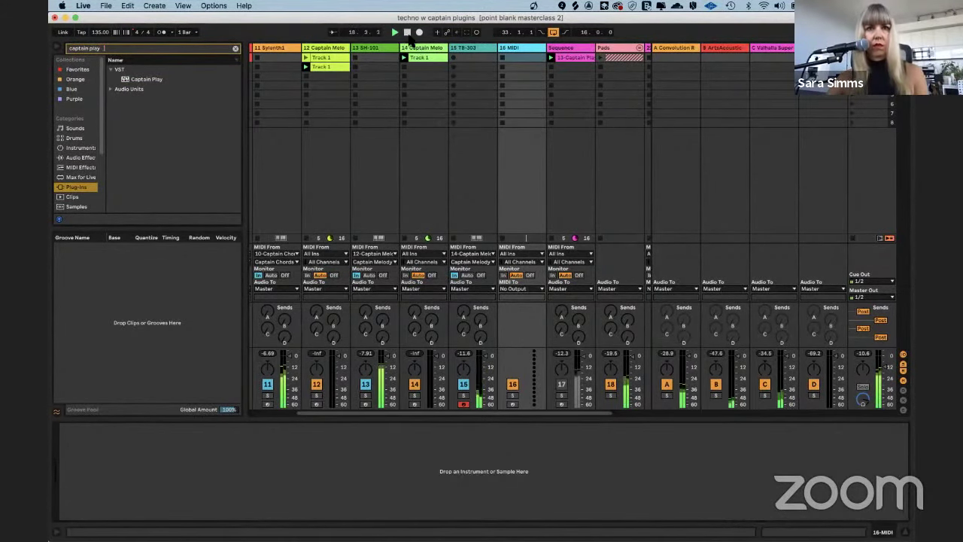
{"action": "left_click", "coordinate": [146, 82]}
{"action": "left_click_drag", "start_coordinate": [128, 81], "coordinate": [524, 49]}
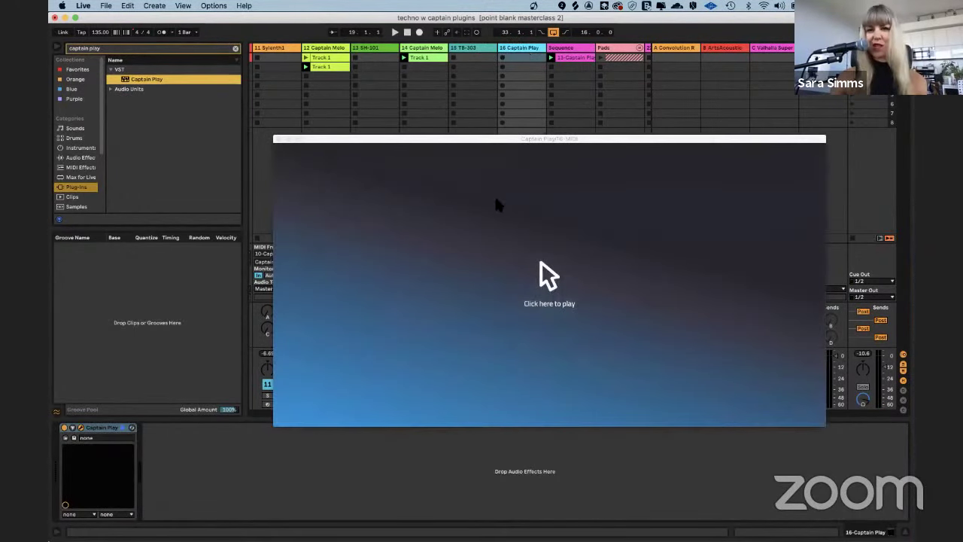
Activate the new Captain Play window, look at its Play Melodies mode and return to Play Chords
{"action": "left_click", "coordinate": [519, 242]}
{"action": "left_click_drag", "start_coordinate": [495, 142], "coordinate": [447, 110]}
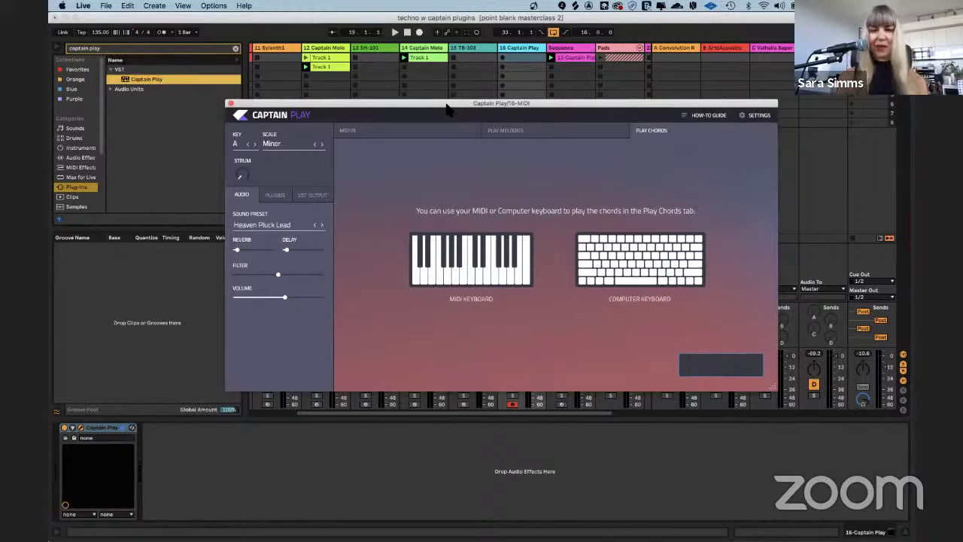
{"action": "left_click", "coordinate": [529, 131]}
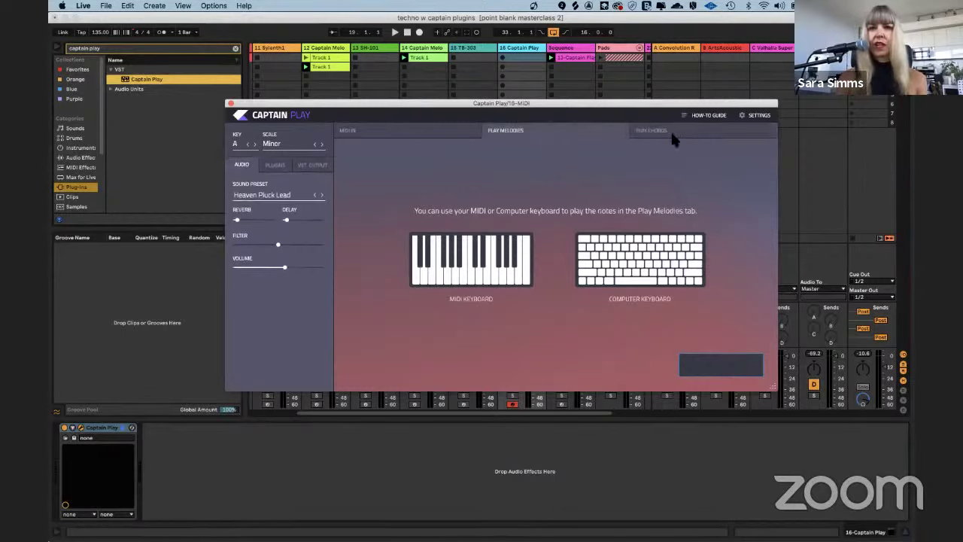
{"action": "left_click", "coordinate": [672, 134]}
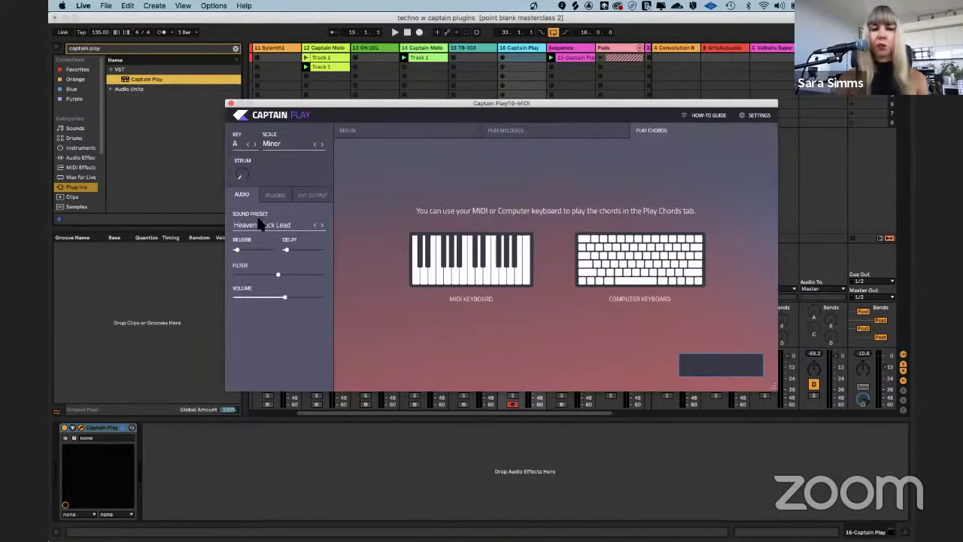
Set Captain Play's sound preset to Violin from the Strings category
{"action": "left_click", "coordinate": [267, 222]}
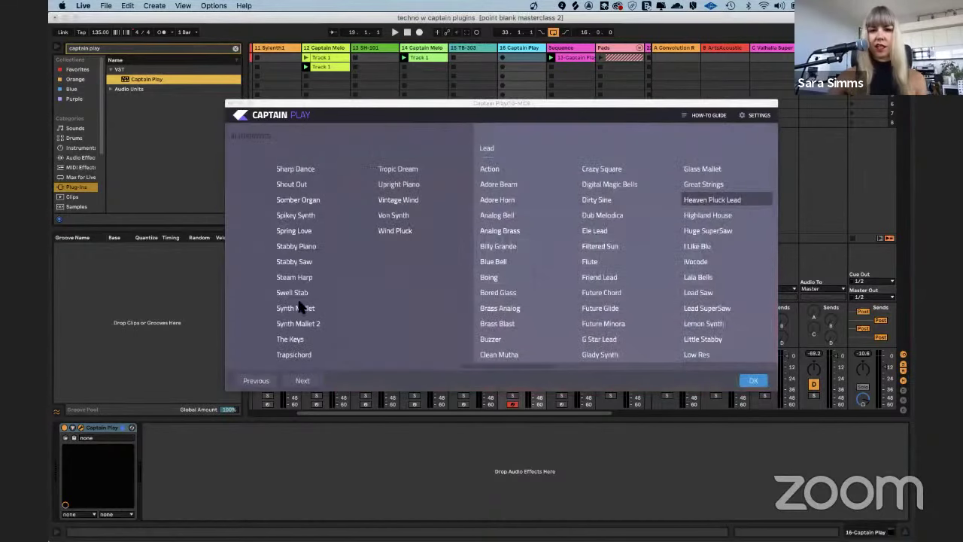
{"action": "left_click_drag", "start_coordinate": [532, 360], "coordinate": [767, 370]}
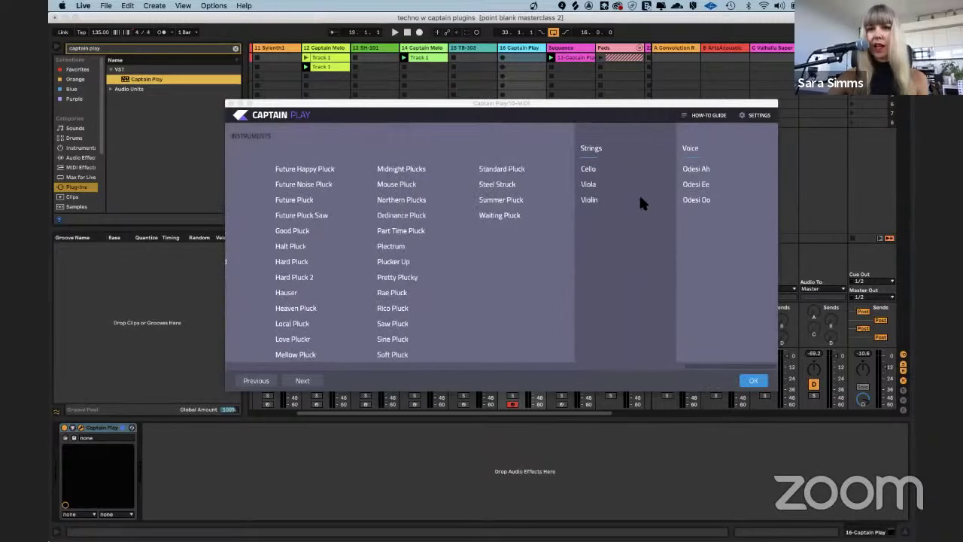
{"action": "left_click", "coordinate": [589, 200]}
{"action": "left_click", "coordinate": [753, 380]}
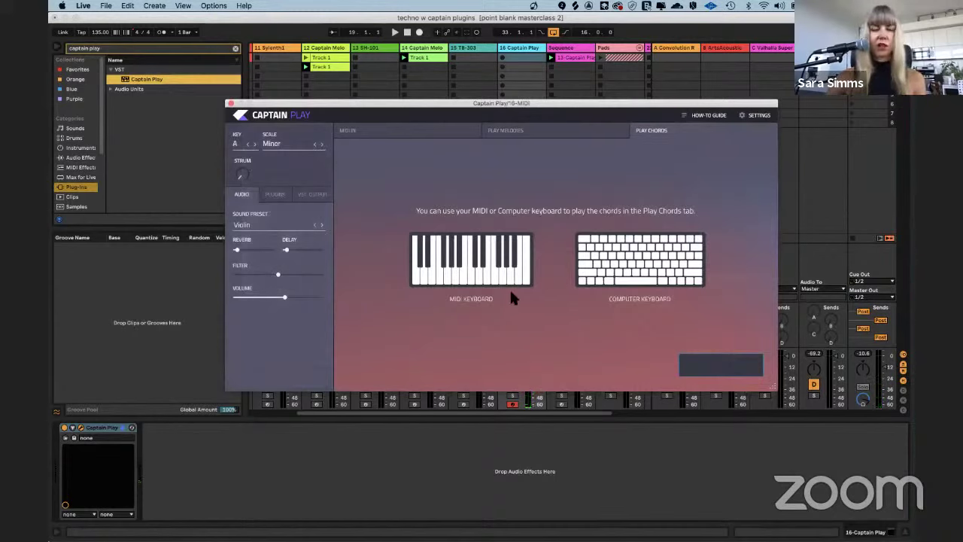
Choose the computer keyboard as chord input and audition A minor root-position chords plus one first-inversion chord
{"action": "left_click", "coordinate": [652, 264]}
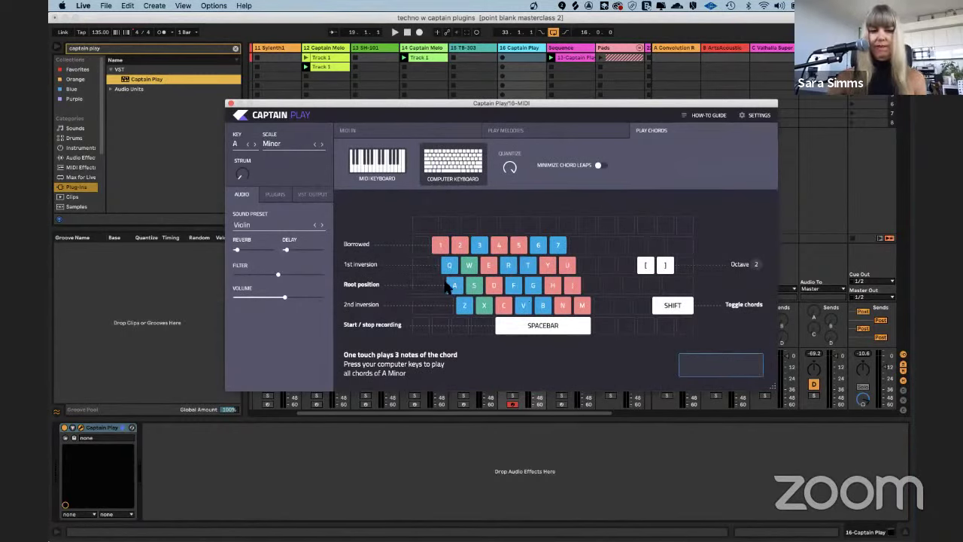
{"action": "key", "text": "a"}
{"action": "key", "text": "s"}
{"action": "key", "text": "d"}
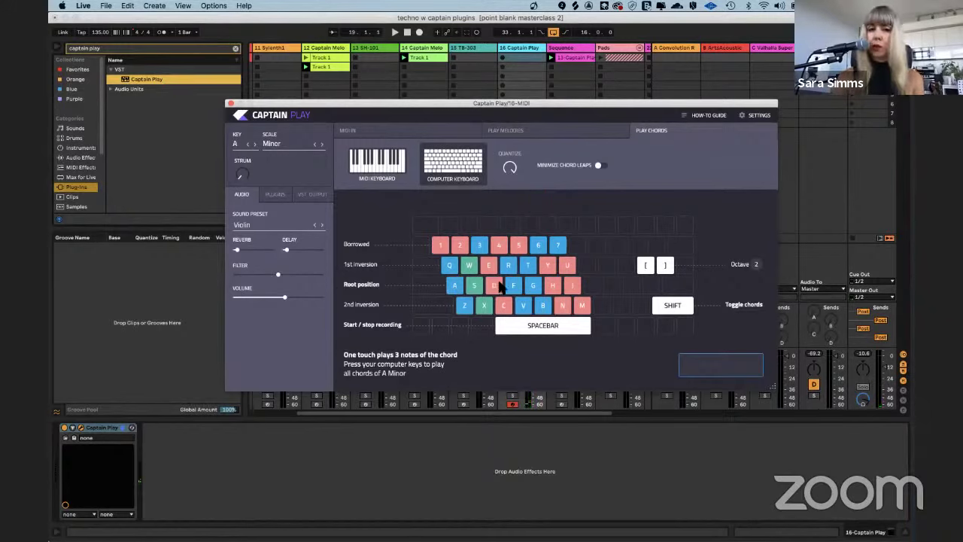
{"action": "key", "text": "a"}
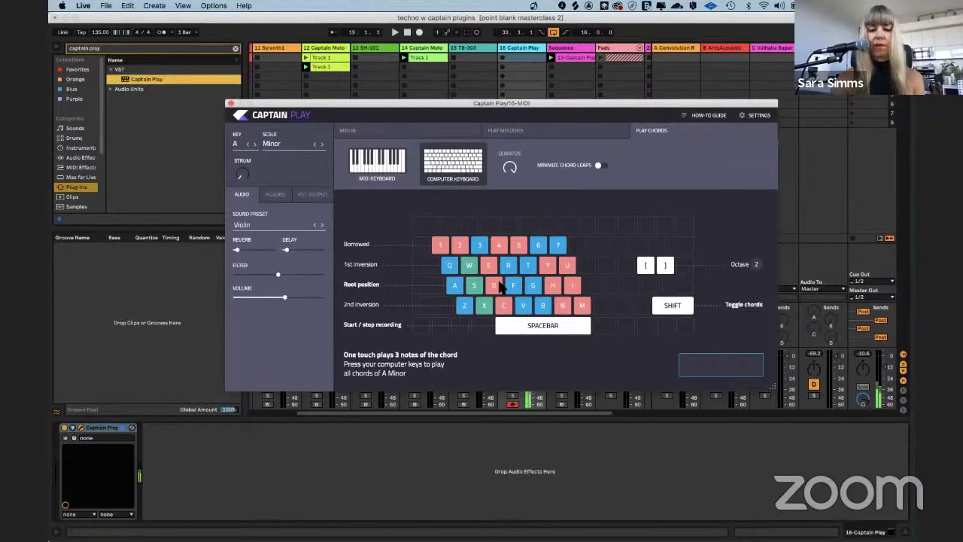
{"action": "key", "text": "d"}
{"action": "key", "text": "f"}
{"action": "key", "text": "g"}
{"action": "key", "text": "h"}
{"action": "key", "text": "j"}
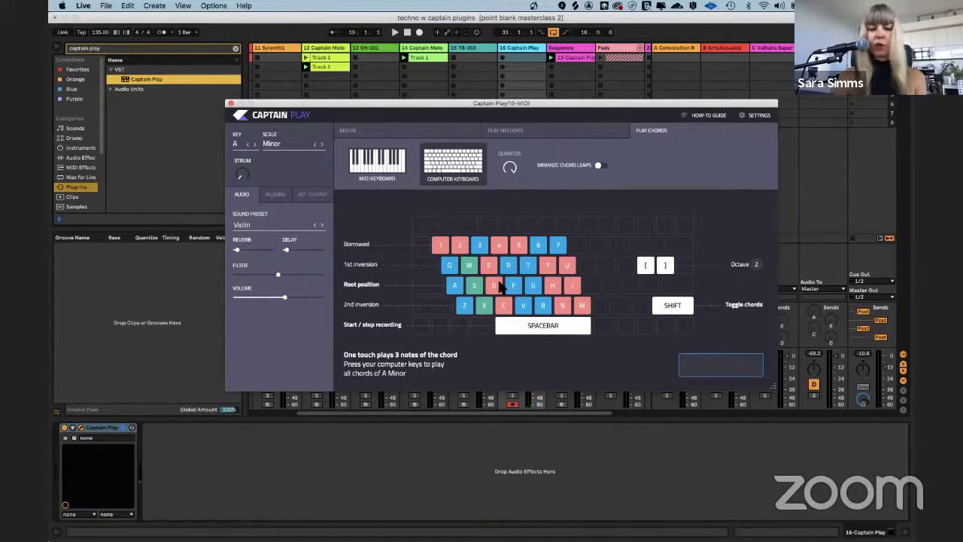
{"action": "key", "text": "u"}
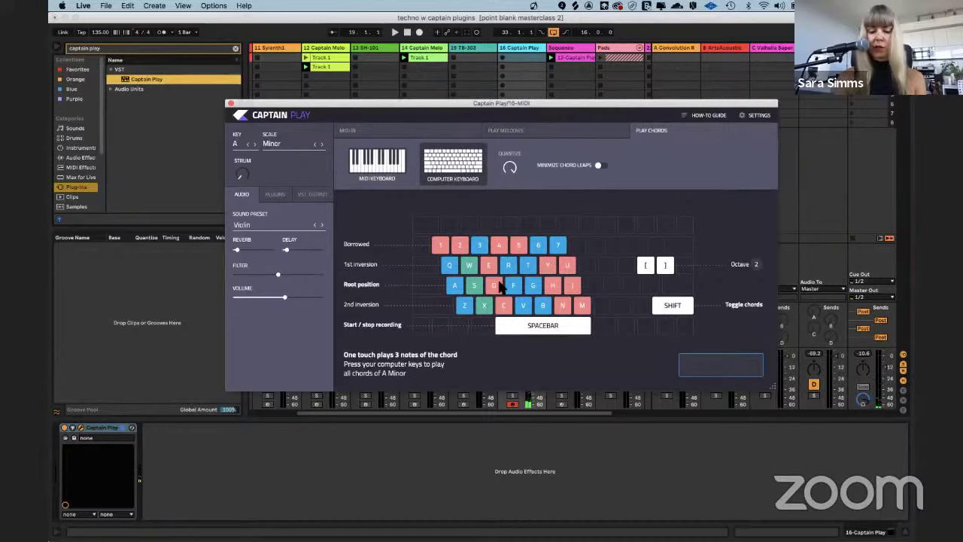
Audition several second-inversion chords of A Minor with the Violin sound
{"action": "key", "text": "z"}
{"action": "key", "text": "v"}
{"action": "key", "text": "b"}
{"action": "key", "text": "n"}
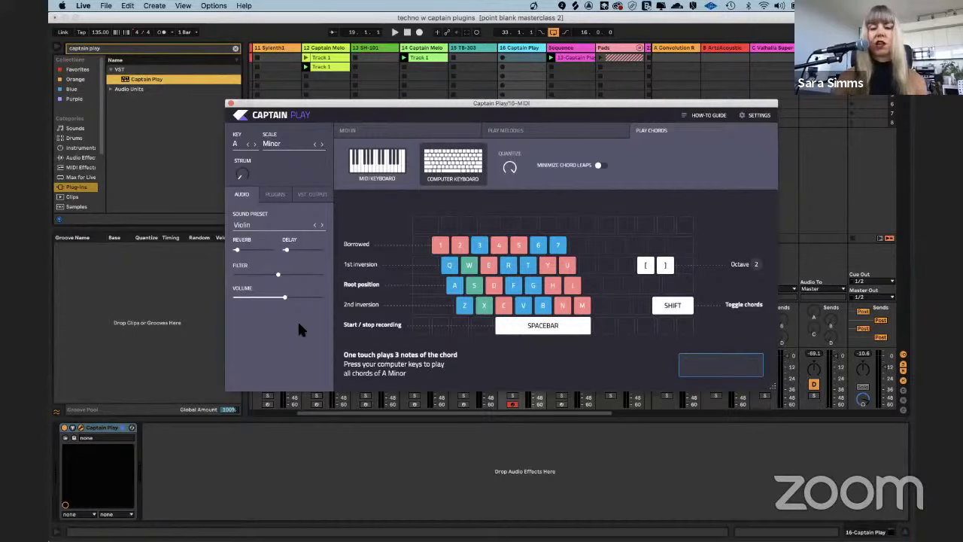
Switch Captain Play to Play Melodies mode and audition five ascending single notes on its Octave 2-3 row
{"action": "left_click", "coordinate": [531, 132]}
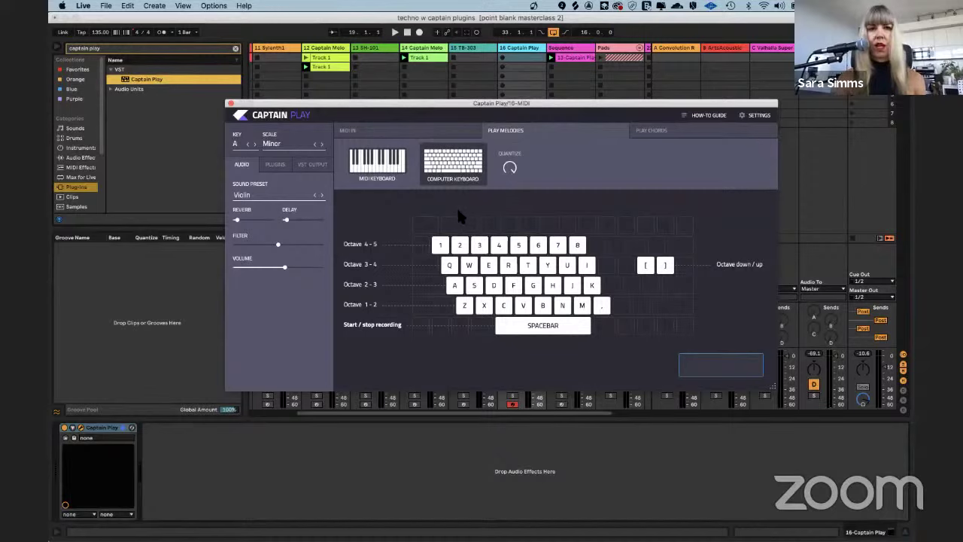
{"action": "key", "text": "a"}
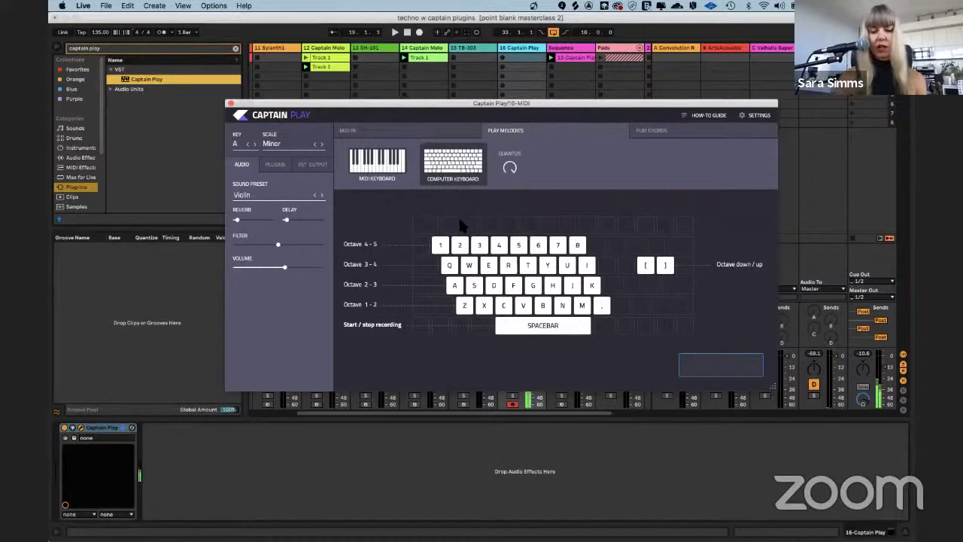
{"action": "key", "text": "s"}
{"action": "key", "text": "d"}
{"action": "key", "text": "f"}
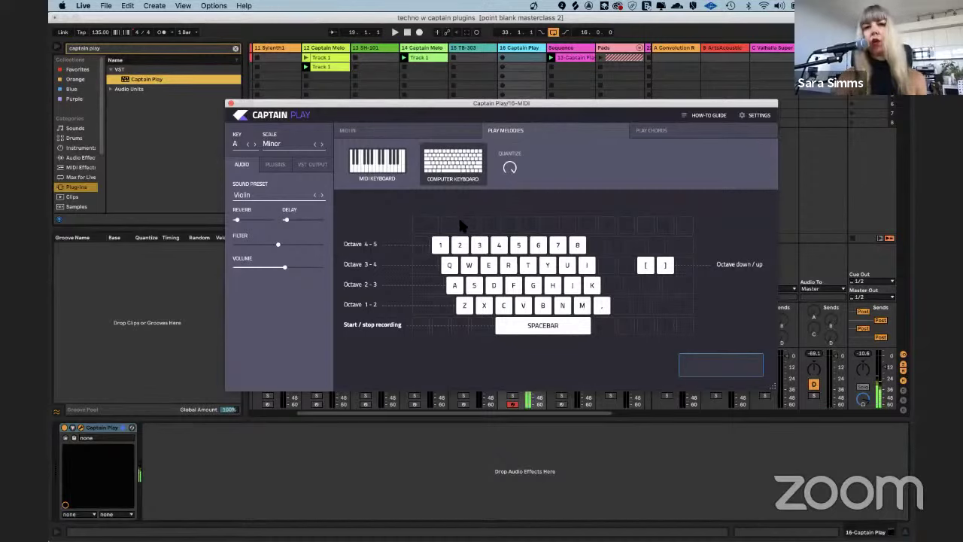
{"action": "key", "text": "g"}
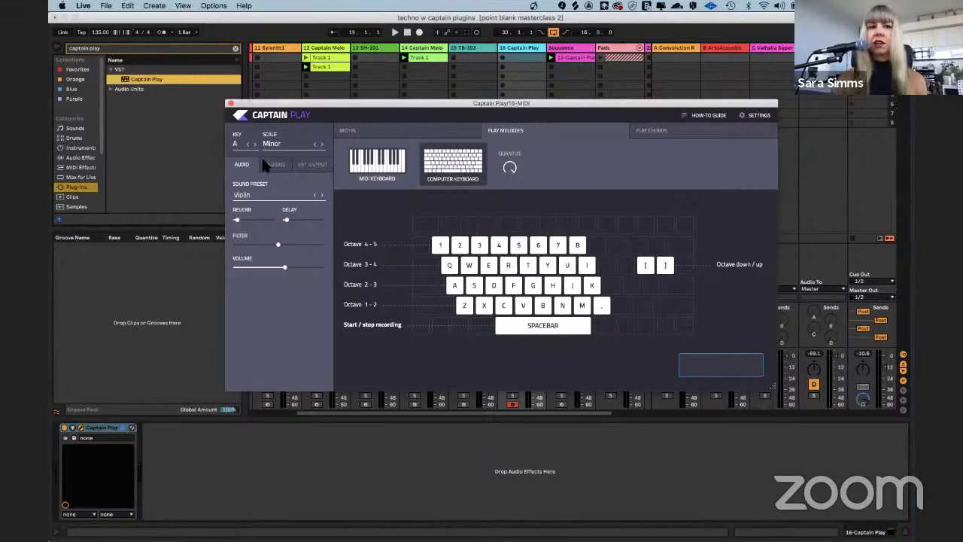
Set Captain Play's quantize step to 1/16T and adjust note ends as well as note starts
{"action": "left_click", "coordinate": [510, 168]}
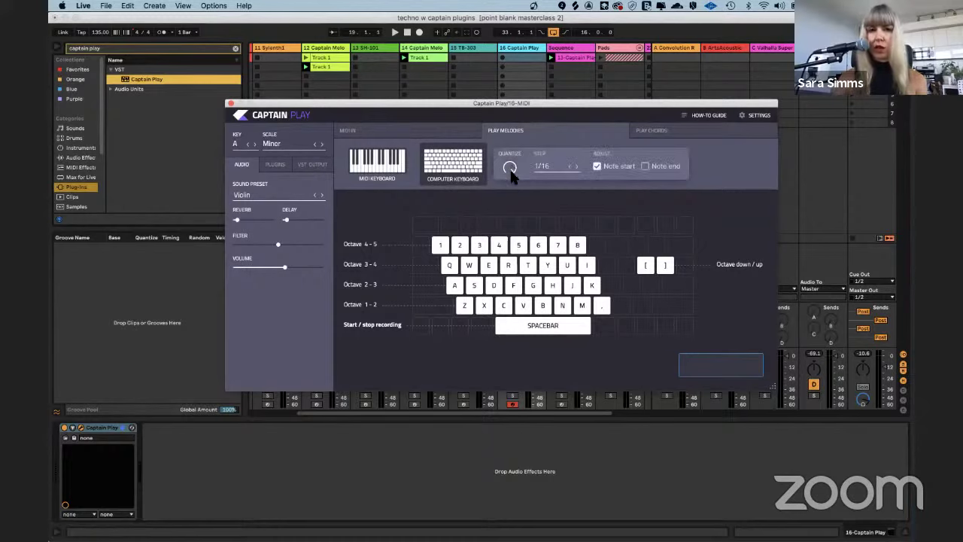
{"action": "left_click", "coordinate": [645, 166]}
{"action": "left_click", "coordinate": [546, 164]}
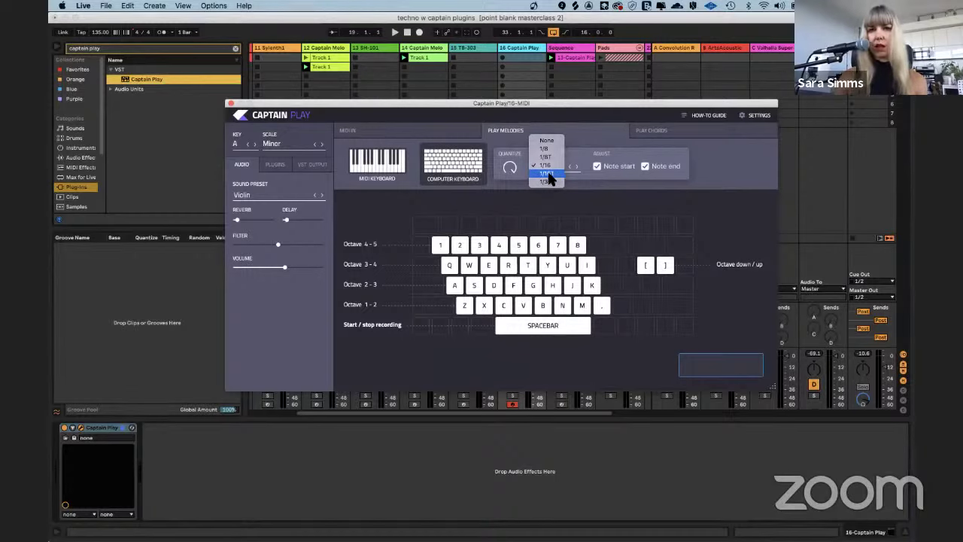
{"action": "left_click", "coordinate": [548, 175]}
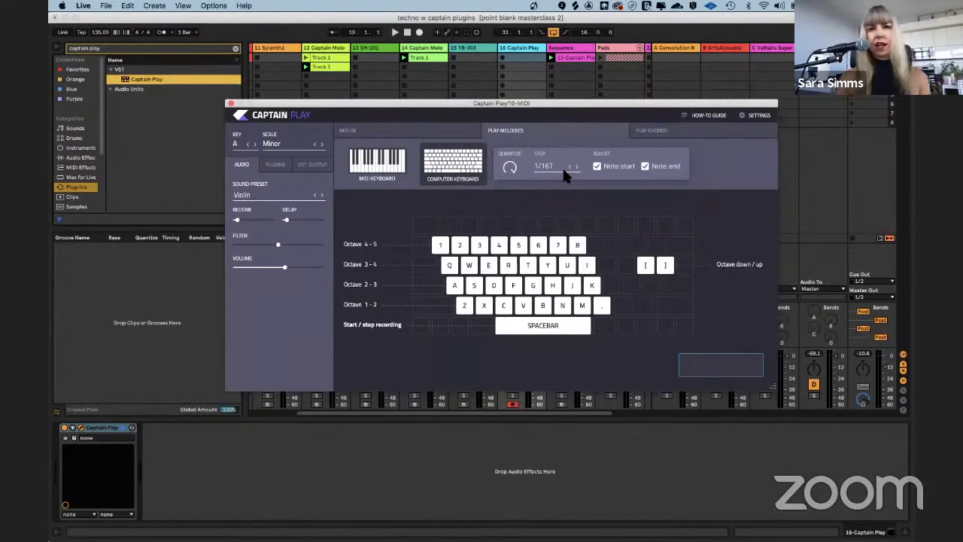
Start playback with tracks 12 and 11 muted, moving the Captain Play window aside to reach them and then back
{"action": "left_click_drag", "start_coordinate": [532, 106], "coordinate": [516, 425]}
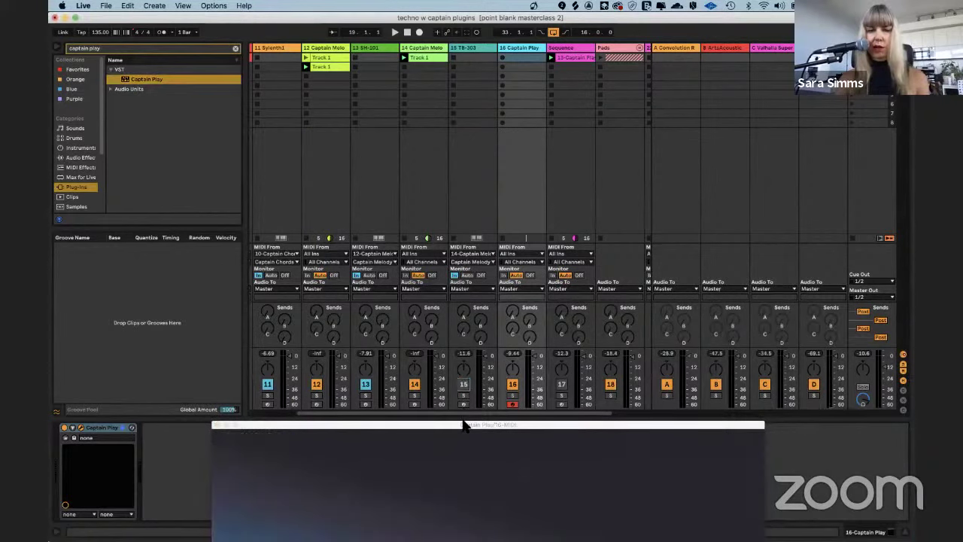
{"action": "mouse_move", "coordinate": [463, 423]}
{"action": "left_mouse_down"}
{"action": "mouse_move", "coordinate": [467, 392]}
{"action": "mouse_move", "coordinate": [455, 426]}
{"action": "left_mouse_up"}
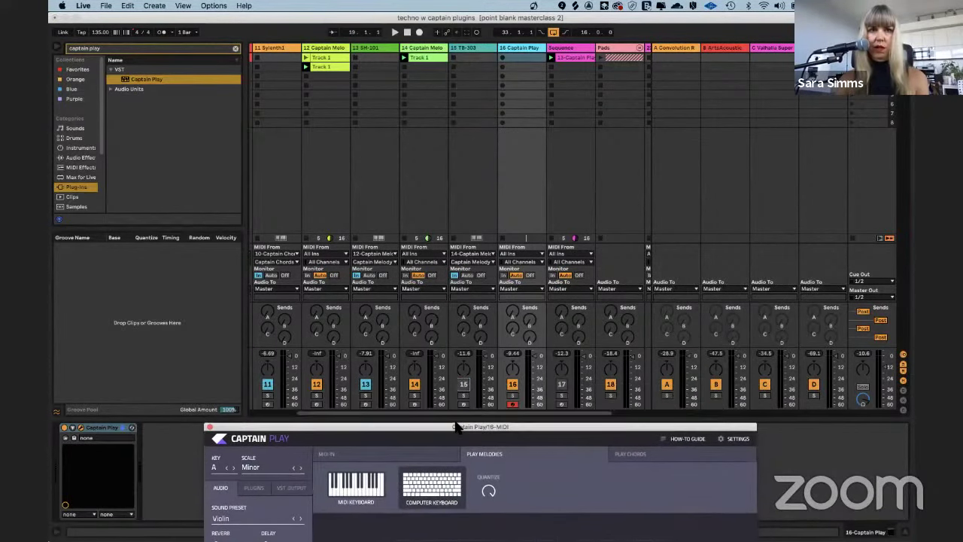
{"action": "left_click", "coordinate": [316, 384]}
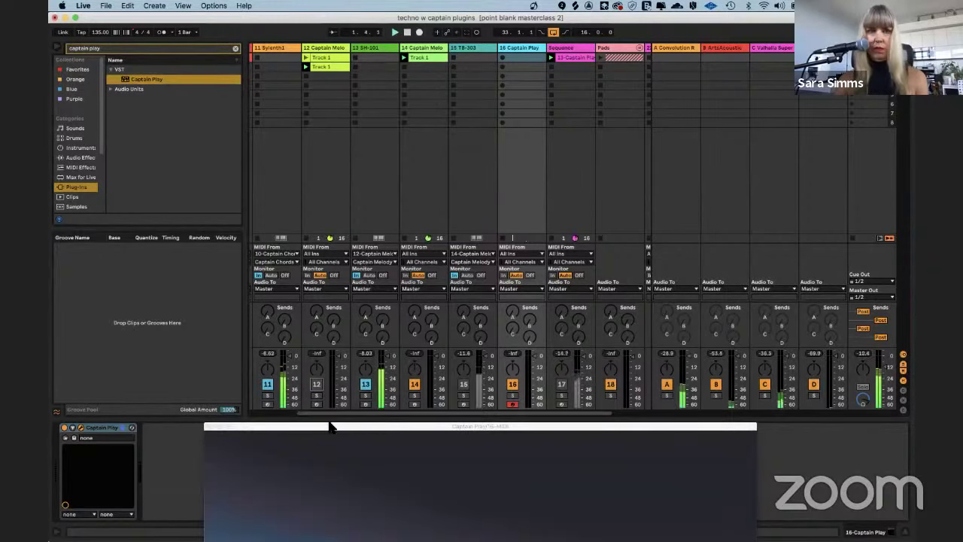
{"action": "left_click", "coordinate": [267, 384]}
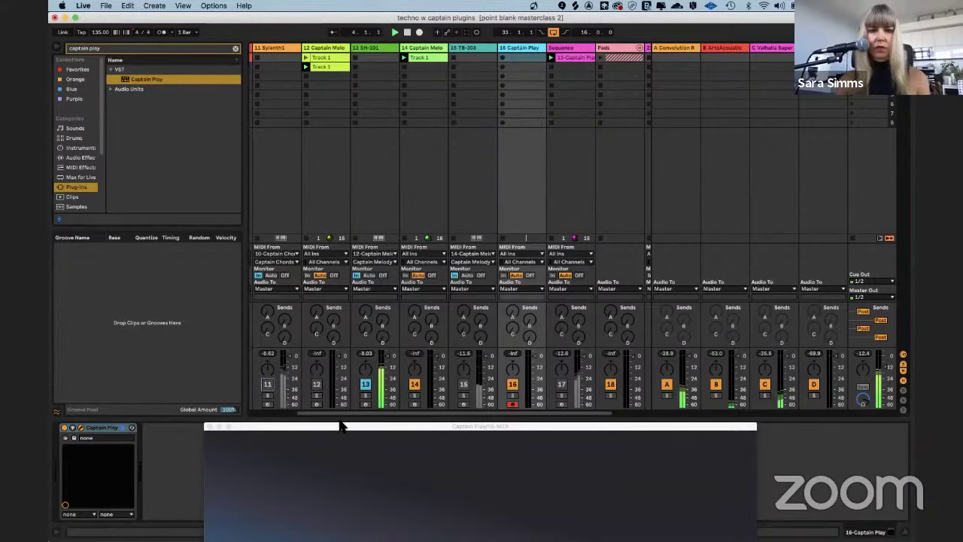
{"action": "left_click_drag", "start_coordinate": [340, 426], "coordinate": [324, 137]}
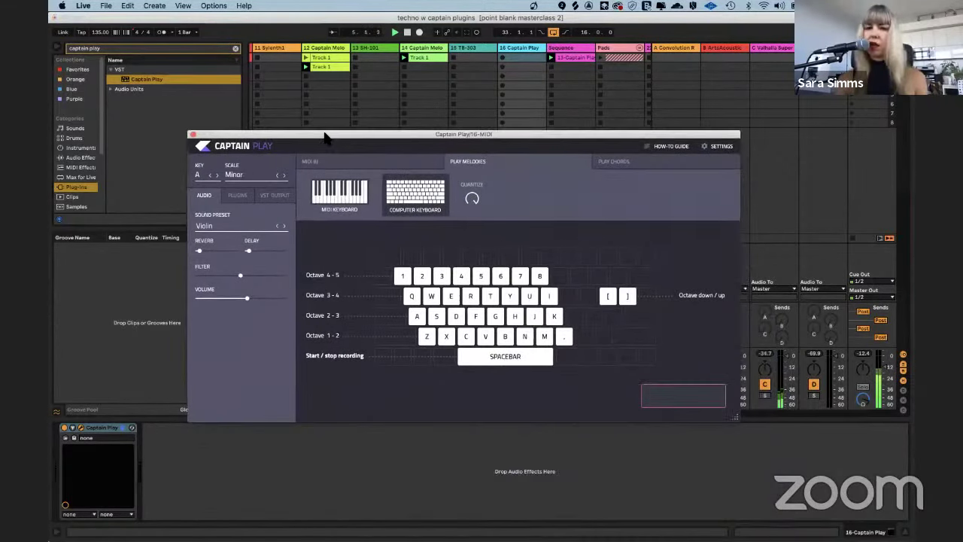
Discard a test take, raise the keyboard range one octave and record a violin phrase around A3, B3, C4, E4 and D4
{"action": "key", "text": "a"}
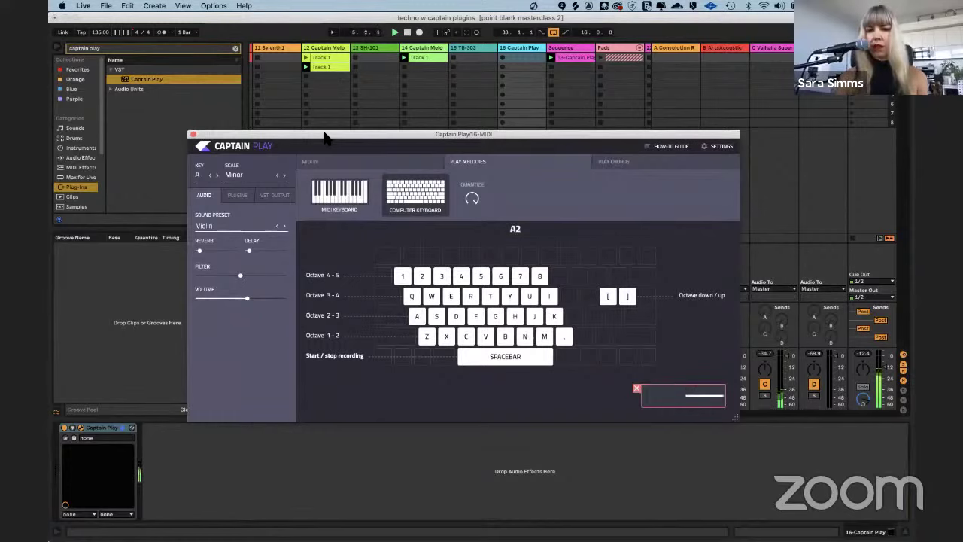
{"action": "left_click", "coordinate": [637, 389]}
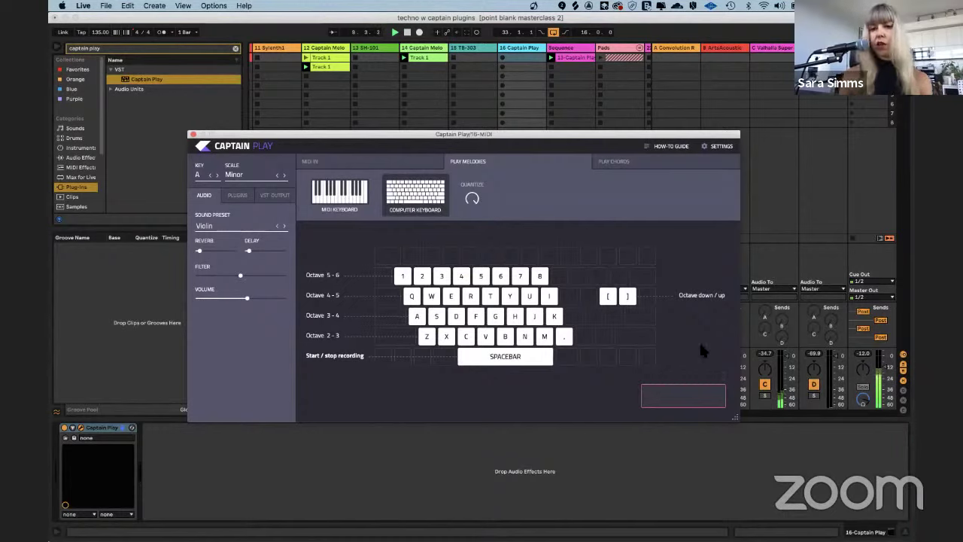
{"action": "key", "text": "a"}
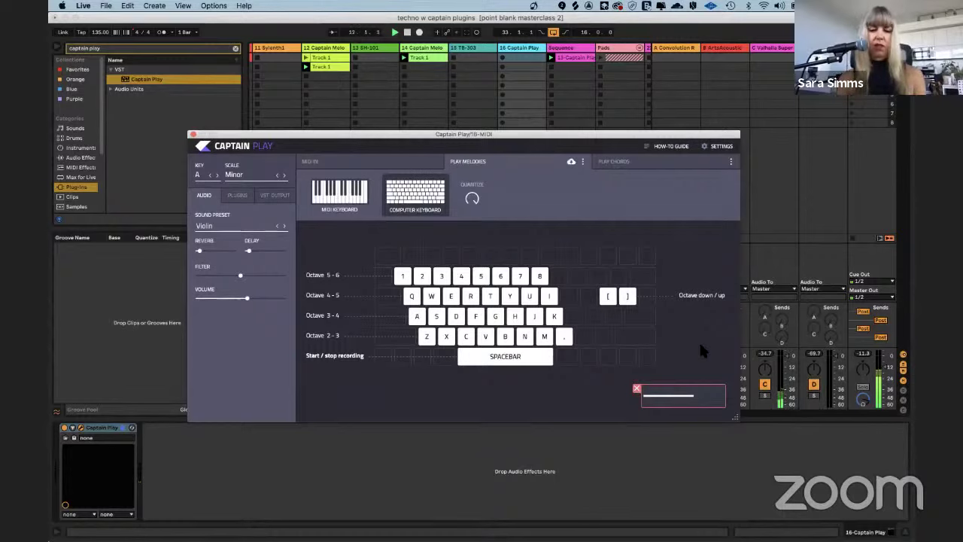
{"action": "key", "text": "a"}
{"action": "key", "text": "d"}
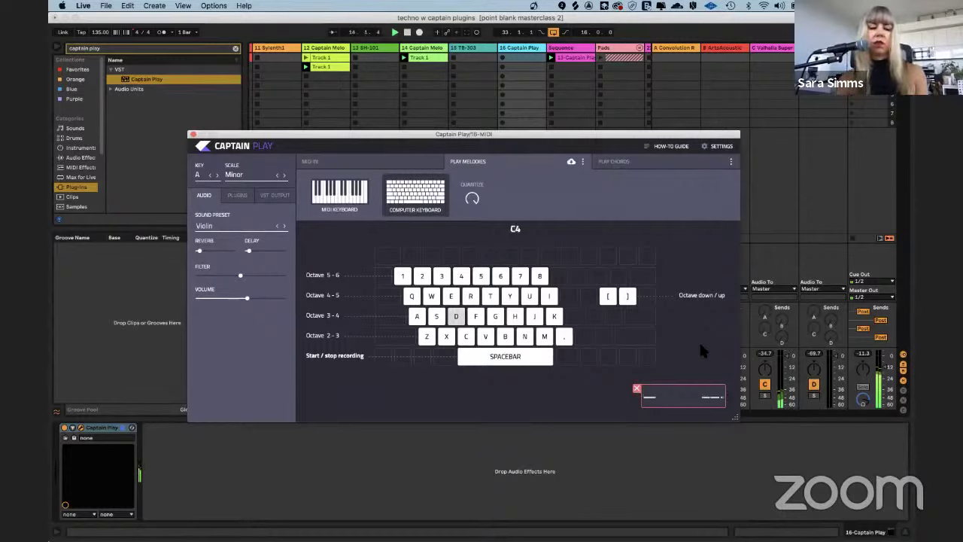
{"action": "key", "text": "s"}
{"action": "key", "text": "a"}
{"action": "key", "text": "g"}
{"action": "key", "text": "f"}
{"action": "key", "text": "f"}
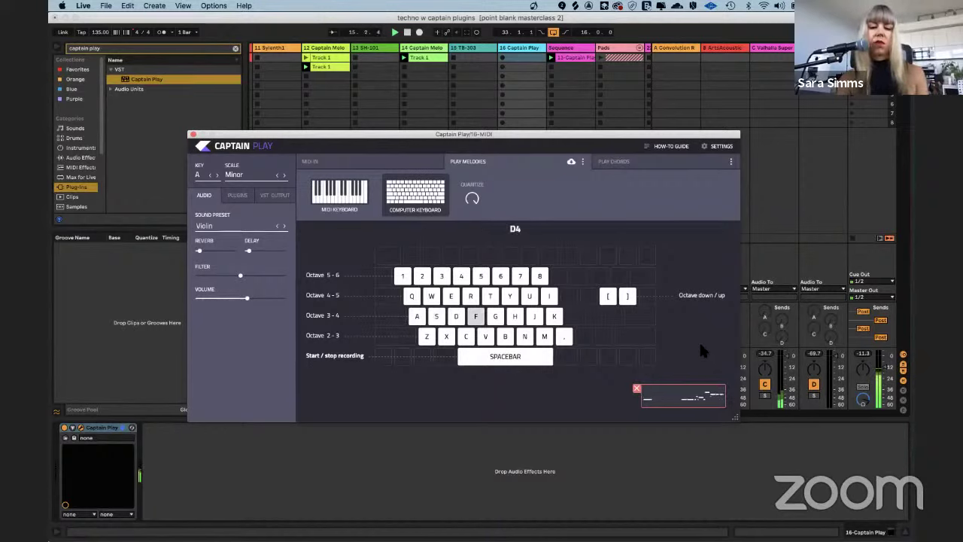
Record a second pass of the phrase from A3 and B3 up to E4 and repeated D4 notes, then stop playback
{"action": "key", "text": "a"}
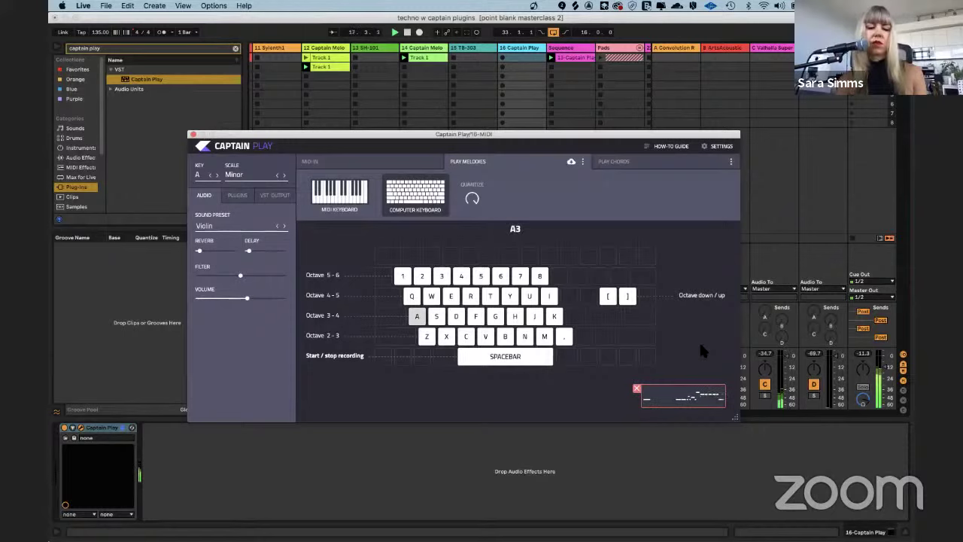
{"action": "key", "text": "a"}
{"action": "key", "text": "s"}
{"action": "key", "text": "a"}
{"action": "key", "text": "s"}
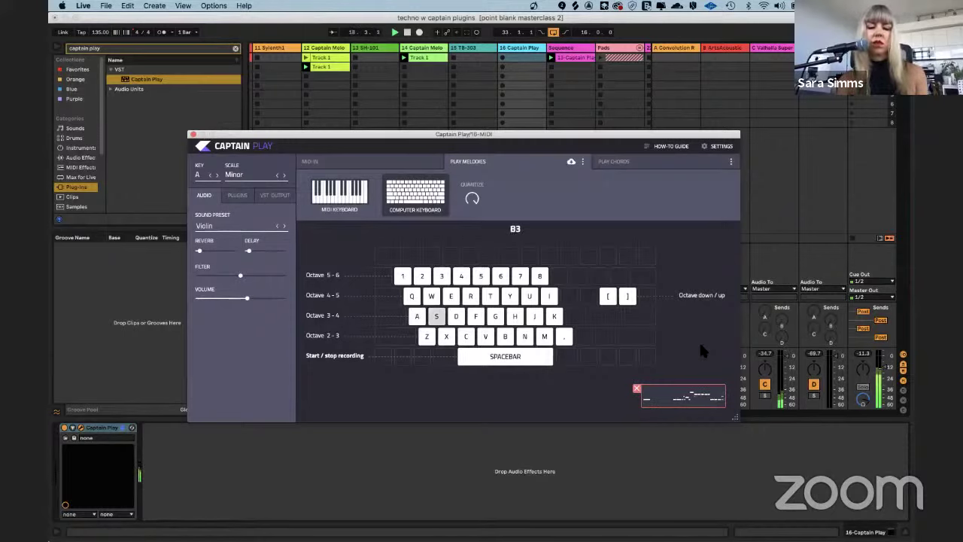
{"action": "key", "text": "a"}
{"action": "key", "text": "g"}
{"action": "key", "text": "f"}
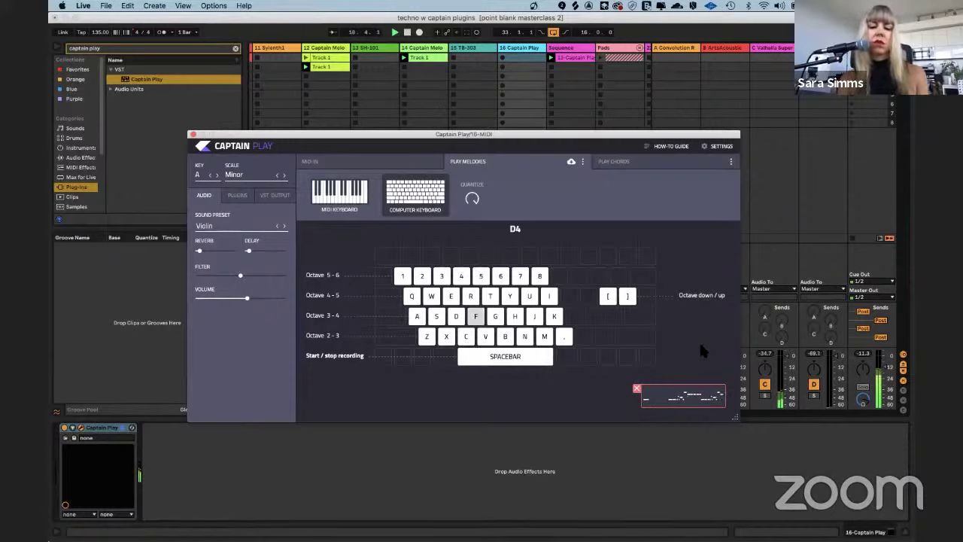
{"action": "key", "text": "f"}
{"action": "key", "text": "f"}
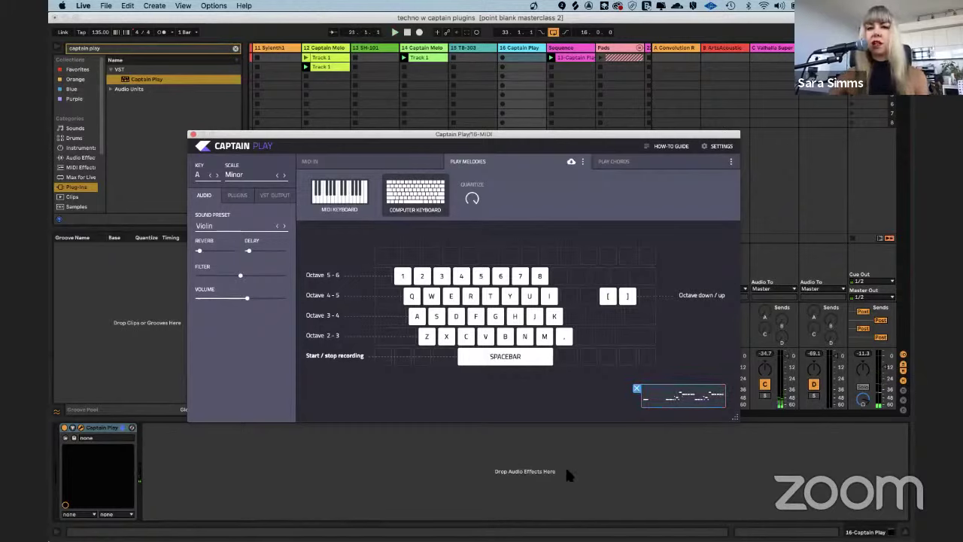
Place the recorded melody in the first clip slot of track 16, close Captain Play and open the clip's notes
{"action": "left_click_drag", "start_coordinate": [653, 383], "coordinate": [529, 60]}
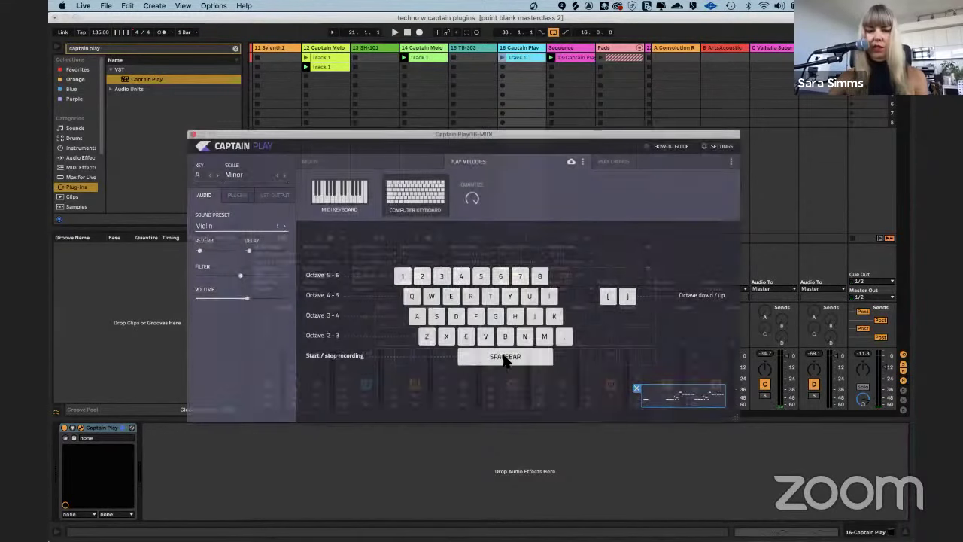
{"action": "left_click", "coordinate": [193, 134]}
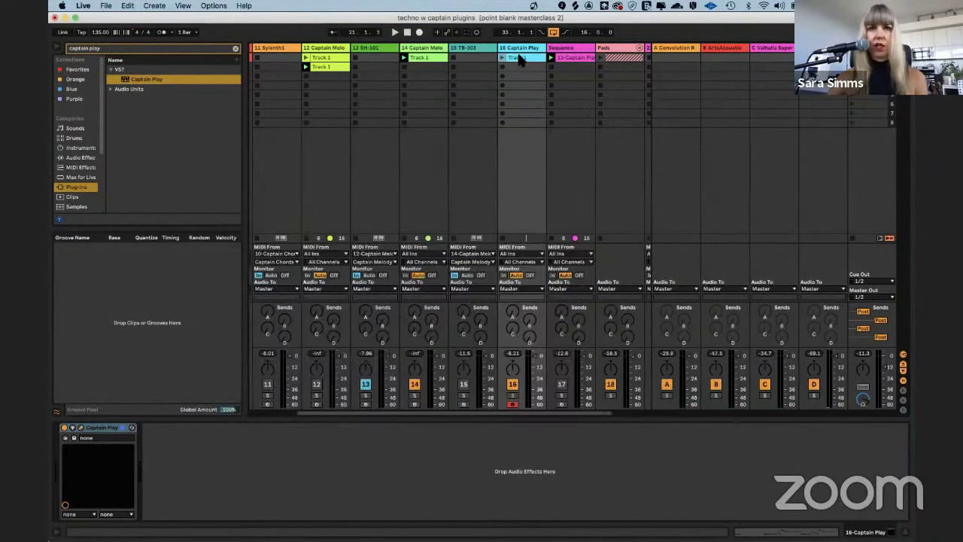
{"action": "double_click", "coordinate": [528, 60]}
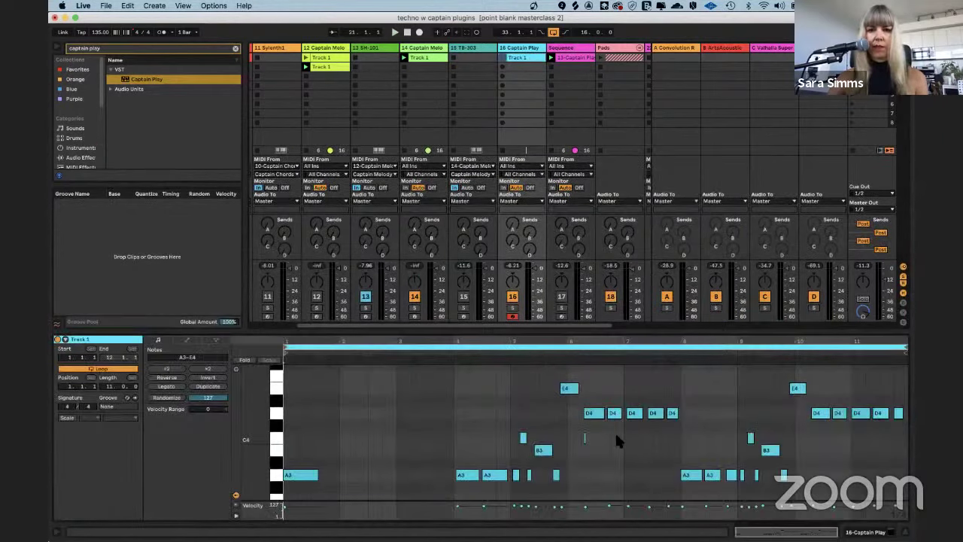
Delete the stray very short C4 note just after bar 6 and play the melody clip with the track
{"action": "left_click_drag", "start_coordinate": [595, 446], "coordinate": [580, 434]}
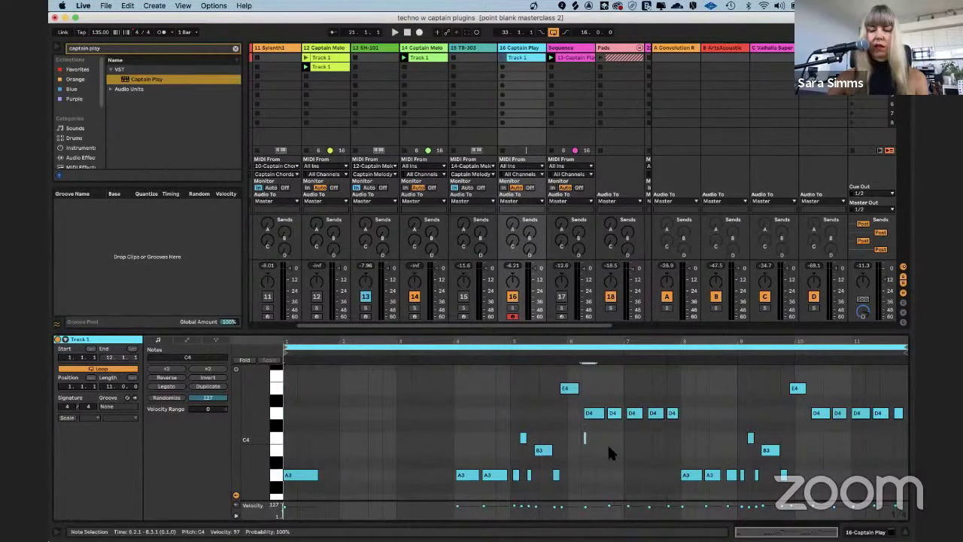
{"action": "key", "text": "Delete"}
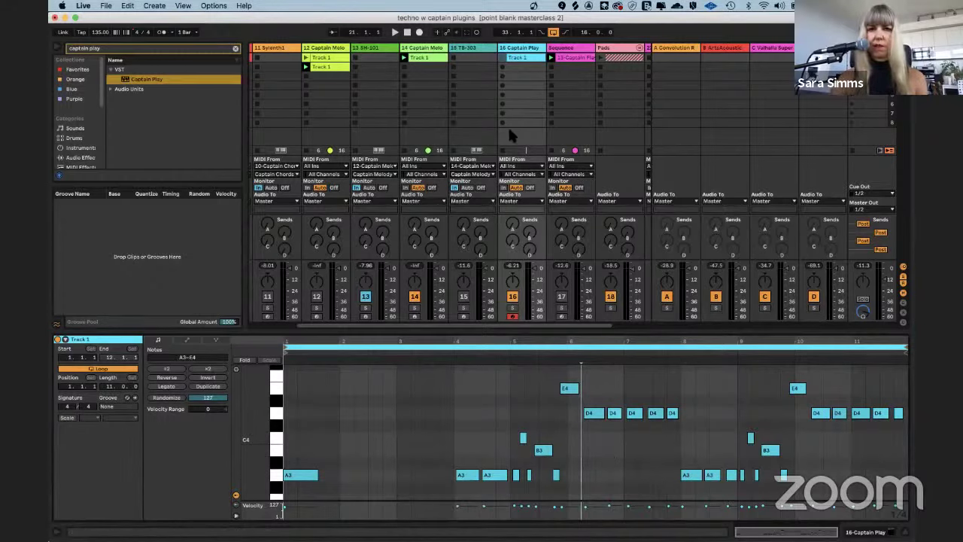
{"action": "left_click", "coordinate": [510, 57]}
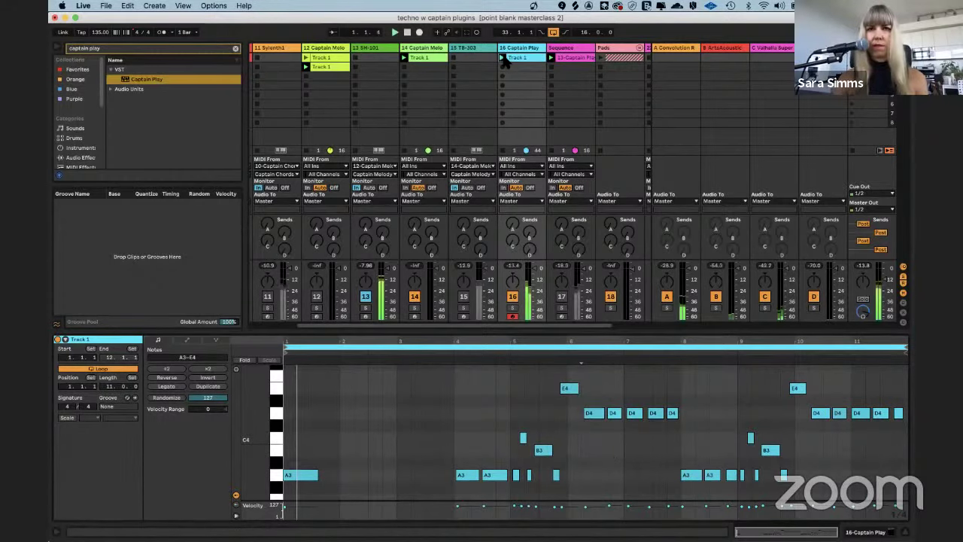
{"action": "scroll", "coordinate": [402, 429], "scroll_direction": "down", "scroll_amount": 5}
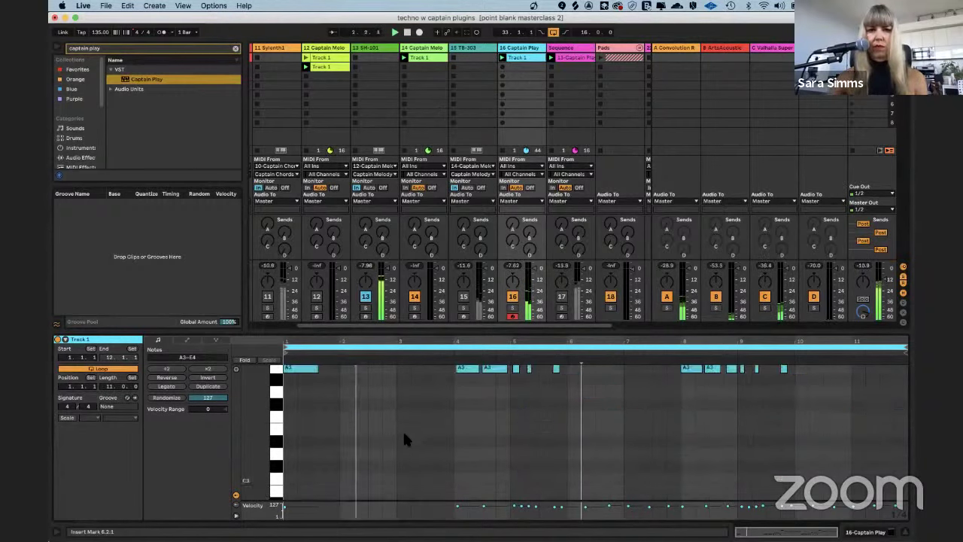
{"action": "scroll", "coordinate": [405, 426], "scroll_direction": "up", "scroll_amount": 5}
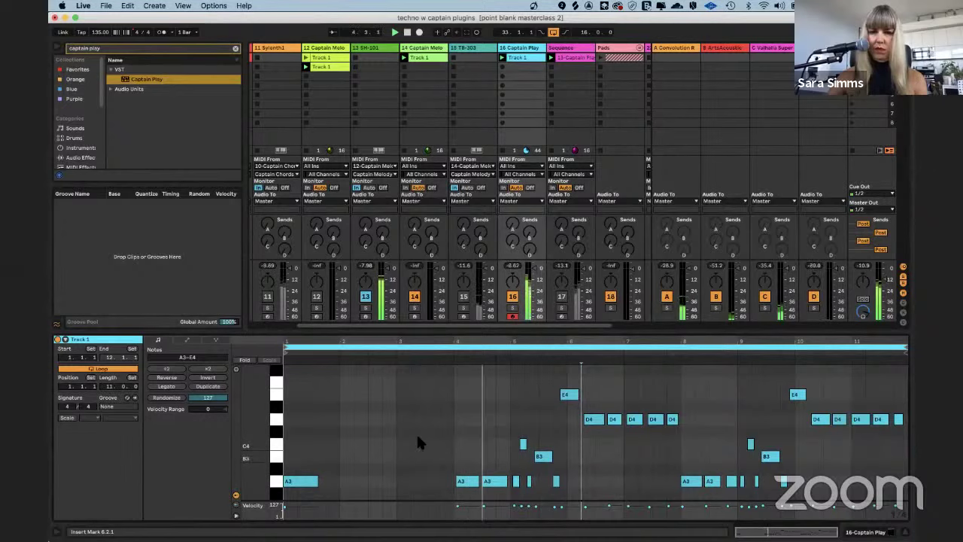
Move the clip's loop start to bar 4 and quantize its notes to 1/16 + 1/16T, adjusting start and end at 100%
{"action": "left_click_drag", "start_coordinate": [290, 346], "coordinate": [449, 384]}
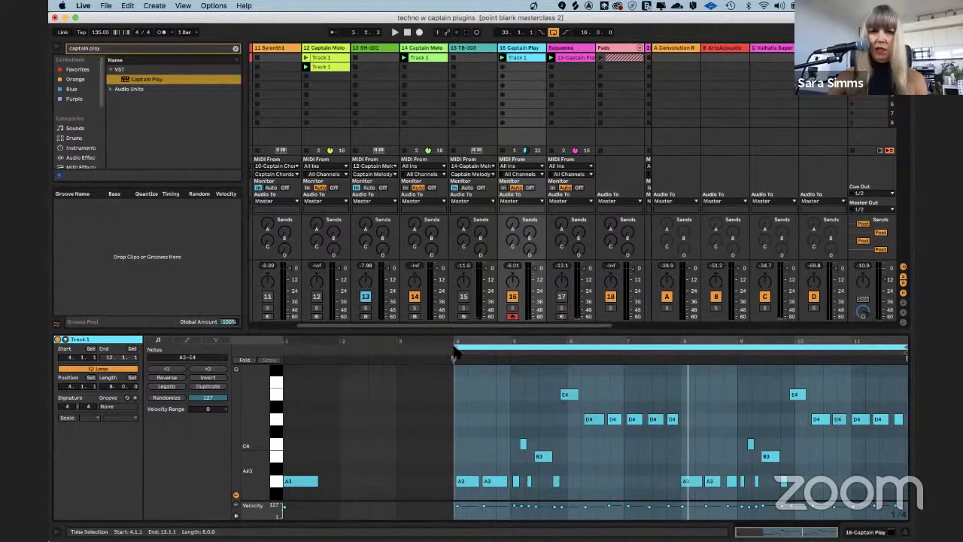
{"action": "right_click", "coordinate": [479, 411]}
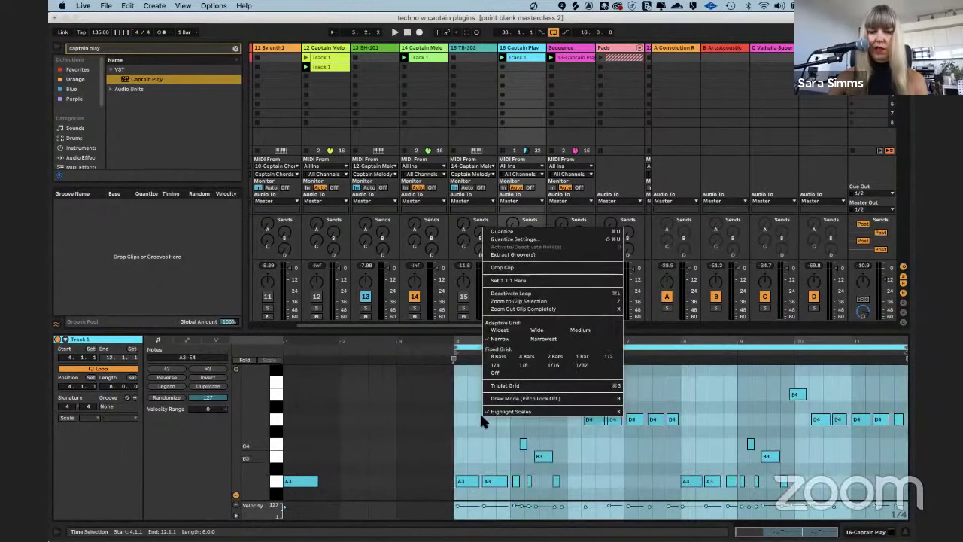
{"action": "left_click", "coordinate": [534, 243]}
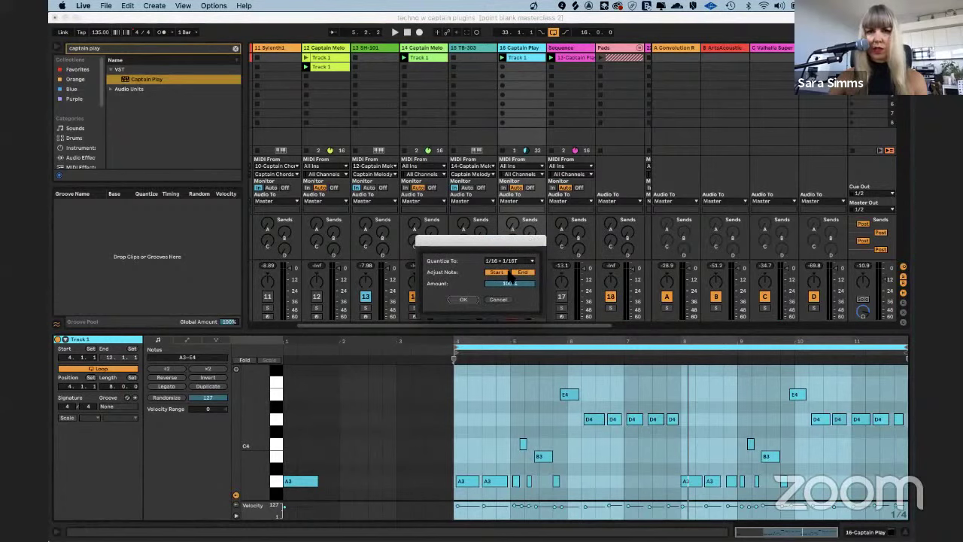
{"action": "left_click", "coordinate": [495, 272]}
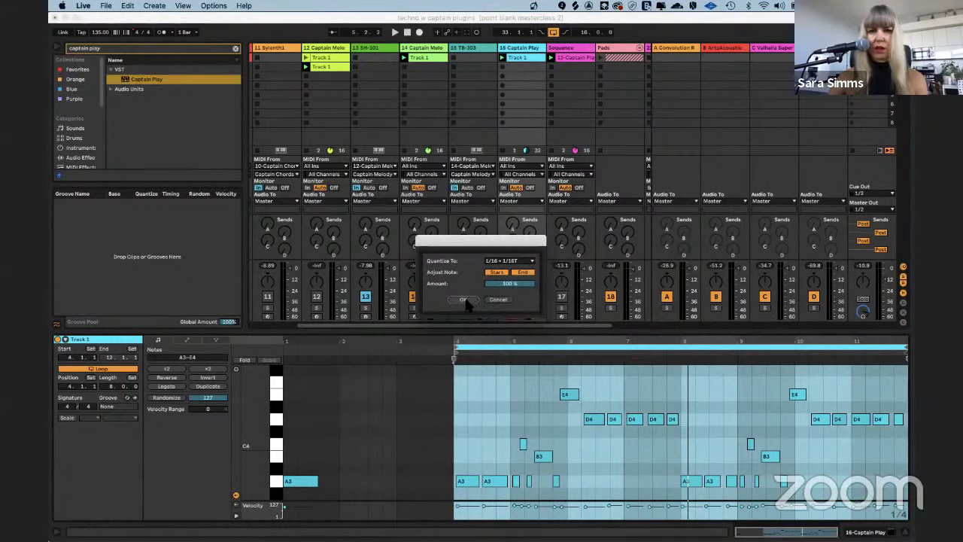
{"action": "left_click", "coordinate": [464, 300]}
Quantize the melody clip's notes again, select its first A3 note at bar 4 and play the clip through to check the timing
{"action": "right_click", "coordinate": [468, 478]}
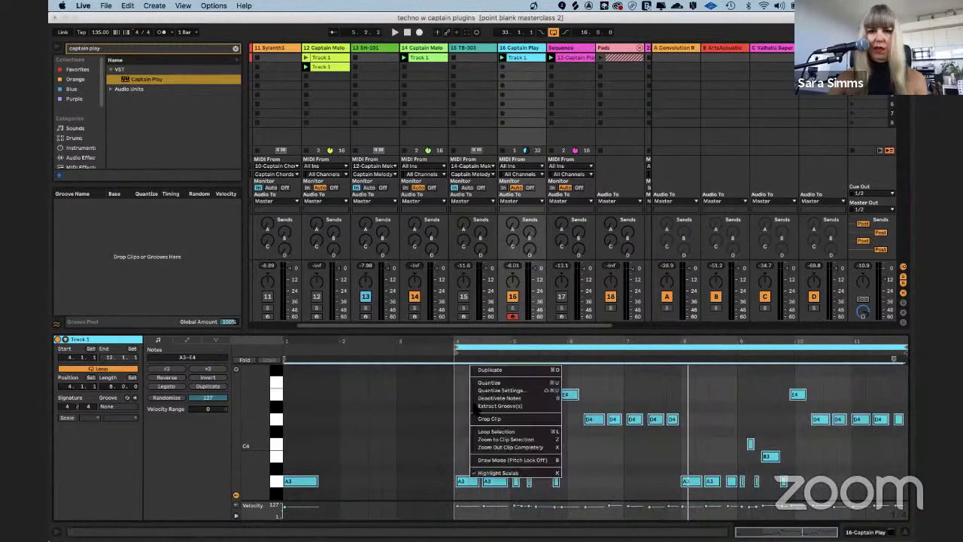
{"action": "left_click", "coordinate": [482, 383]}
{"action": "left_click", "coordinate": [483, 423]}
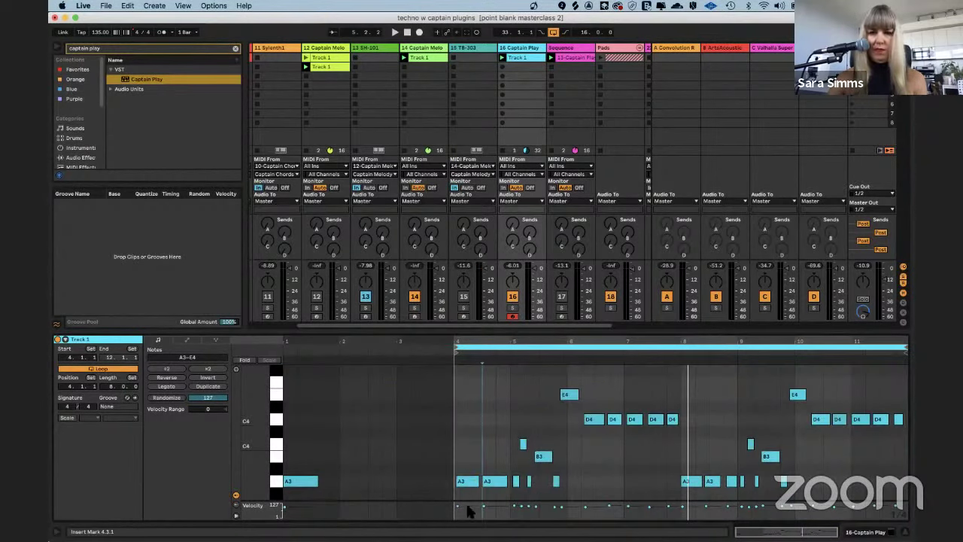
{"action": "left_click", "coordinate": [465, 481]}
{"action": "key", "text": "space"}
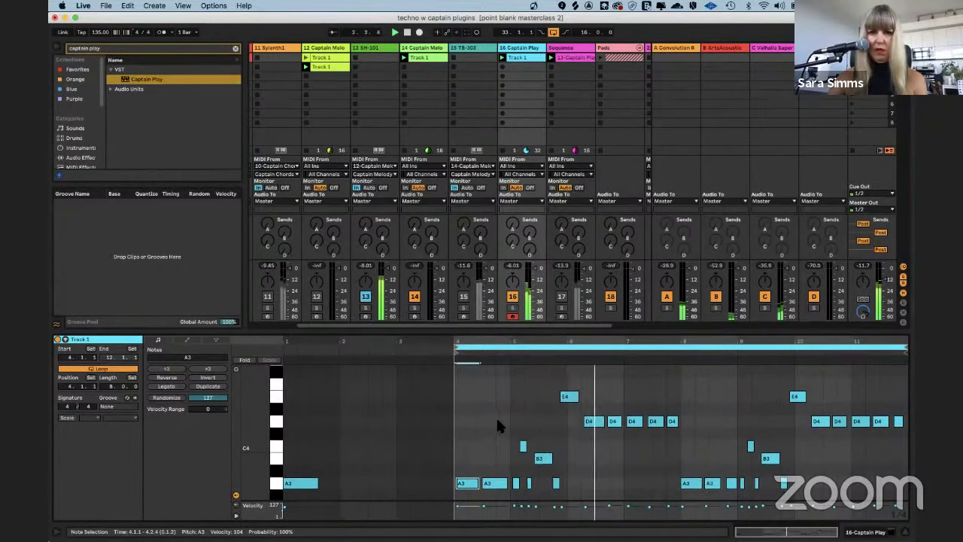
{"action": "scroll", "coordinate": [500, 426], "scroll_direction": "down", "scroll_amount": 3}
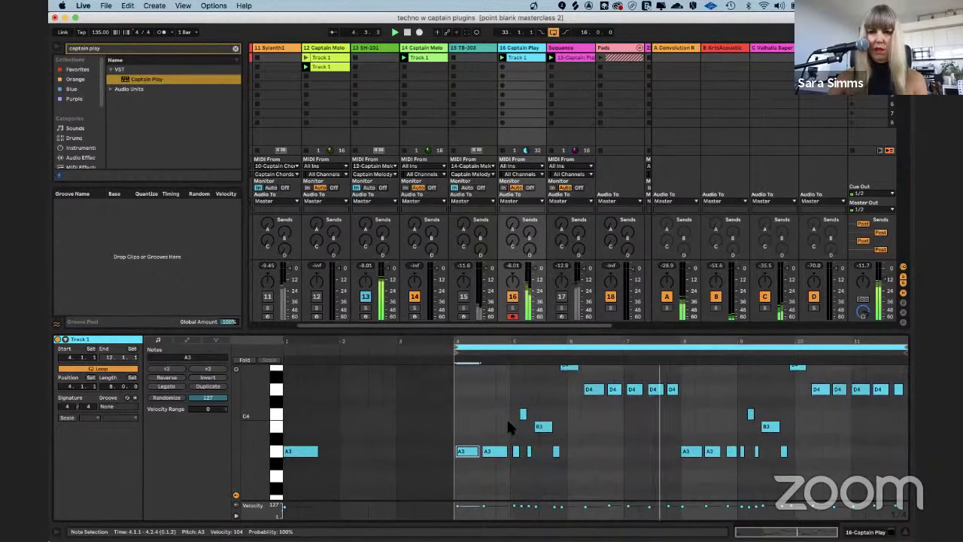
{"action": "key", "text": "space"}
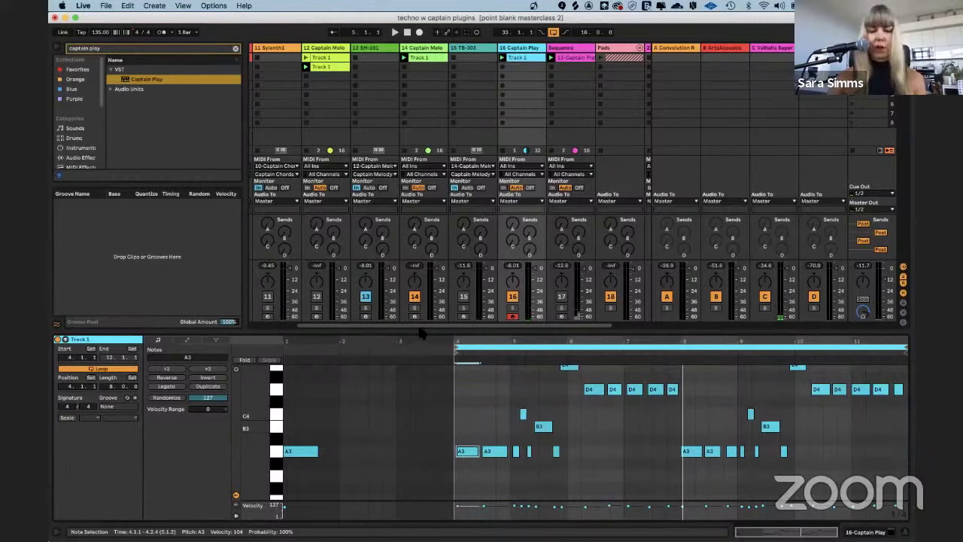
Play the set while activating track 12 Captain Melody and 13 SH-101, and mute track 11 Sylenth1
{"action": "scroll", "coordinate": [422, 329], "scroll_direction": "right", "scroll_amount": 2}
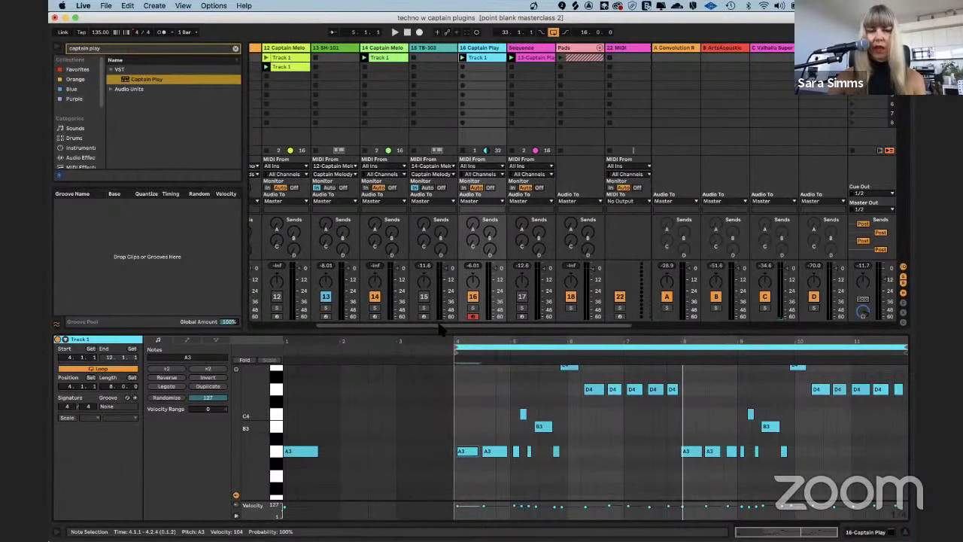
{"action": "scroll", "coordinate": [422, 329], "scroll_direction": "left", "scroll_amount": 2}
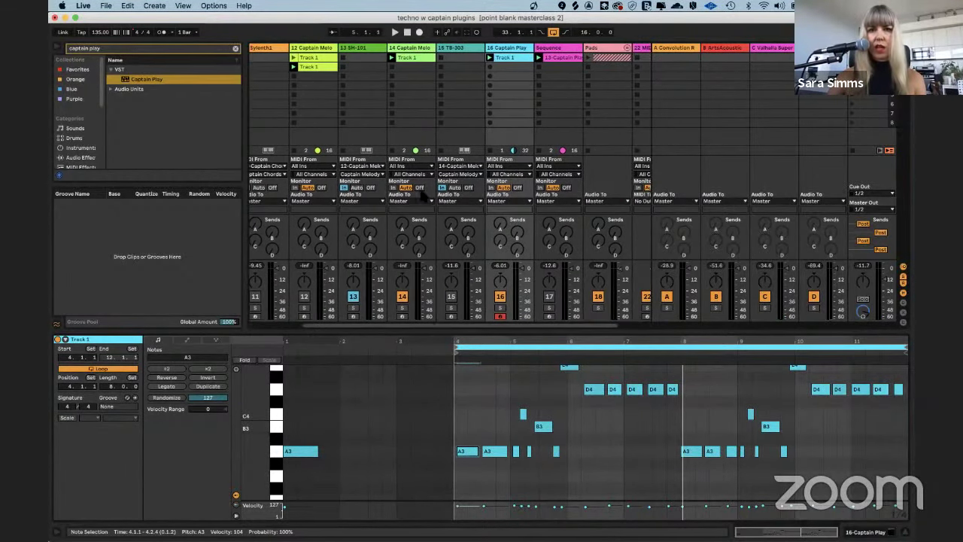
{"action": "scroll", "coordinate": [410, 328], "scroll_direction": "left", "scroll_amount": 2}
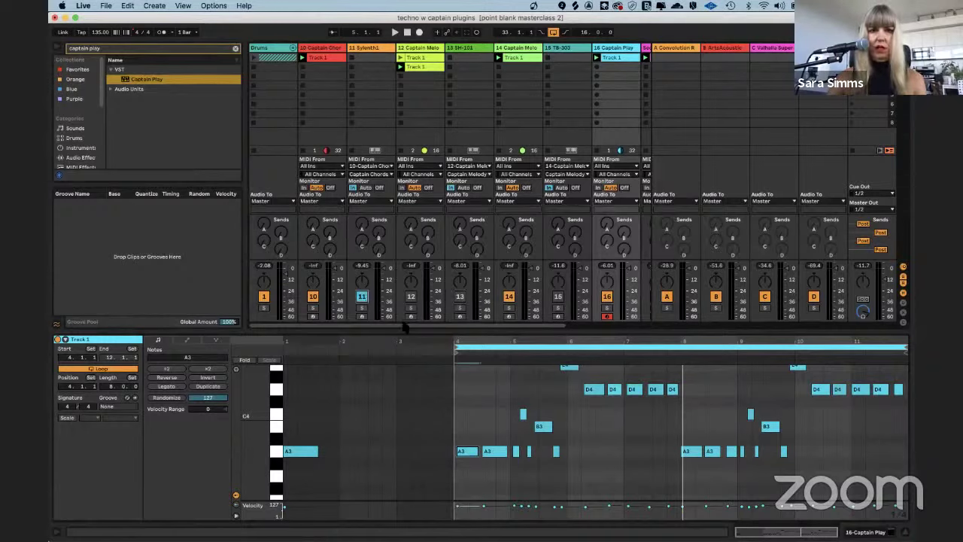
{"action": "key", "text": "space"}
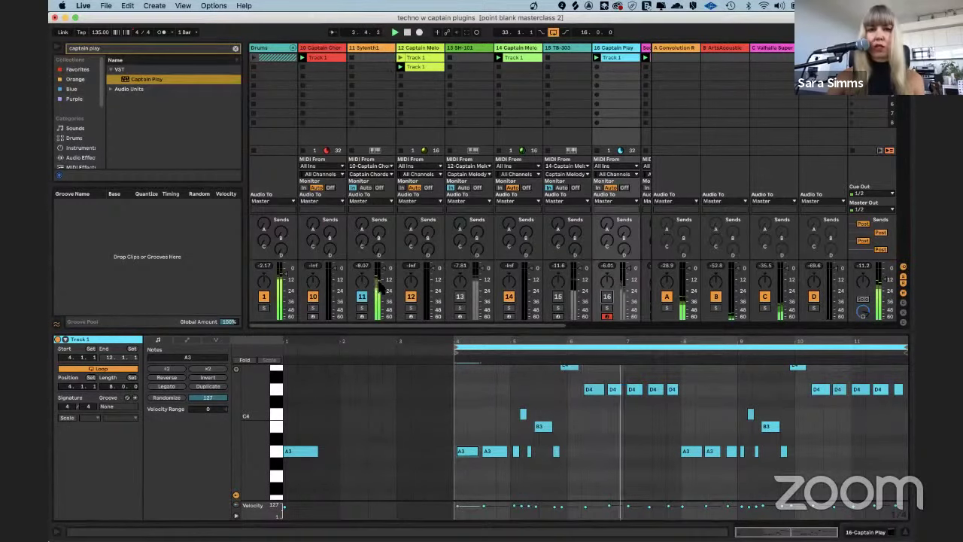
{"action": "left_click", "coordinate": [460, 297]}
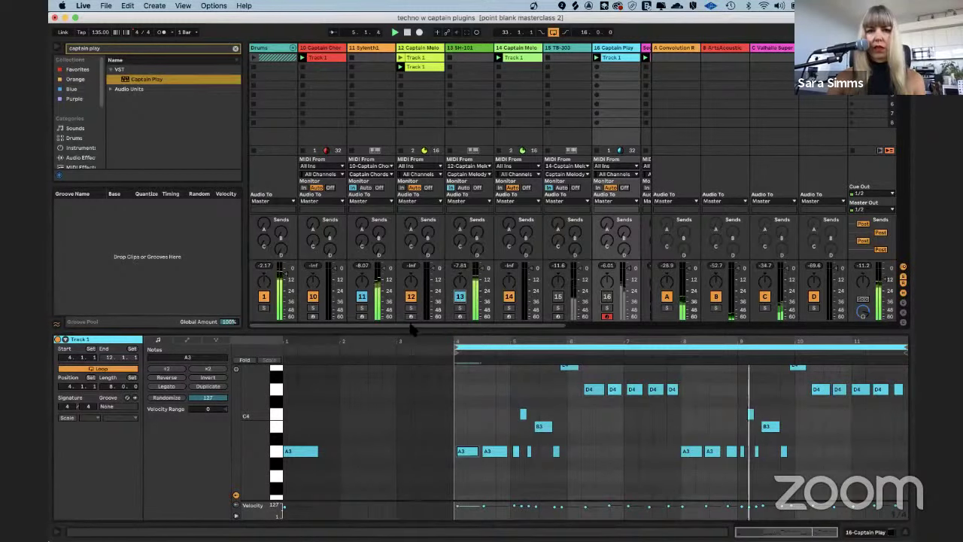
{"action": "left_click", "coordinate": [361, 297]}
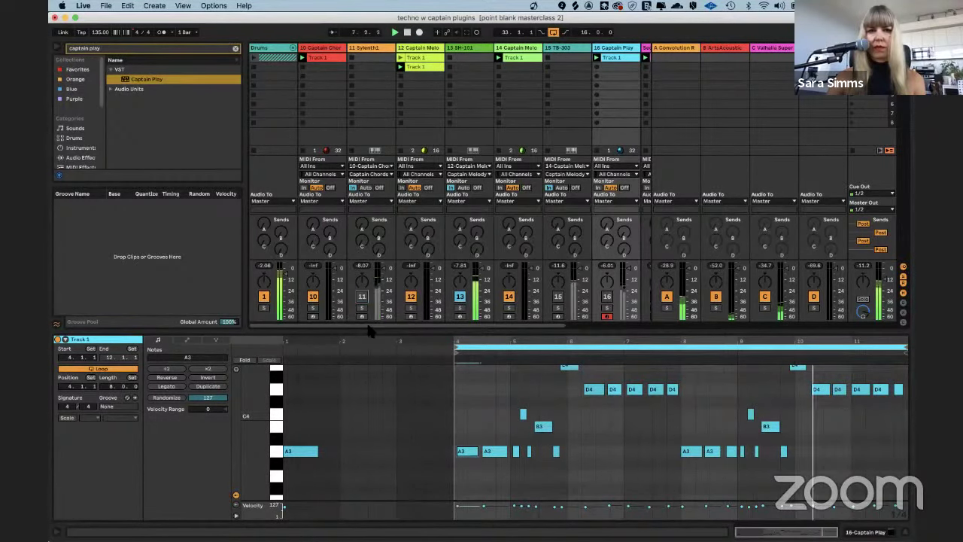
Unmute 15 TB-303, the Sequence group and 16 Captain Play one after another during playback
{"action": "scroll", "coordinate": [374, 329], "scroll_direction": "right", "scroll_amount": 5}
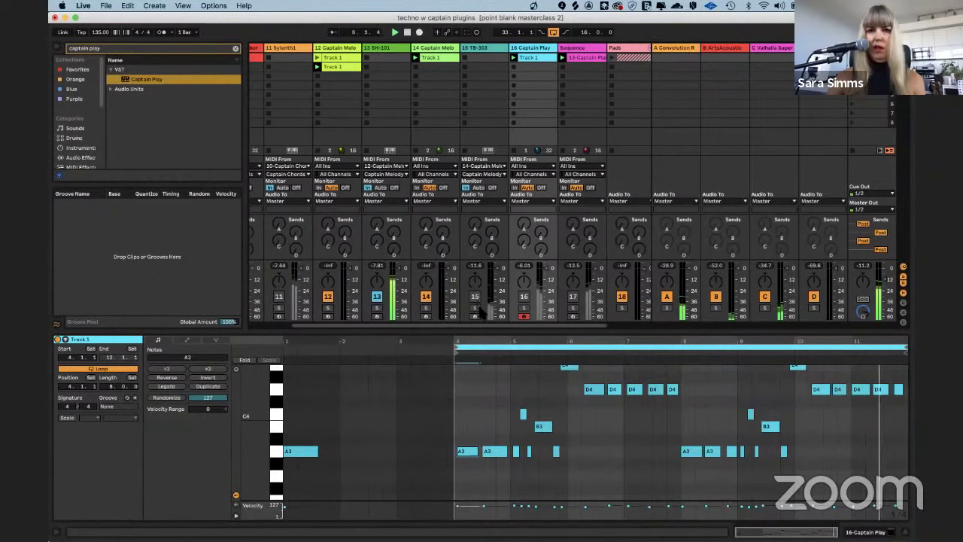
{"action": "left_click", "coordinate": [474, 297]}
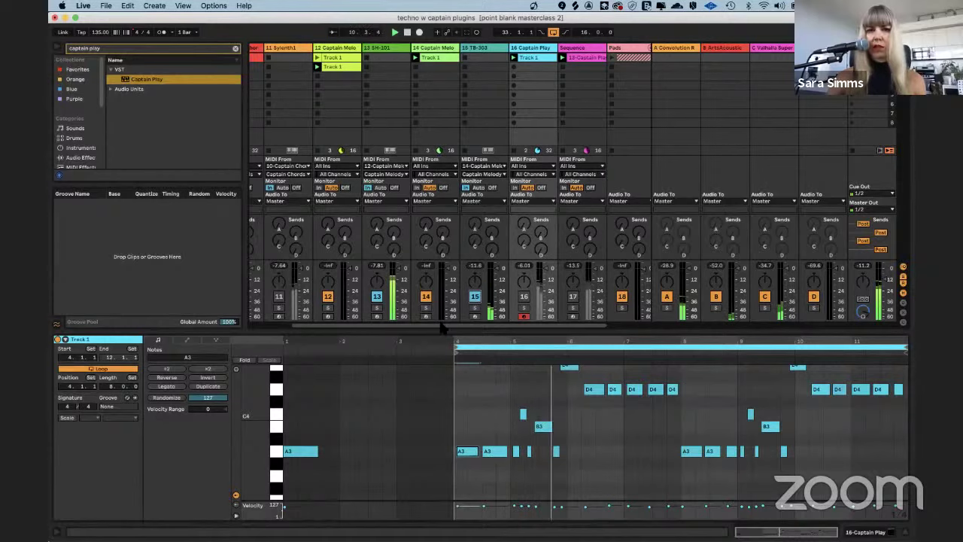
{"action": "scroll", "coordinate": [481, 328], "scroll_direction": "right", "scroll_amount": 5}
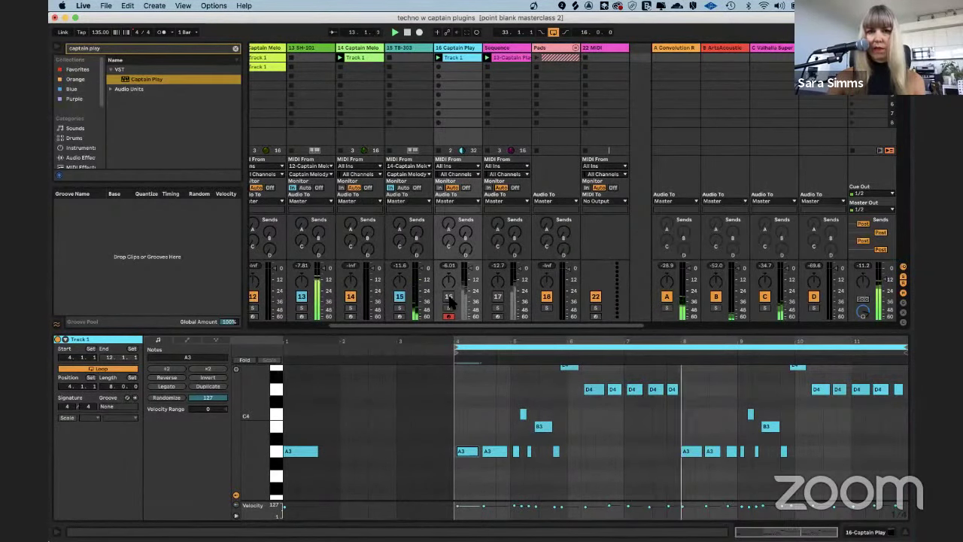
{"action": "left_click", "coordinate": [497, 296]}
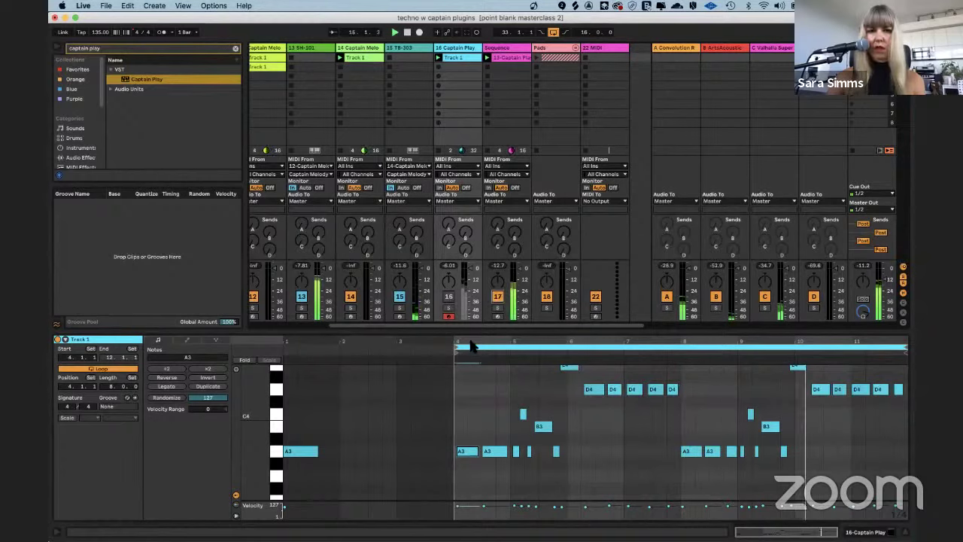
{"action": "left_click", "coordinate": [448, 296]}
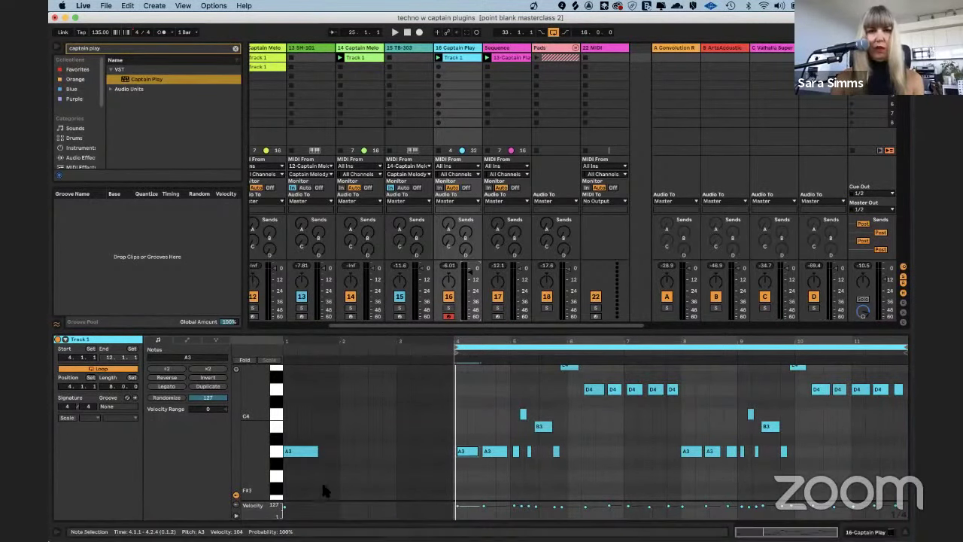
Switch to Mixed In Key 10 and move its window up to make room for adding files
{"action": "key", "text": "Tab"}
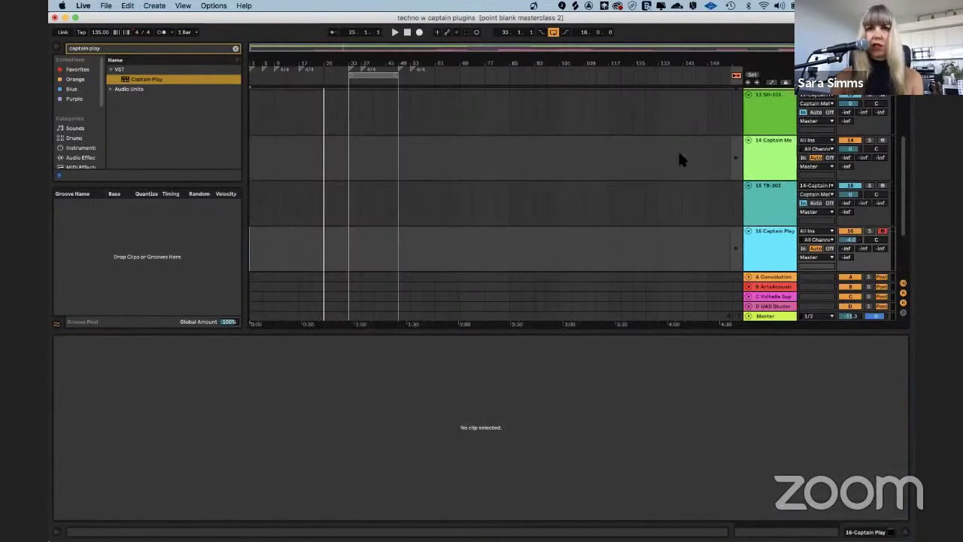
{"action": "key", "text": "Tab"}
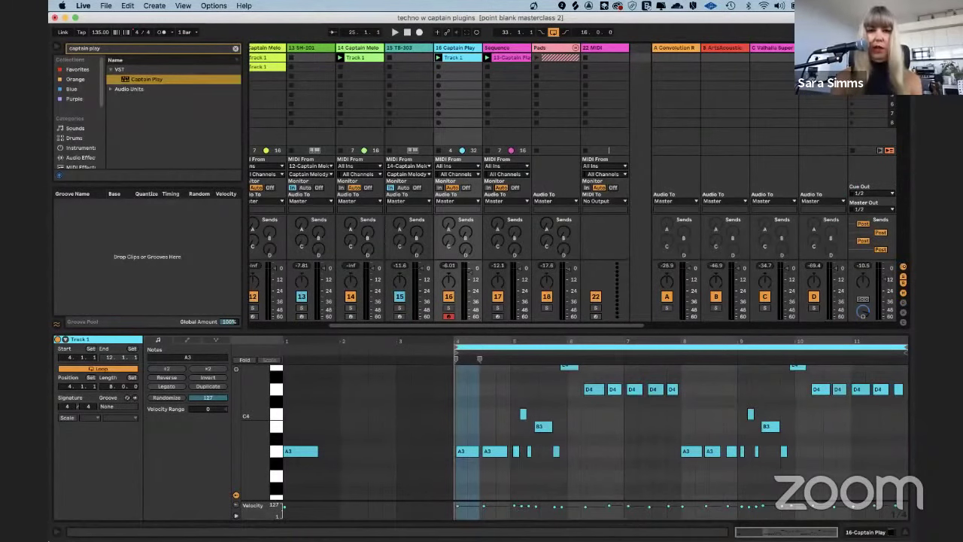
{"action": "mouse_move", "coordinate": [297, 530]}
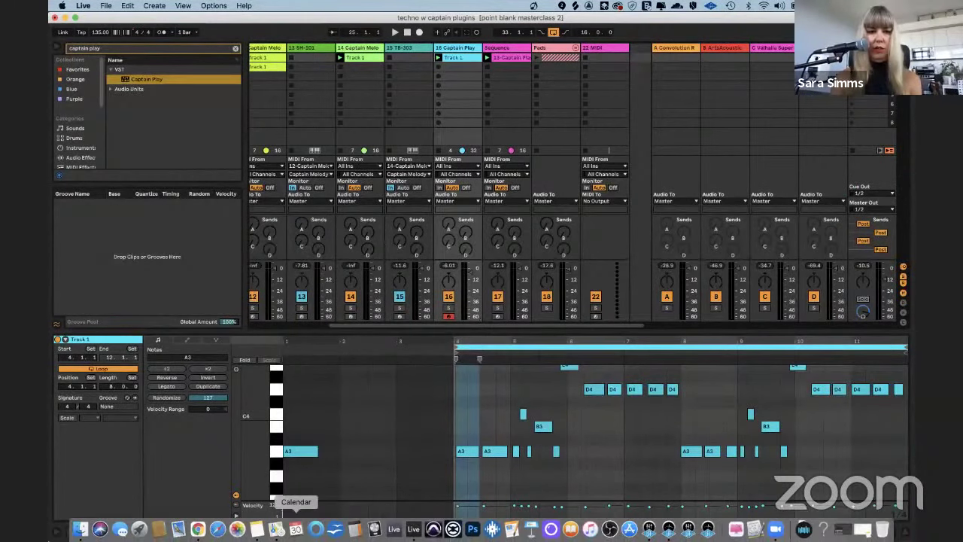
{"action": "left_click", "coordinate": [316, 529]}
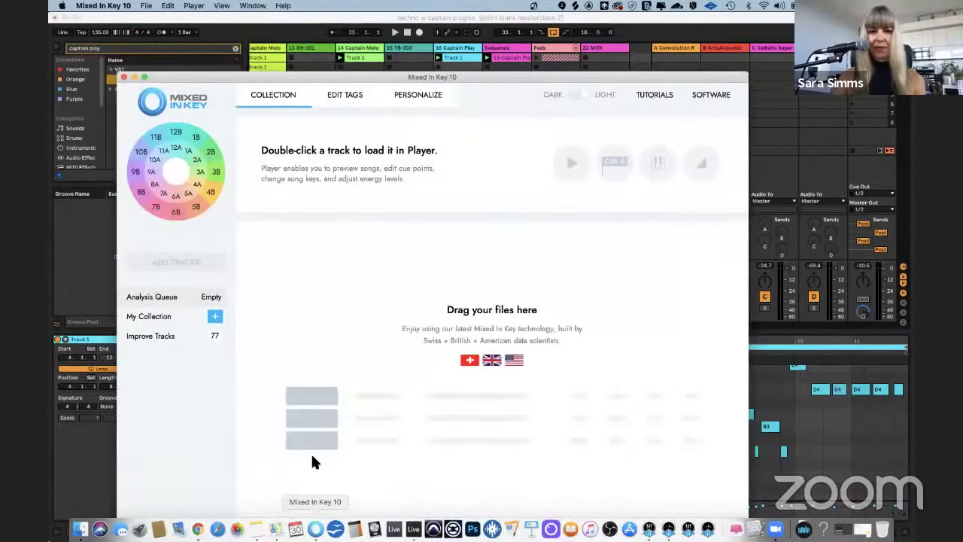
{"action": "left_click_drag", "start_coordinate": [409, 77], "coordinate": [383, 50]}
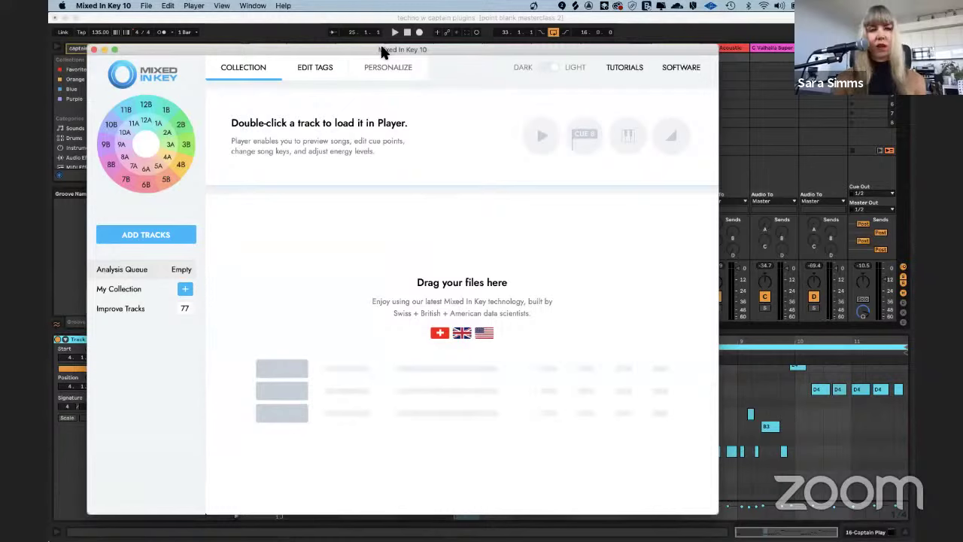
{"action": "left_click_drag", "start_coordinate": [372, 51], "coordinate": [370, 39]}
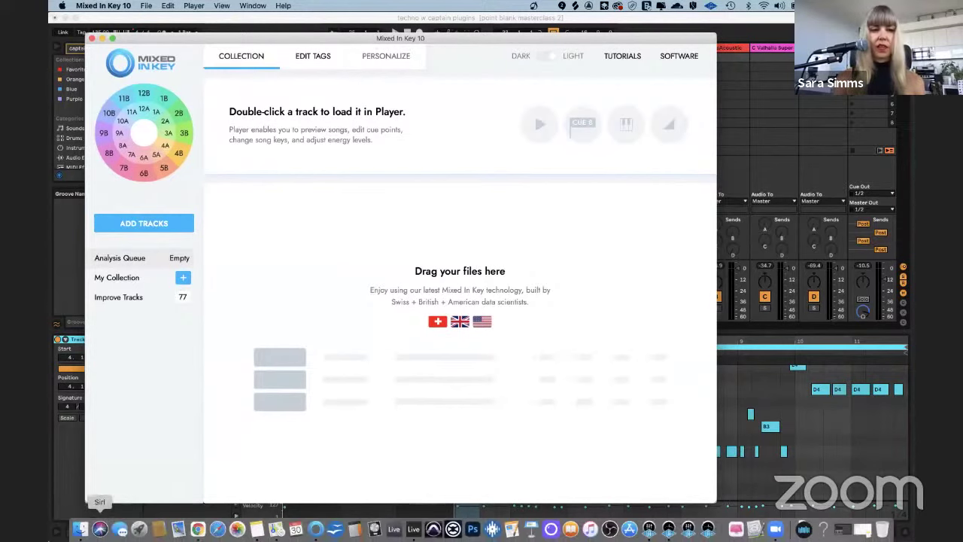
Add uku_synth_loop_floppy_128_Am.wav and ams_synth_loop_gate_ver1_124_Am.wav from the Desktop's kicks folder to Mixed In Key's analysis queue
{"action": "left_click", "coordinate": [80, 529]}
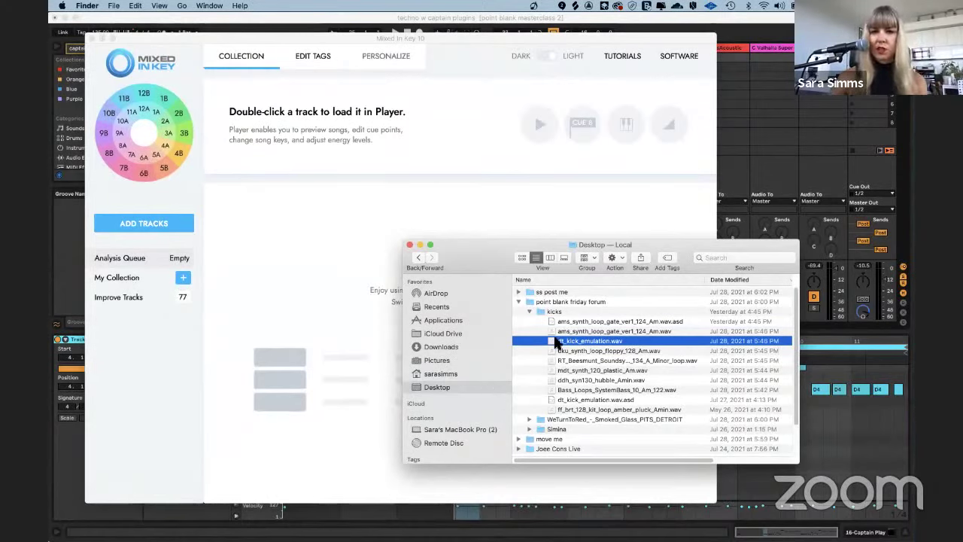
{"action": "left_click_drag", "start_coordinate": [560, 350], "coordinate": [284, 218]}
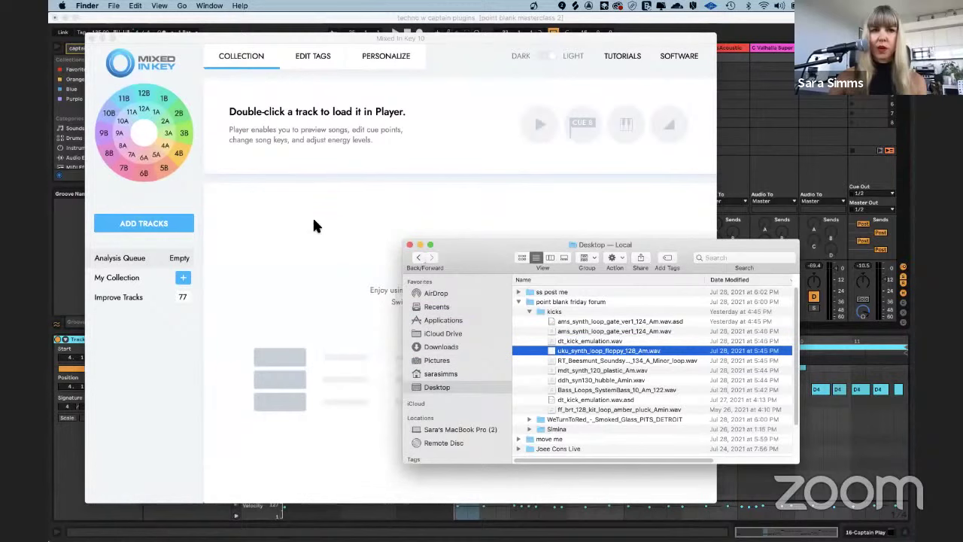
{"action": "left_click", "coordinate": [557, 331]}
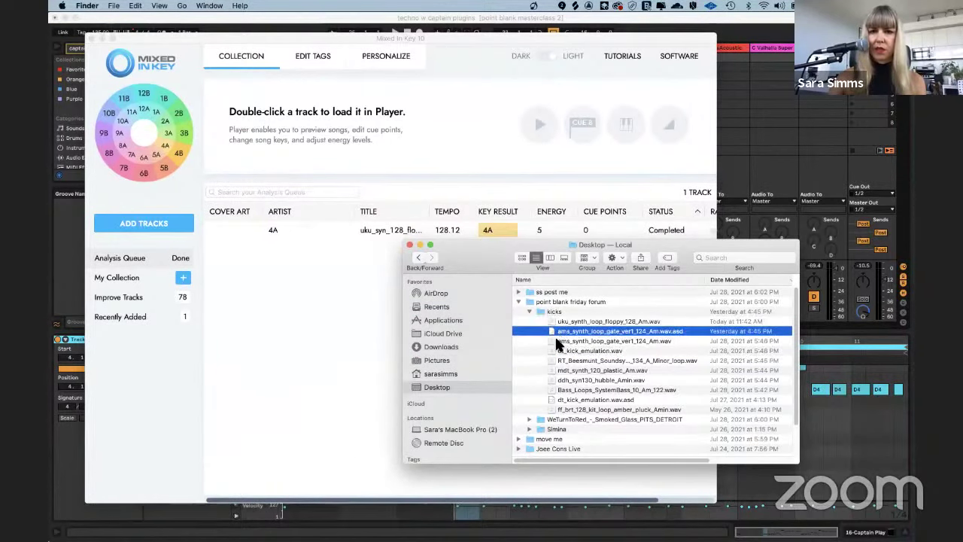
{"action": "left_click_drag", "start_coordinate": [557, 342], "coordinate": [312, 286]}
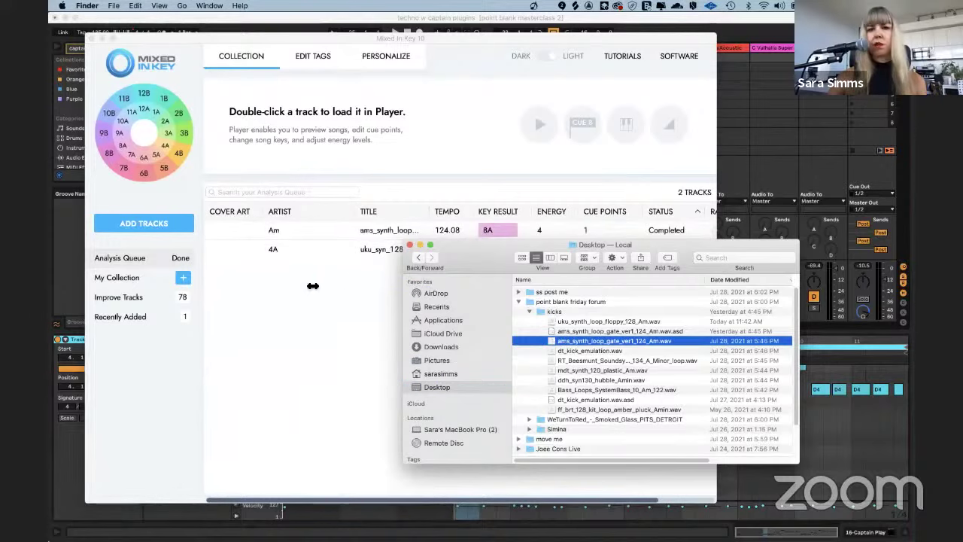
{"action": "left_click_drag", "start_coordinate": [477, 255], "coordinate": [528, 368]}
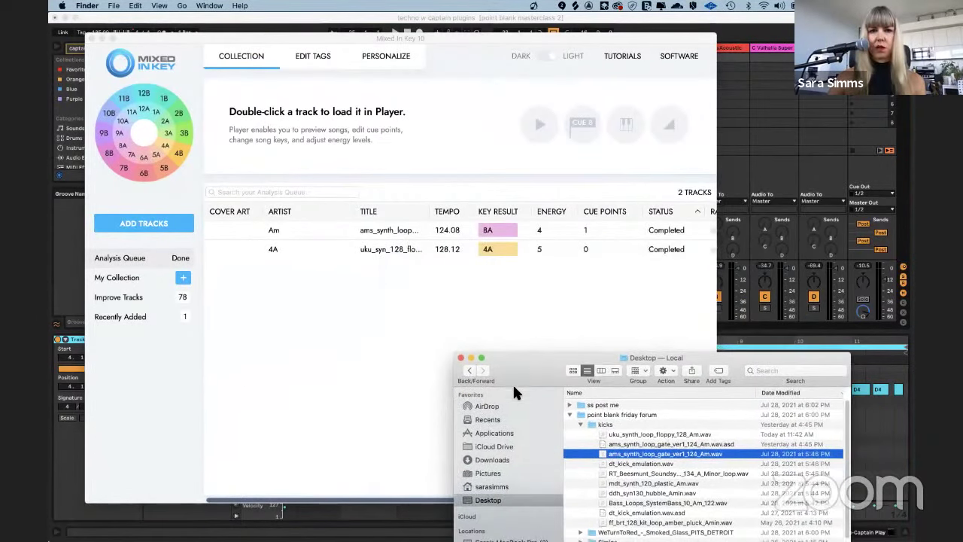
{"action": "left_click", "coordinate": [350, 327]}
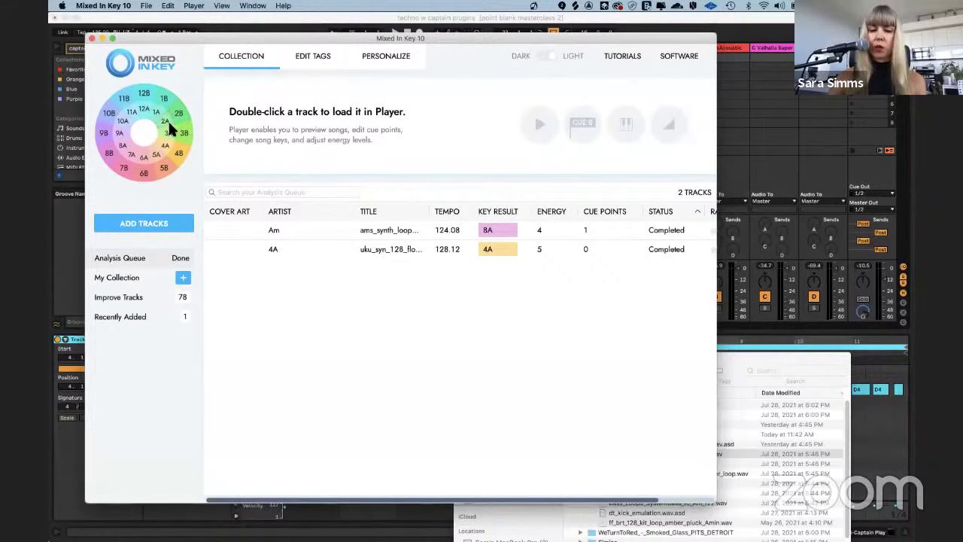
Set Mixed In Key's primary key notation to Flats and return to the collection's key results
{"action": "mouse_move", "coordinate": [170, 130]}
{"action": "key", "text": "super+comma"}
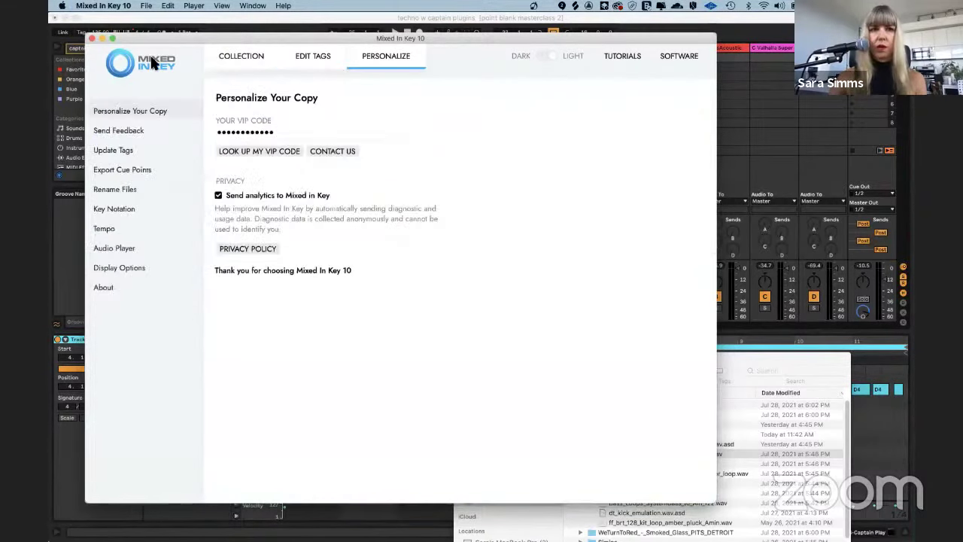
{"action": "left_click", "coordinate": [139, 155]}
{"action": "left_click", "coordinate": [141, 166]}
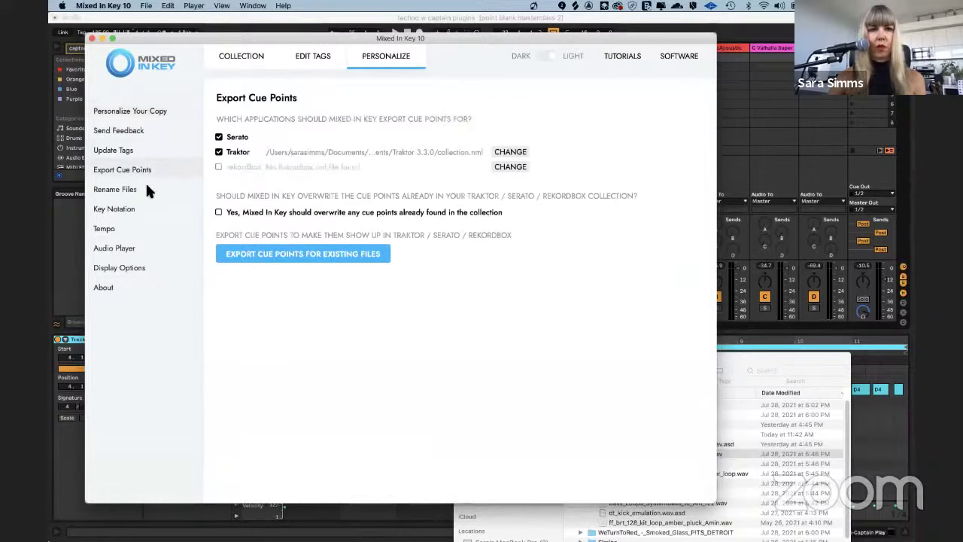
{"action": "left_click", "coordinate": [148, 194]}
{"action": "left_click", "coordinate": [147, 208]}
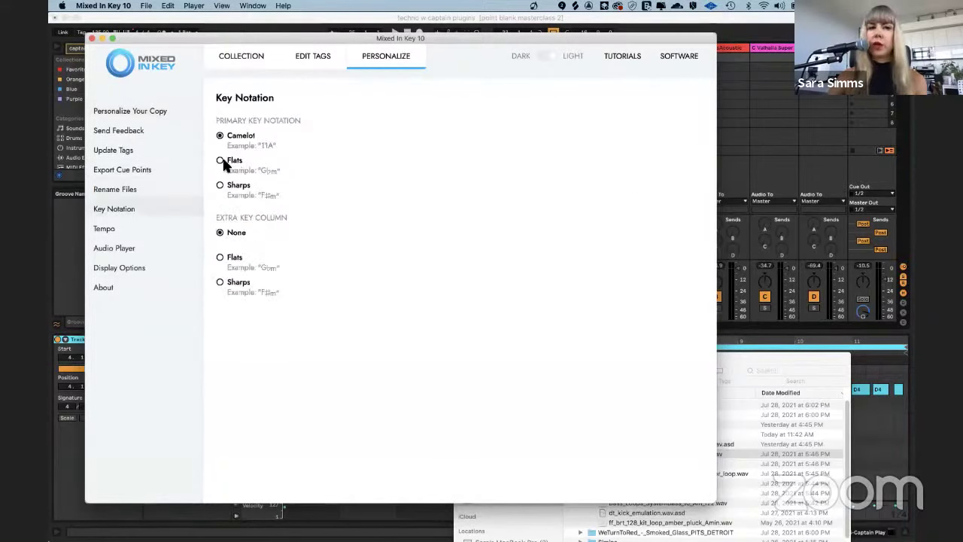
{"action": "left_click", "coordinate": [220, 161]}
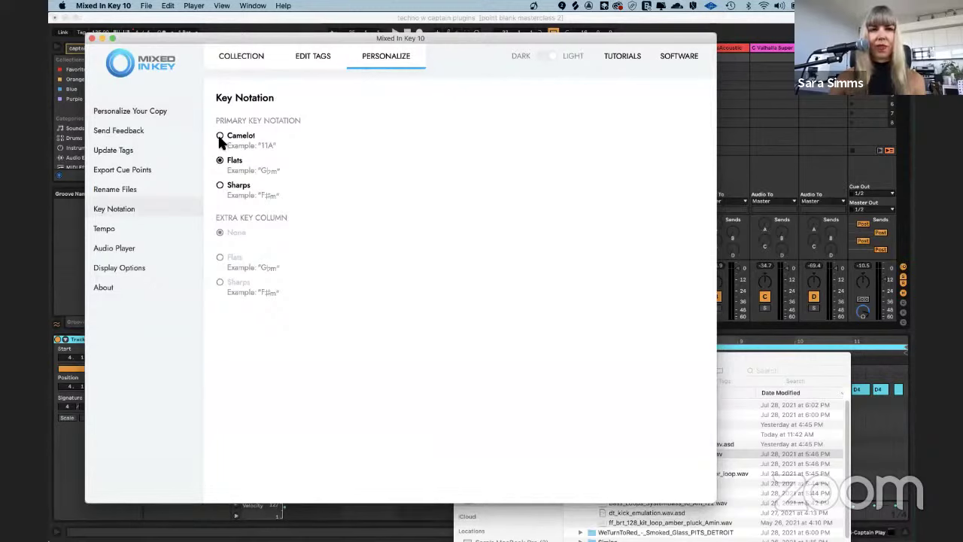
{"action": "left_click", "coordinate": [220, 136]}
{"action": "left_click", "coordinate": [220, 160]}
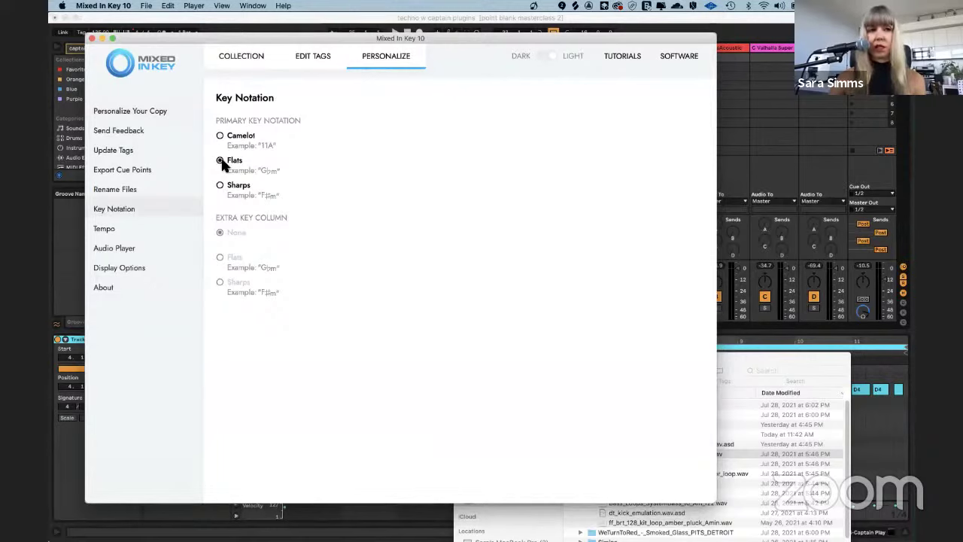
{"action": "left_click", "coordinate": [241, 56]}
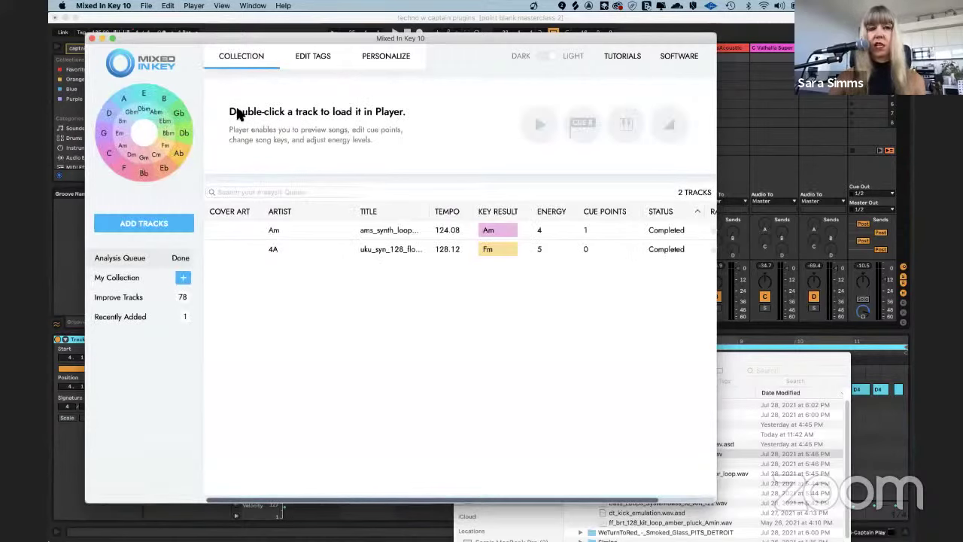
Show the collection's key results in Camelot notation and return the primary key notation to Flats
{"action": "key", "text": "super+comma"}
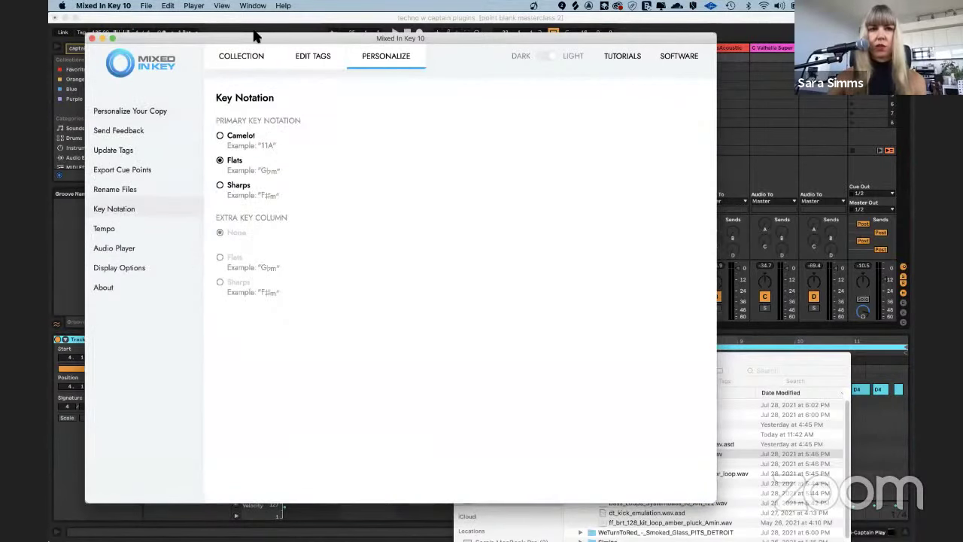
{"action": "left_click", "coordinate": [220, 136]}
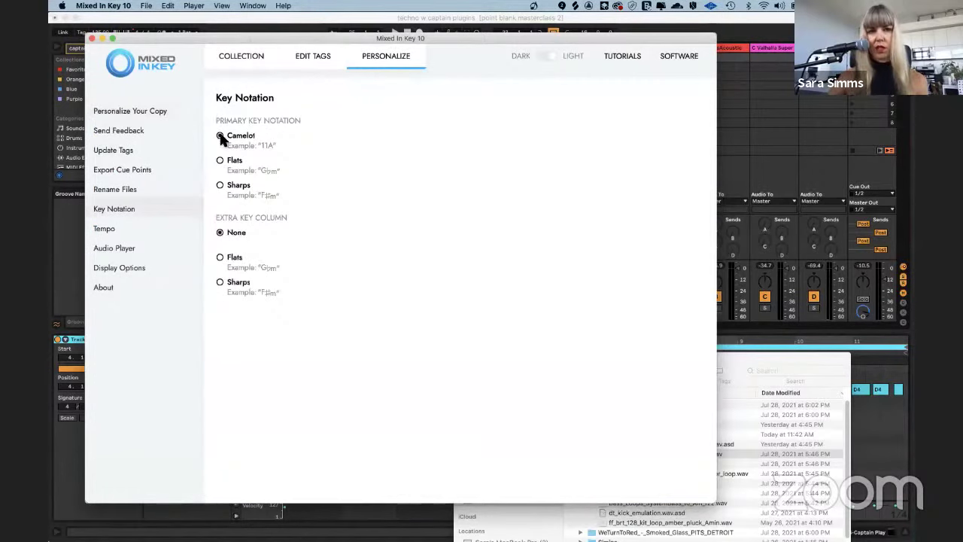
{"action": "left_click", "coordinate": [252, 60]}
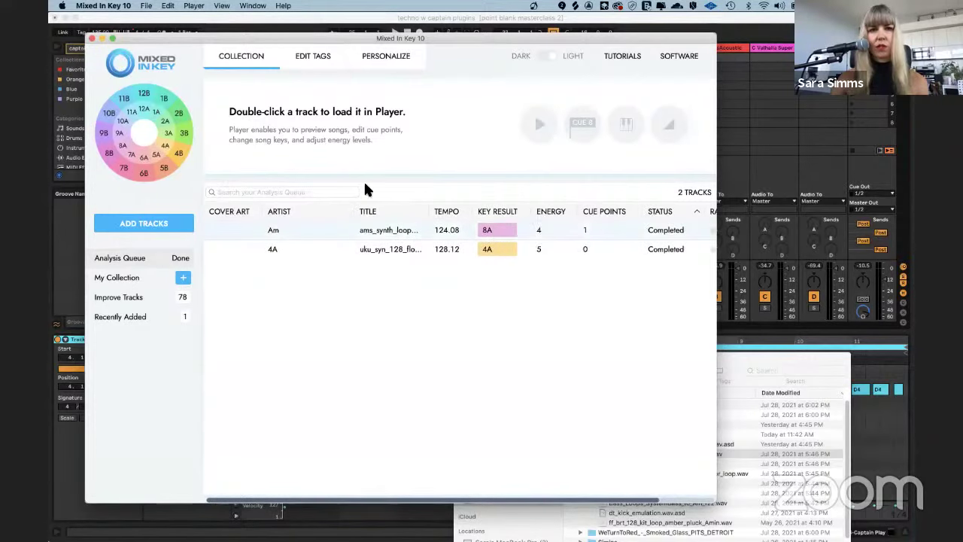
{"action": "left_click", "coordinate": [146, 180]}
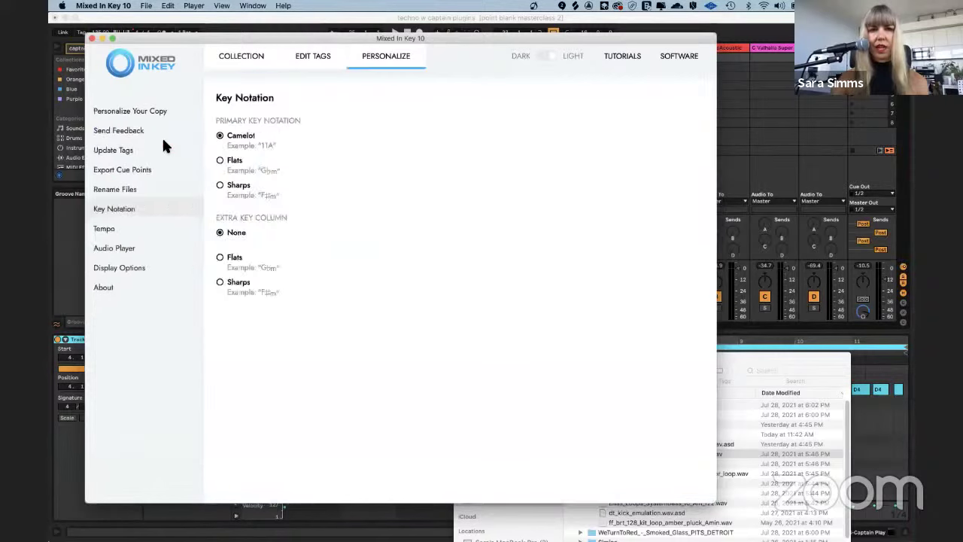
{"action": "left_click", "coordinate": [220, 159]}
{"action": "left_click", "coordinate": [242, 53]}
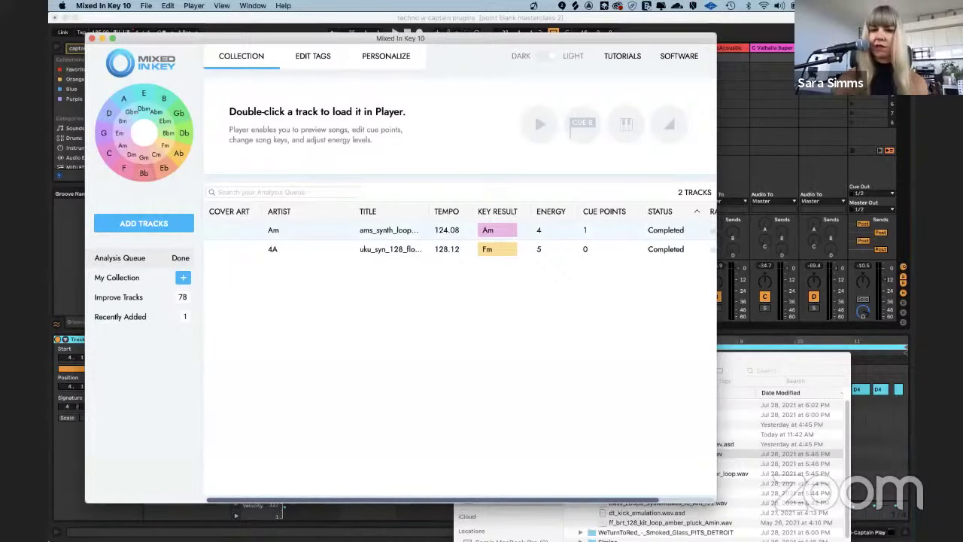
Switch to Ableton Live and insert a new audio track after 16 Captain Play
{"action": "left_click", "coordinate": [759, 125]}
{"action": "left_click", "coordinate": [80, 530]}
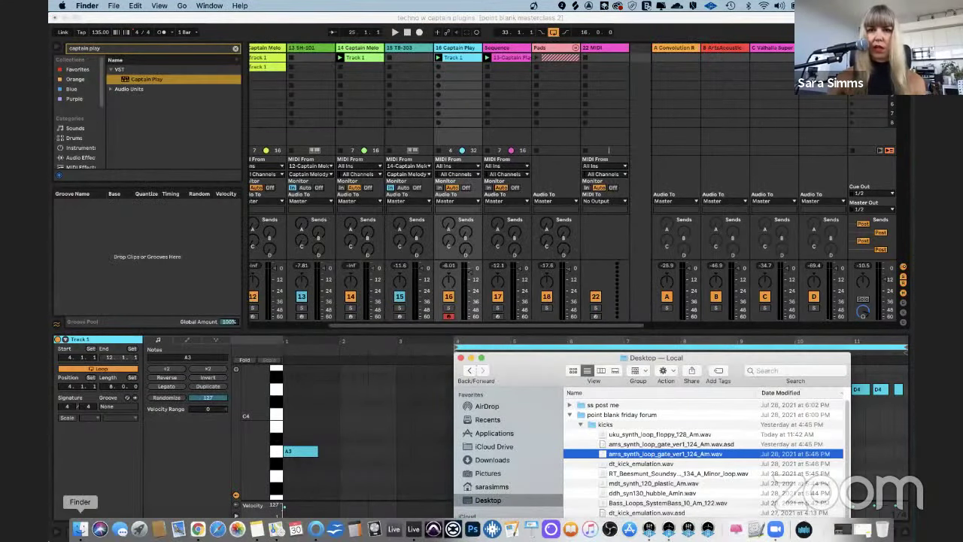
{"action": "left_click", "coordinate": [551, 50]}
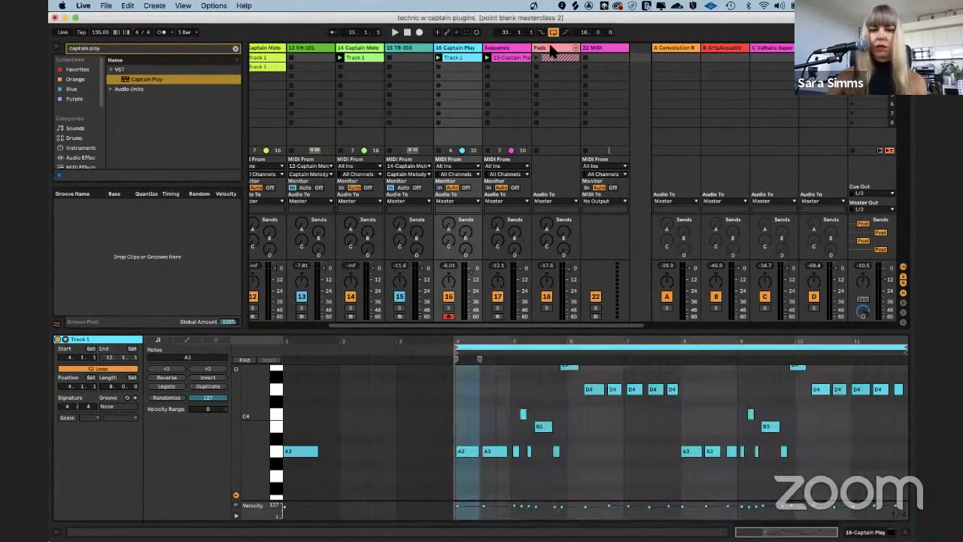
{"action": "key", "text": "super+t"}
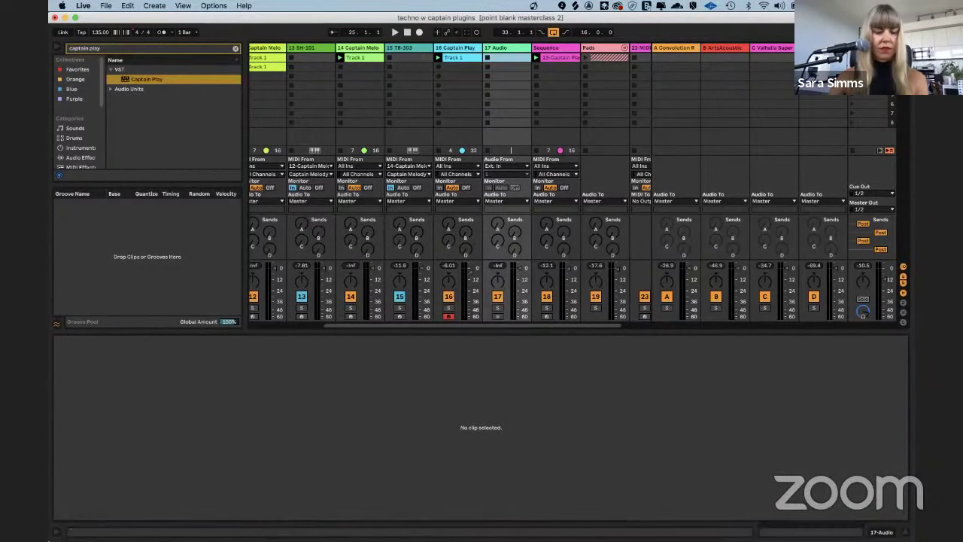
Add ams_synth_loop_gate_ver1_124_Am.wav from the kicks folder to the new audio track's first clip slot and close the Finder window
{"action": "left_click", "coordinate": [81, 530]}
{"action": "left_click_drag", "start_coordinate": [523, 372], "coordinate": [517, 353]}
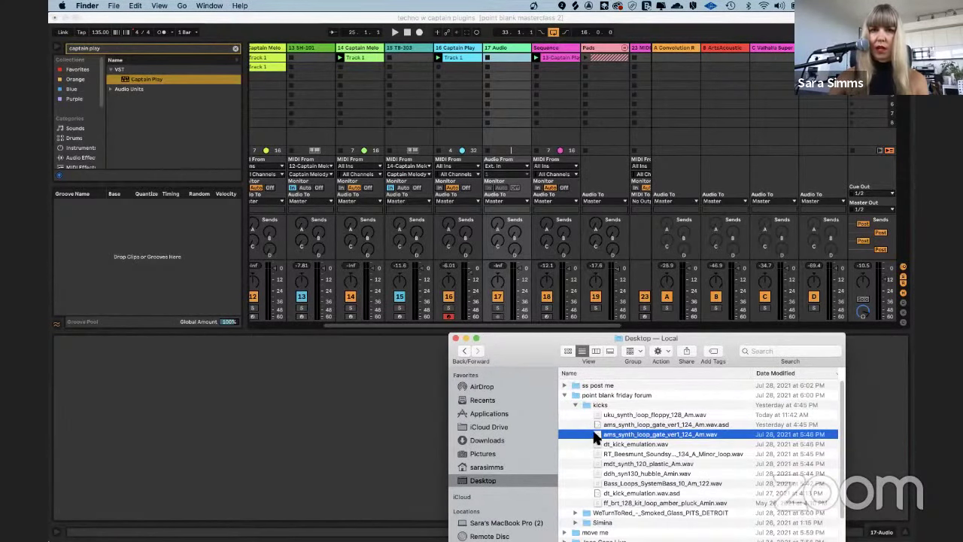
{"action": "left_click_drag", "start_coordinate": [594, 436], "coordinate": [508, 59]}
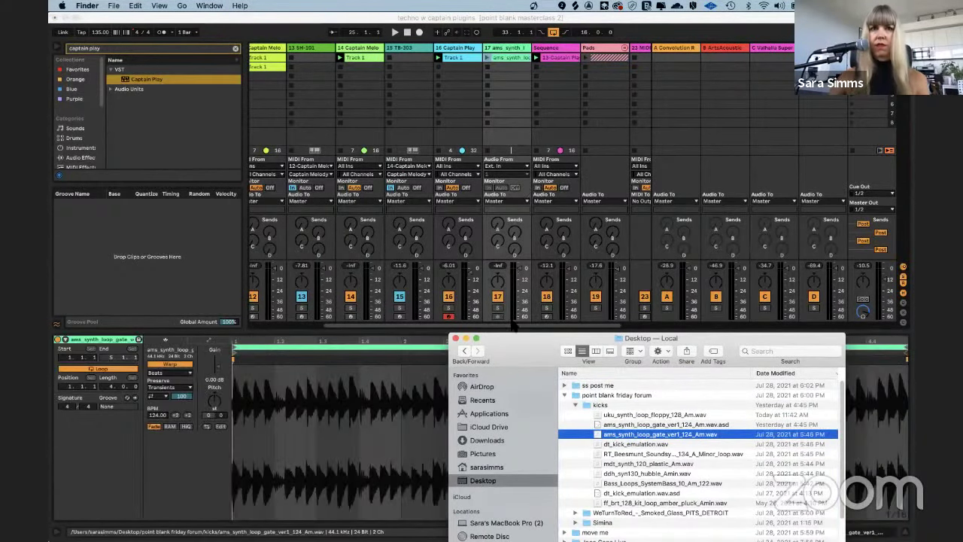
{"action": "left_click", "coordinate": [455, 338]}
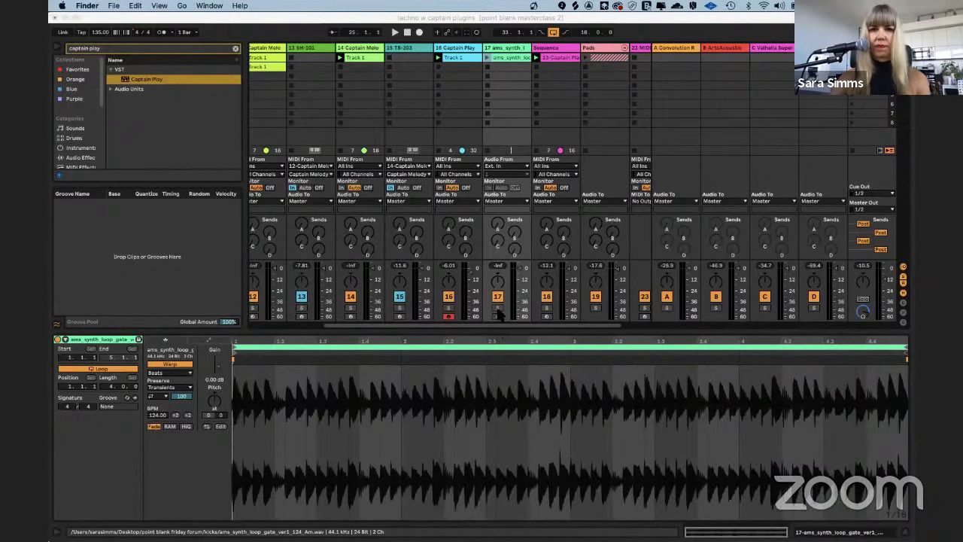
Launch the ams_synth loop clip on track 17 alongside the other clips and mute the Sequence group
{"action": "left_click", "coordinate": [495, 71]}
{"action": "left_click", "coordinate": [486, 58]}
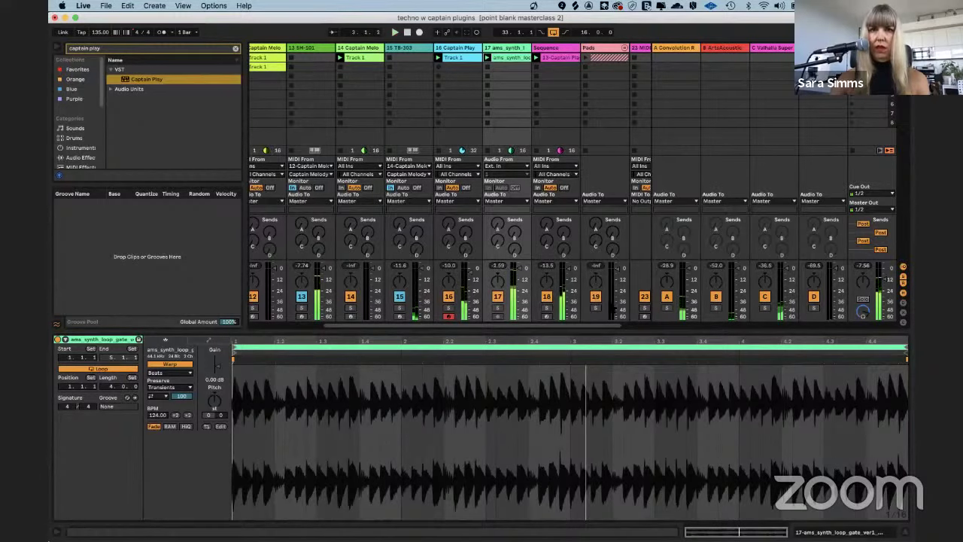
{"action": "left_click", "coordinate": [546, 295]}
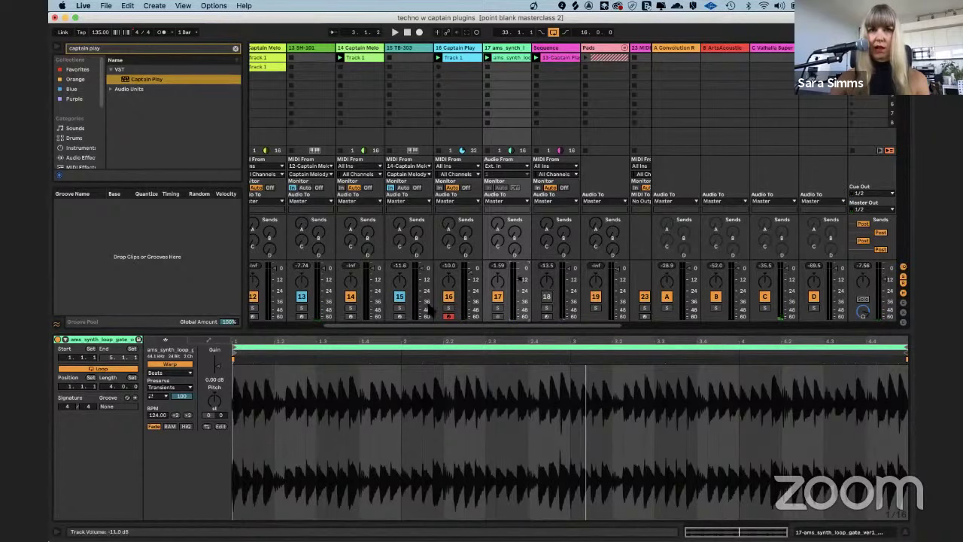
Mute 16 Captain Play, toggling 15 TB-303 off and on to compare, and slightly raise the ams_synth loop track's volume
{"action": "left_click", "coordinate": [403, 296]}
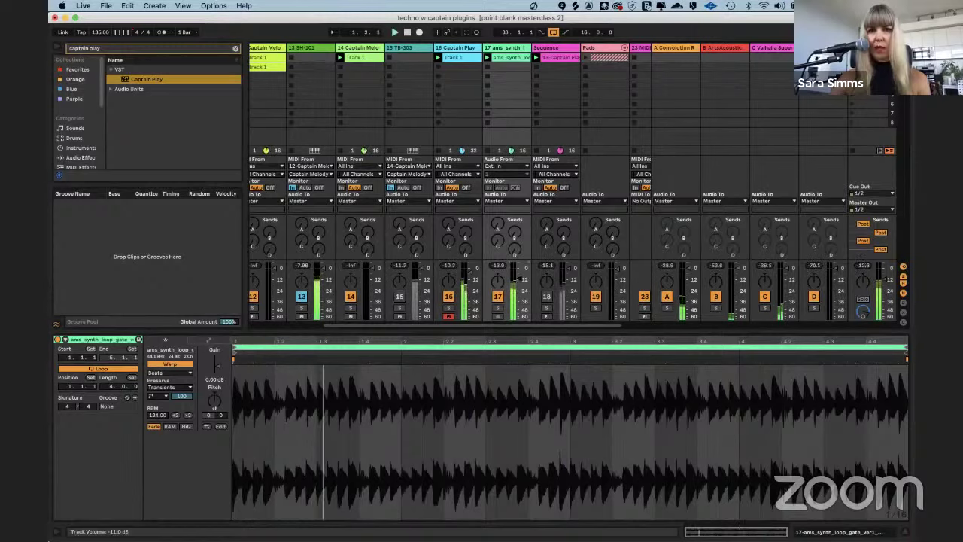
{"action": "left_click", "coordinate": [448, 297]}
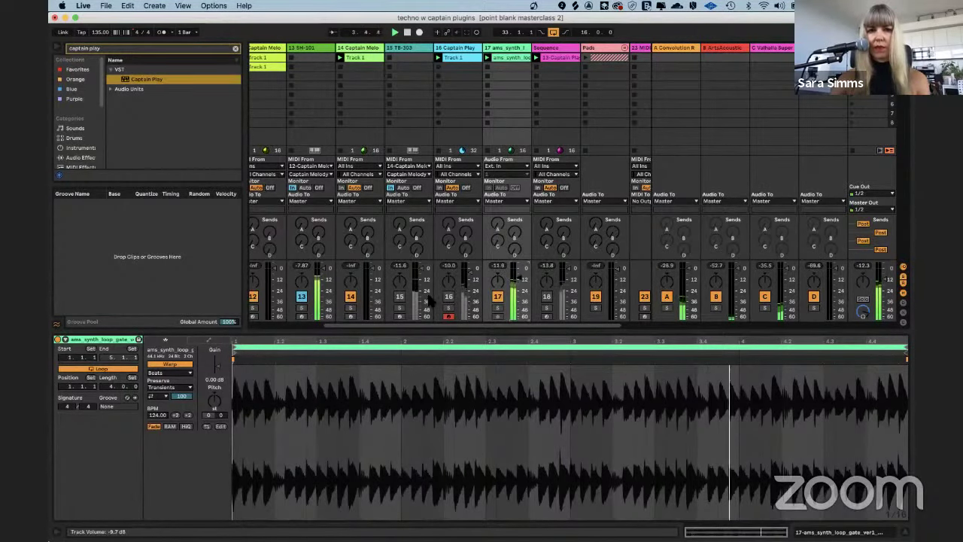
{"action": "left_click", "coordinate": [400, 297]}
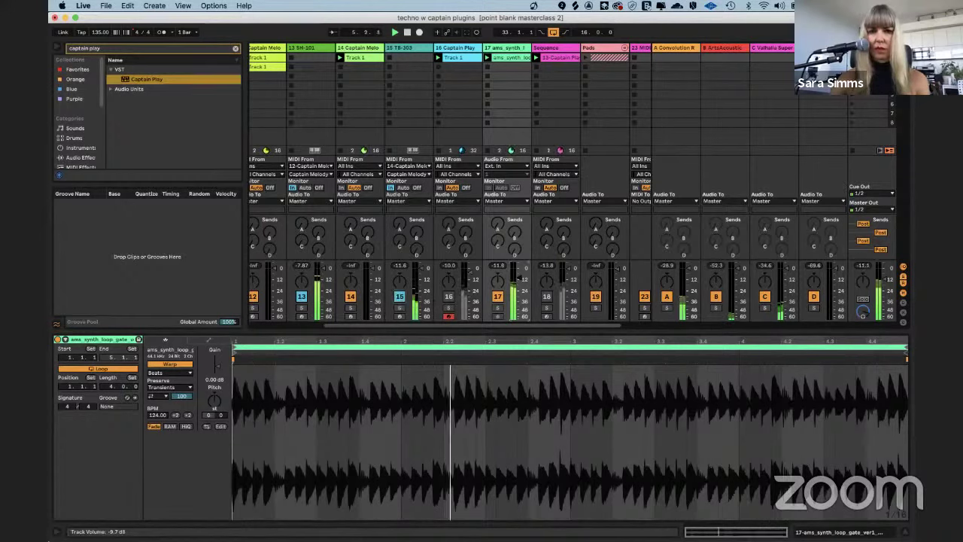
{"action": "left_click_drag", "start_coordinate": [523, 287], "coordinate": [522, 278]}
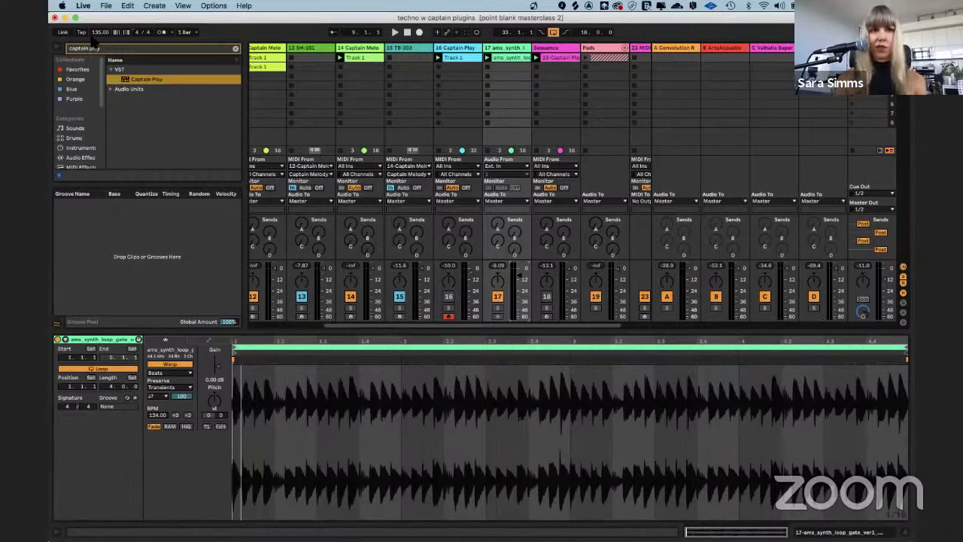
Close the techno w captain plugins set without saving and move the Mixed In Key window down to clear the desktop
{"action": "left_click", "coordinate": [54, 17]}
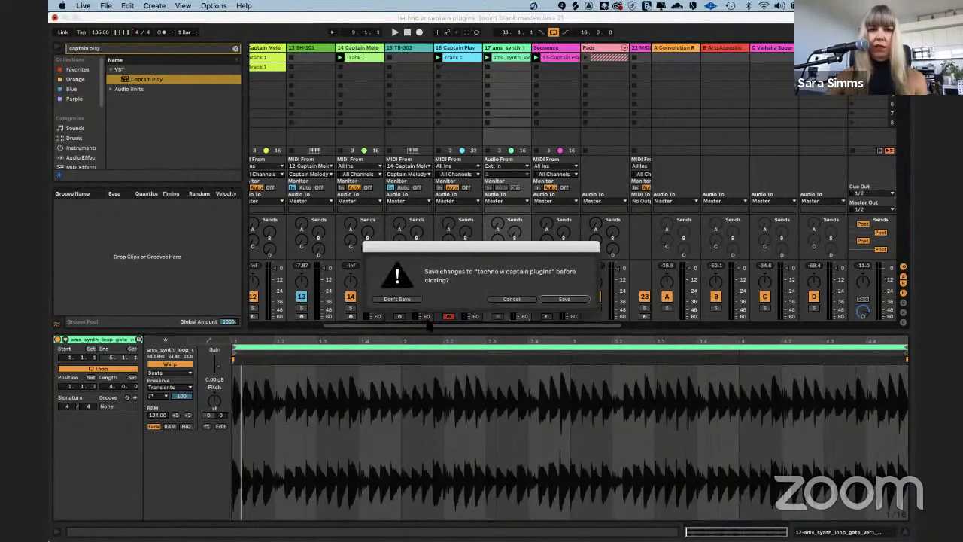
{"action": "left_click", "coordinate": [409, 300]}
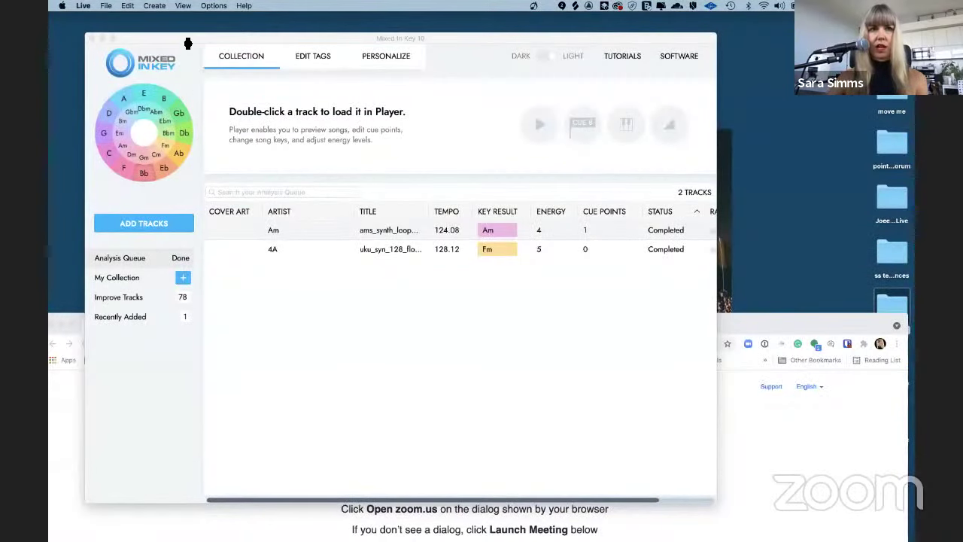
{"action": "left_click_drag", "start_coordinate": [188, 44], "coordinate": [257, 381]}
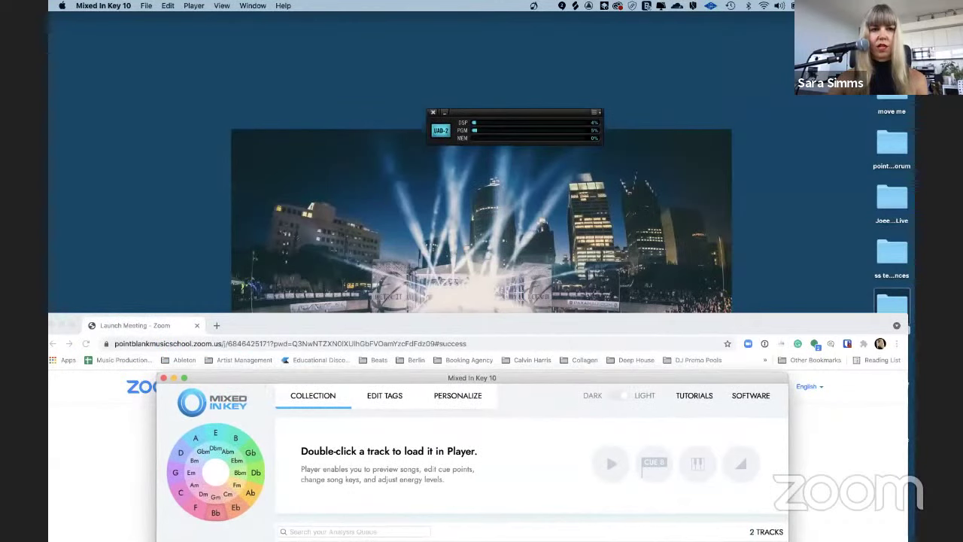
Browse in Finder from Macintosh HD through the home folder to the ss_sessions folder in Documents
{"action": "left_click", "coordinate": [78, 529]}
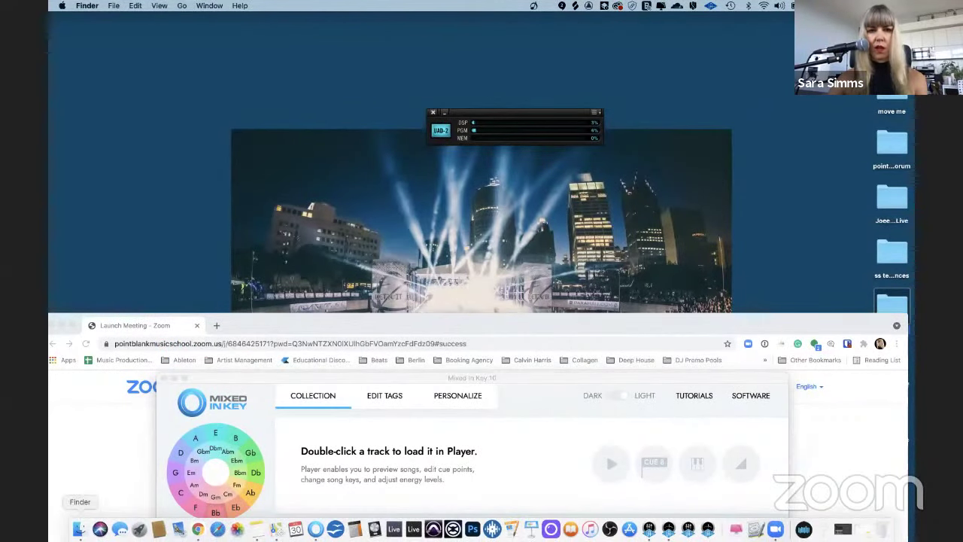
{"action": "left_click", "coordinate": [326, 279]}
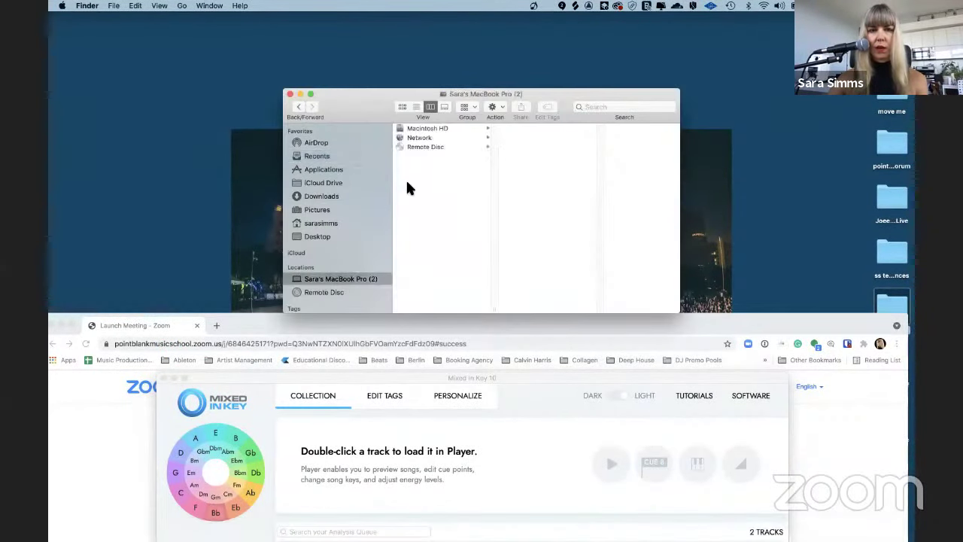
{"action": "left_click", "coordinate": [428, 129]}
{"action": "left_click", "coordinate": [559, 156]}
{"action": "left_click", "coordinate": [616, 138]}
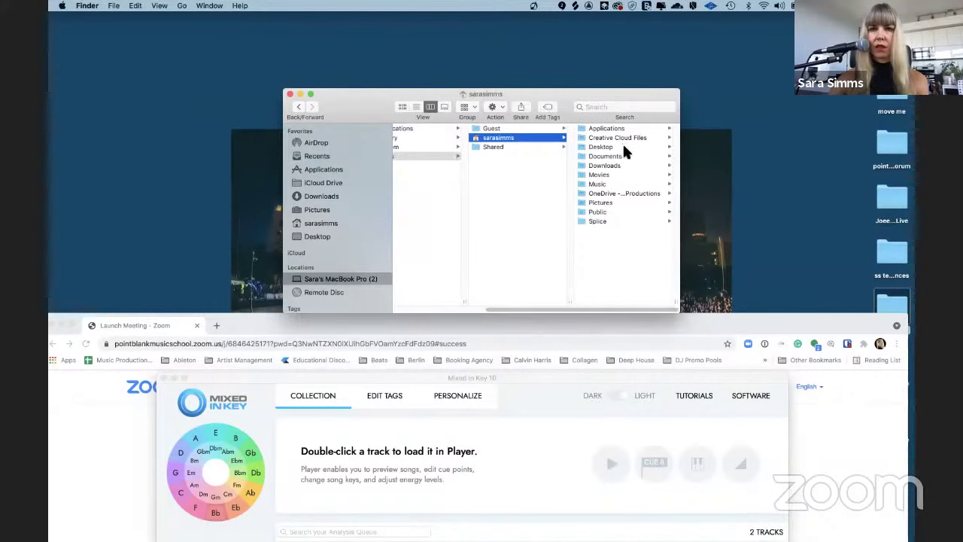
{"action": "left_click", "coordinate": [616, 155]}
{"action": "scroll", "coordinate": [609, 267], "scroll_direction": "down", "scroll_amount": 10}
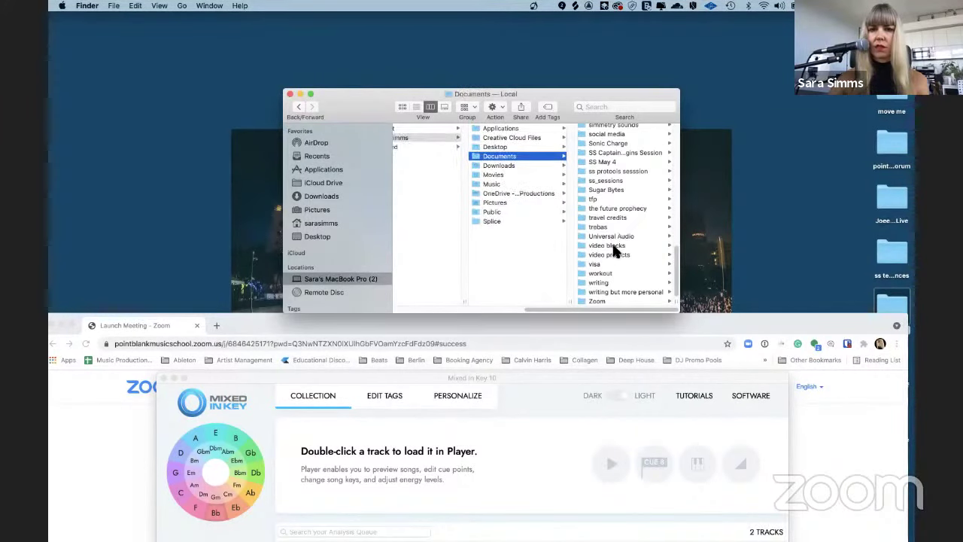
{"action": "left_click", "coordinate": [609, 235]}
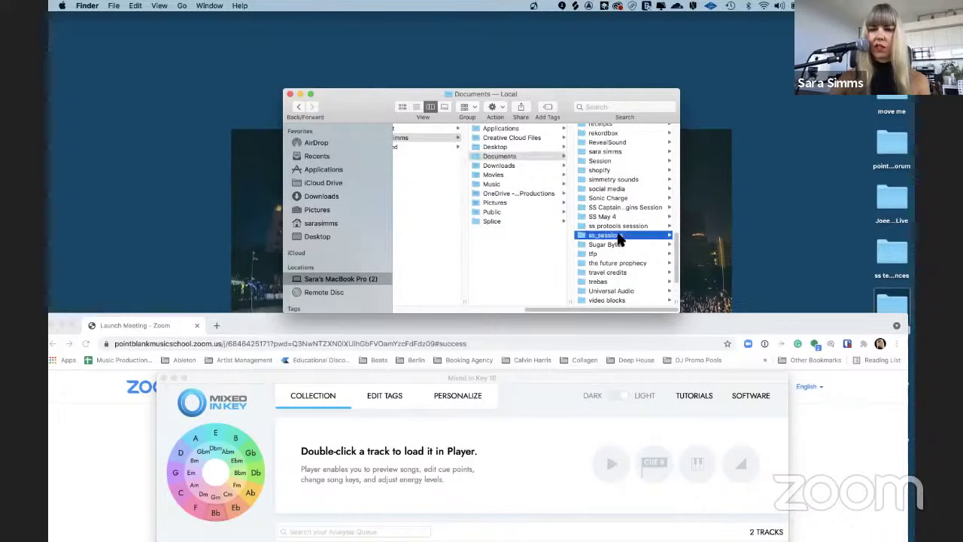
Show ss_sessions as a list and open point blank session 9.als from the point blank masterclass 2 Project folder
{"action": "left_click", "coordinate": [416, 107]}
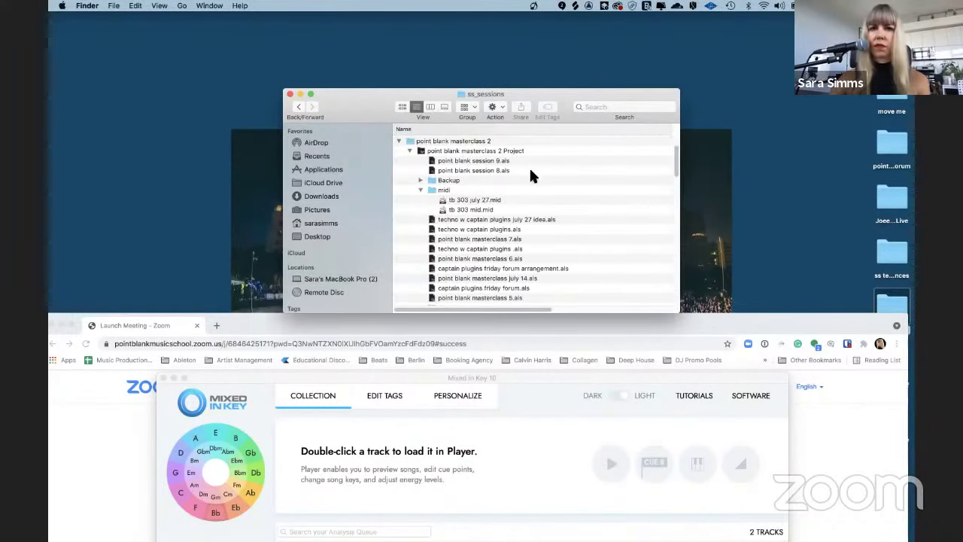
{"action": "left_click", "coordinate": [481, 164]}
{"action": "double_click", "coordinate": [476, 161]}
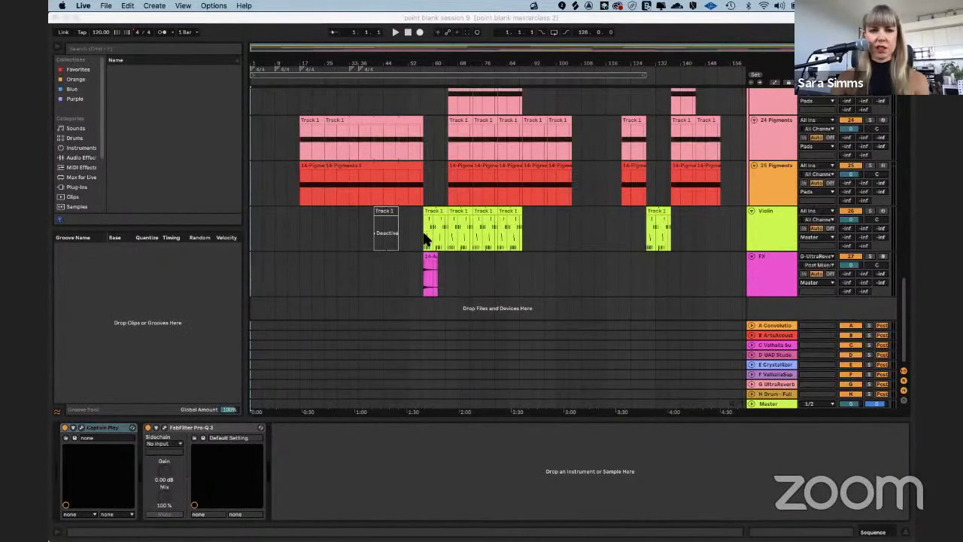
Examine the arrangement's tracks, especially the Clap, Closed HH and Open HH clips and the Captain Melody part below them
{"action": "scroll", "coordinate": [427, 161], "scroll_direction": "up", "scroll_amount": 8}
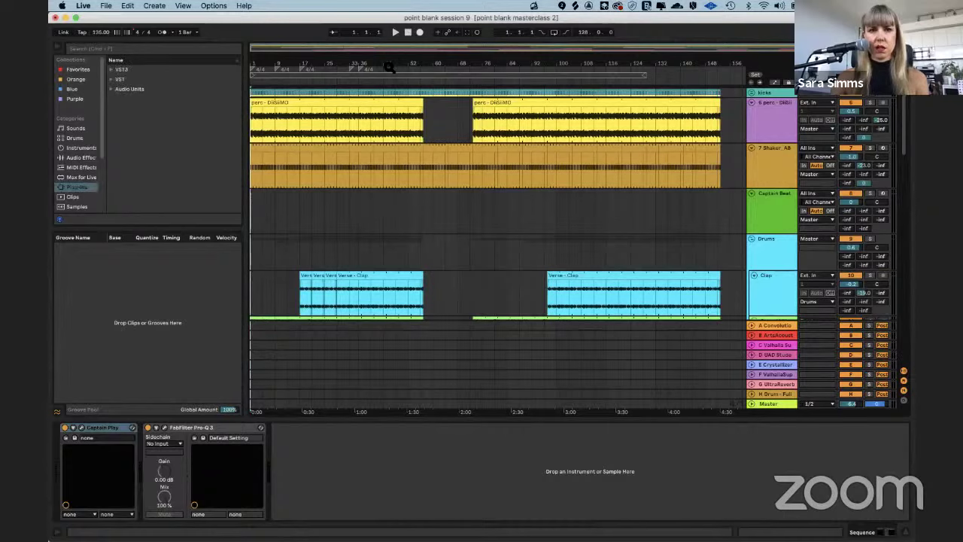
{"action": "scroll", "coordinate": [464, 164], "scroll_direction": "down", "scroll_amount": 15}
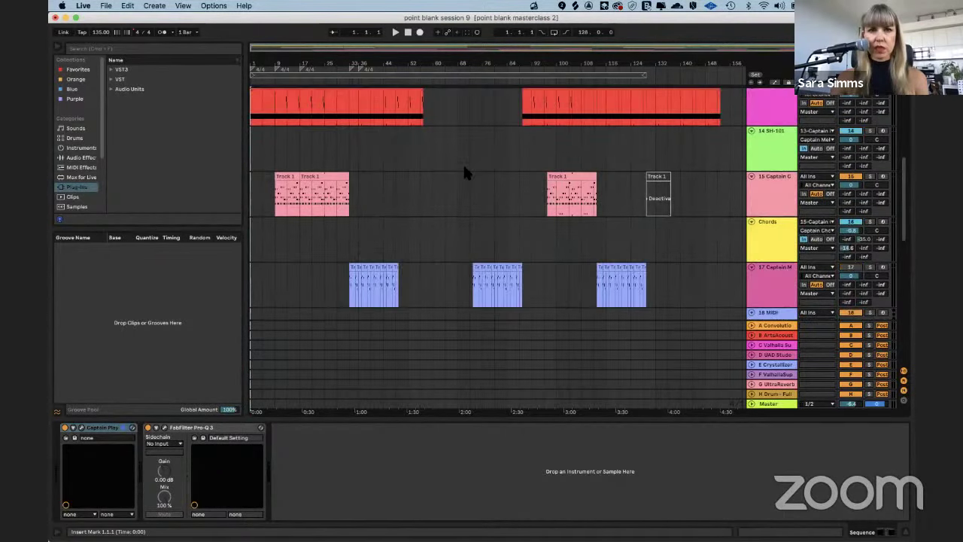
{"action": "scroll", "coordinate": [464, 167], "scroll_direction": "up", "scroll_amount": 15}
{"action": "scroll", "coordinate": [464, 172], "scroll_direction": "down", "scroll_amount": 4}
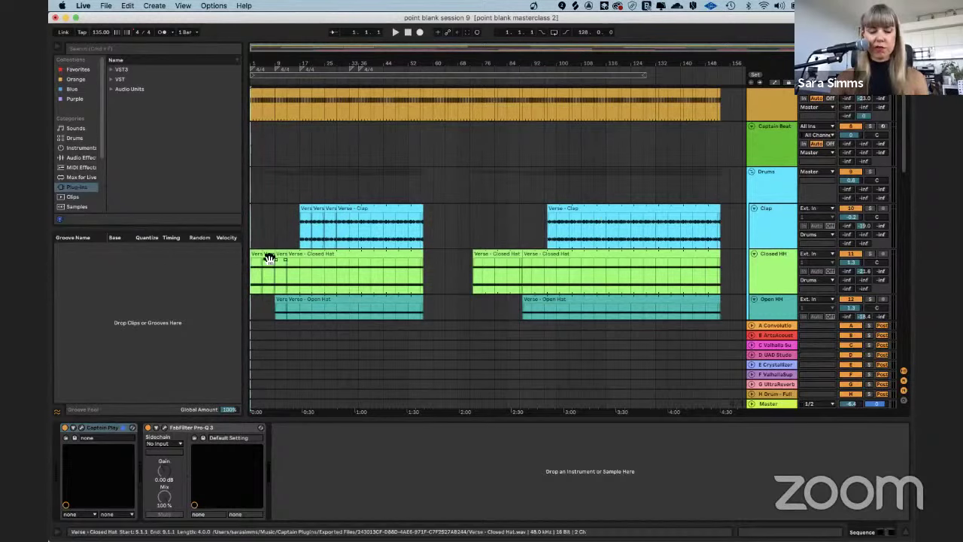
{"action": "left_click", "coordinate": [297, 257]}
{"action": "scroll", "coordinate": [297, 257], "scroll_direction": "down", "scroll_amount": 4}
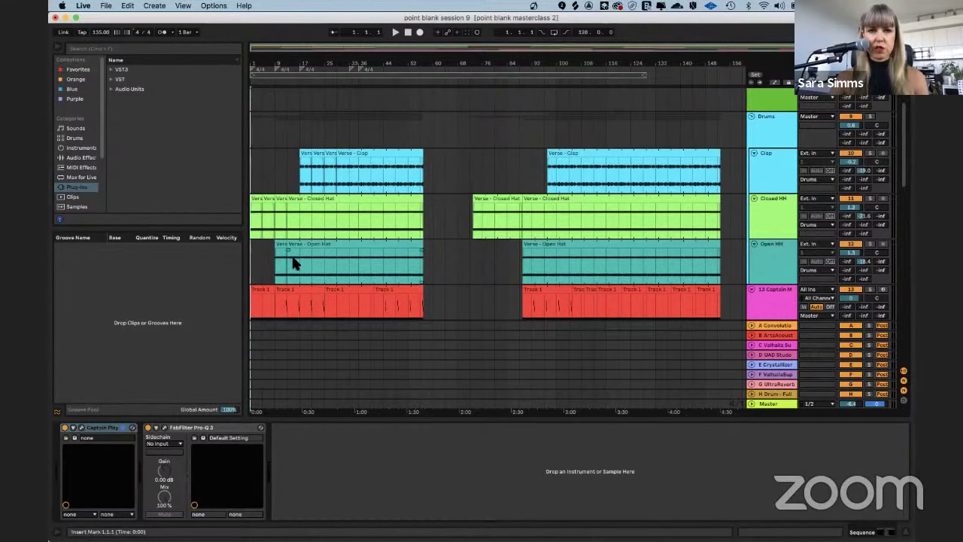
{"action": "scroll", "coordinate": [293, 263], "scroll_direction": "down", "scroll_amount": 2}
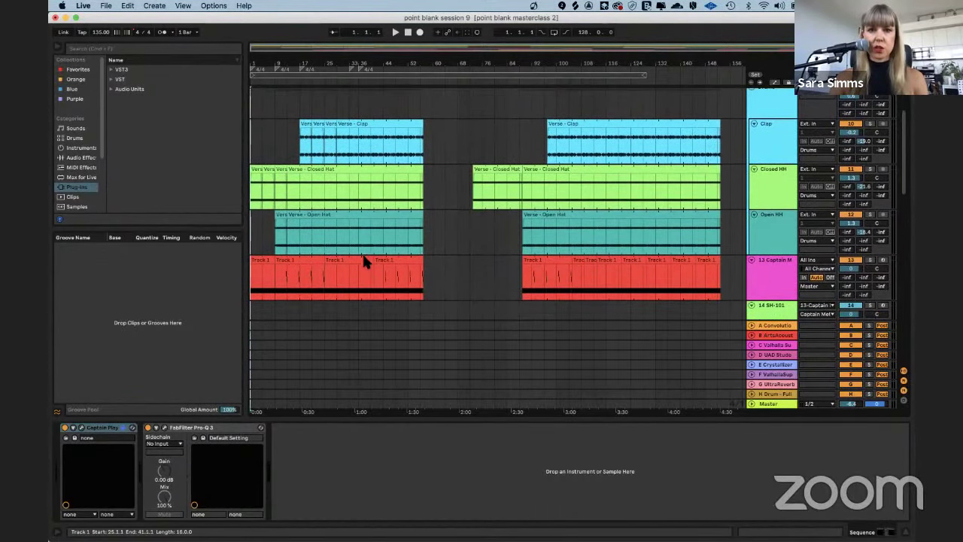
Look over the chords, melody and TB-303 tracks in the arrangement and start playback from bar 1
{"action": "scroll", "coordinate": [363, 261], "scroll_direction": "up", "scroll_amount": 10}
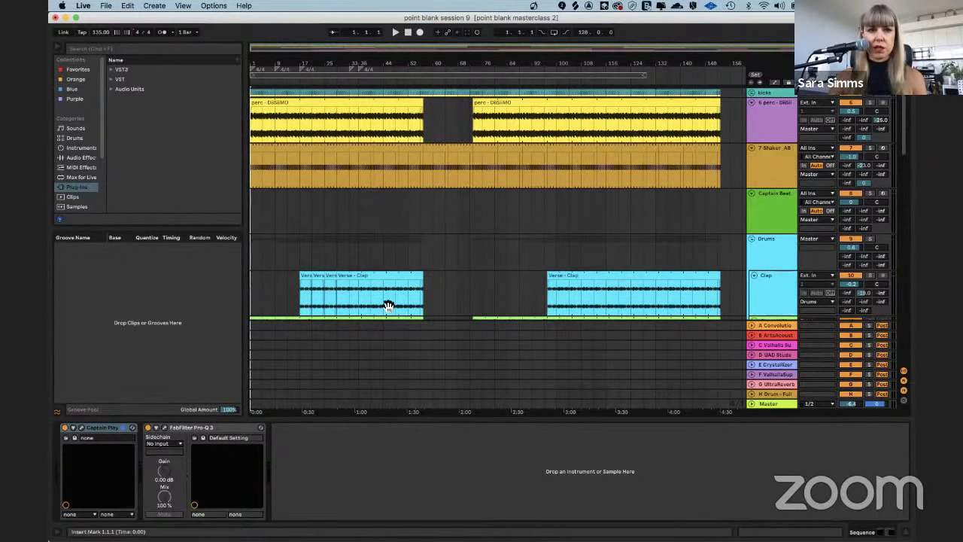
{"action": "scroll", "coordinate": [369, 273], "scroll_direction": "down", "scroll_amount": 15}
{"action": "scroll", "coordinate": [366, 270], "scroll_direction": "down", "scroll_amount": 12}
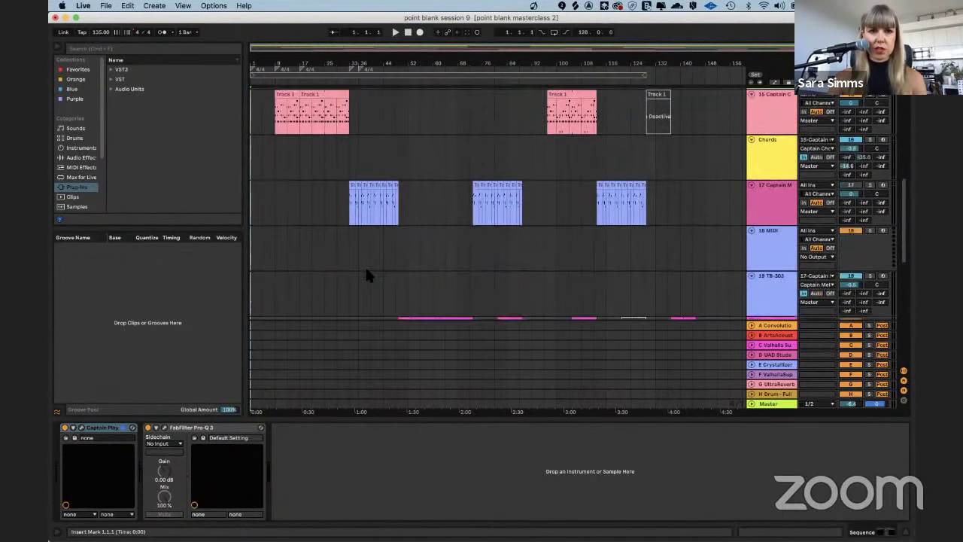
{"action": "scroll", "coordinate": [372, 255], "scroll_direction": "up", "scroll_amount": 20}
{"action": "key", "text": "space"}
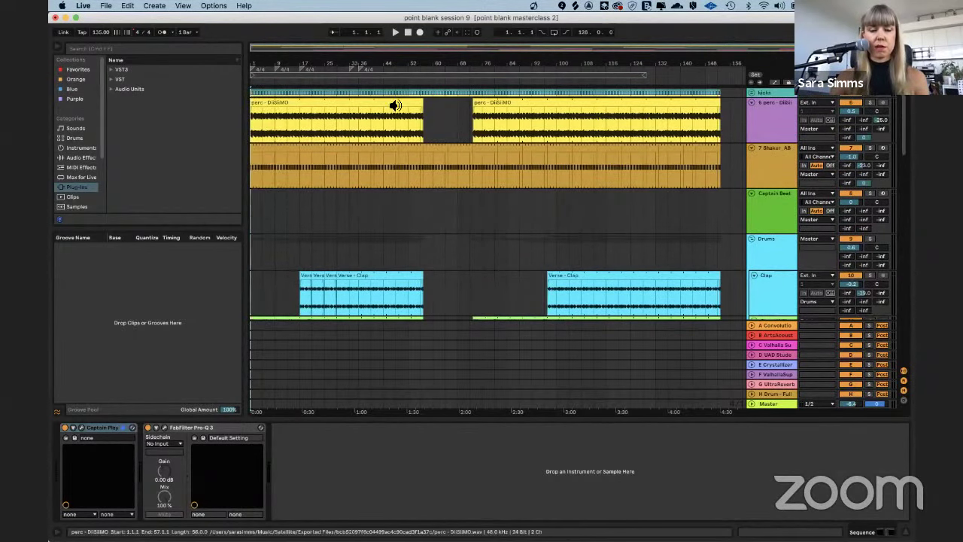
Check the mixer levels in Session View during playback and return to the Arrangement View
{"action": "key", "text": "Tab"}
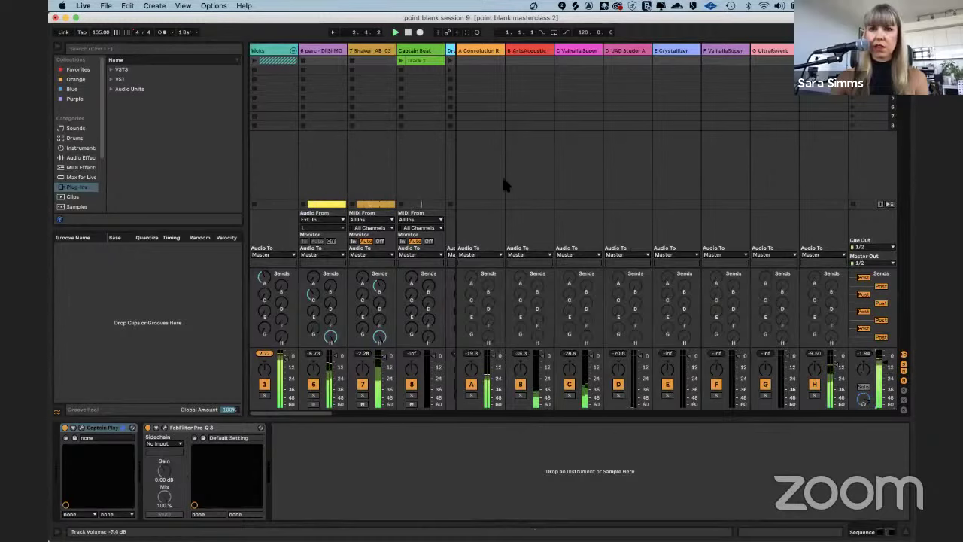
{"action": "key", "text": "Tab"}
{"action": "scroll", "coordinate": [366, 183], "scroll_direction": "down", "scroll_amount": 5}
{"action": "scroll", "coordinate": [368, 184], "scroll_direction": "up", "scroll_amount": 5}
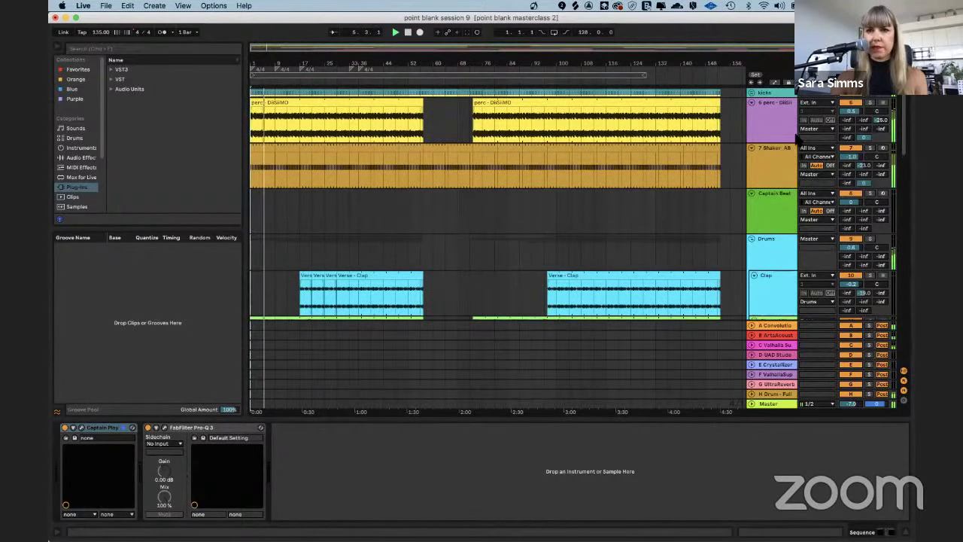
Select the Drums group and look over its Clap, Closed HH and Open HH tracks and the Captain Melody part during playback
{"action": "left_click", "coordinate": [771, 249]}
{"action": "scroll", "coordinate": [608, 230], "scroll_direction": "down", "scroll_amount": 3}
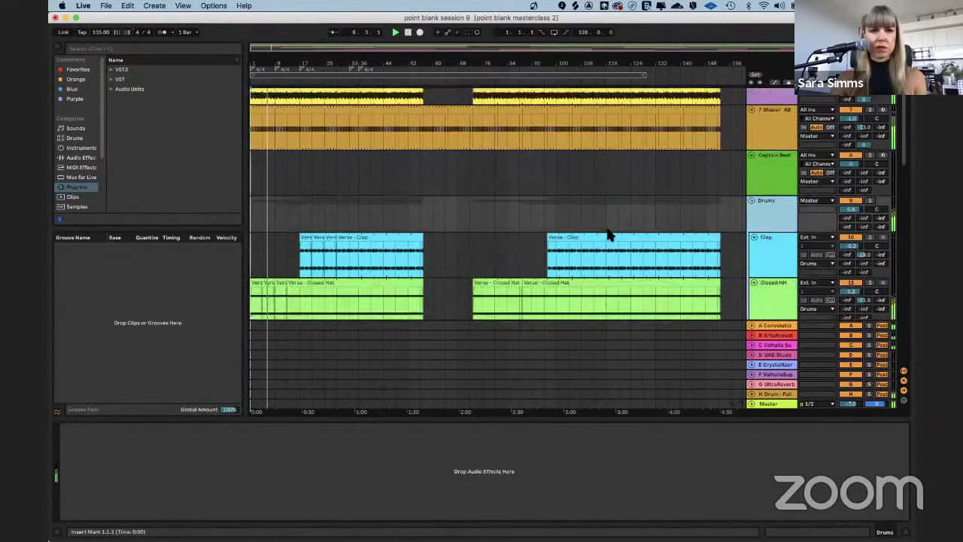
{"action": "scroll", "coordinate": [402, 215], "scroll_direction": "down", "scroll_amount": 2}
{"action": "scroll", "coordinate": [402, 215], "scroll_direction": "up", "scroll_amount": 5}
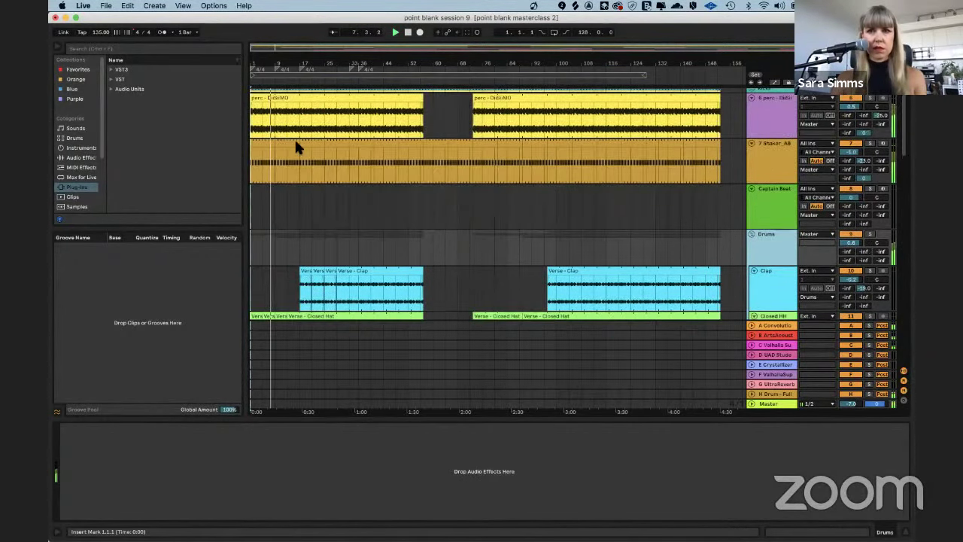
{"action": "scroll", "coordinate": [320, 193], "scroll_direction": "down", "scroll_amount": 3}
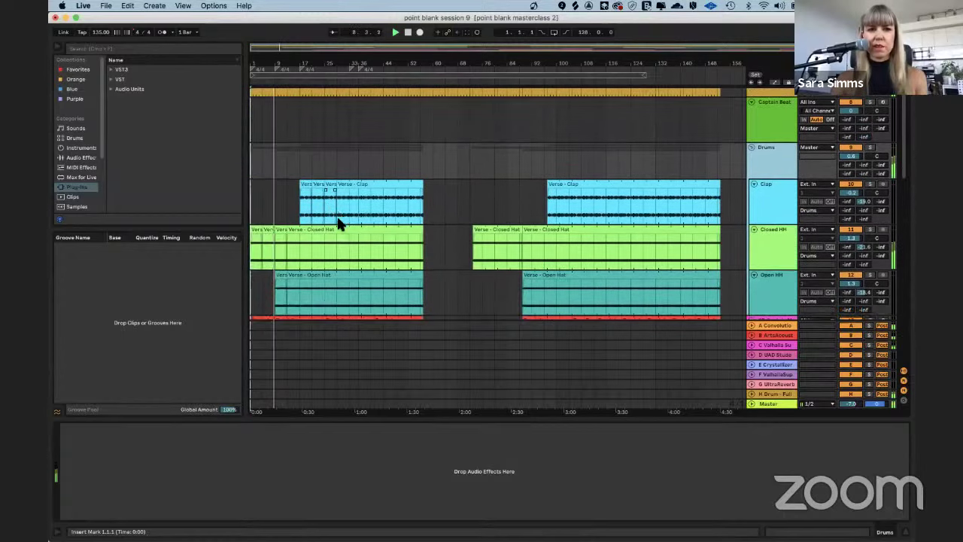
{"action": "scroll", "coordinate": [402, 275], "scroll_direction": "down", "scroll_amount": 5}
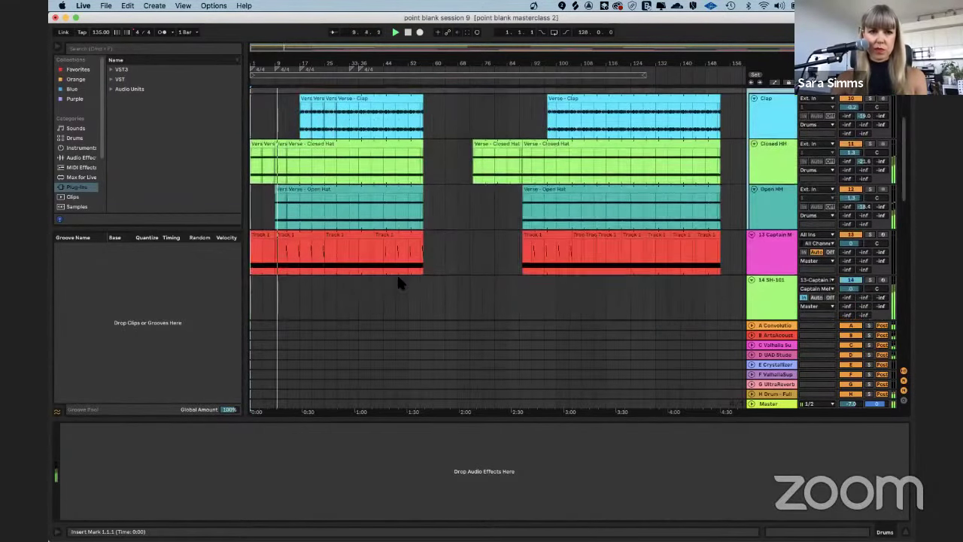
View the Captain Chords plugin on track 15, close it, and look over the melody, TB-303 and Sequence tracks below
{"action": "left_click", "coordinate": [770, 234]}
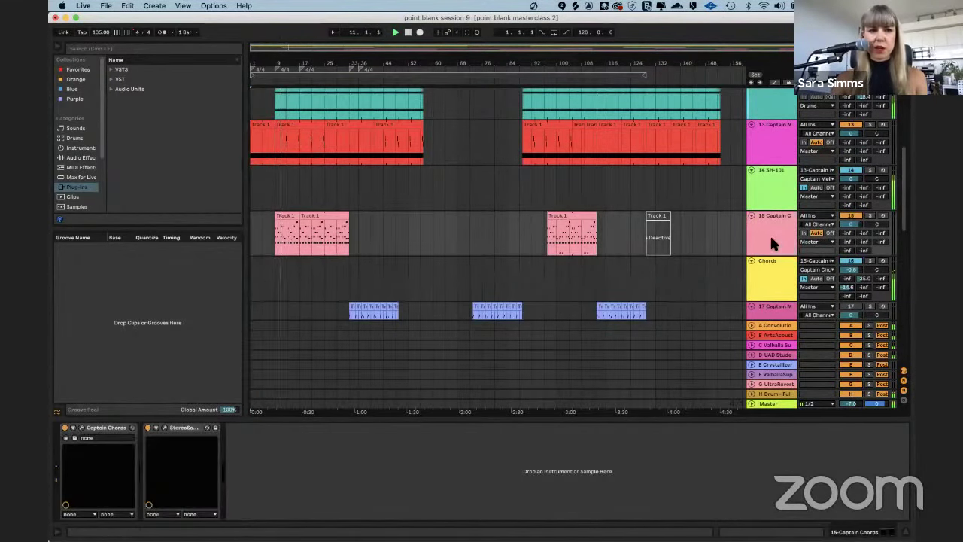
{"action": "left_click", "coordinate": [81, 428]}
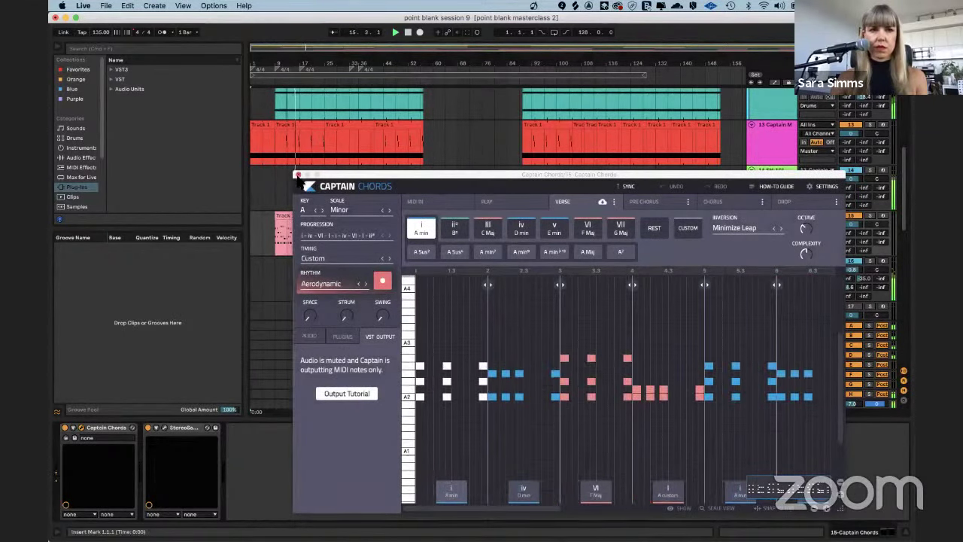
{"action": "scroll", "coordinate": [391, 255], "scroll_direction": "down", "scroll_amount": 5}
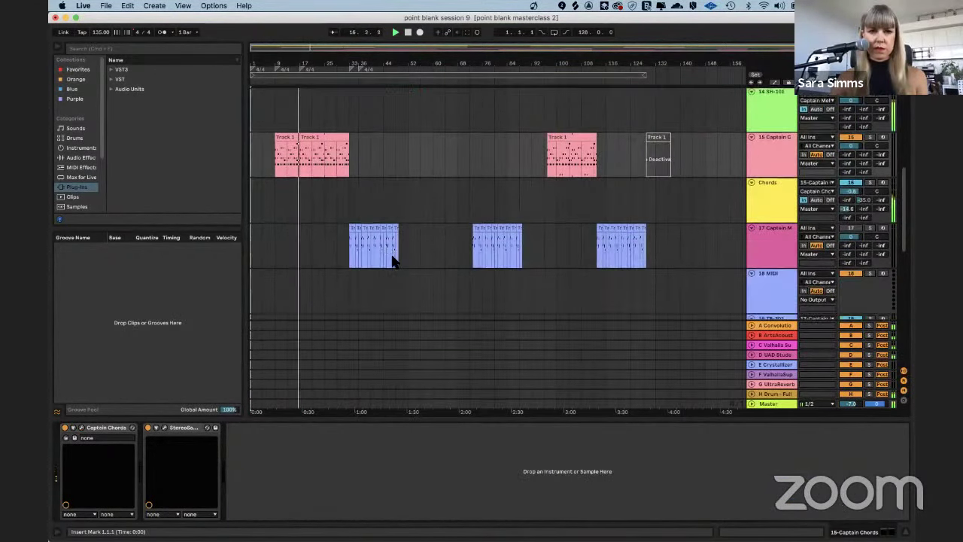
{"action": "scroll", "coordinate": [391, 260], "scroll_direction": "down", "scroll_amount": 5}
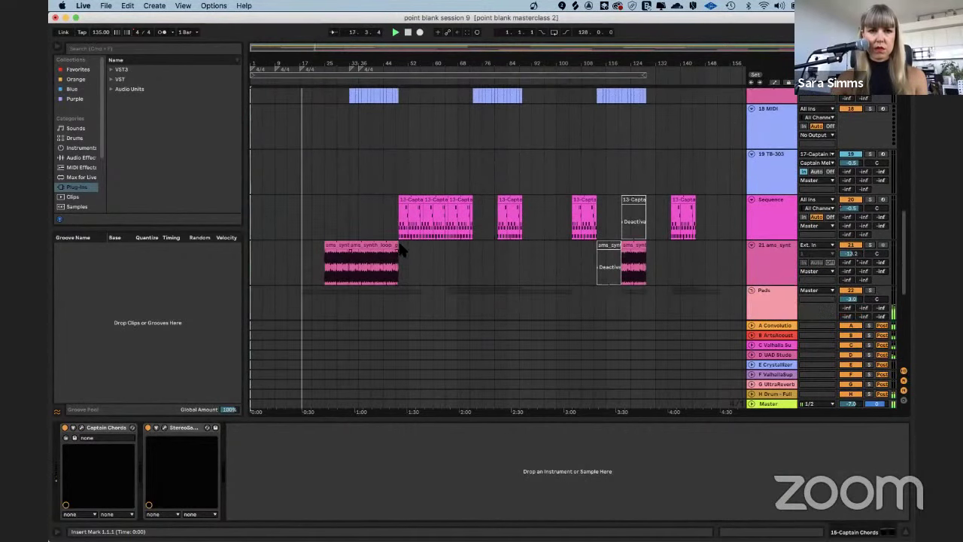
Inspect the Unfiltered Audio Dent 2 settings on the Clap track and close the plugin window
{"action": "scroll", "coordinate": [402, 249], "scroll_direction": "up", "scroll_amount": 10}
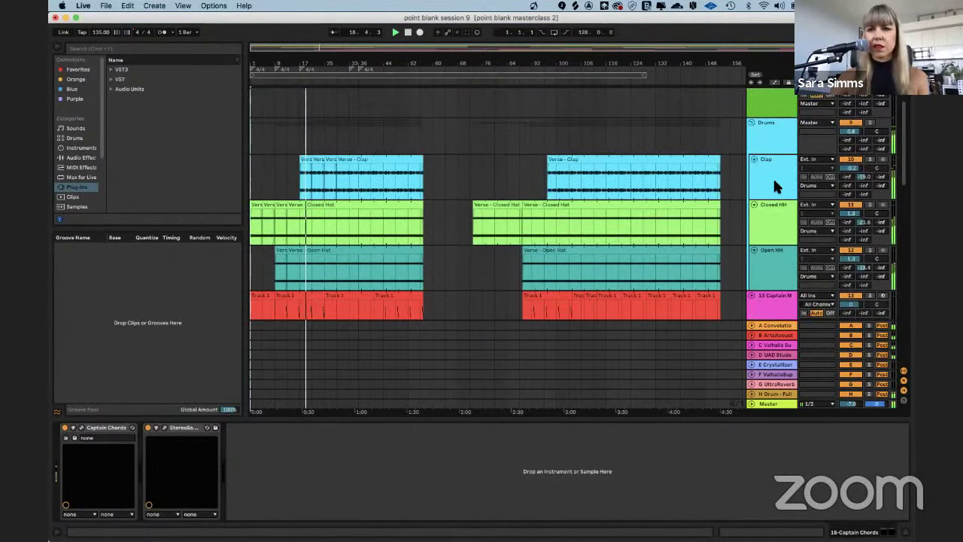
{"action": "left_click", "coordinate": [774, 183]}
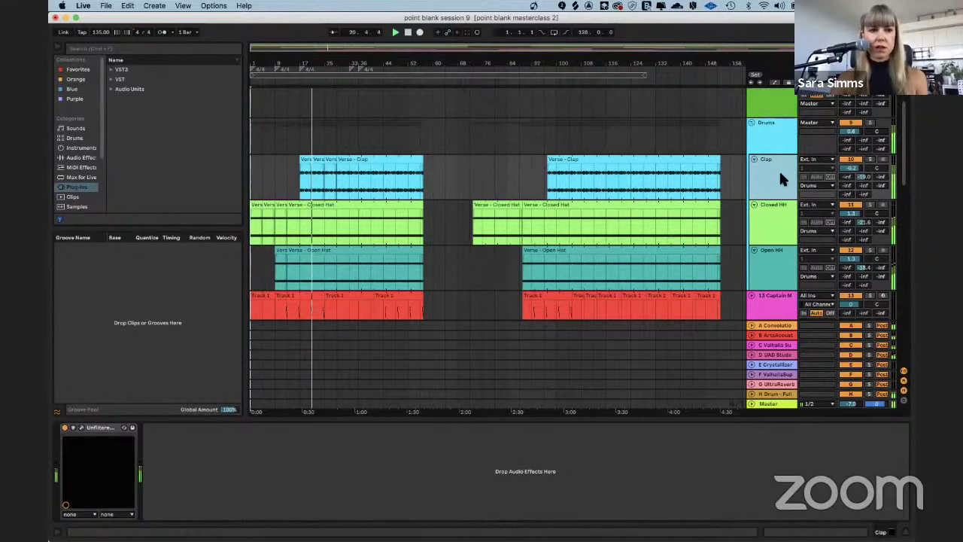
{"action": "left_click", "coordinate": [81, 427]}
{"action": "left_click_drag", "start_coordinate": [215, 42], "coordinate": [237, 77]}
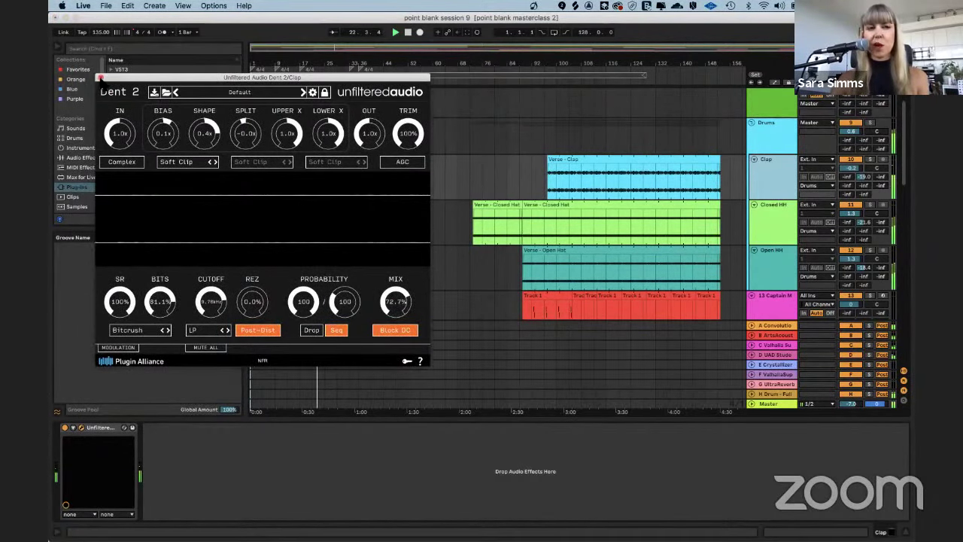
{"action": "left_click", "coordinate": [101, 78]}
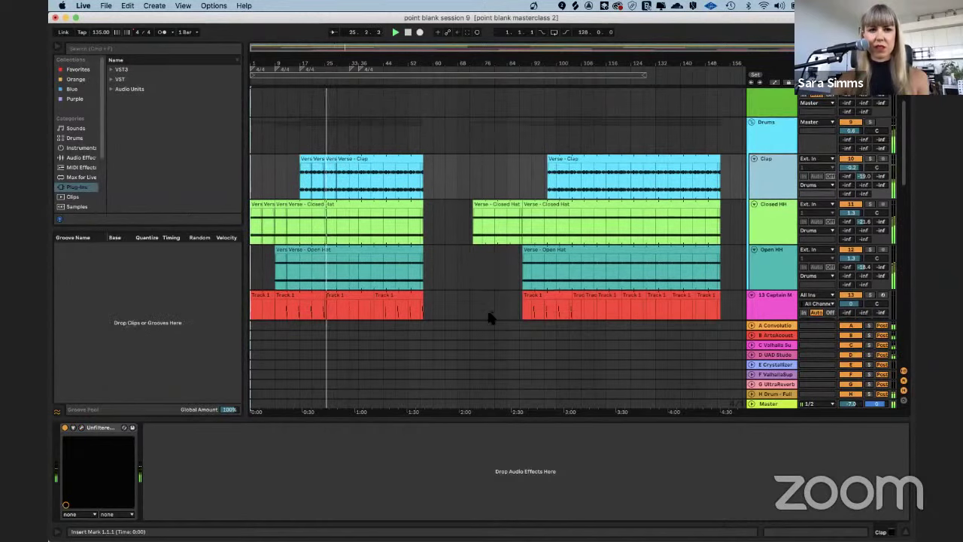
Select track 21 with the synth loop to show its effect chain, and look over the Pads tracks below it
{"action": "scroll", "coordinate": [487, 318], "scroll_direction": "down", "scroll_amount": 8}
{"action": "scroll", "coordinate": [486, 316], "scroll_direction": "down", "scroll_amount": 6}
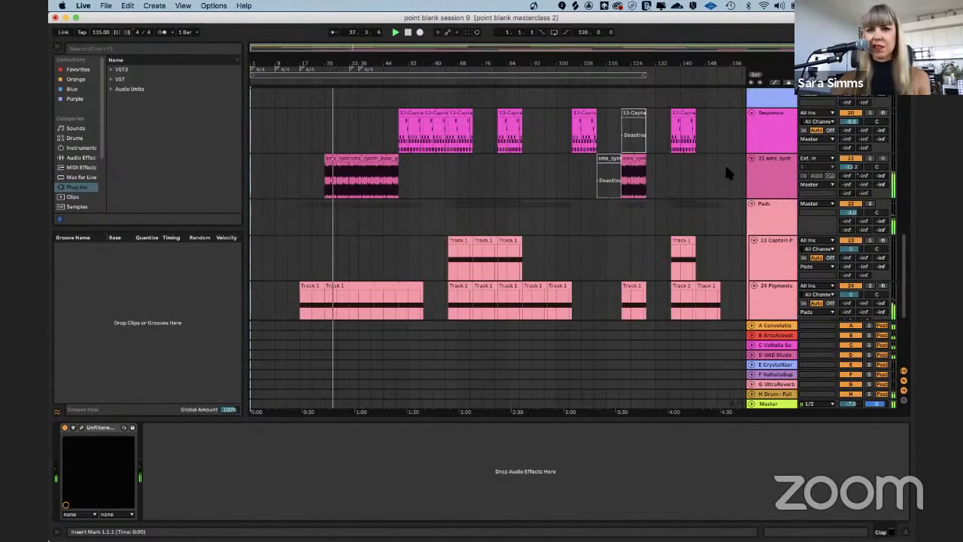
{"action": "left_click", "coordinate": [768, 164]}
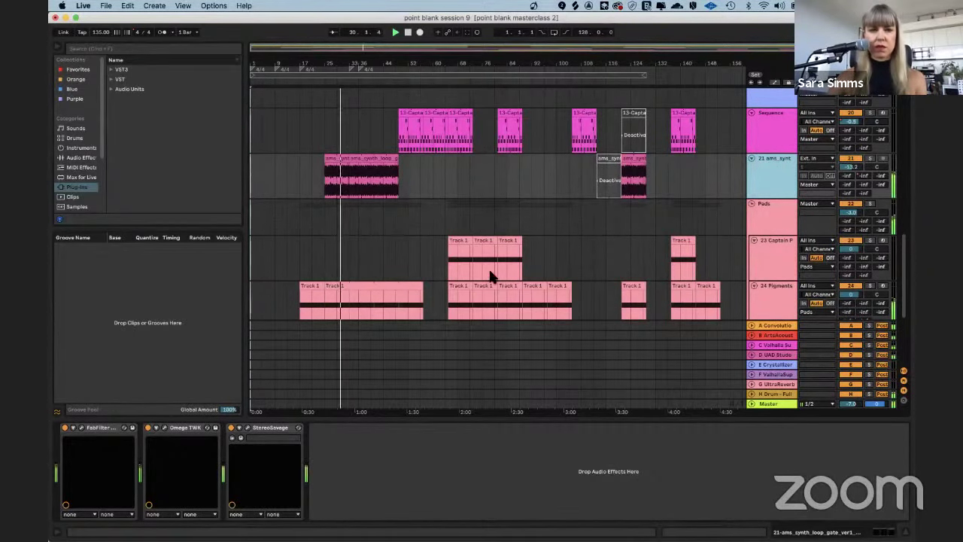
{"action": "scroll", "coordinate": [498, 270], "scroll_direction": "down", "scroll_amount": 2}
Follow playback through the chords, melody, TB-303, SH-101 and hi-hat tracks and examine where their clips enter
{"action": "scroll", "coordinate": [495, 293], "scroll_direction": "up", "scroll_amount": 8}
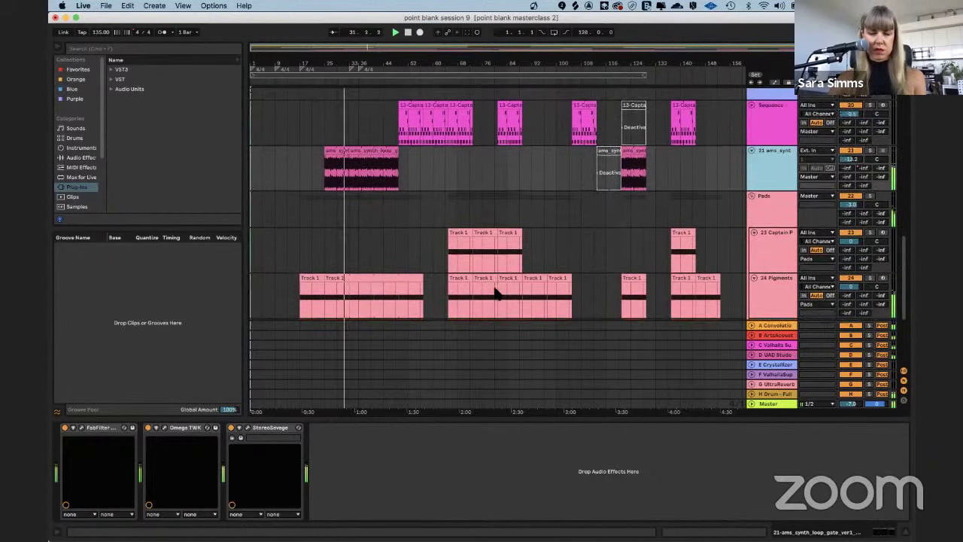
{"action": "scroll", "coordinate": [495, 293], "scroll_direction": "up", "scroll_amount": 2}
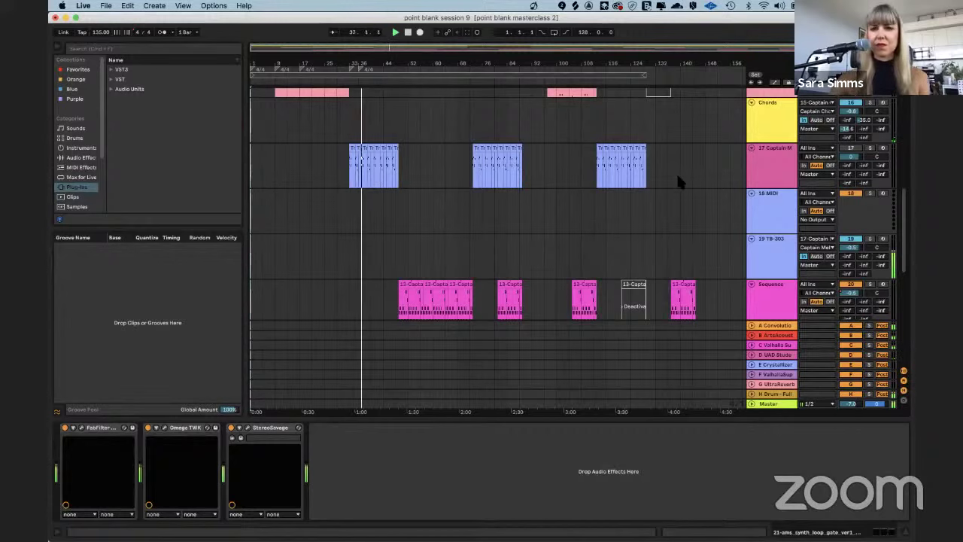
{"action": "scroll", "coordinate": [488, 242], "scroll_direction": "up", "scroll_amount": 2}
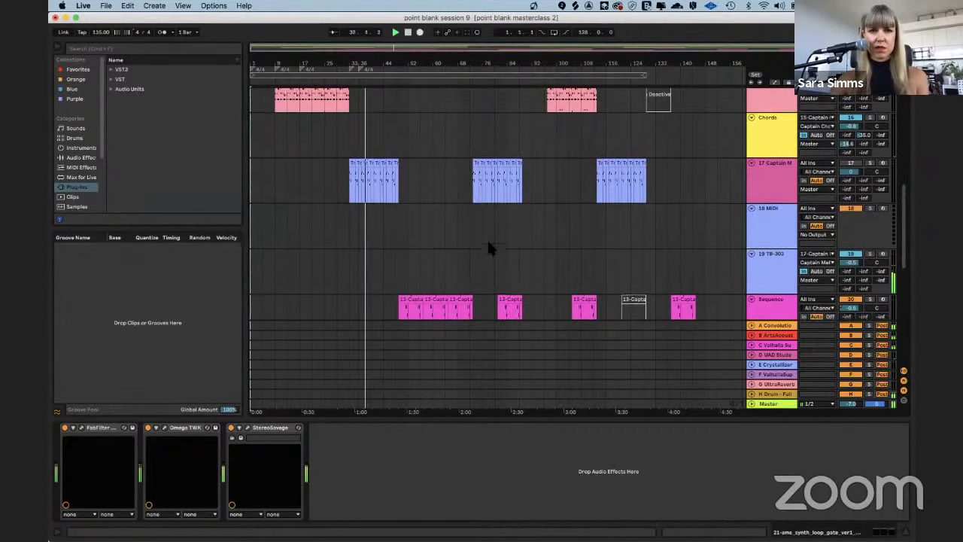
{"action": "scroll", "coordinate": [488, 244], "scroll_direction": "up", "scroll_amount": 2}
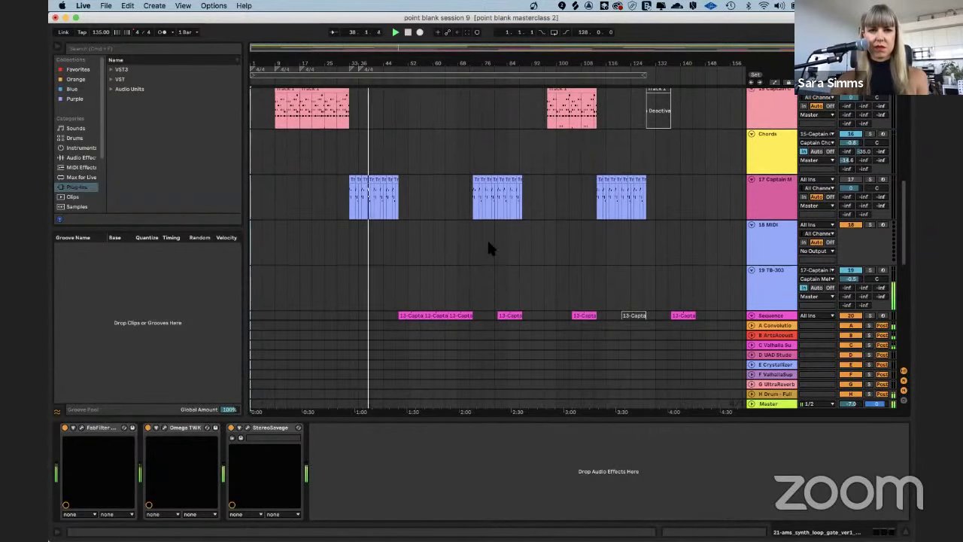
{"action": "scroll", "coordinate": [487, 243], "scroll_direction": "up", "scroll_amount": 5}
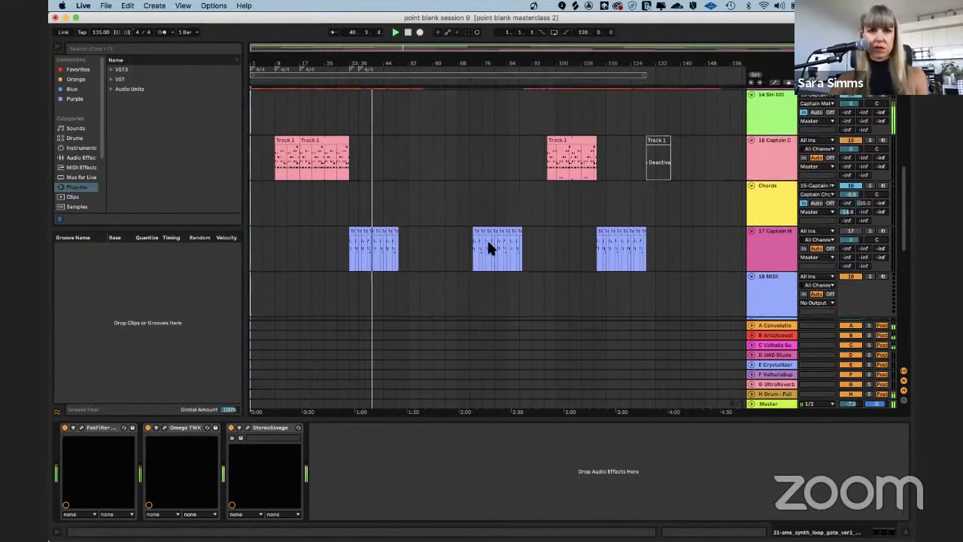
{"action": "scroll", "coordinate": [488, 248], "scroll_direction": "up", "scroll_amount": 4}
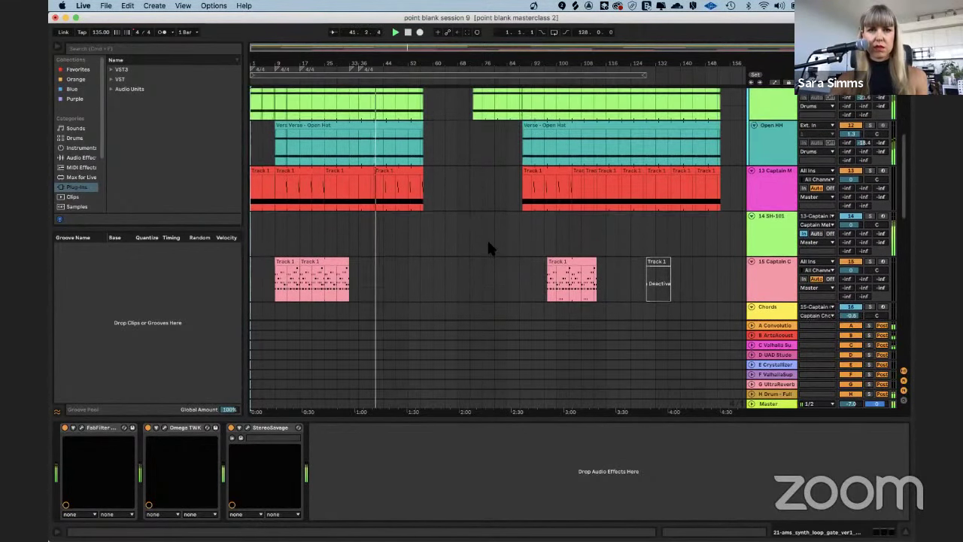
{"action": "scroll", "coordinate": [489, 243], "scroll_direction": "up", "scroll_amount": 1}
{"action": "scroll", "coordinate": [490, 248], "scroll_direction": "down", "scroll_amount": 4}
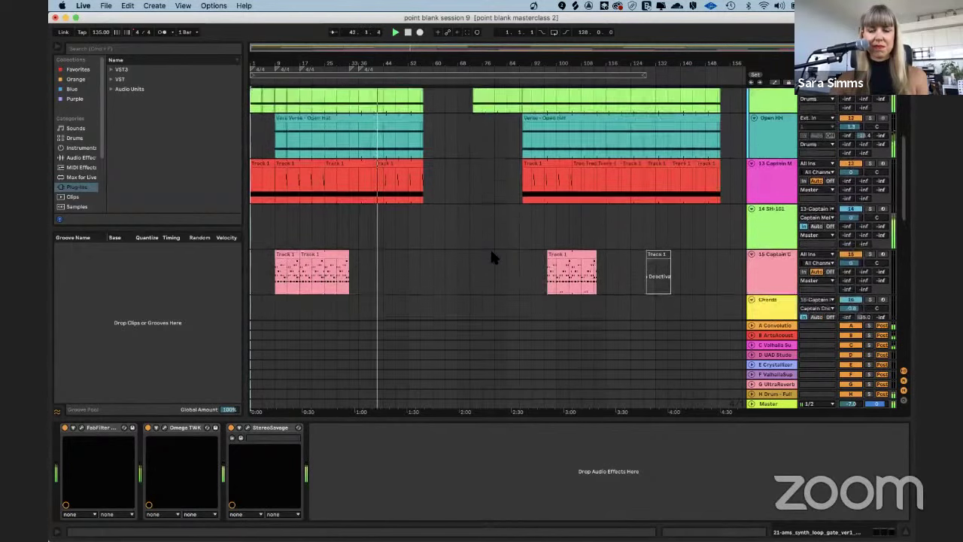
{"action": "scroll", "coordinate": [491, 257], "scroll_direction": "down", "scroll_amount": 2}
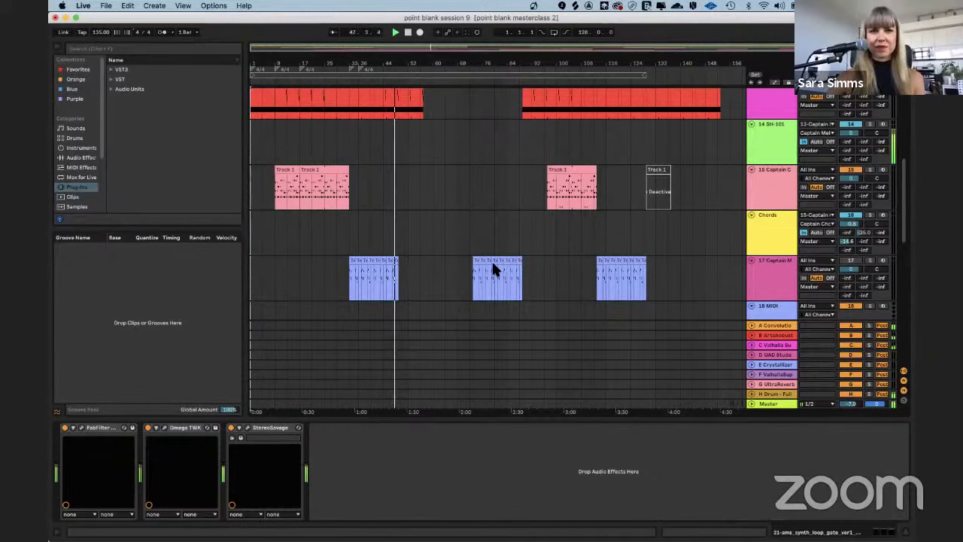
Open Captain Play on the Sequence track, view its MIDI keyboard mode with the Pigments instrument, and close the plugin
{"action": "scroll", "coordinate": [433, 285], "scroll_direction": "down", "scroll_amount": 3}
{"action": "scroll", "coordinate": [425, 283], "scroll_direction": "down", "scroll_amount": 3}
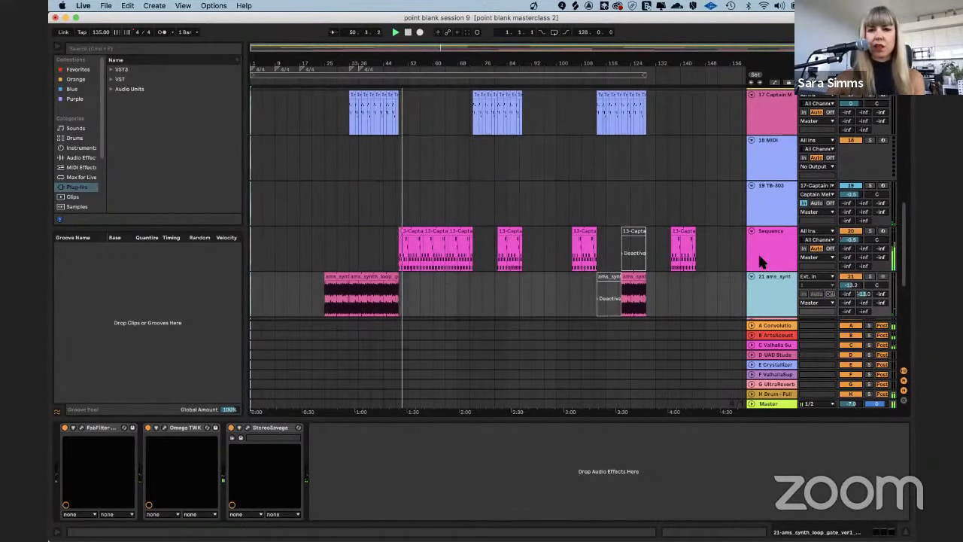
{"action": "left_click", "coordinate": [783, 235]}
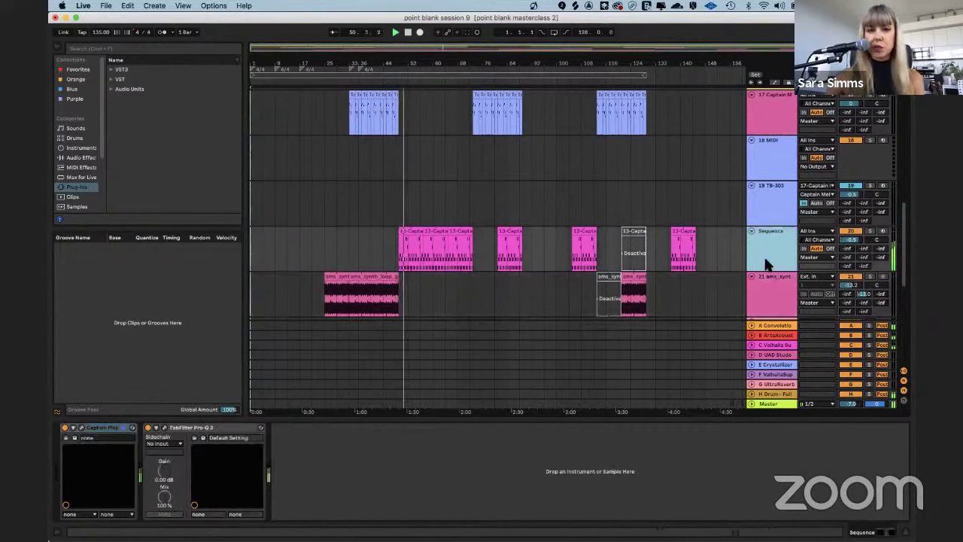
{"action": "left_click", "coordinate": [81, 427]}
{"action": "left_click", "coordinate": [537, 259]}
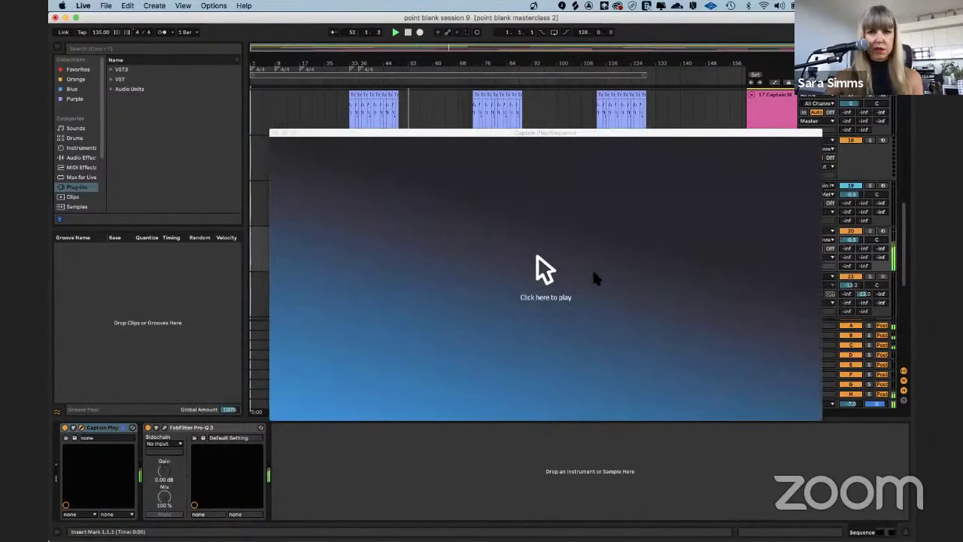
{"action": "left_click", "coordinate": [421, 193]}
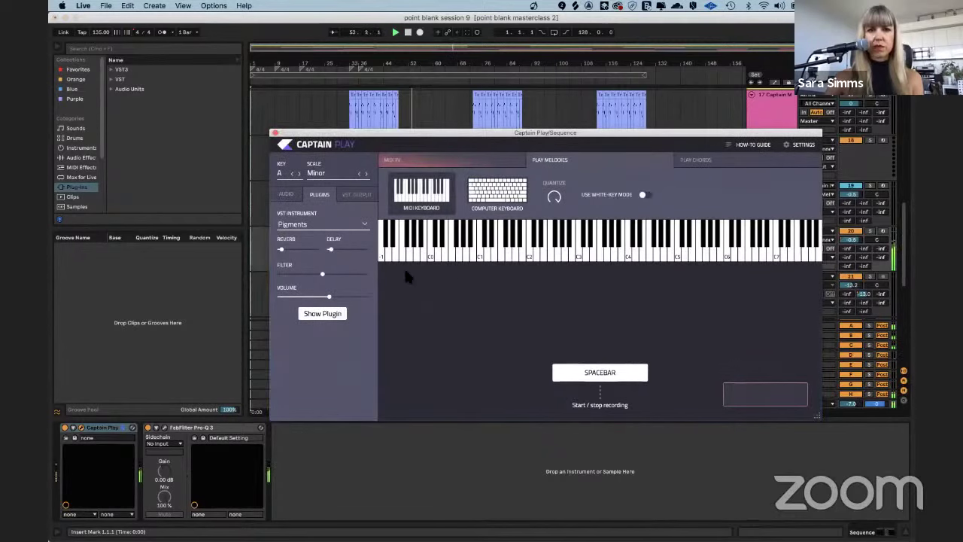
{"action": "left_click", "coordinate": [276, 133]}
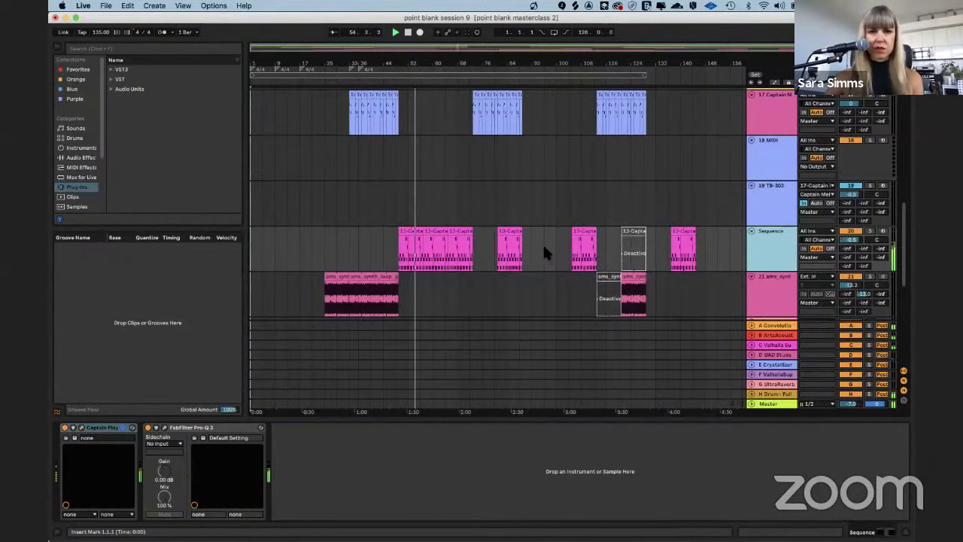
Select the Violin track to show its Captain Play and Utility devices
{"action": "scroll", "coordinate": [541, 252], "scroll_direction": "down", "scroll_amount": 5}
{"action": "scroll", "coordinate": [537, 254], "scroll_direction": "down", "scroll_amount": 3}
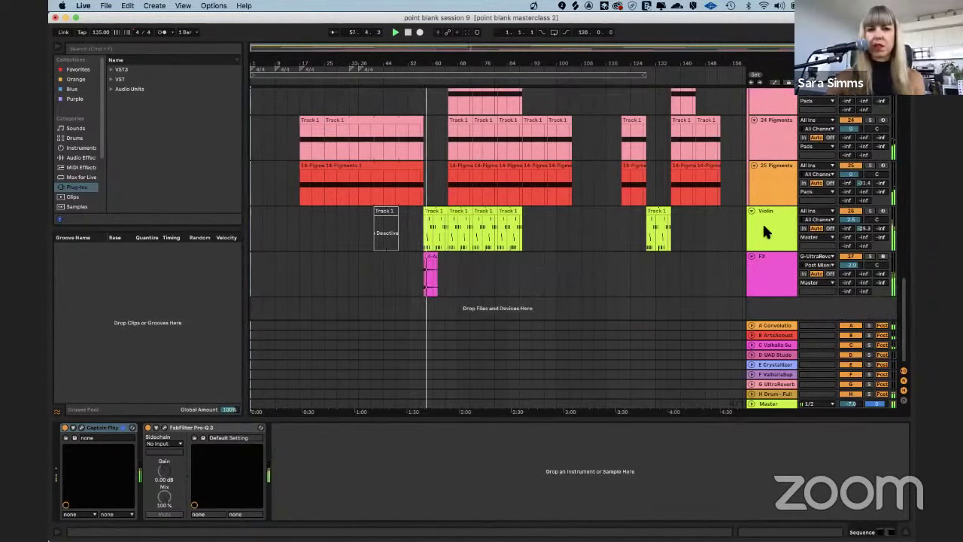
{"action": "left_click", "coordinate": [763, 226]}
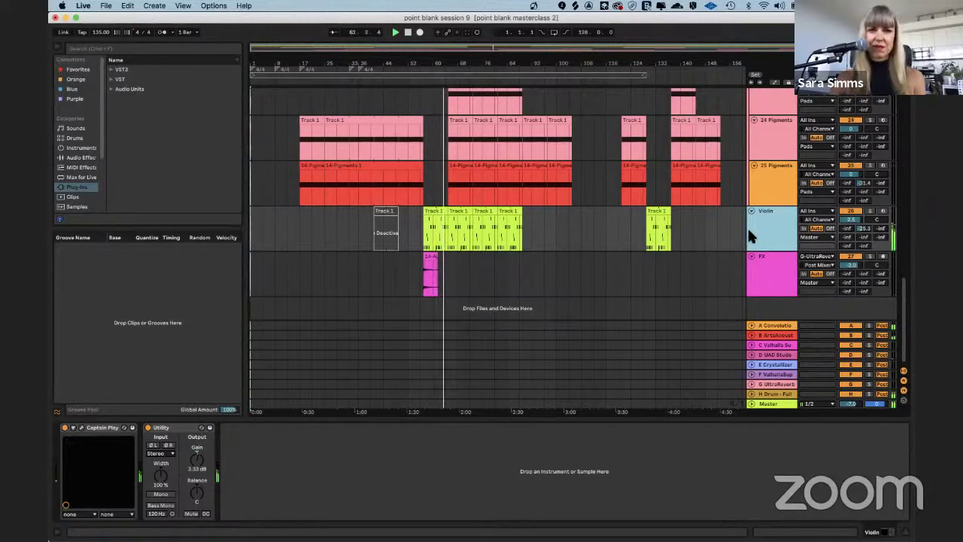
Look over the Pads group's Captain Play and Pigments tracks above the Violin track during playback
{"action": "scroll", "coordinate": [768, 210], "scroll_direction": "up", "scroll_amount": 4}
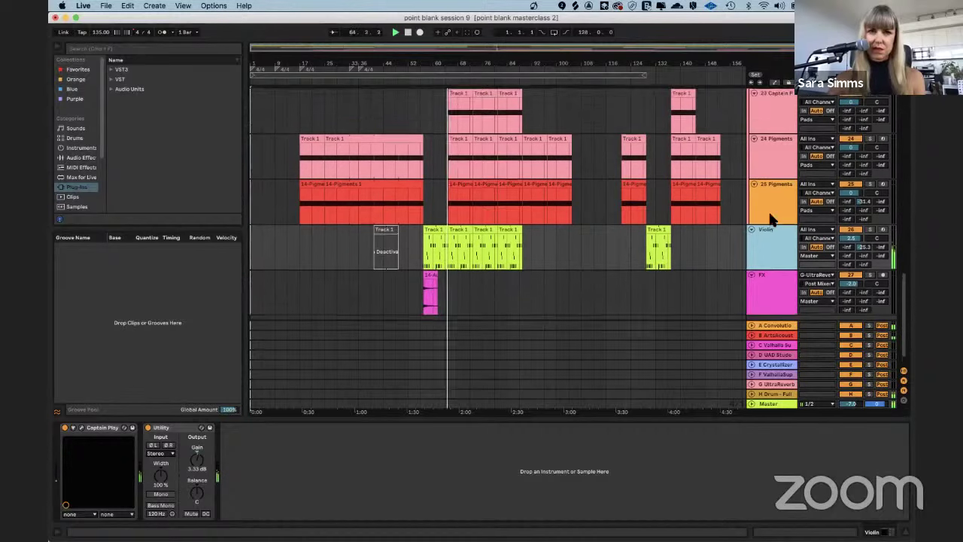
{"action": "scroll", "coordinate": [759, 207], "scroll_direction": "up", "scroll_amount": 6}
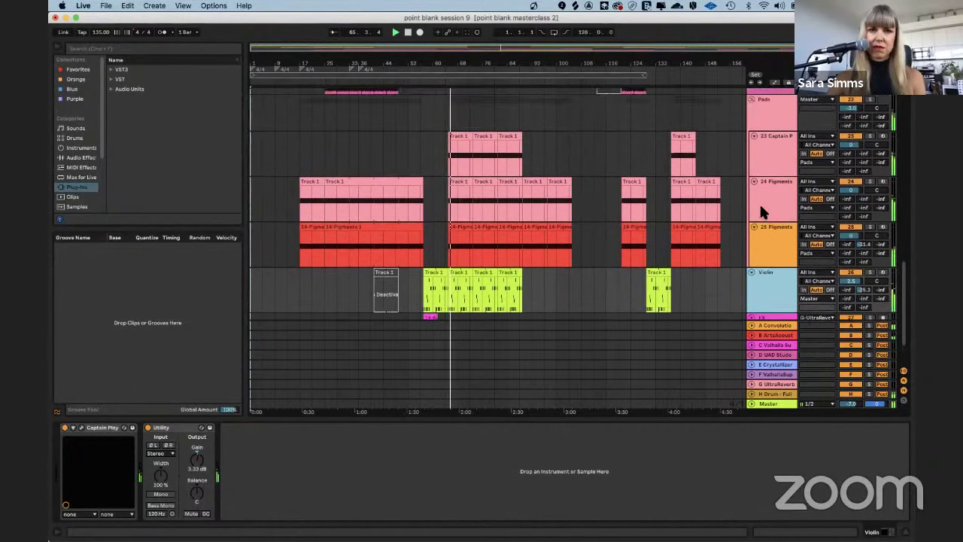
{"action": "scroll", "coordinate": [755, 209], "scroll_direction": "down", "scroll_amount": 5}
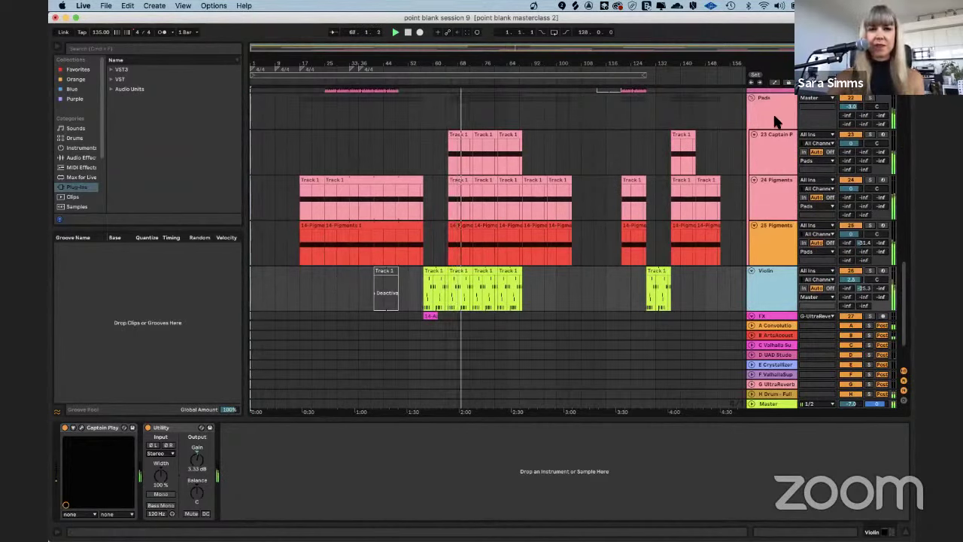
{"action": "scroll", "coordinate": [700, 177], "scroll_direction": "up", "scroll_amount": 3}
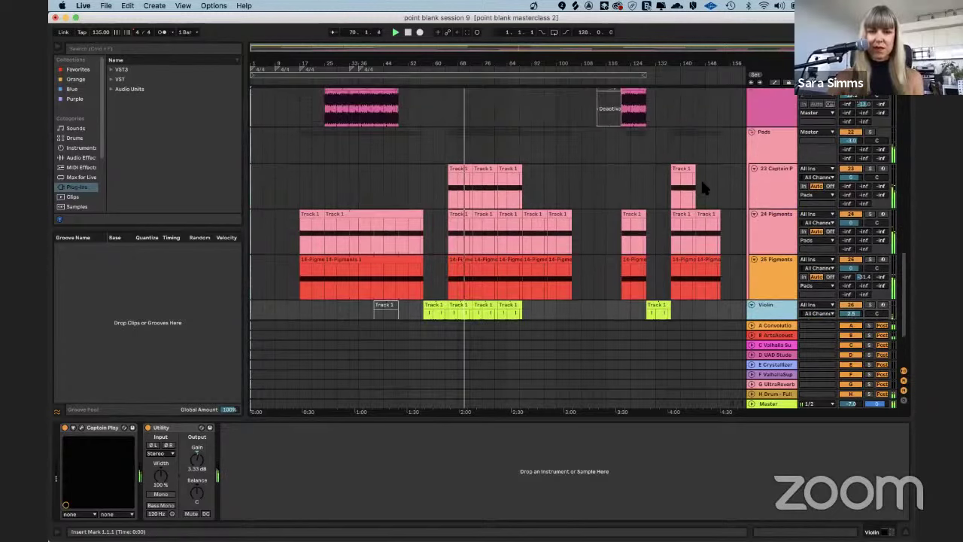
Follow playback through the tracks from the Pads group up to the percussion and shaker, then back down to the Sequence track
{"action": "scroll", "coordinate": [697, 179], "scroll_direction": "up", "scroll_amount": 8}
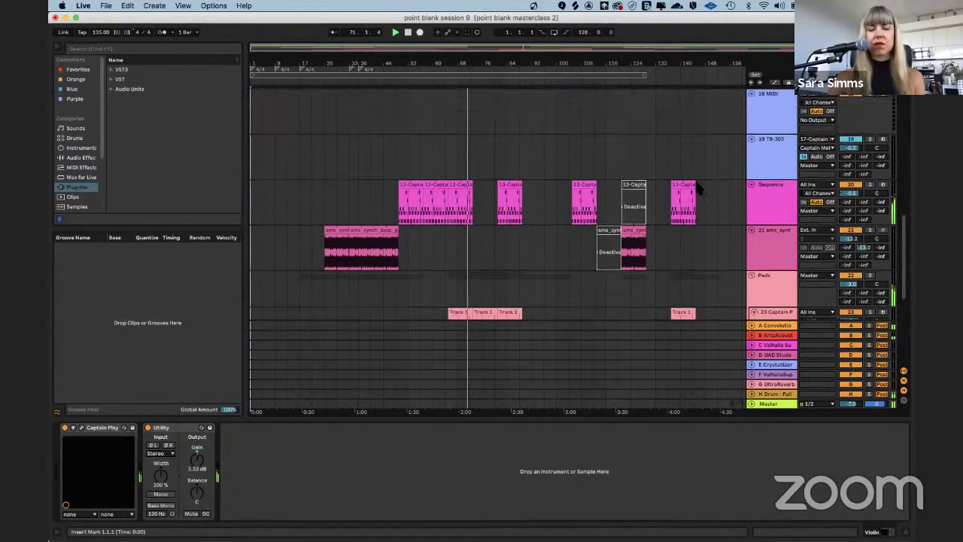
{"action": "scroll", "coordinate": [693, 177], "scroll_direction": "up", "scroll_amount": 4}
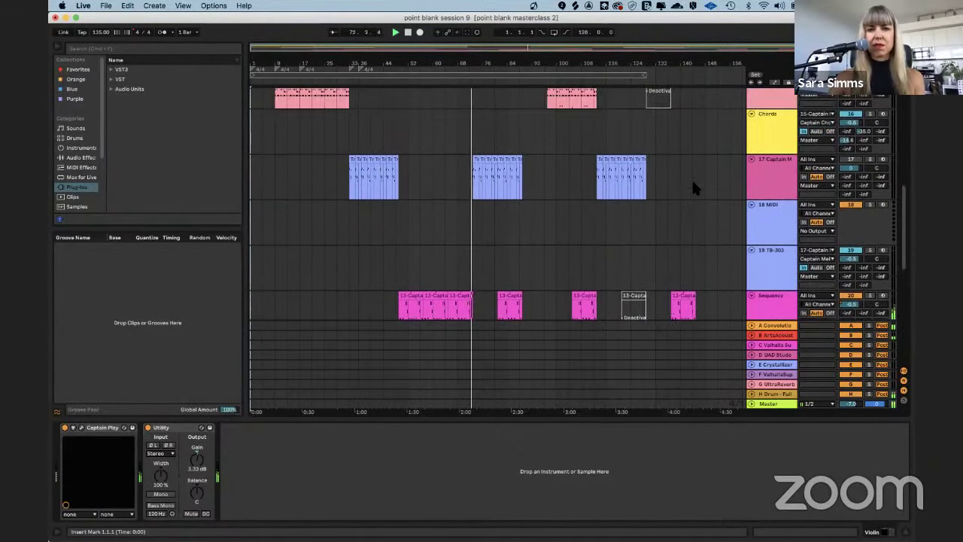
{"action": "scroll", "coordinate": [691, 176], "scroll_direction": "up", "scroll_amount": 1}
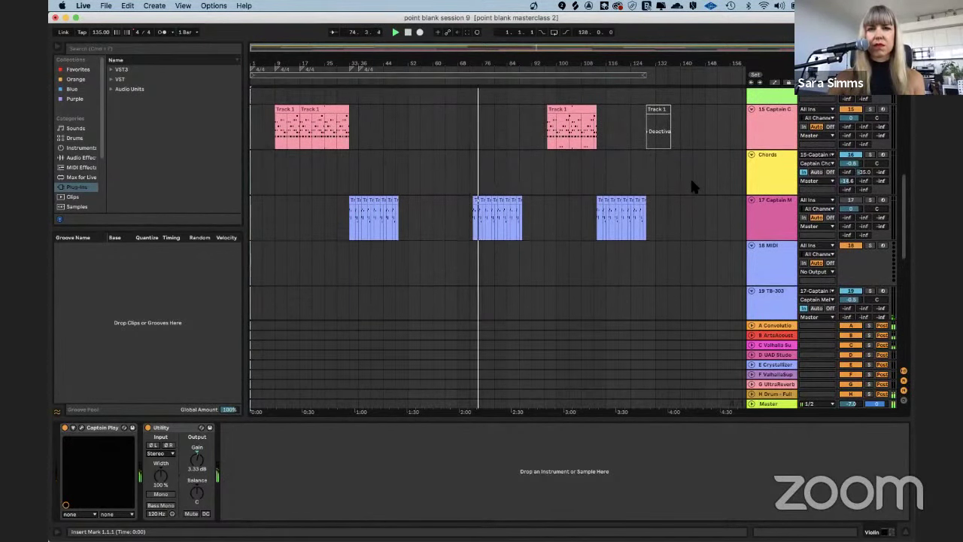
{"action": "scroll", "coordinate": [689, 175], "scroll_direction": "up", "scroll_amount": 3}
{"action": "scroll", "coordinate": [689, 173], "scroll_direction": "up", "scroll_amount": 7}
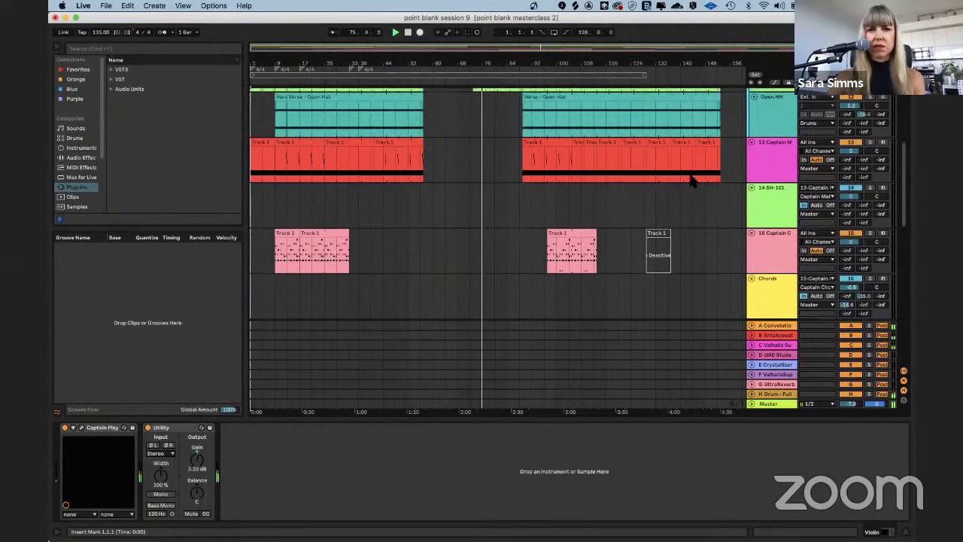
{"action": "scroll", "coordinate": [691, 179], "scroll_direction": "up", "scroll_amount": 5}
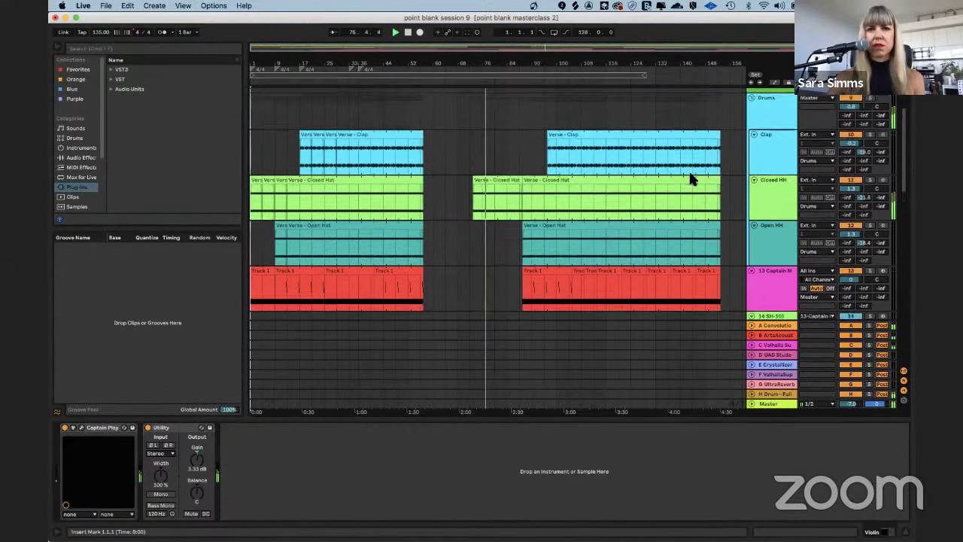
{"action": "scroll", "coordinate": [689, 173], "scroll_direction": "up", "scroll_amount": 5}
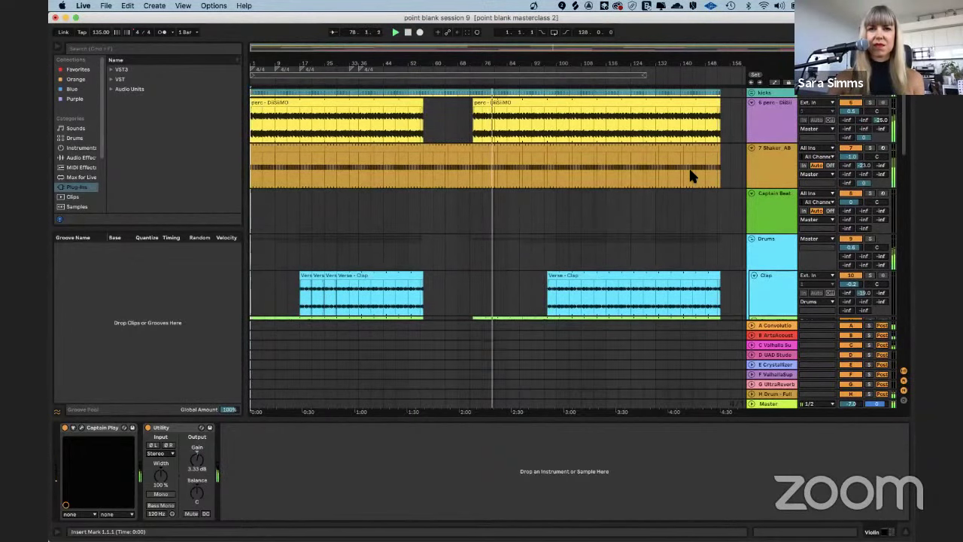
{"action": "scroll", "coordinate": [689, 173], "scroll_direction": "down", "scroll_amount": 12}
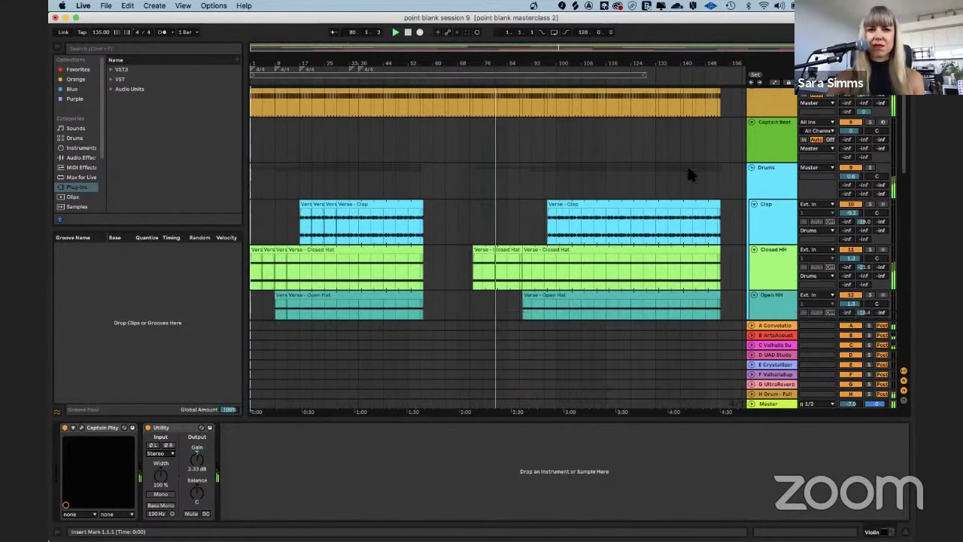
{"action": "scroll", "coordinate": [686, 173], "scroll_direction": "down", "scroll_amount": 10}
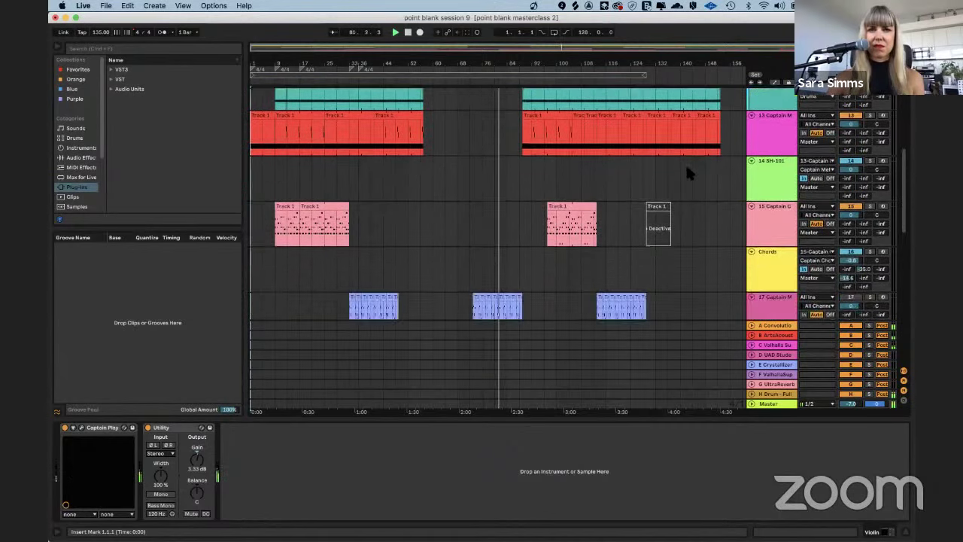
{"action": "scroll", "coordinate": [685, 163], "scroll_direction": "down", "scroll_amount": 9}
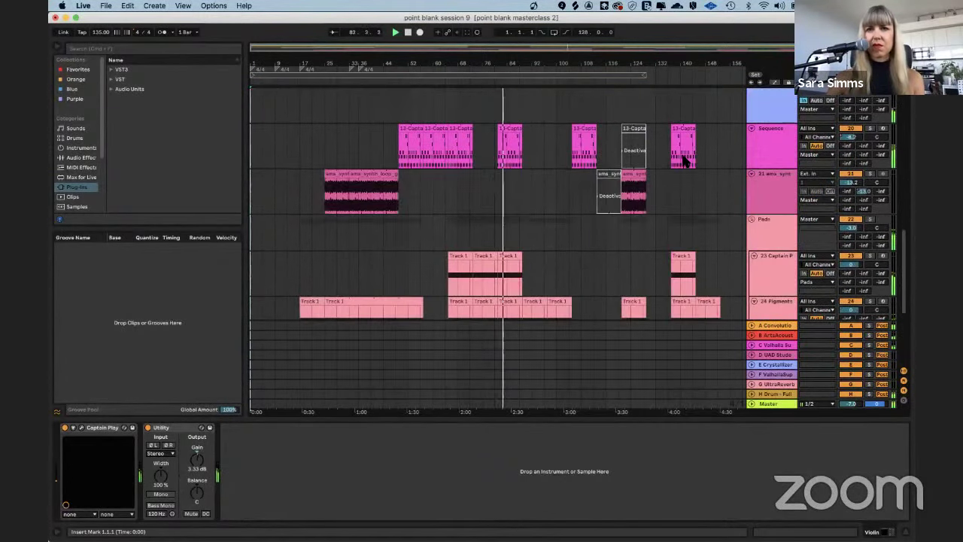
Select the Sequence track to show its Captain Play and FabFilter Pro-Q 3 devices, and stop playback
{"action": "left_click", "coordinate": [760, 147]}
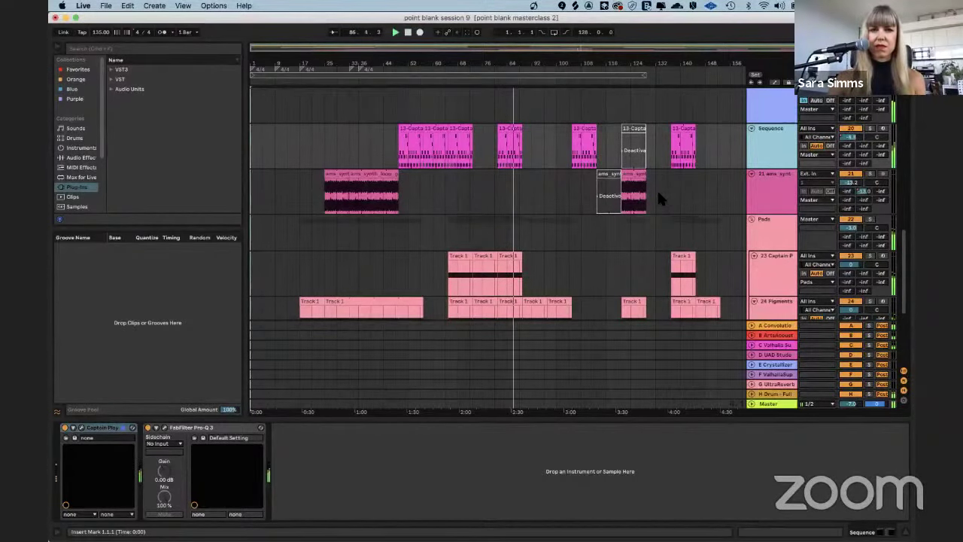
{"action": "scroll", "coordinate": [648, 177], "scroll_direction": "up", "scroll_amount": 1}
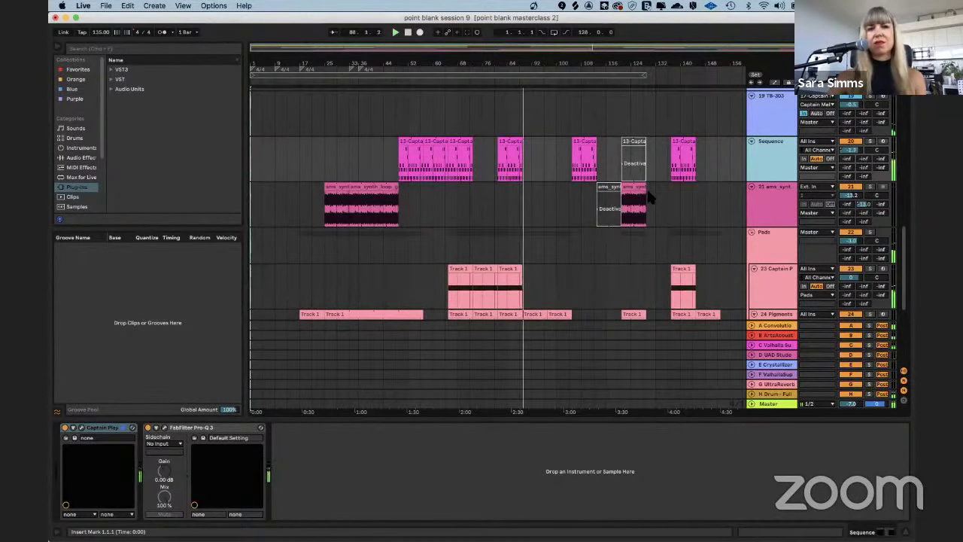
{"action": "scroll", "coordinate": [688, 228], "scroll_direction": "up", "scroll_amount": 15}
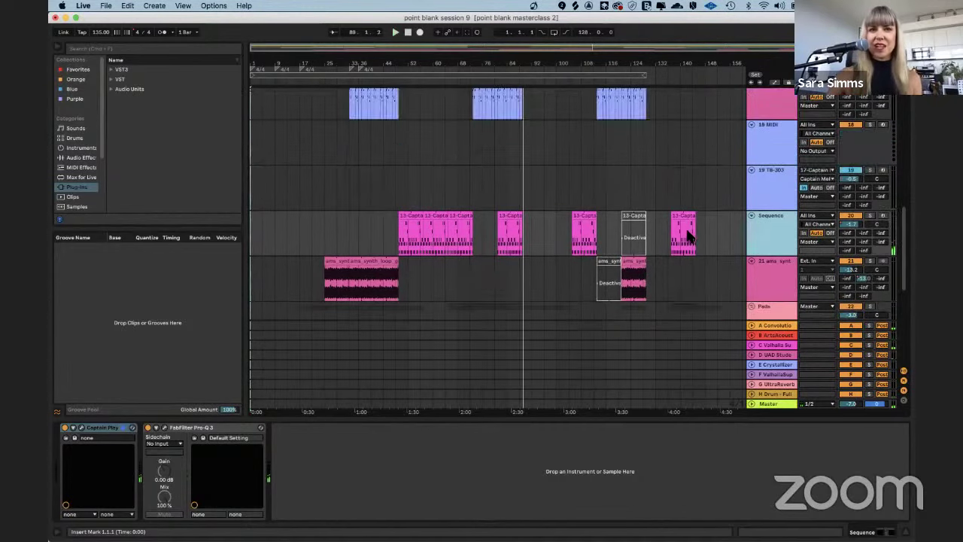
{"action": "scroll", "coordinate": [685, 225], "scroll_direction": "up", "scroll_amount": 2}
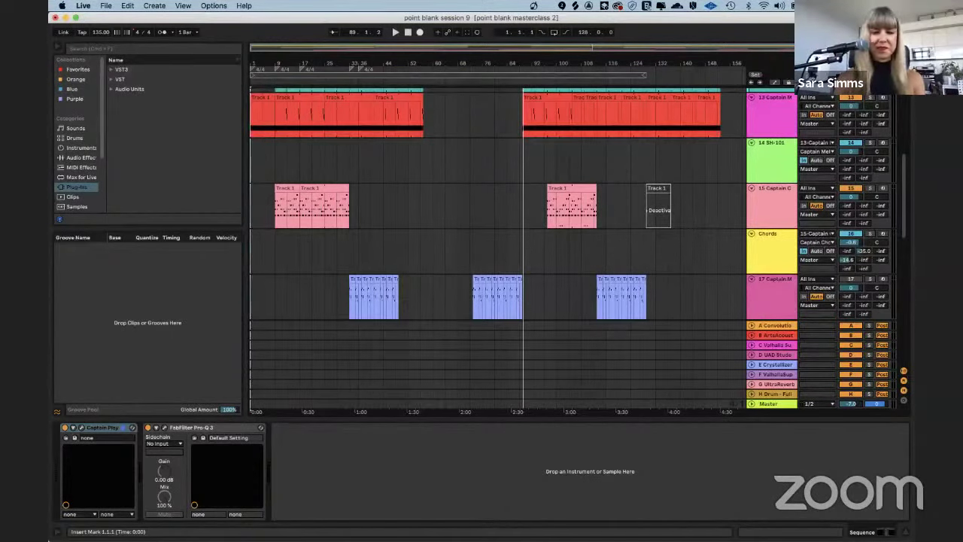
Switch to Mixed In Key 10, reposition its window to view the analysed tracks' key results, and minimize it
{"action": "mouse_move", "coordinate": [355, 530]}
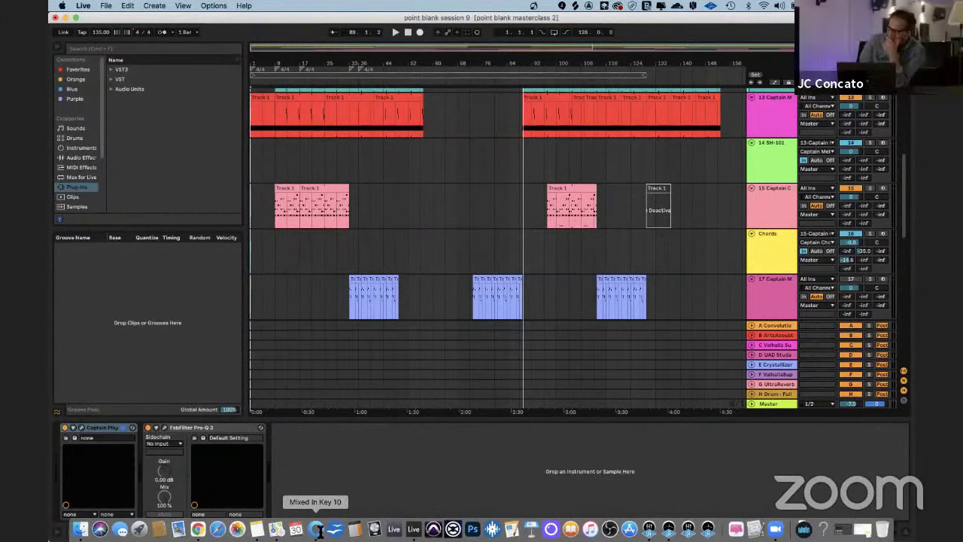
{"action": "left_click", "coordinate": [316, 529]}
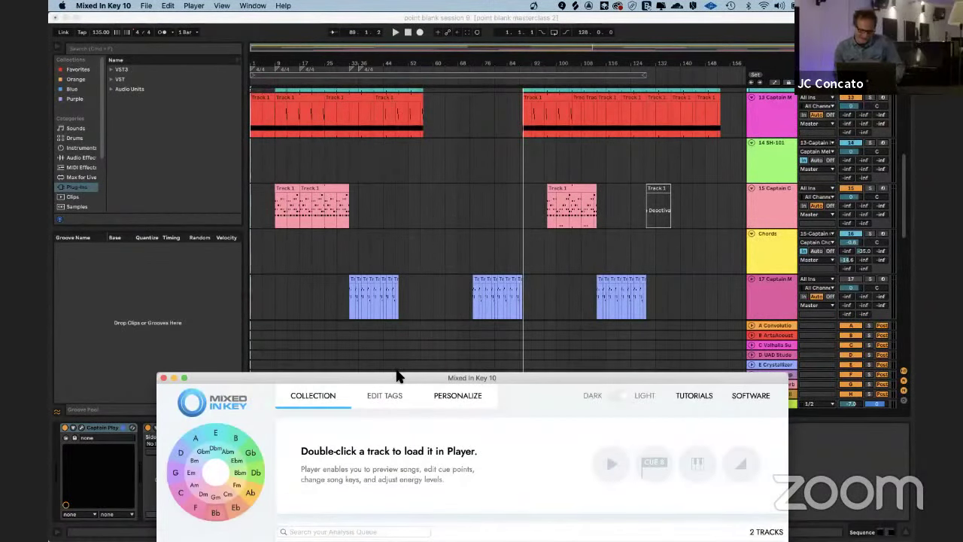
{"action": "left_click_drag", "start_coordinate": [396, 376], "coordinate": [320, 273]}
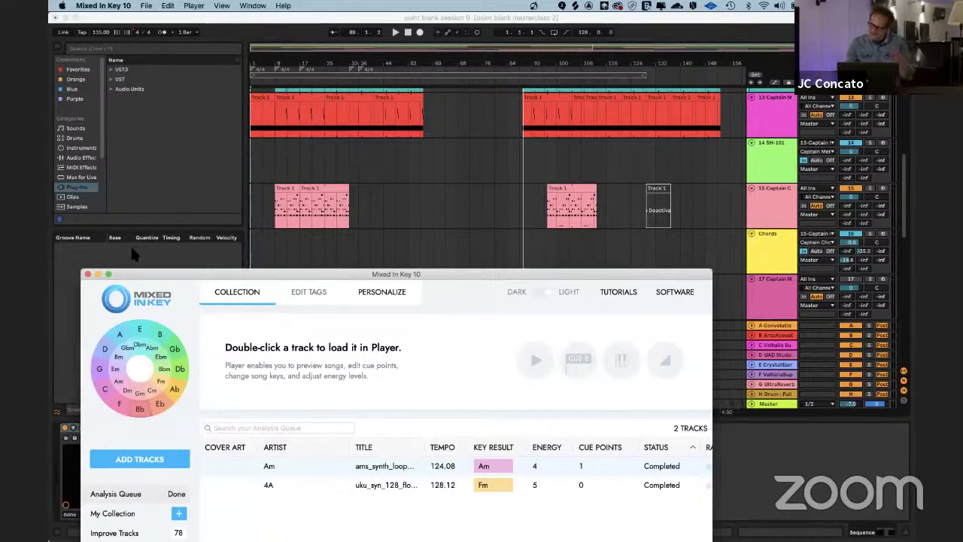
{"action": "left_click", "coordinate": [97, 274]}
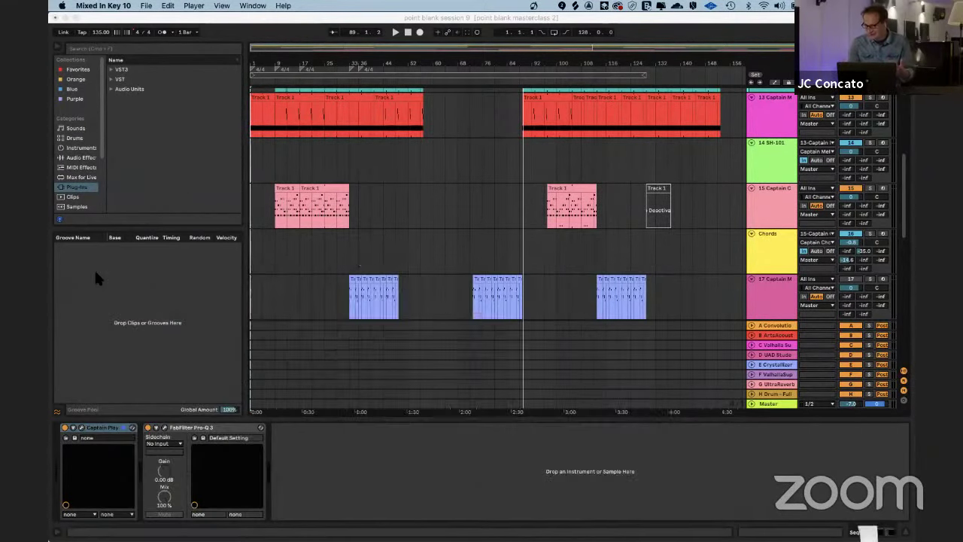
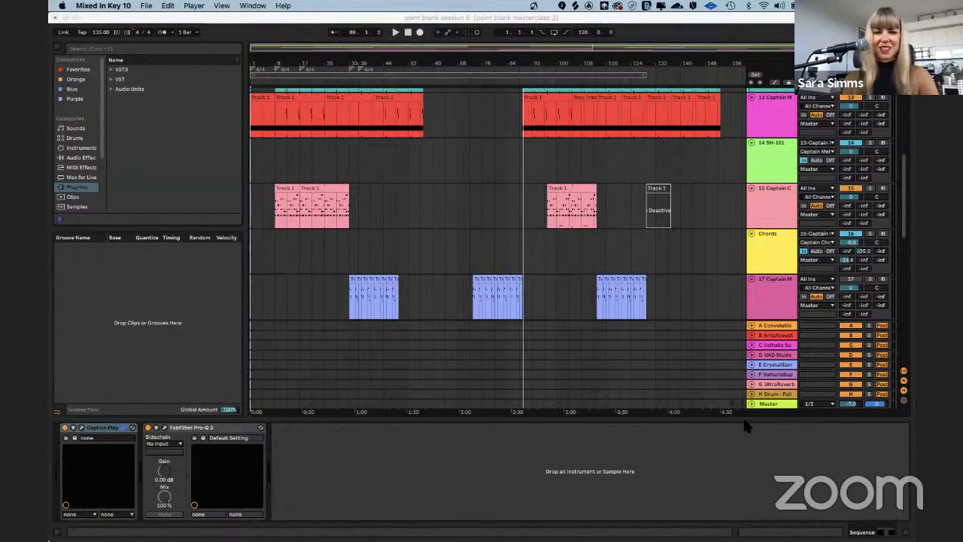
Bring the Mixed In Key 10 collection back up, move its window lower over the arrangement, and minimize it again
{"action": "mouse_move", "coordinate": [92, 529]}
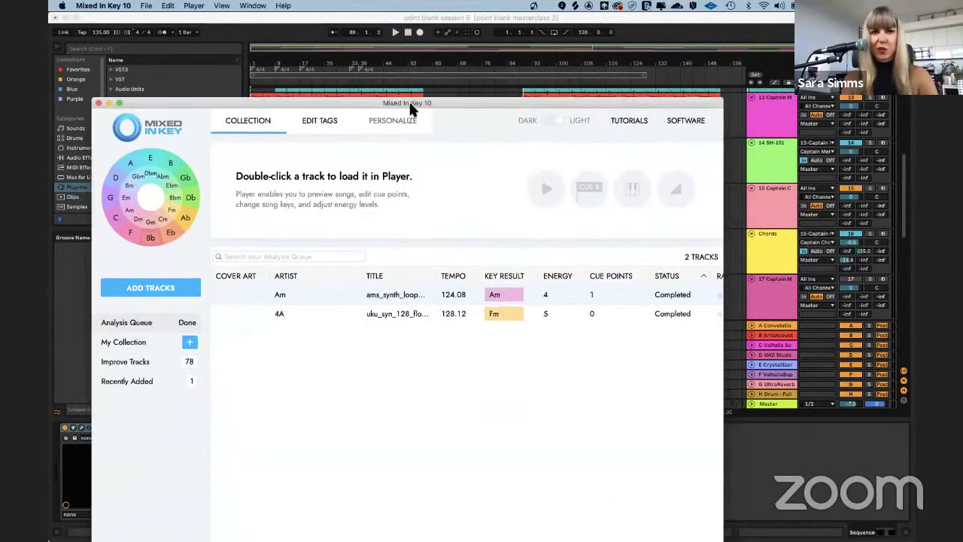
{"action": "left_click_drag", "start_coordinate": [410, 103], "coordinate": [408, 128]}
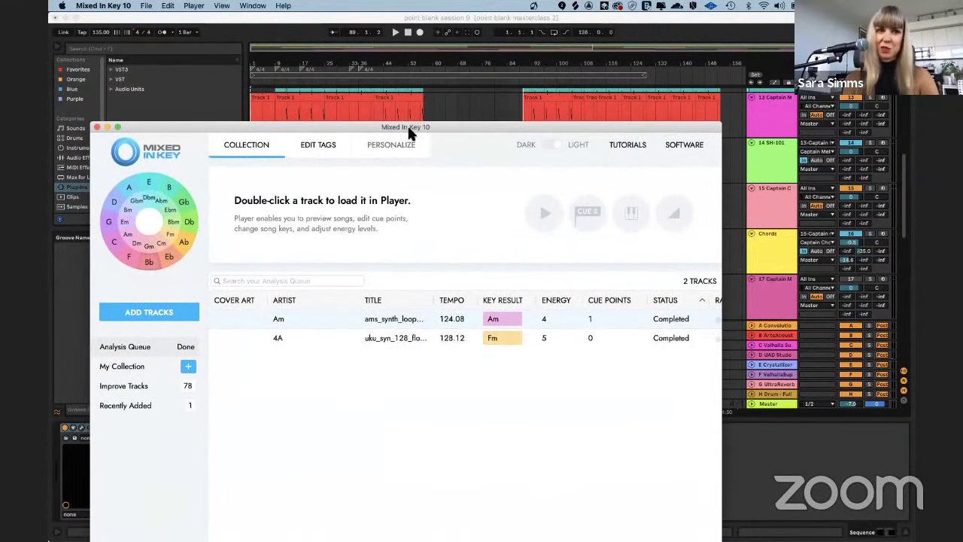
{"action": "left_click_drag", "start_coordinate": [158, 129], "coordinate": [178, 301]}
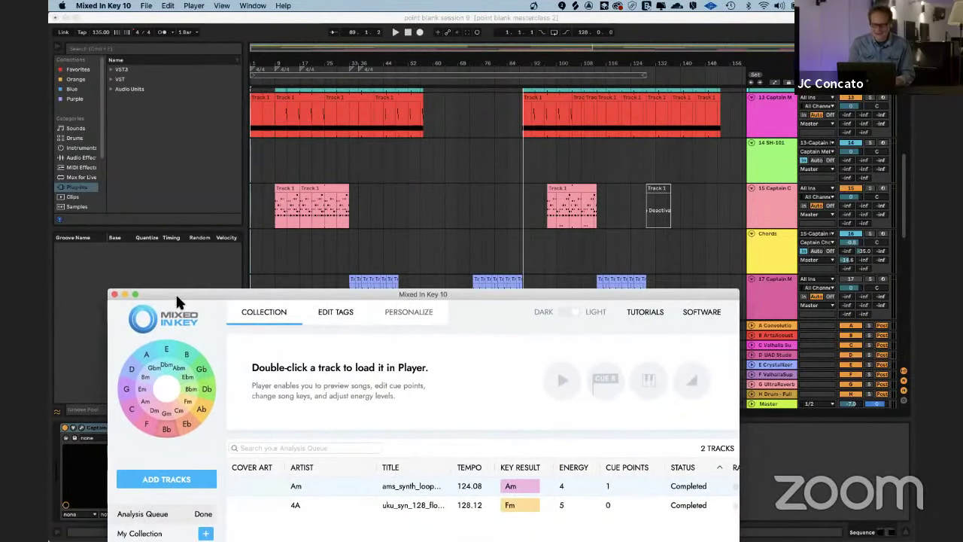
{"action": "left_click", "coordinate": [124, 292]}
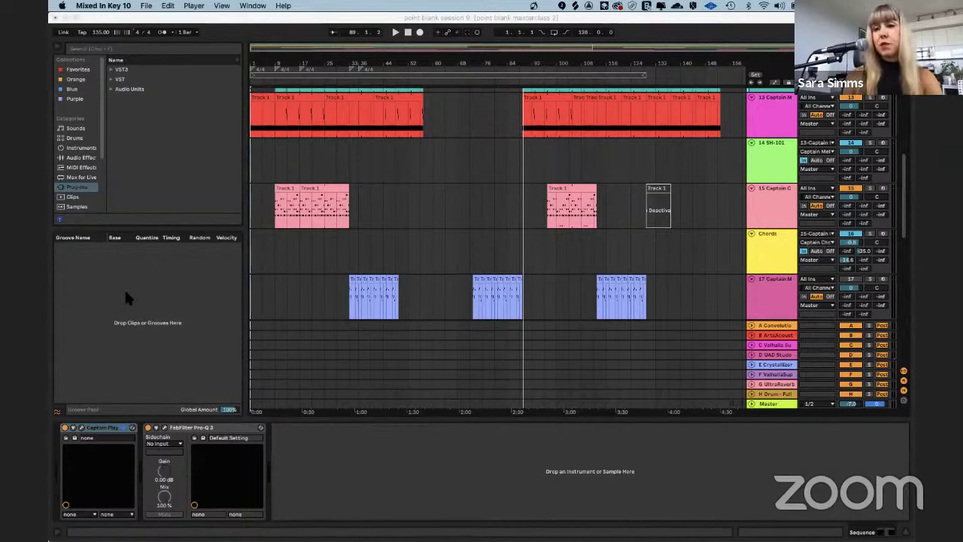
Return to Ableton Live and look over the arrangement's drum, Captain Plugins, TB-303, Sequence and Pads tracks with playback stopped
{"action": "left_click", "coordinate": [763, 133]}
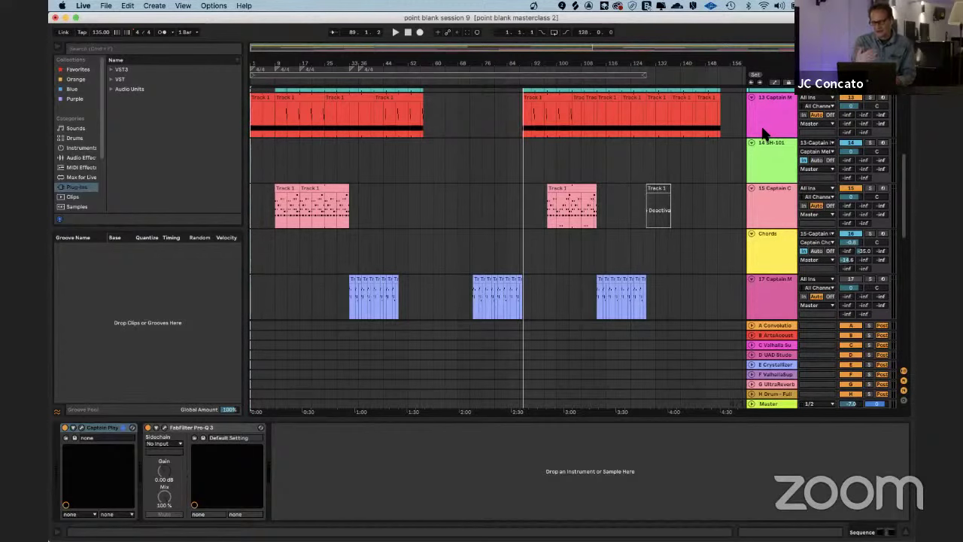
{"action": "scroll", "coordinate": [759, 161], "scroll_direction": "up", "scroll_amount": 1}
{"action": "scroll", "coordinate": [756, 166], "scroll_direction": "up", "scroll_amount": 10}
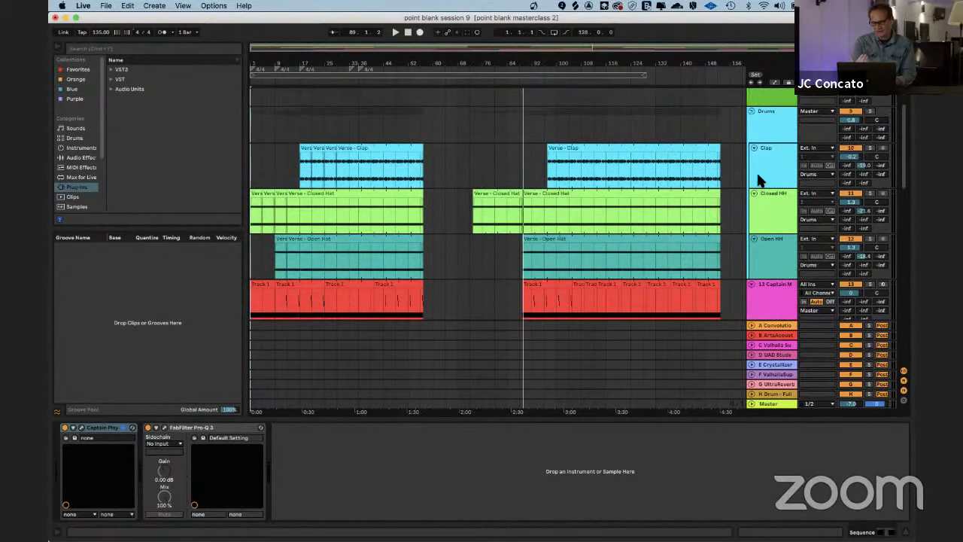
{"action": "scroll", "coordinate": [756, 171], "scroll_direction": "down", "scroll_amount": 6}
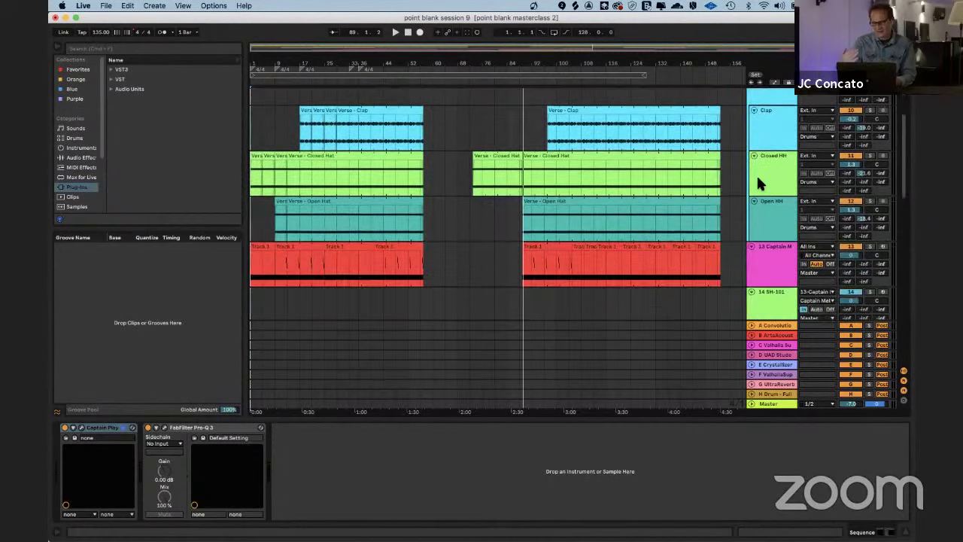
{"action": "scroll", "coordinate": [758, 180], "scroll_direction": "down", "scroll_amount": 10}
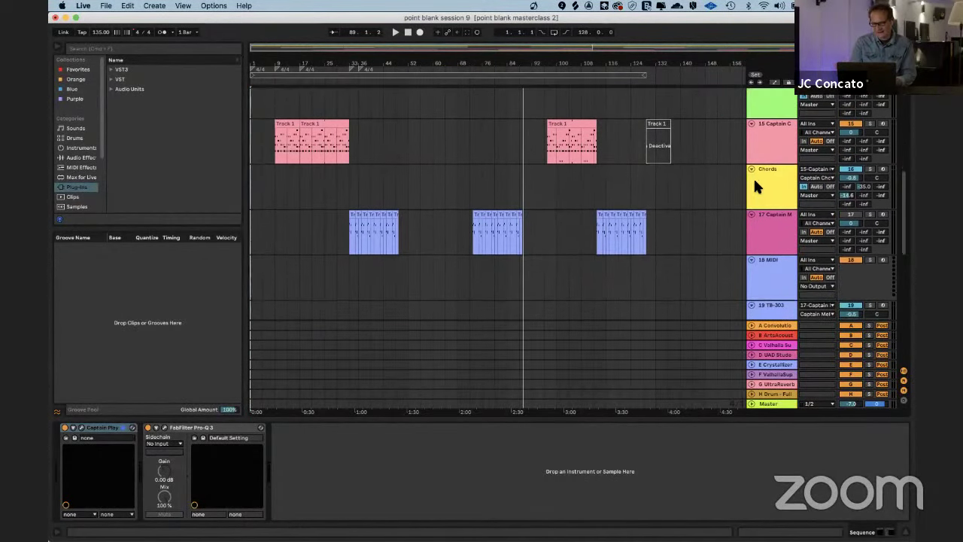
{"action": "scroll", "coordinate": [754, 181], "scroll_direction": "down", "scroll_amount": 8}
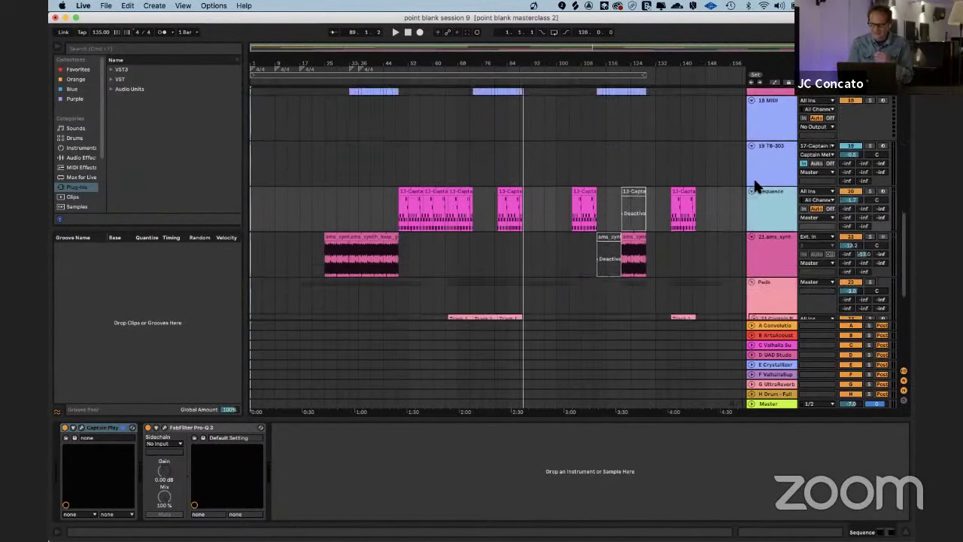
{"action": "scroll", "coordinate": [758, 180], "scroll_direction": "up", "scroll_amount": 10}
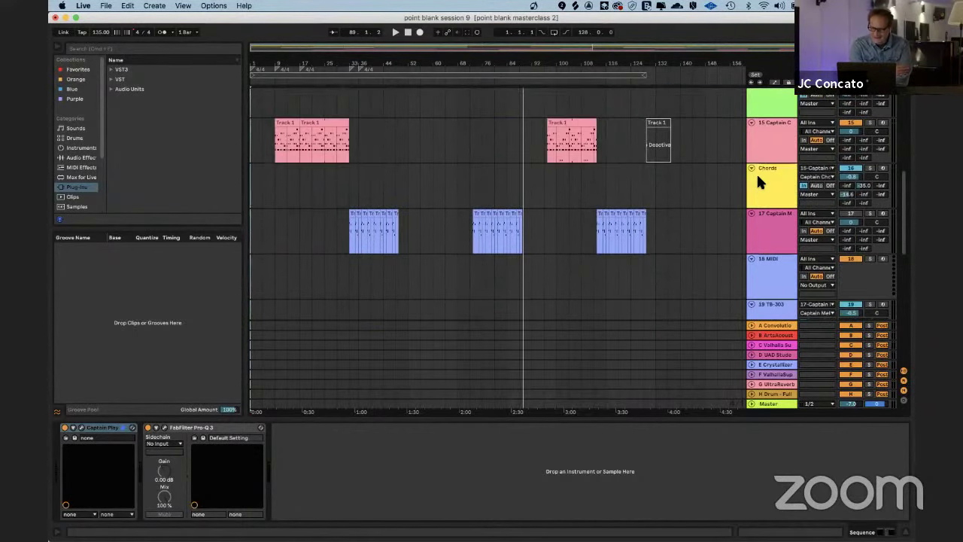
{"action": "scroll", "coordinate": [756, 172], "scroll_direction": "up", "scroll_amount": 2}
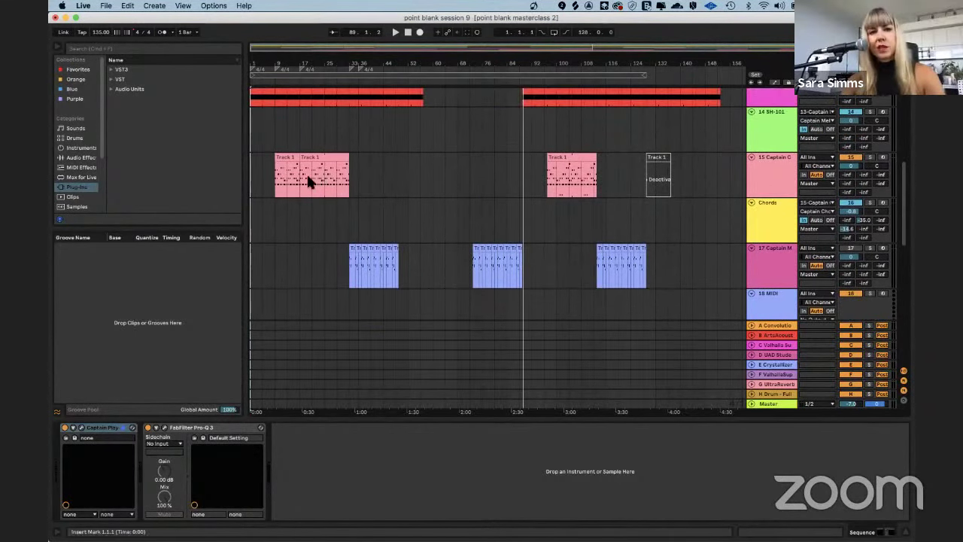
Open Captain Chords on track 15, move its window fully into view, and examine the notes of the Verse progression
{"action": "left_click", "coordinate": [765, 188]}
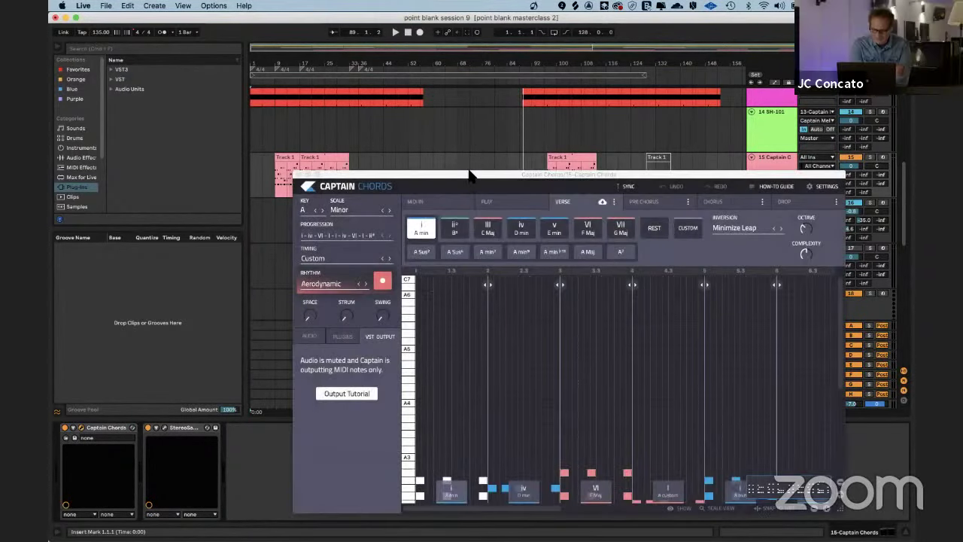
{"action": "left_click", "coordinate": [460, 174]}
{"action": "left_click_drag", "start_coordinate": [460, 173], "coordinate": [396, 162]}
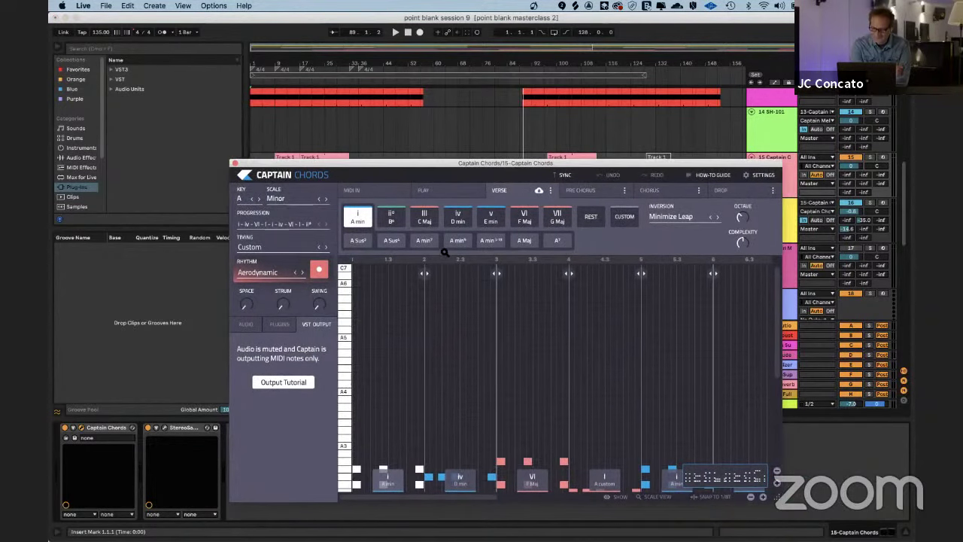
{"action": "scroll", "coordinate": [402, 395], "scroll_direction": "down", "scroll_amount": 2}
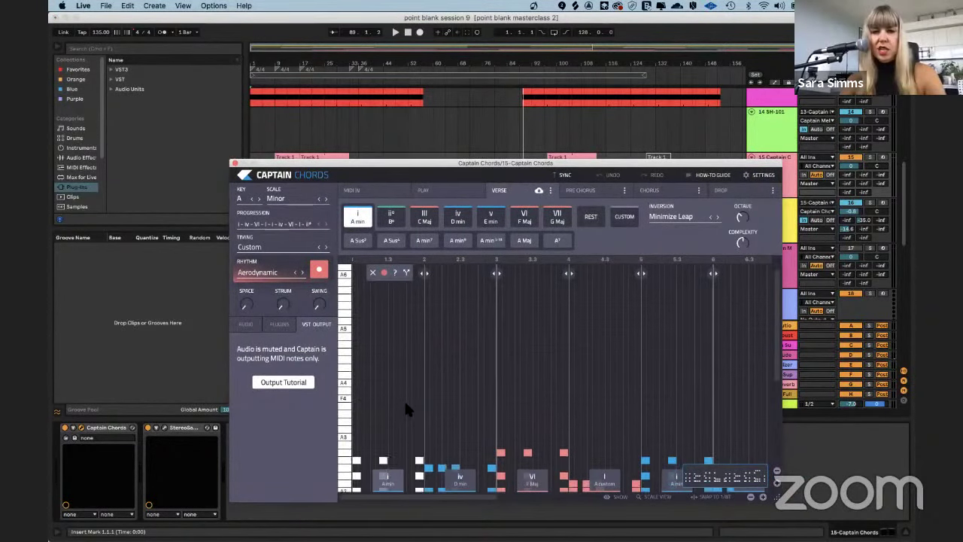
{"action": "scroll", "coordinate": [405, 404], "scroll_direction": "down", "scroll_amount": 6}
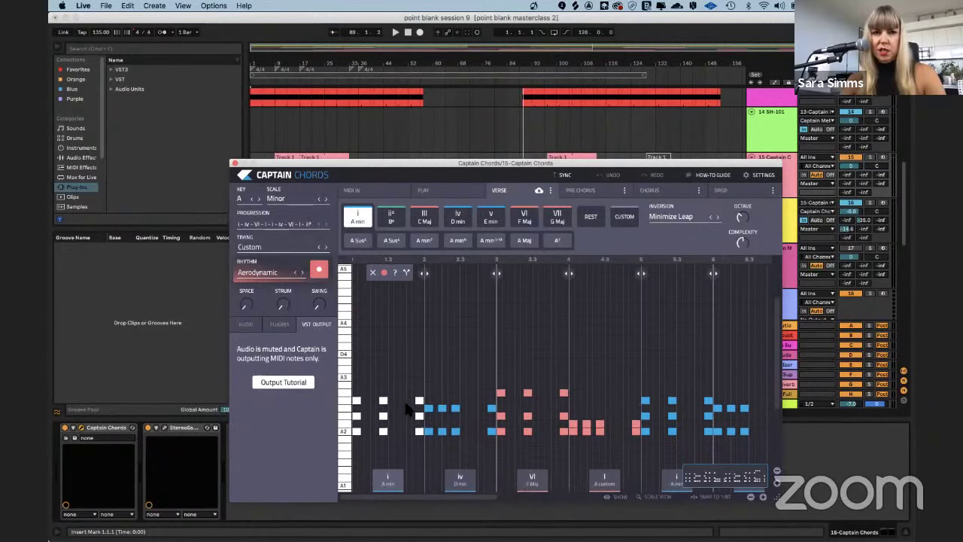
Set the key of the Captain Chords progression to B and close the plugin
{"action": "left_click", "coordinate": [239, 199]}
{"action": "left_click", "coordinate": [252, 215]}
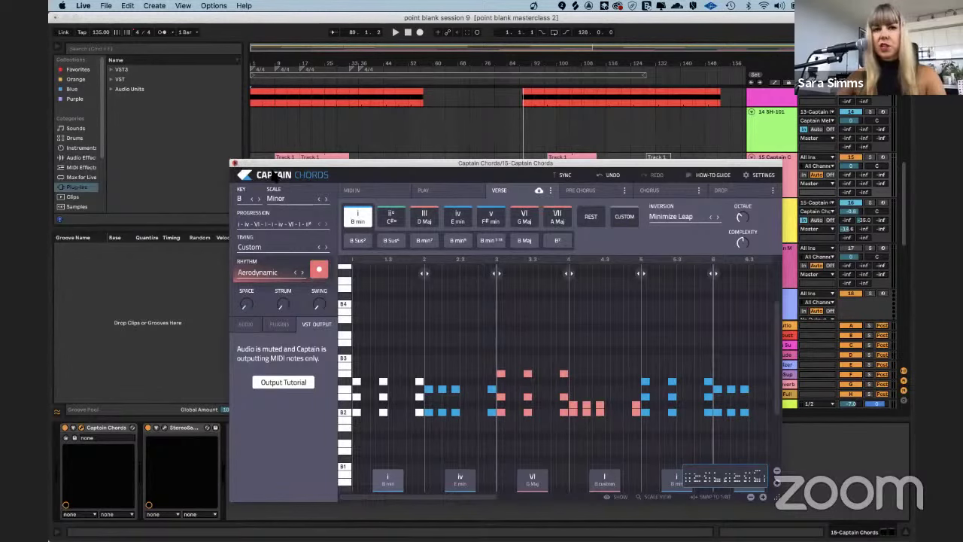
{"action": "left_click", "coordinate": [234, 162]}
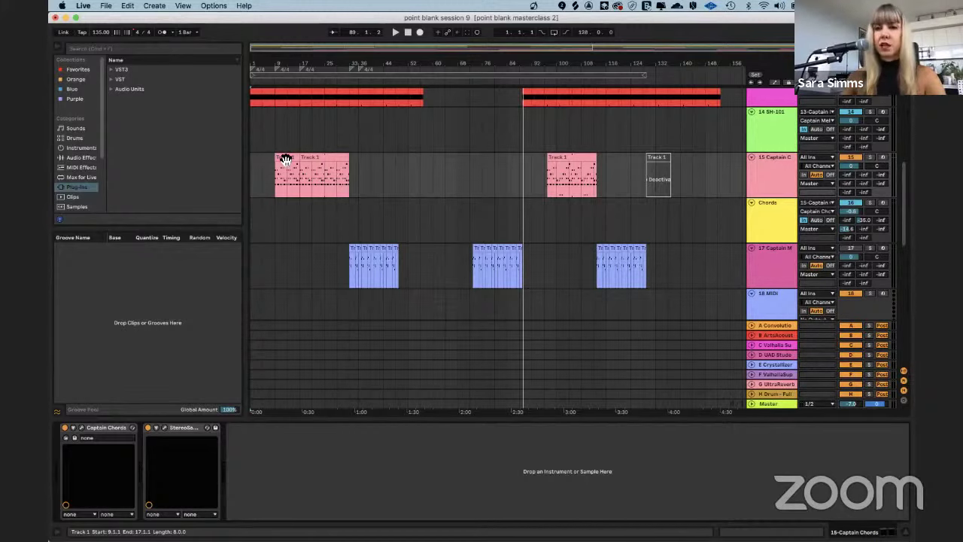
Open Captain Melody on track 17, move its window fully into view, connect it to Captain Chords, and close the plugin
{"action": "scroll", "coordinate": [722, 268], "scroll_direction": "down", "scroll_amount": 3}
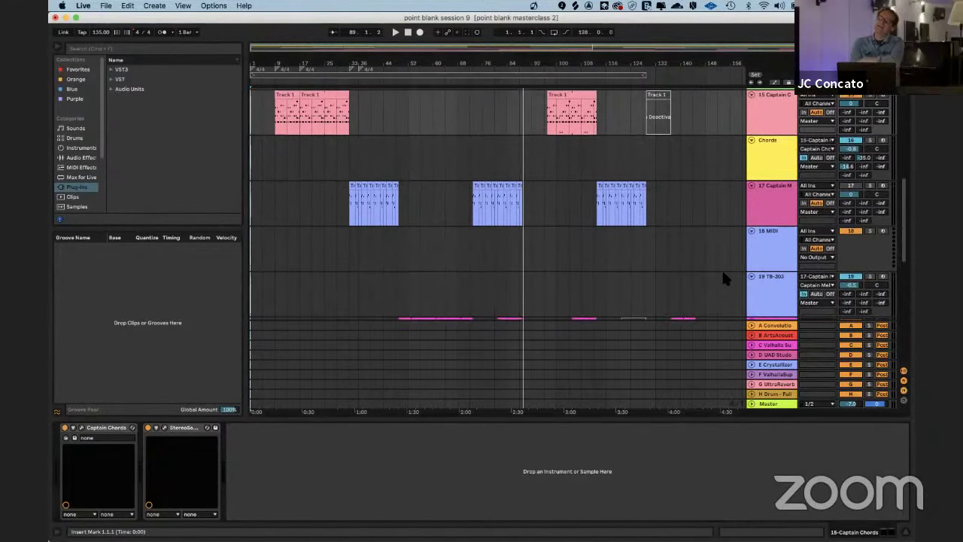
{"action": "scroll", "coordinate": [721, 278], "scroll_direction": "down", "scroll_amount": 1}
{"action": "left_click", "coordinate": [753, 188]}
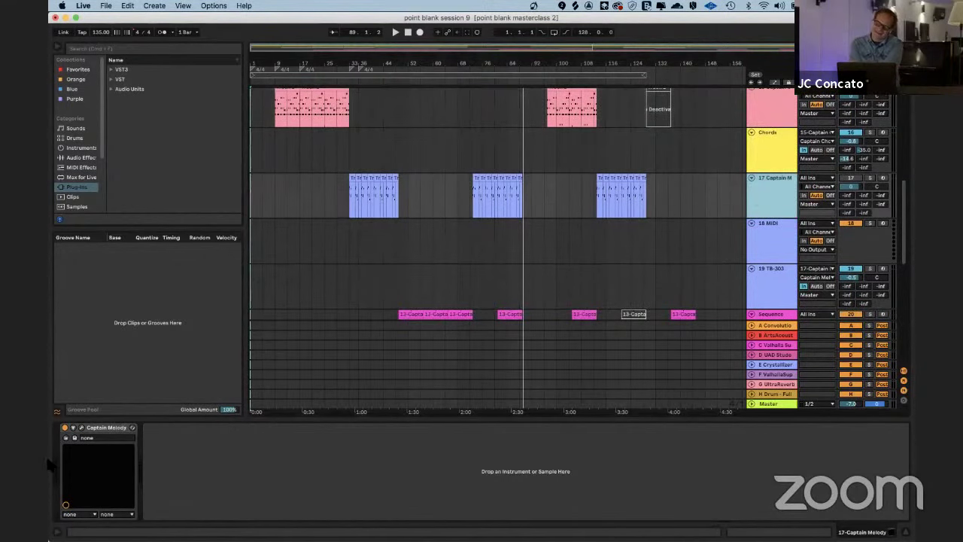
{"action": "left_click", "coordinate": [81, 427]}
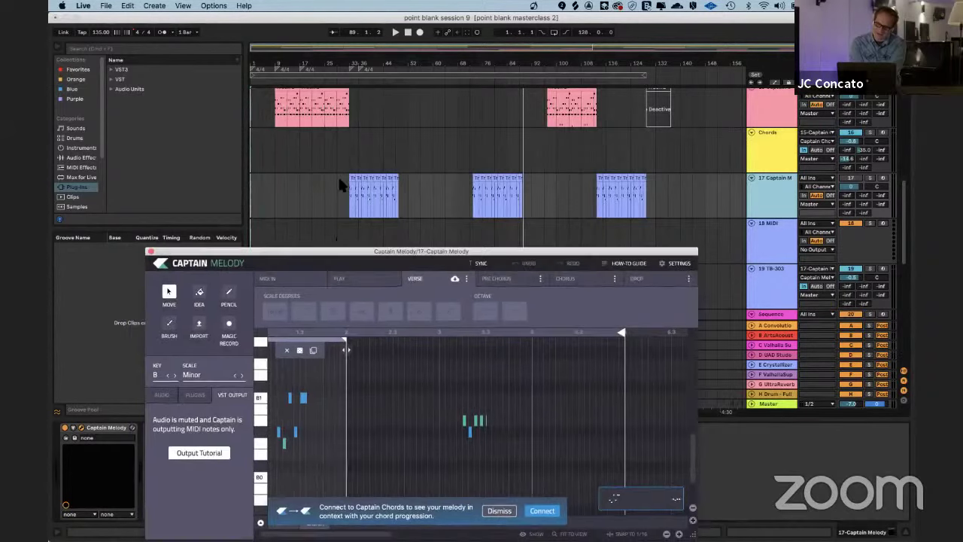
{"action": "left_click", "coordinate": [560, 434]}
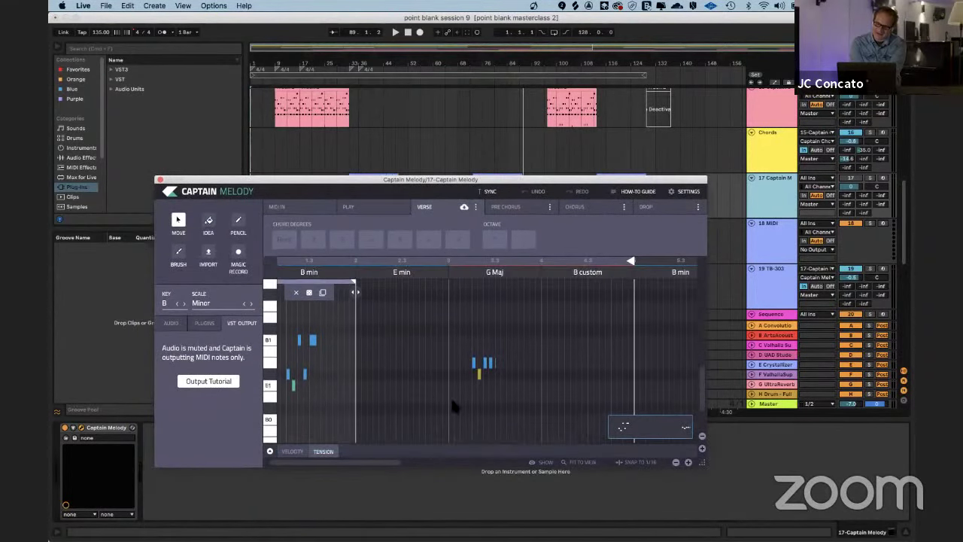
{"action": "scroll", "coordinate": [444, 410], "scroll_direction": "down", "scroll_amount": 1}
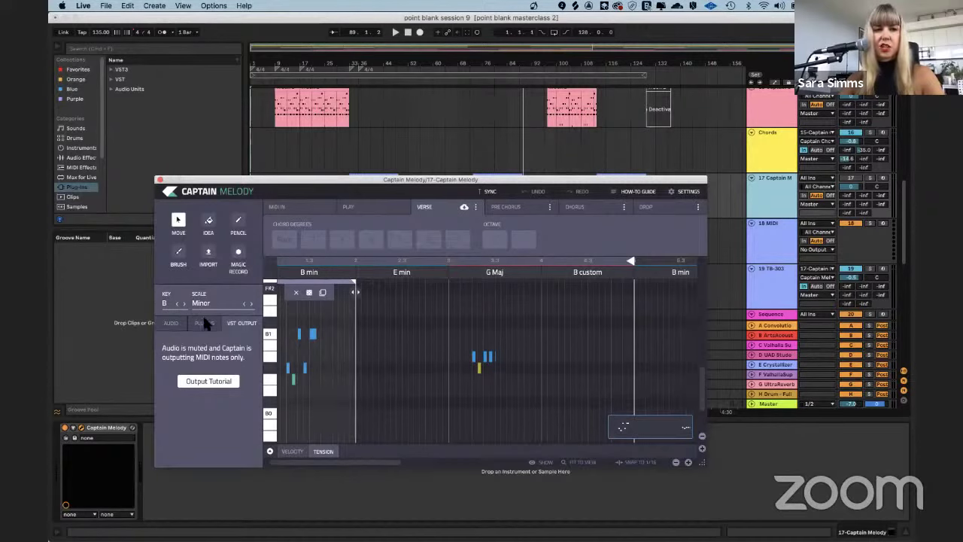
{"action": "left_click", "coordinate": [159, 179]}
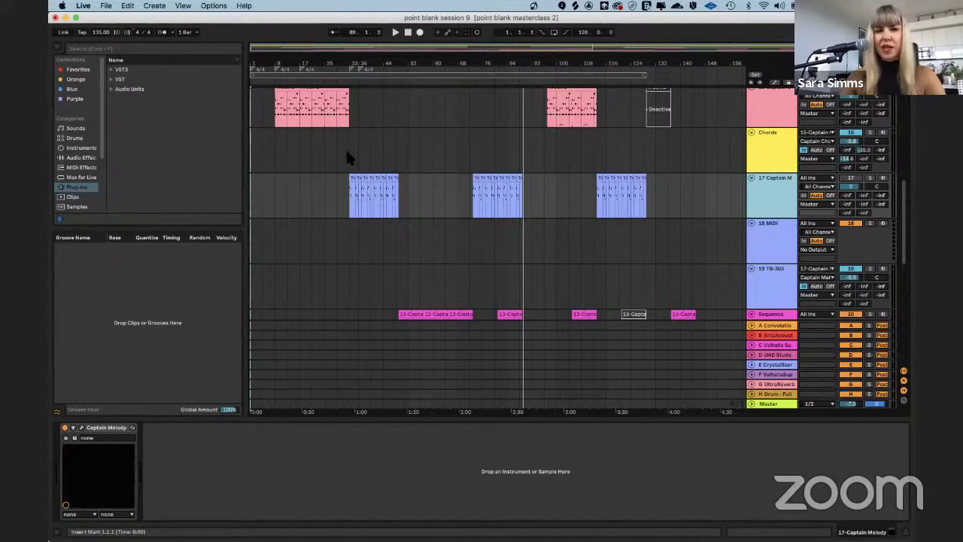
Unfold the kicks group, enlarge the arrangement overview, and select the track 3 kick clip at bar 28
{"action": "scroll", "coordinate": [422, 214], "scroll_direction": "up", "scroll_amount": 6}
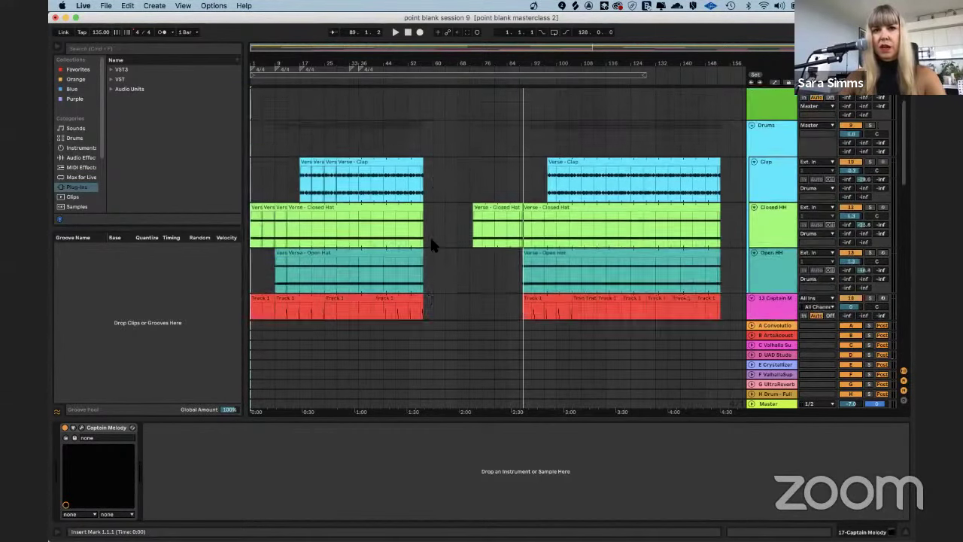
{"action": "scroll", "coordinate": [431, 237], "scroll_direction": "up", "scroll_amount": 5}
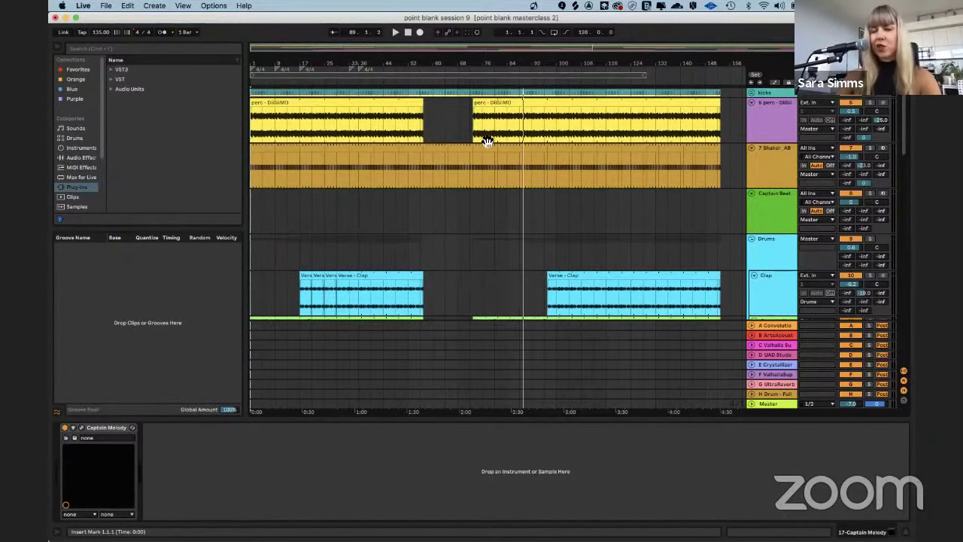
{"action": "left_click", "coordinate": [752, 93]}
{"action": "left_click_drag", "start_coordinate": [349, 51], "coordinate": [333, 243]}
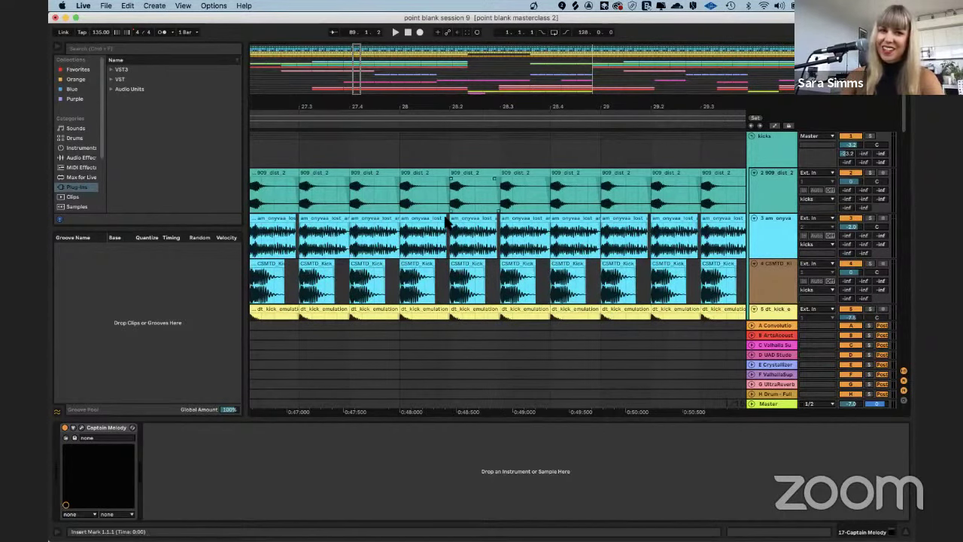
{"action": "left_click", "coordinate": [424, 227]}
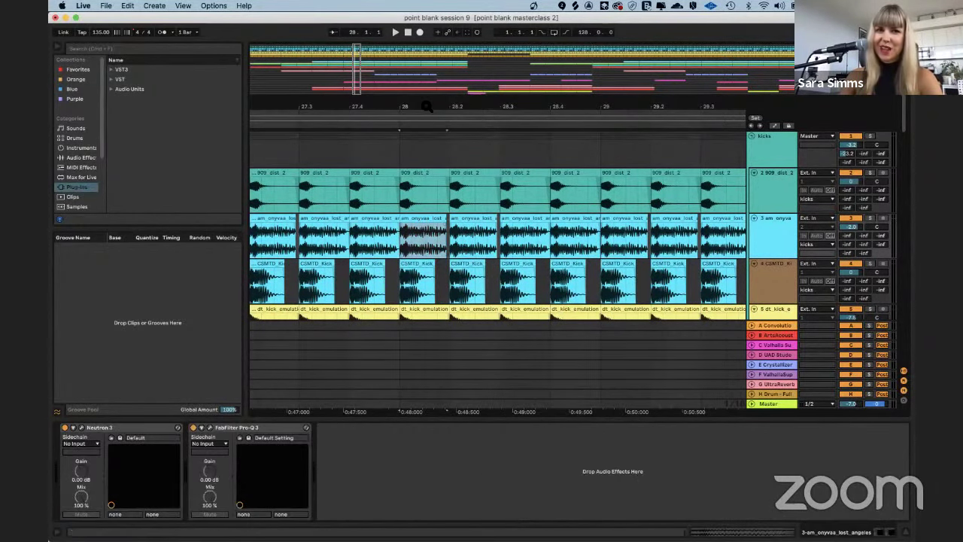
Zoom out to the full arrangement and look over the kick, drum, Captain Chords and Captain Melody tracks
{"action": "left_click_drag", "start_coordinate": [426, 106], "coordinate": [426, 69]}
{"action": "key", "text": "minus"}
{"action": "key", "text": "minus"}
{"action": "key", "text": "minus"}
{"action": "key", "text": "minus"}
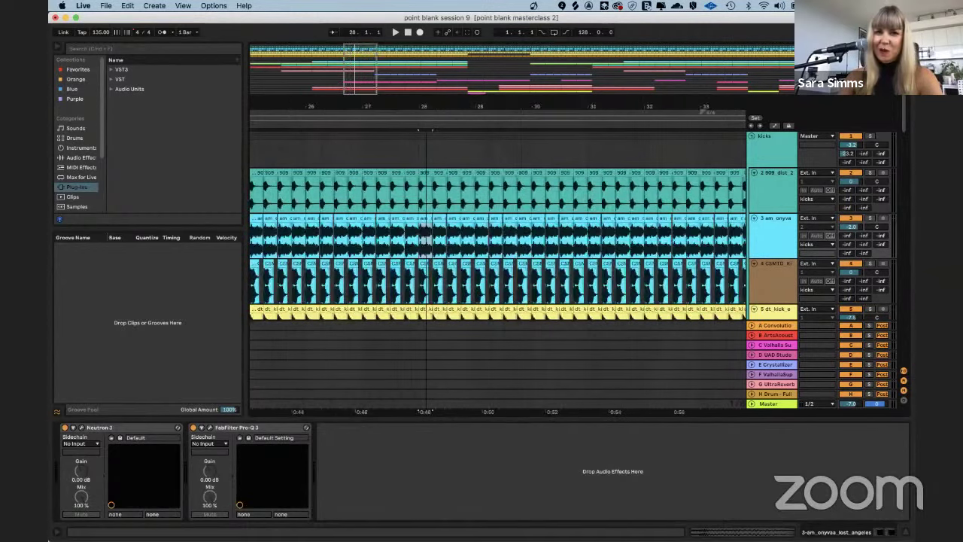
{"action": "key", "text": "minus"}
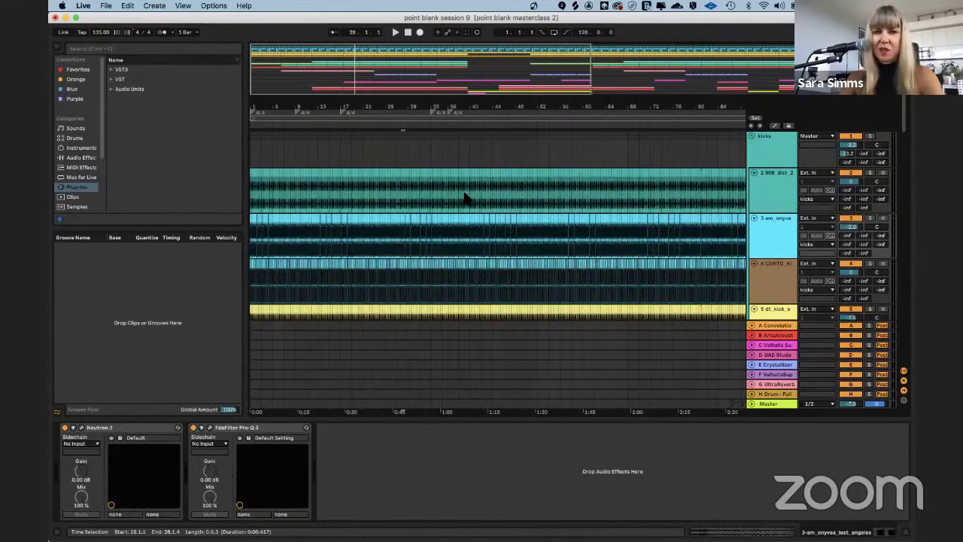
{"action": "scroll", "coordinate": [464, 197], "scroll_direction": "down", "scroll_amount": 1}
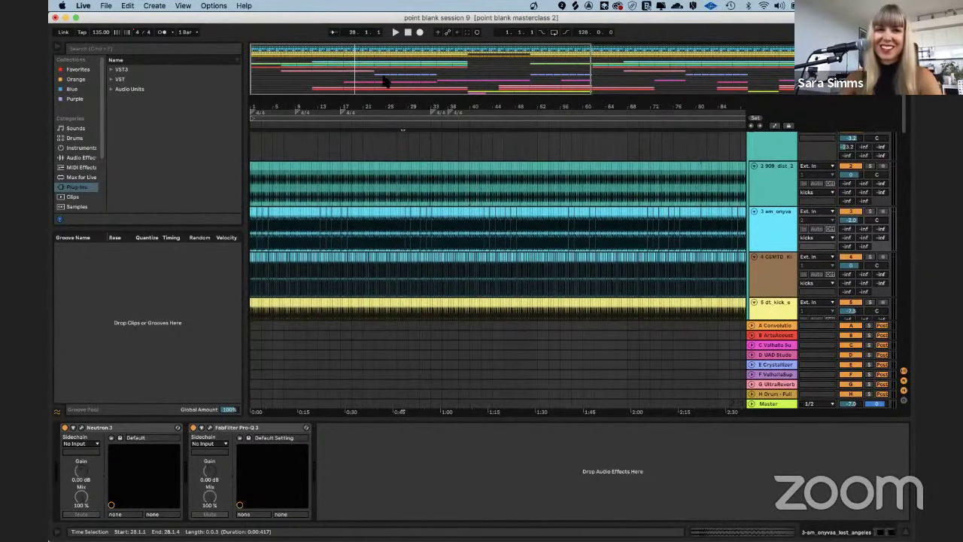
{"action": "left_click_drag", "start_coordinate": [366, 106], "coordinate": [366, 108]}
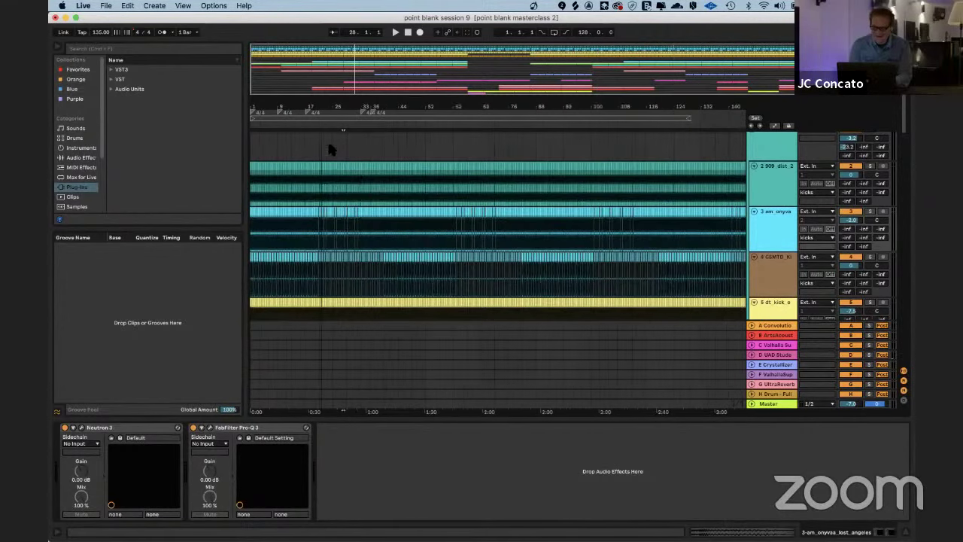
{"action": "key", "text": "minus"}
{"action": "scroll", "coordinate": [435, 184], "scroll_direction": "down", "scroll_amount": 5}
{"action": "scroll", "coordinate": [436, 185], "scroll_direction": "down", "scroll_amount": 10}
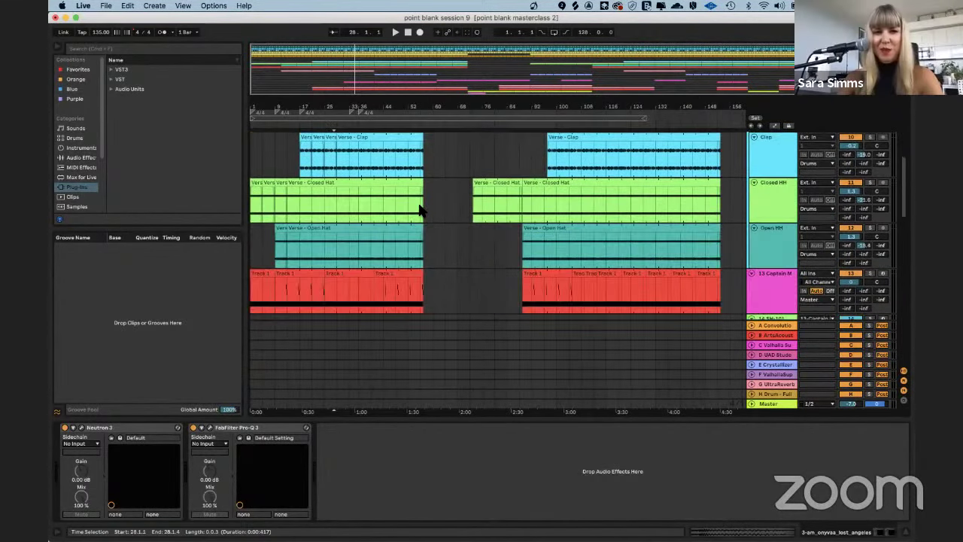
{"action": "scroll", "coordinate": [411, 226], "scroll_direction": "down", "scroll_amount": 2}
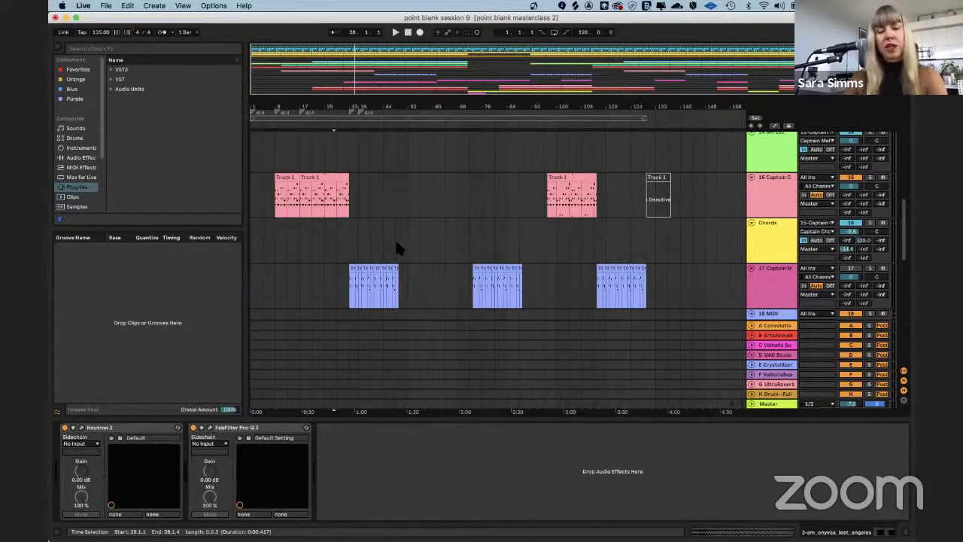
{"action": "left_click", "coordinate": [322, 188]}
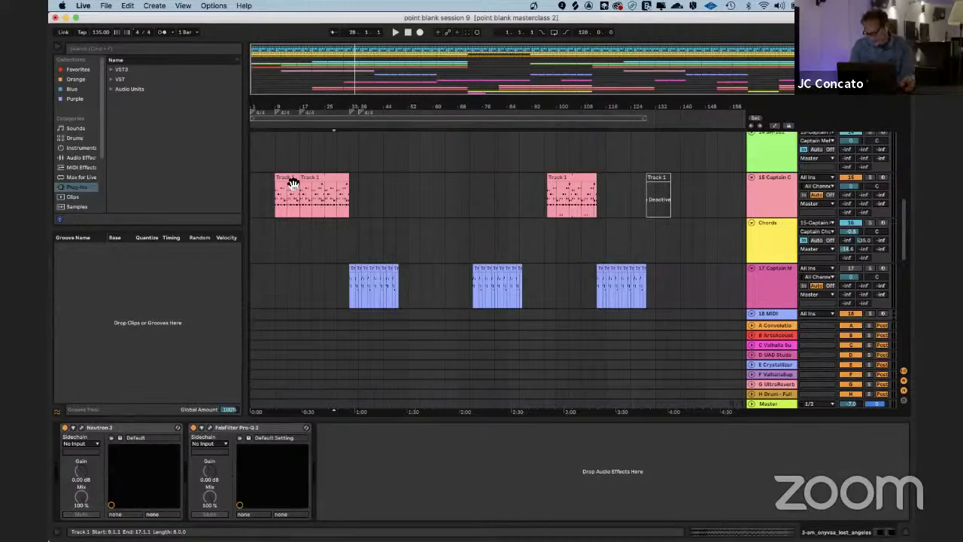
{"action": "left_click", "coordinate": [437, 230]}
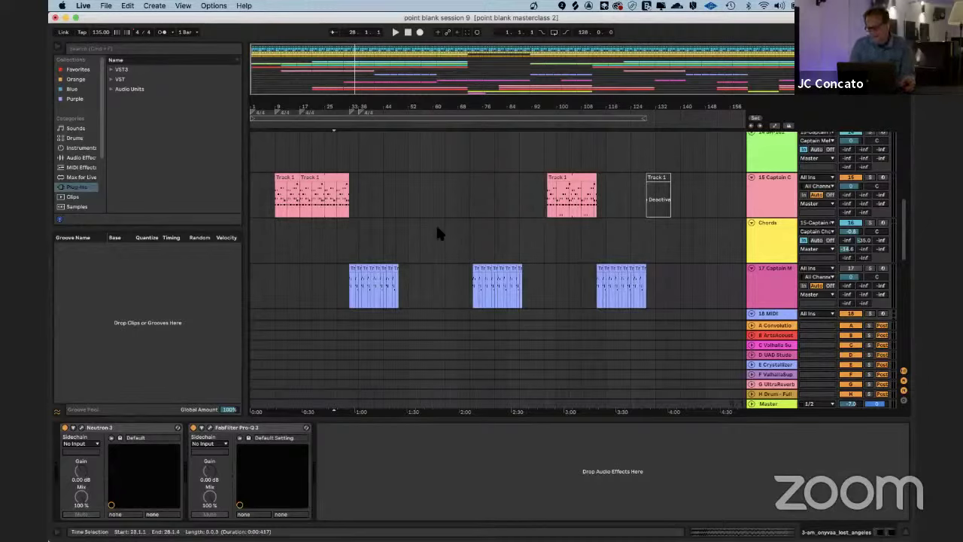